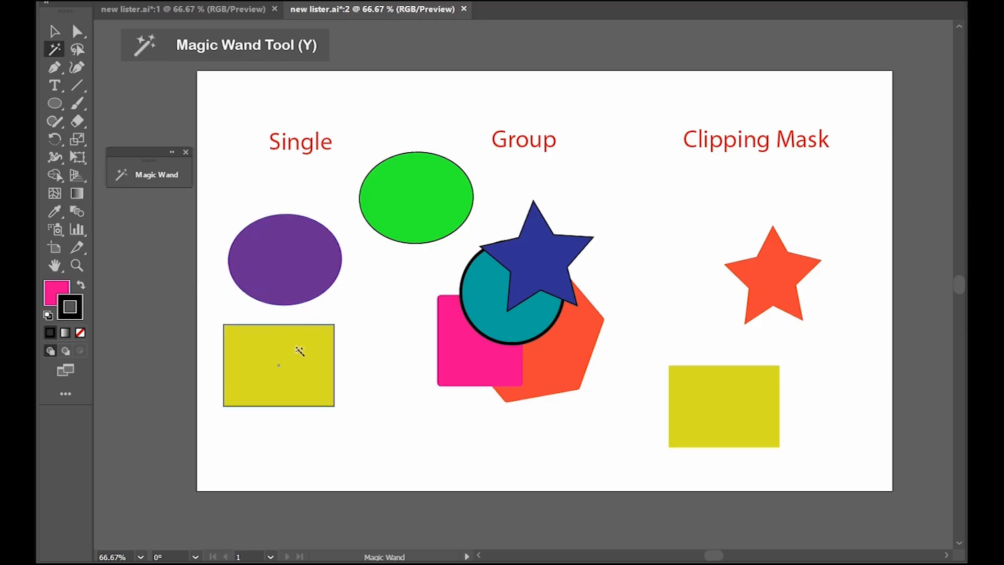
Step: Select all yellow-filled rectangles with the Magic Wand tool, matching the fill of the rectangle under Single
{"action": "left_click", "coordinate": [300, 352]}
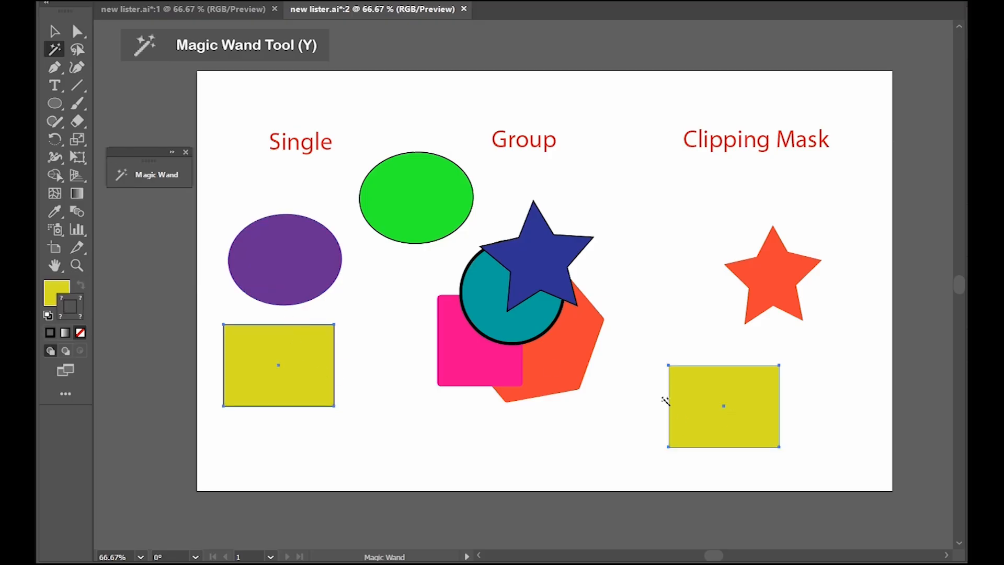
Step: Set the Magic Wand to match Stroke Color instead of Fill Color, and sample the black outline of the yellow rectangle under Single
{"action": "left_click", "coordinate": [172, 152]}
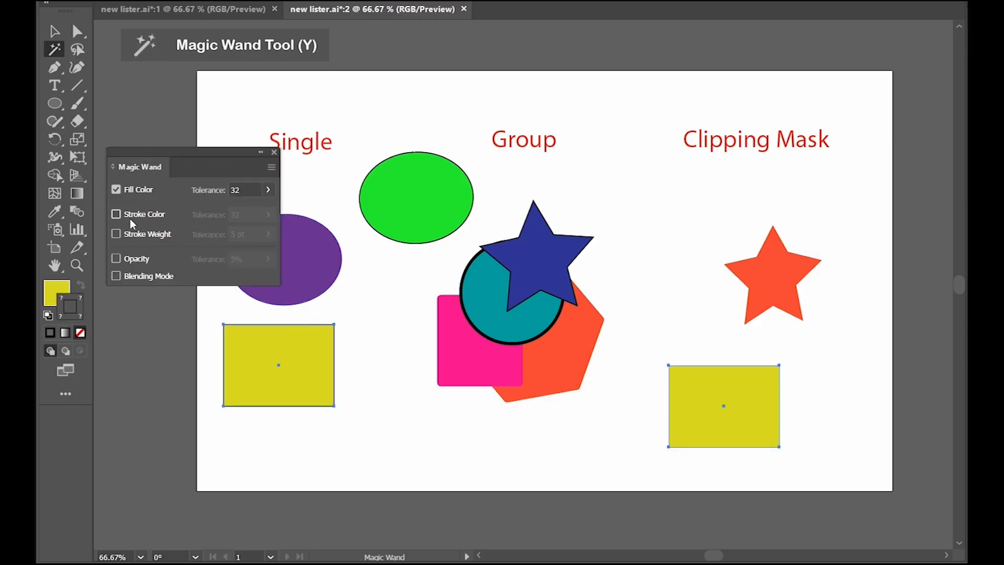
{"action": "left_click", "coordinate": [117, 190]}
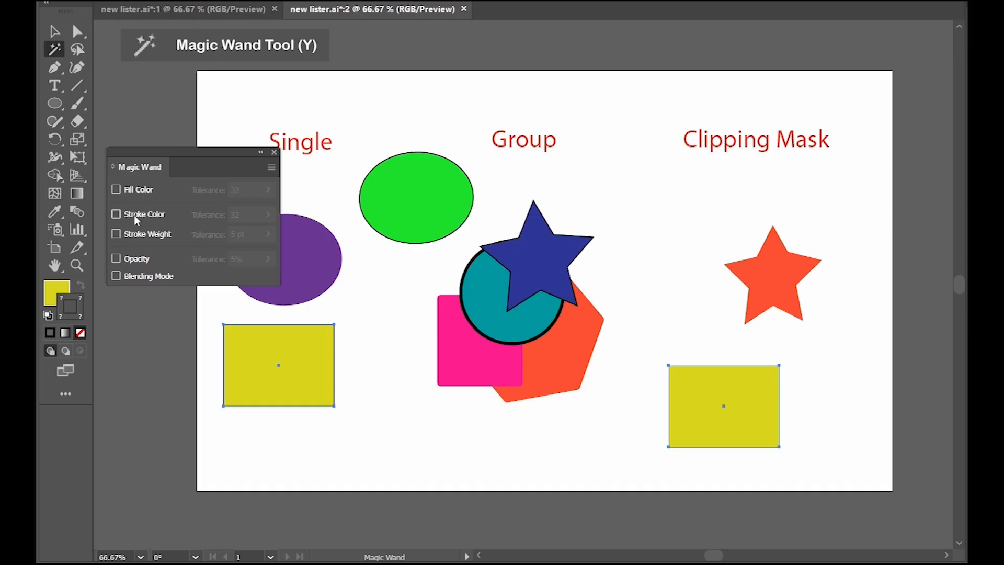
{"action": "left_click", "coordinate": [134, 215]}
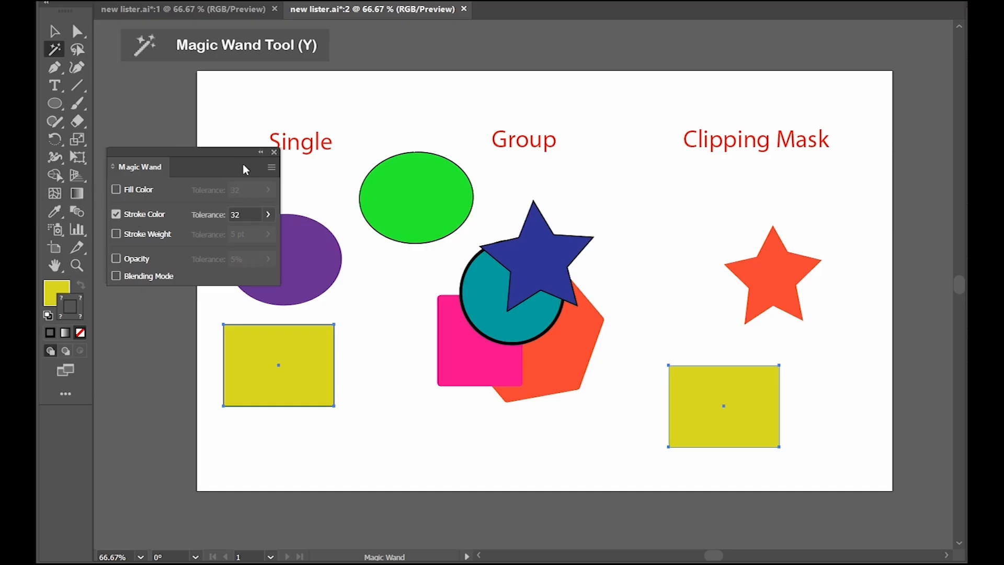
{"action": "left_click", "coordinate": [260, 153]}
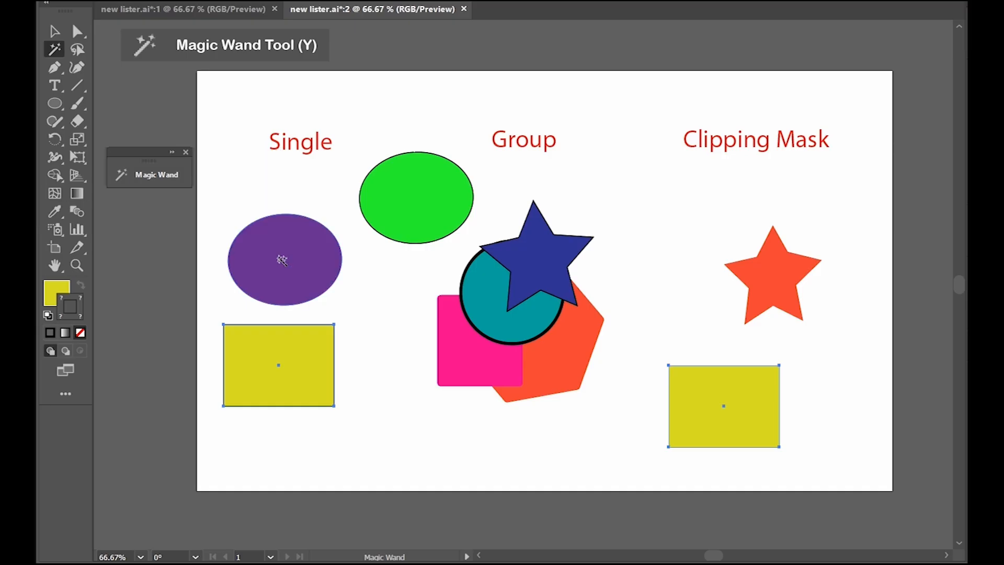
{"action": "left_click", "coordinate": [311, 322]}
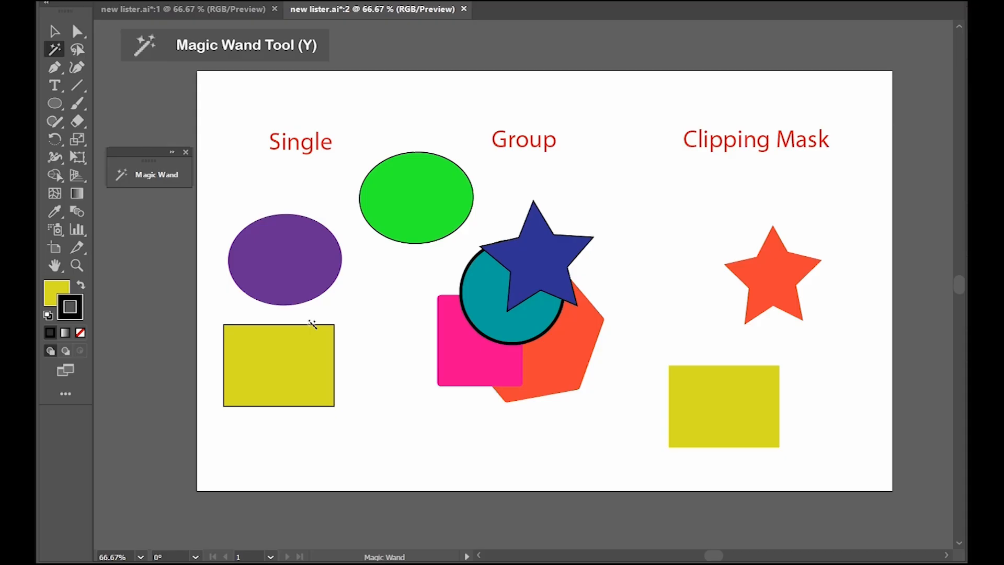
{"action": "left_click", "coordinate": [319, 325]}
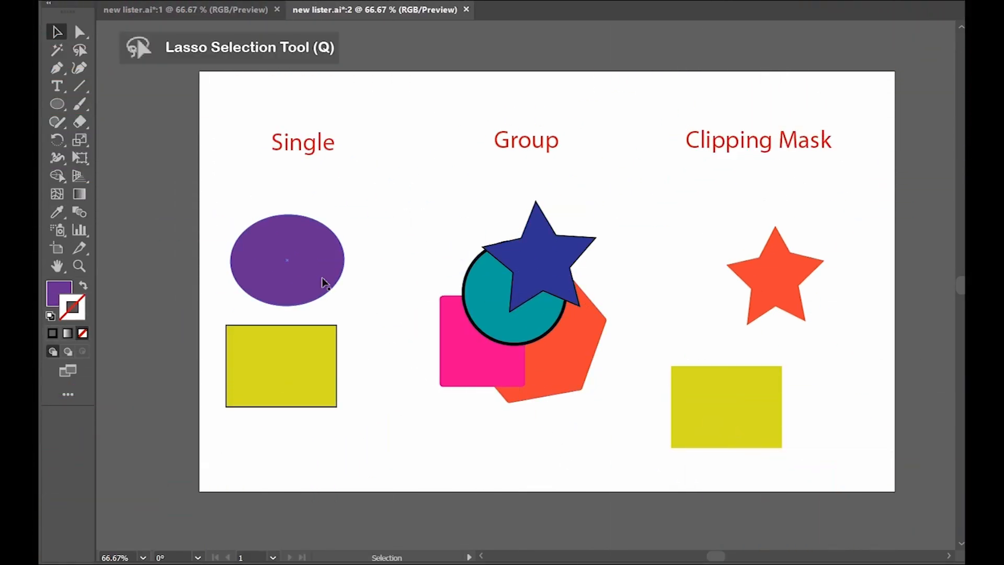
Step: Select the overlapping shapes under Group and the orange star under Clipping Mask with freehand Lasso outlines
{"action": "key", "text": "q"}
{"action": "mouse_move", "coordinate": [460, 249]}
{"action": "left_mouse_down"}
{"action": "mouse_move", "coordinate": [416, 281]}
{"action": "mouse_move", "coordinate": [444, 330]}
{"action": "mouse_move", "coordinate": [559, 337]}
{"action": "mouse_move", "coordinate": [624, 299]}
{"action": "mouse_move", "coordinate": [640, 222]}
{"action": "mouse_move", "coordinate": [587, 182]}
{"action": "mouse_move", "coordinate": [506, 199]}
{"action": "mouse_move", "coordinate": [460, 250]}
{"action": "left_mouse_up"}
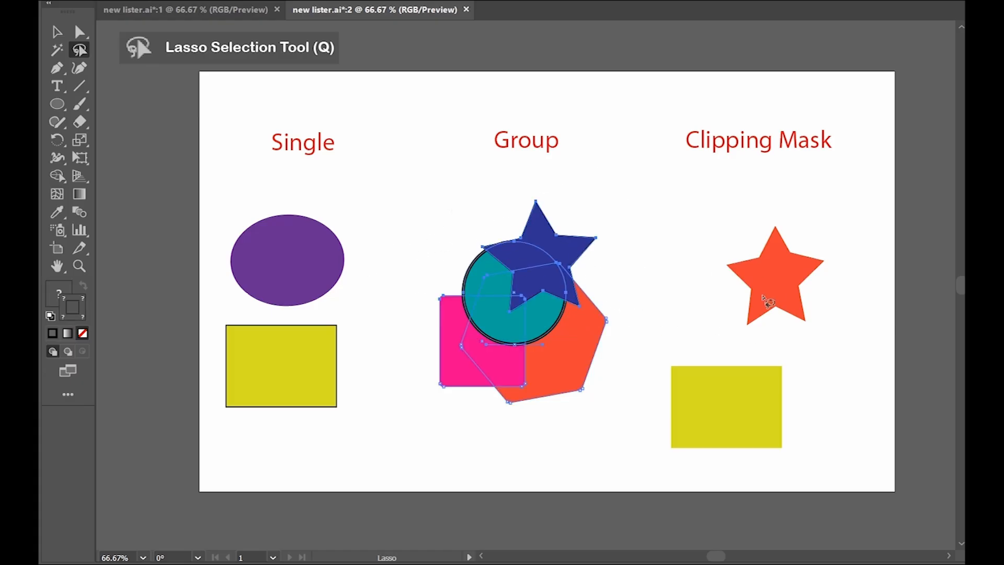
{"action": "mouse_move", "coordinate": [704, 194]}
{"action": "left_mouse_down"}
{"action": "mouse_move", "coordinate": [707, 315]}
{"action": "mouse_move", "coordinate": [877, 267]}
{"action": "mouse_move", "coordinate": [725, 164]}
{"action": "mouse_move", "coordinate": [703, 206]}
{"action": "left_mouse_up"}
{"action": "mouse_move", "coordinate": [605, 180]}
{"action": "left_mouse_down"}
{"action": "mouse_move", "coordinate": [536, 274]}
{"action": "mouse_move", "coordinate": [657, 415]}
{"action": "mouse_move", "coordinate": [817, 350]}
{"action": "mouse_move", "coordinate": [792, 229]}
{"action": "mouse_move", "coordinate": [687, 185]}
{"action": "mouse_move", "coordinate": [623, 183]}
{"action": "left_mouse_up"}
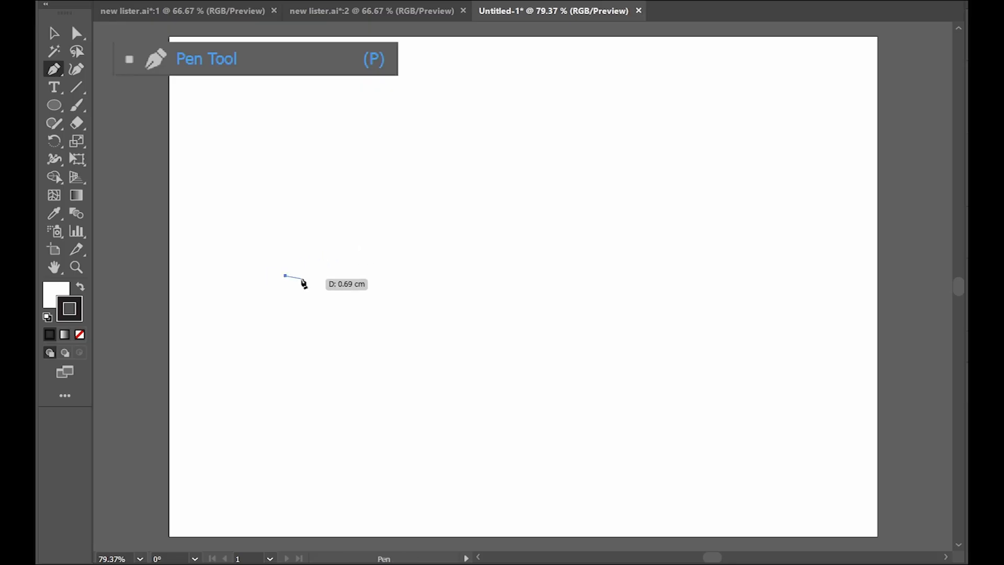
Step: Draw a closed Pen tool path with straight segments along its upper edge and curved segments around the right side and bottom
{"action": "left_click", "coordinate": [343, 239]}
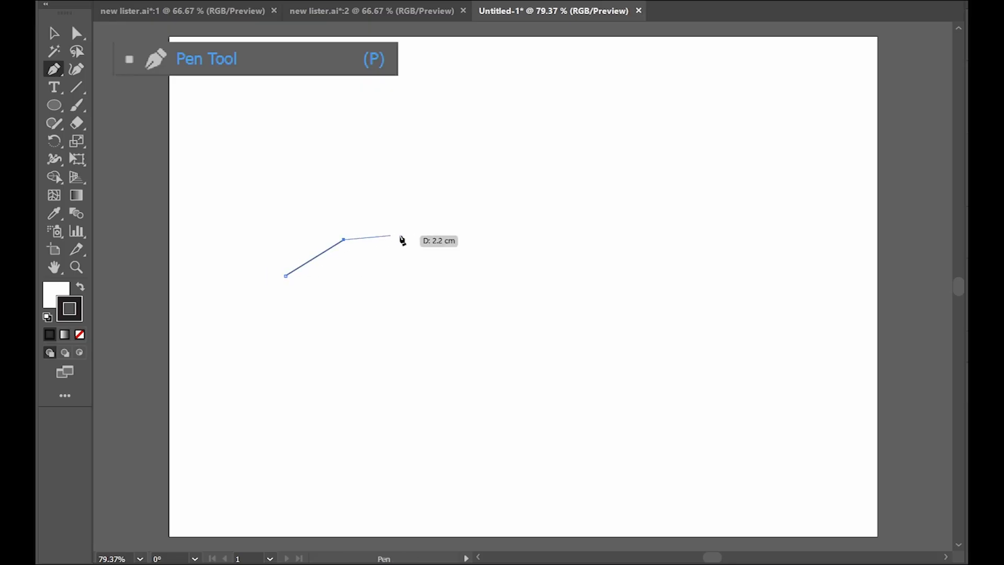
{"action": "left_click", "coordinate": [420, 235]}
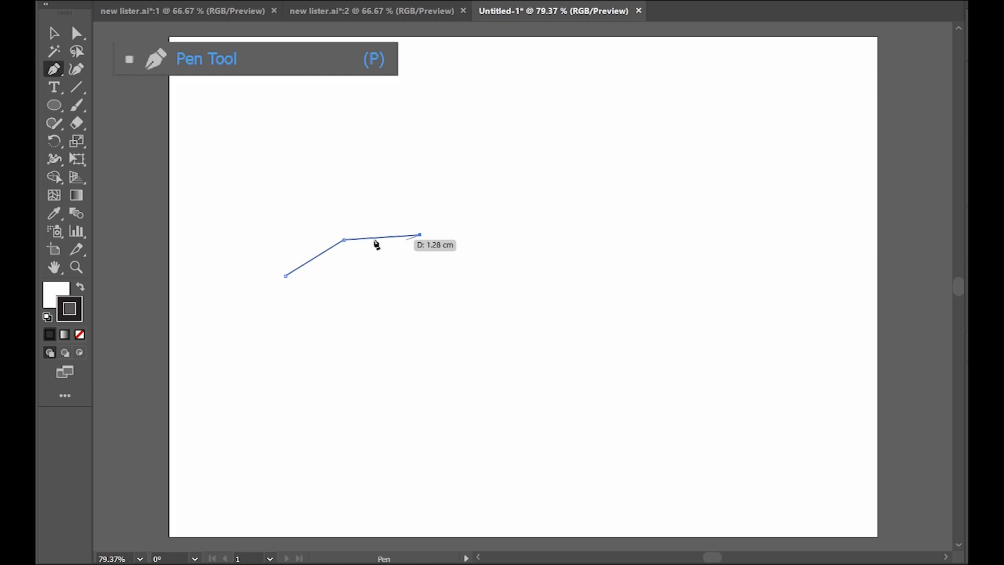
{"action": "left_click", "coordinate": [496, 258]}
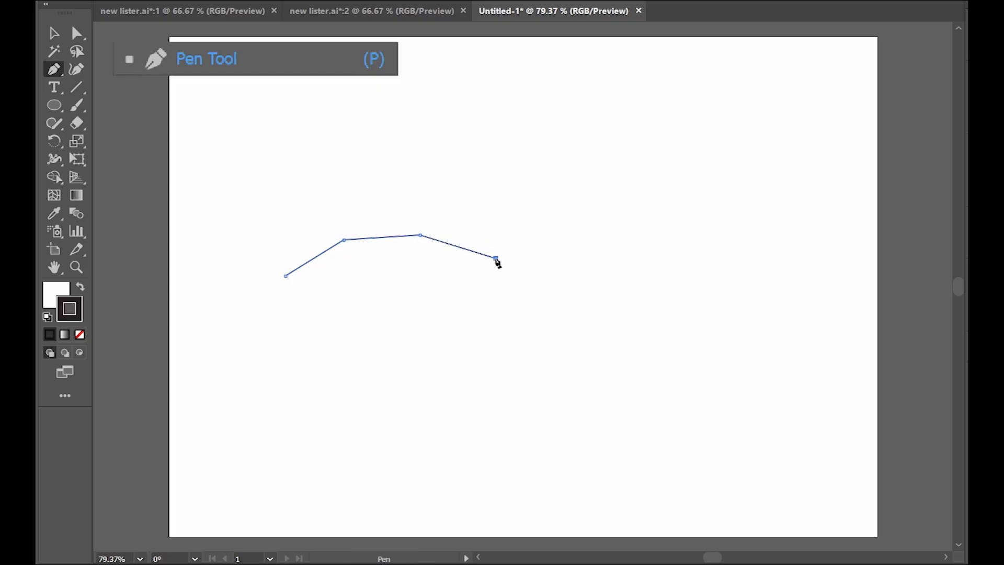
{"action": "left_click_drag", "start_coordinate": [556, 331], "coordinate": [530, 389]}
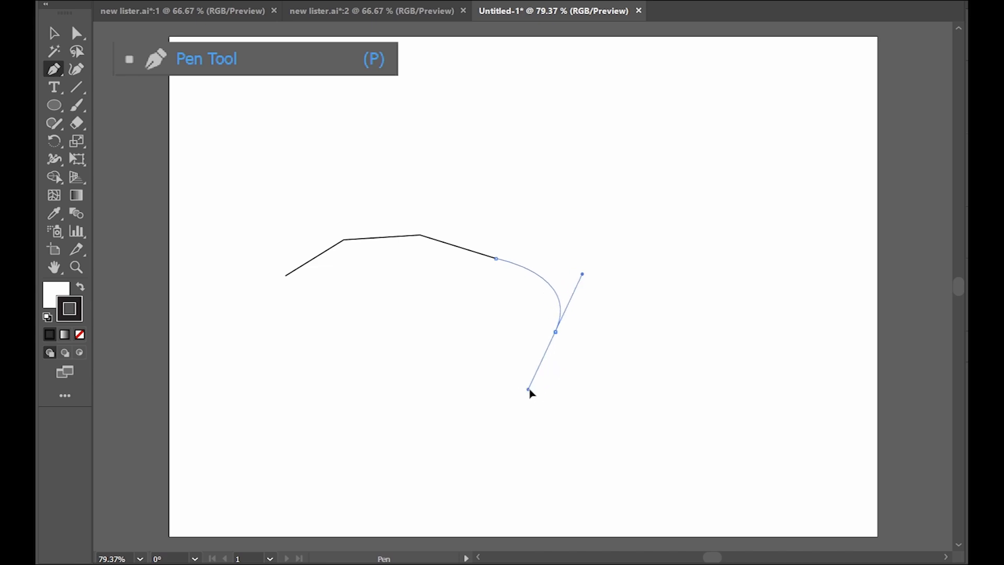
{"action": "left_click_drag", "start_coordinate": [393, 376], "coordinate": [361, 359]}
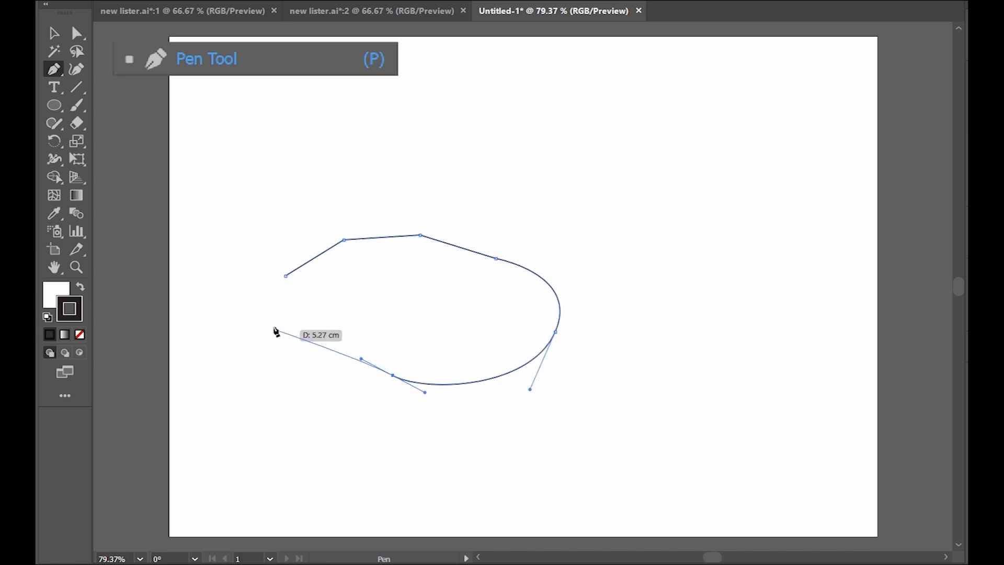
{"action": "left_click_drag", "start_coordinate": [281, 310], "coordinate": [265, 244]}
{"action": "left_click_drag", "start_coordinate": [285, 275], "coordinate": [286, 280]}
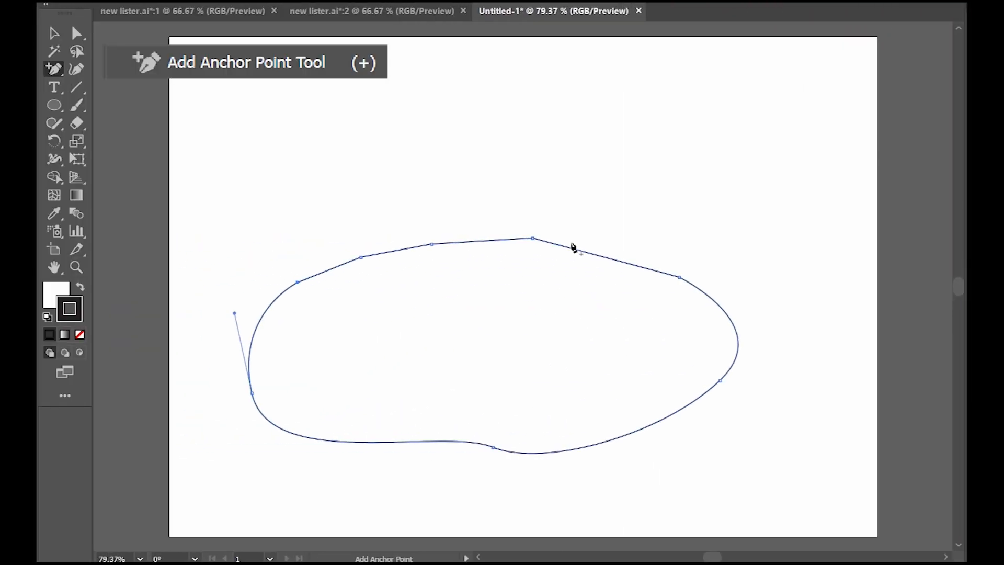
Step: Add four anchor points to the closed path: on the upper-right edge, right curve, lower-right curve and bottom edge
{"action": "left_click", "coordinate": [608, 258]}
{"action": "left_click", "coordinate": [736, 333]}
{"action": "left_click", "coordinate": [627, 434]}
{"action": "left_click", "coordinate": [384, 444]}
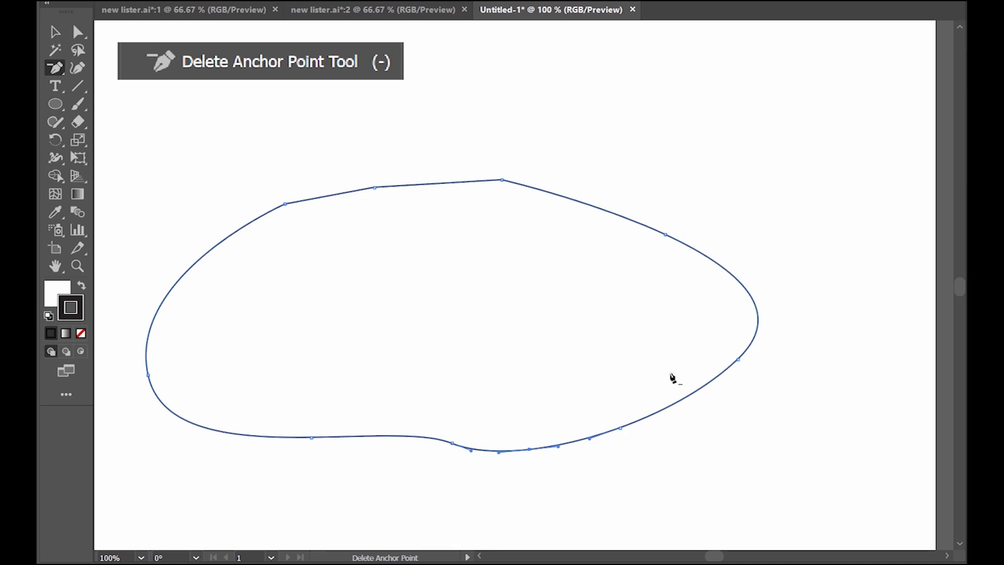
Step: Delete two anchor points on the path's lower-right side and one at its far left end
{"action": "left_click", "coordinate": [621, 428]}
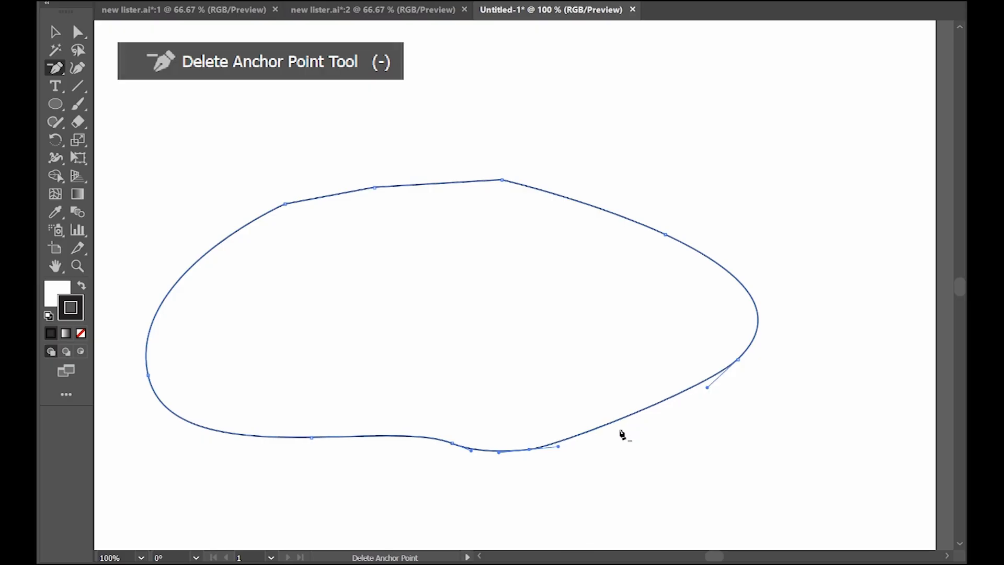
{"action": "left_click", "coordinate": [738, 360]}
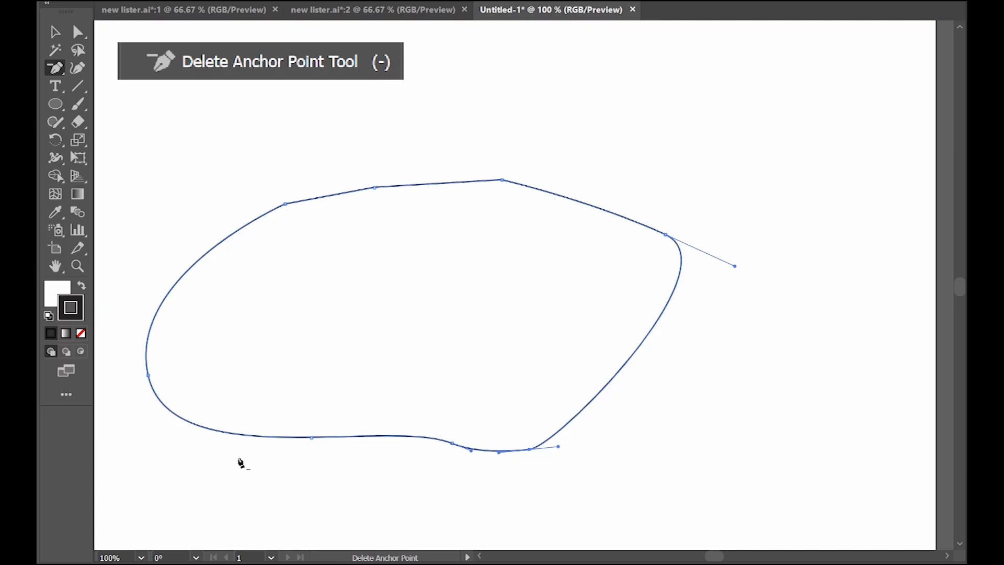
{"action": "left_click", "coordinate": [149, 376]}
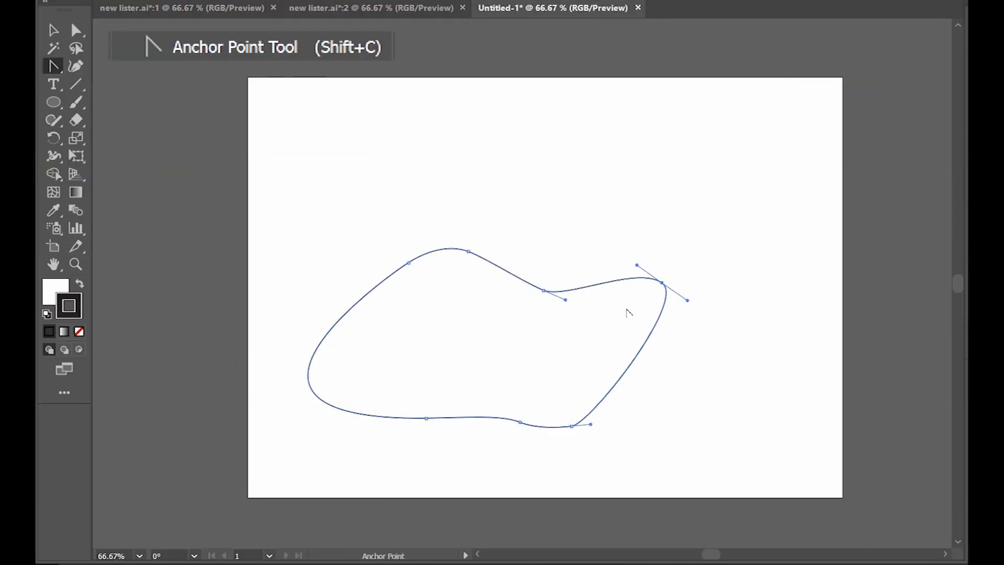
Step: Convert the path's upper-right smooth point to a sharp corner, and pull new direction handles out of it with the Anchor Point tool
{"action": "scroll", "coordinate": [641, 328], "scroll_direction": "up", "scroll_amount": 1}
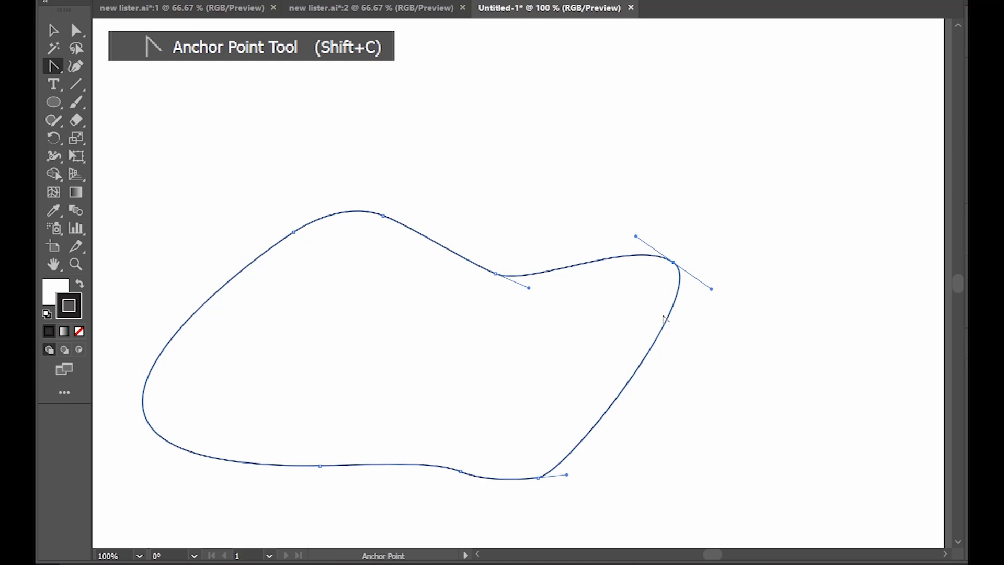
{"action": "left_click", "coordinate": [674, 262]}
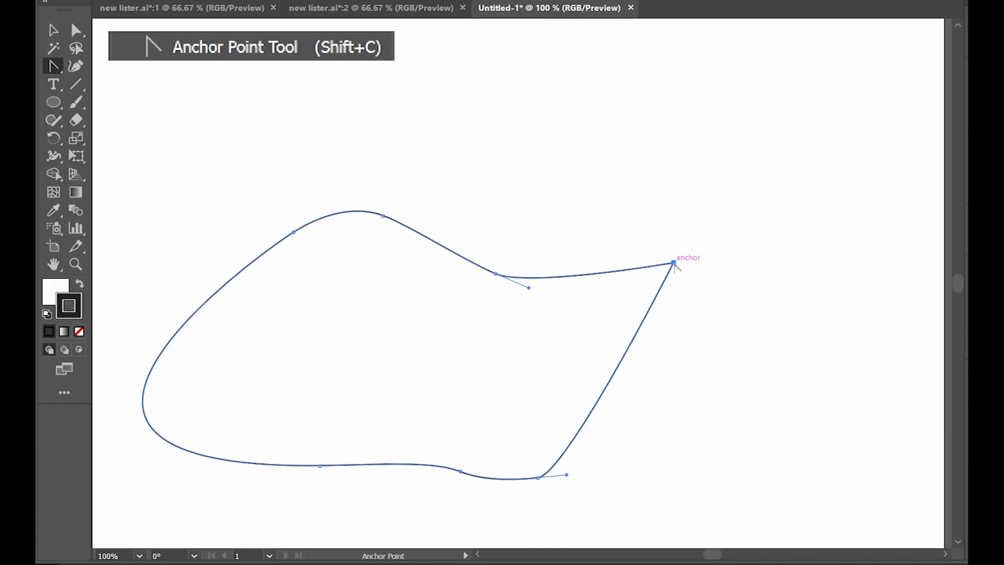
{"action": "left_click_drag", "start_coordinate": [674, 263], "coordinate": [752, 339]}
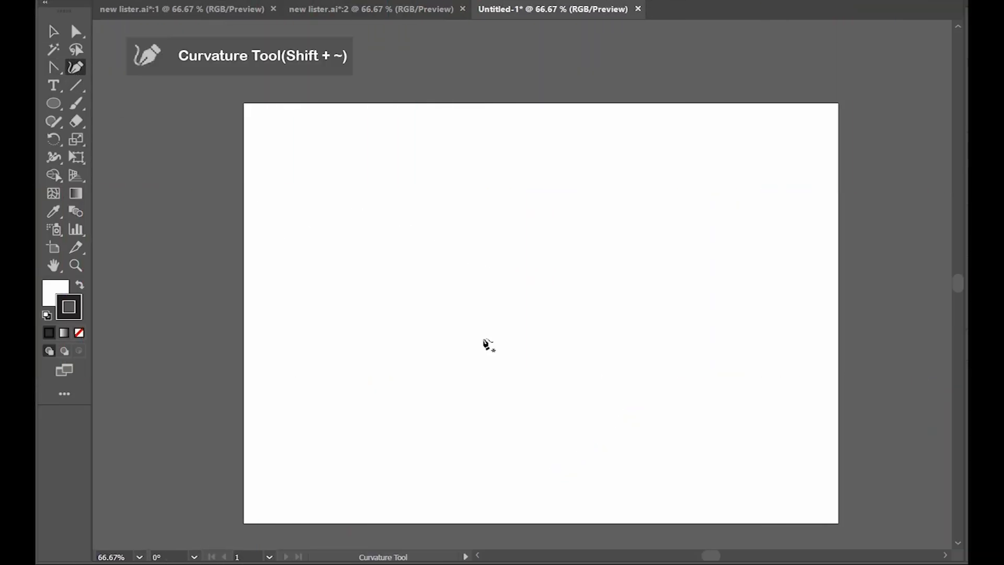
Step: Draw a closed six-point teardrop-like shape on the empty artboard with the Curvature tool
{"action": "left_click", "coordinate": [328, 273]}
{"action": "left_click", "coordinate": [432, 231]}
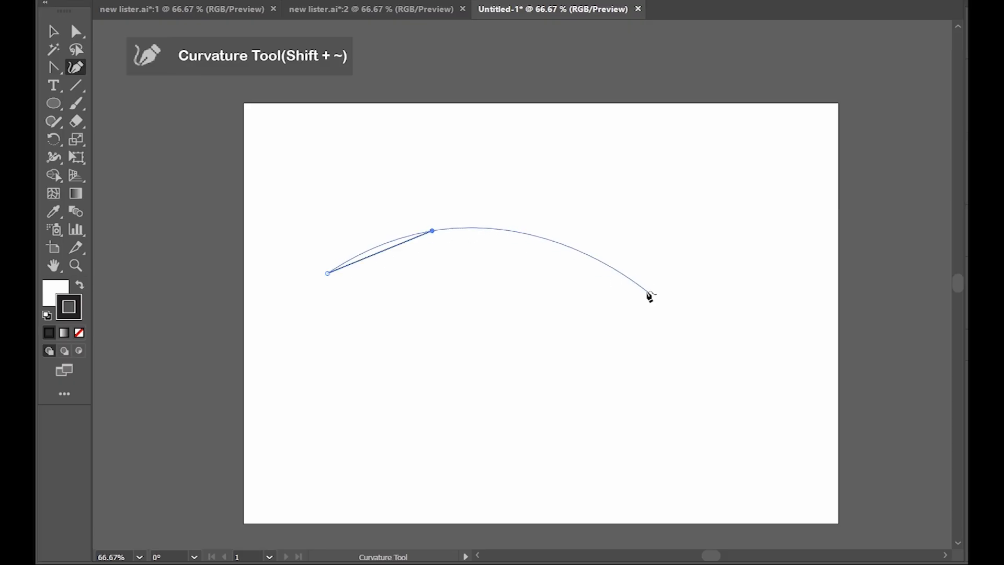
{"action": "left_click", "coordinate": [648, 291]}
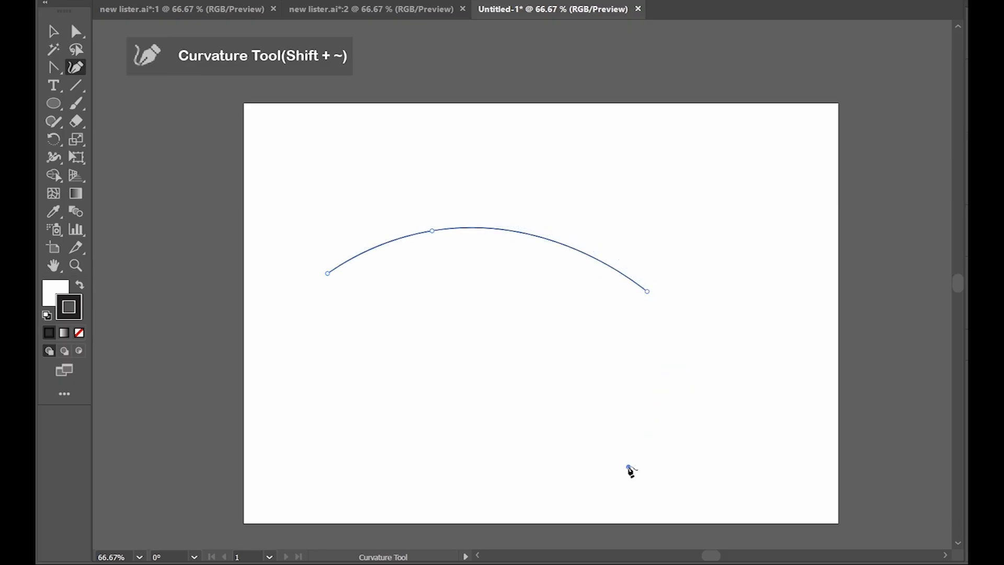
{"action": "left_click", "coordinate": [629, 466]}
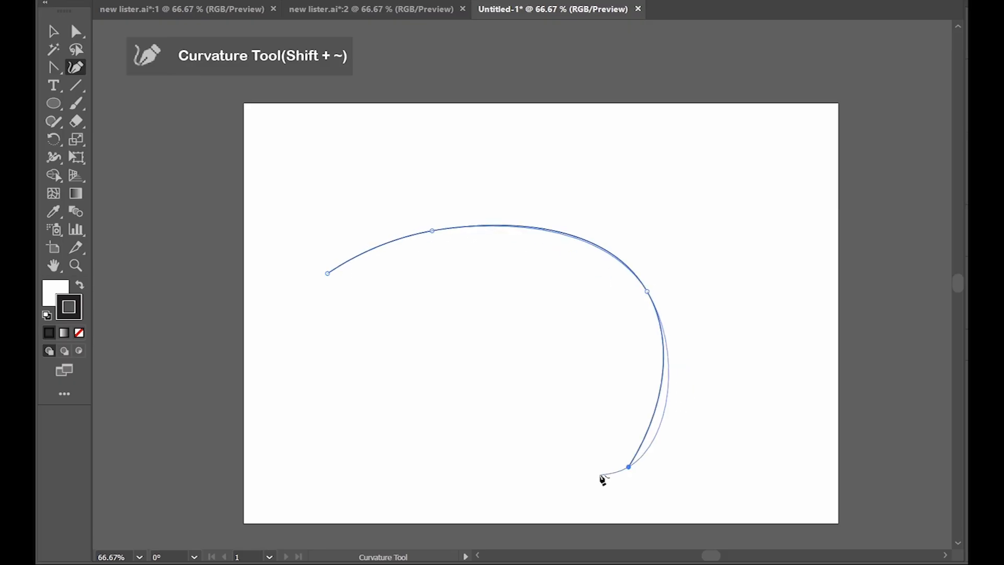
{"action": "left_click", "coordinate": [405, 402]}
{"action": "left_click", "coordinate": [381, 308]}
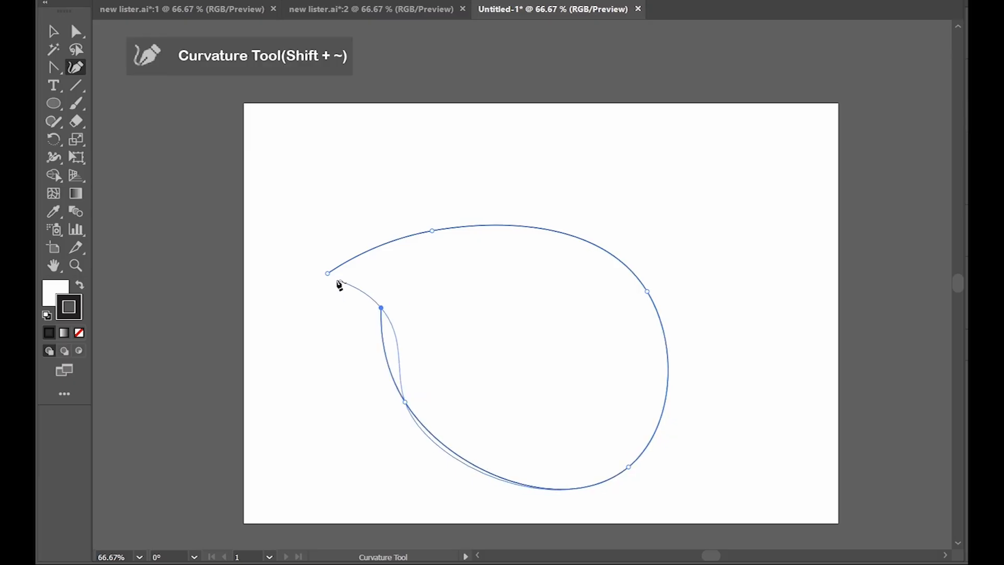
{"action": "left_click", "coordinate": [329, 274]}
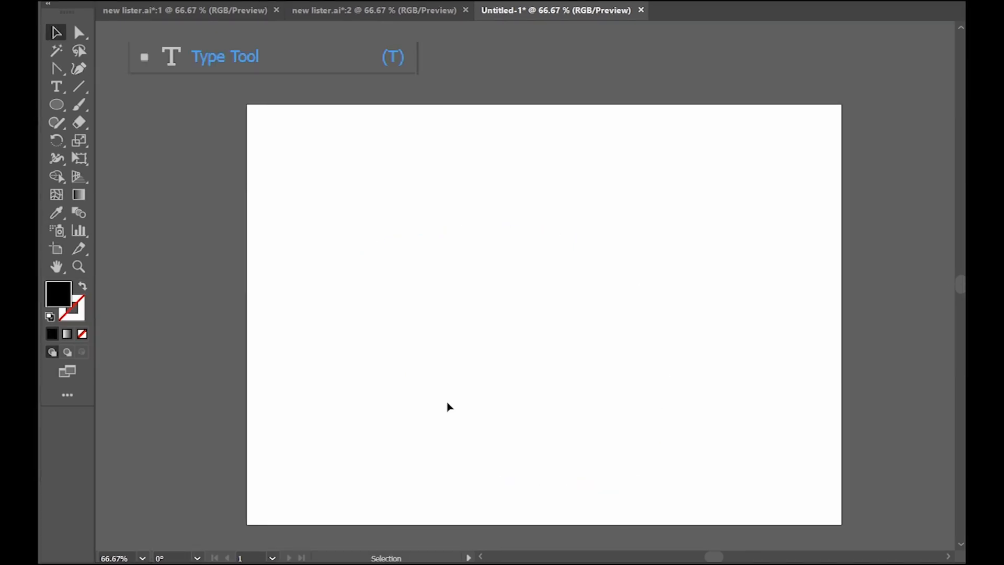
Step: Add a line of point text in the artboard's upper-left area, reading a first name followed by "ihbscshdbdc"
{"action": "key", "text": "t"}
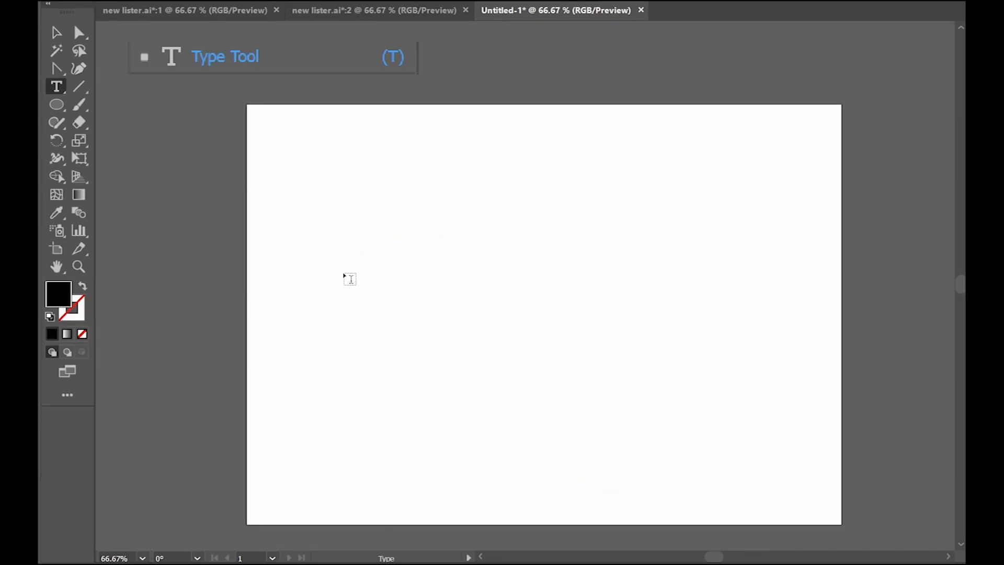
{"action": "left_click", "coordinate": [320, 246]}
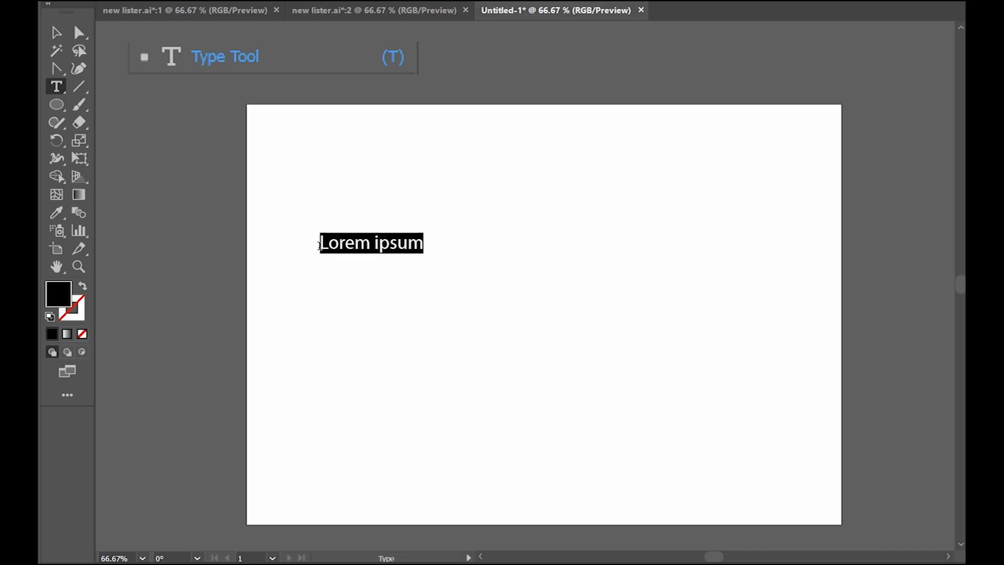
{"action": "type", "text": "a"}
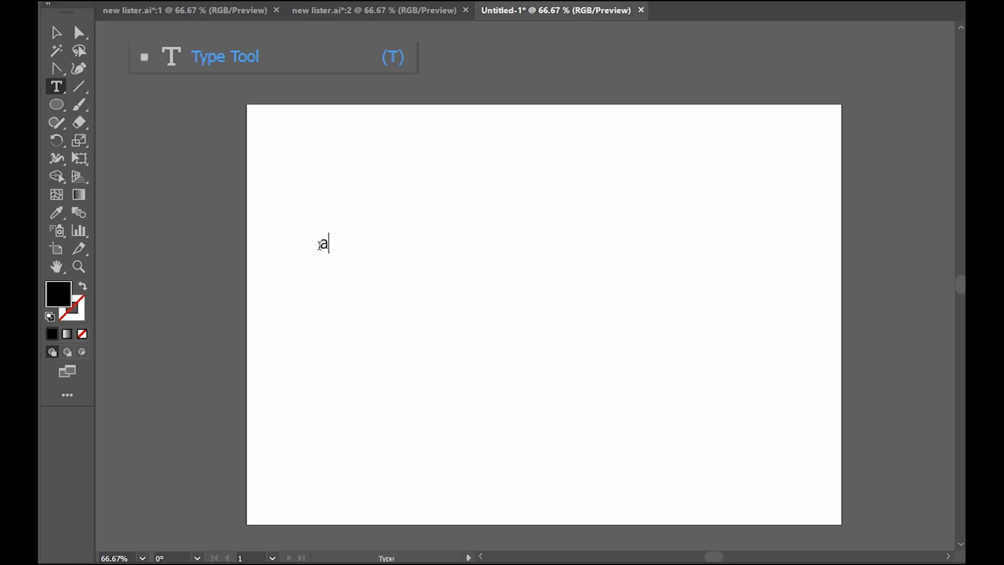
{"action": "type", "text": "llwin"}
{"action": "type", "text": " ihbscsh"}
{"action": "type", "text": "dbdd"}
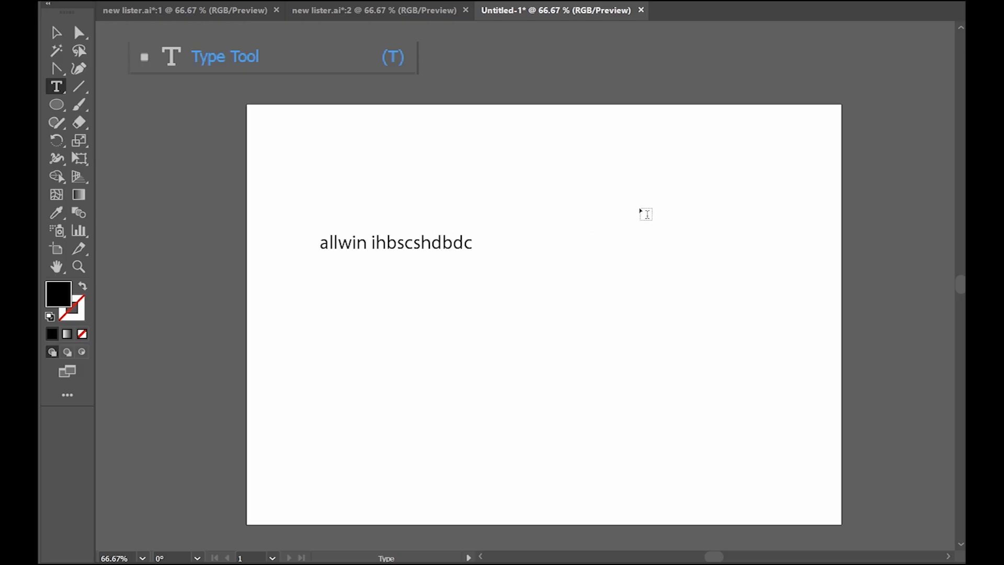
Step: Create a rectangular area-text frame beside the point text and fill it with "alwunjbc hbbdjhbc"
{"action": "left_click_drag", "start_coordinate": [639, 204], "coordinate": [785, 384]}
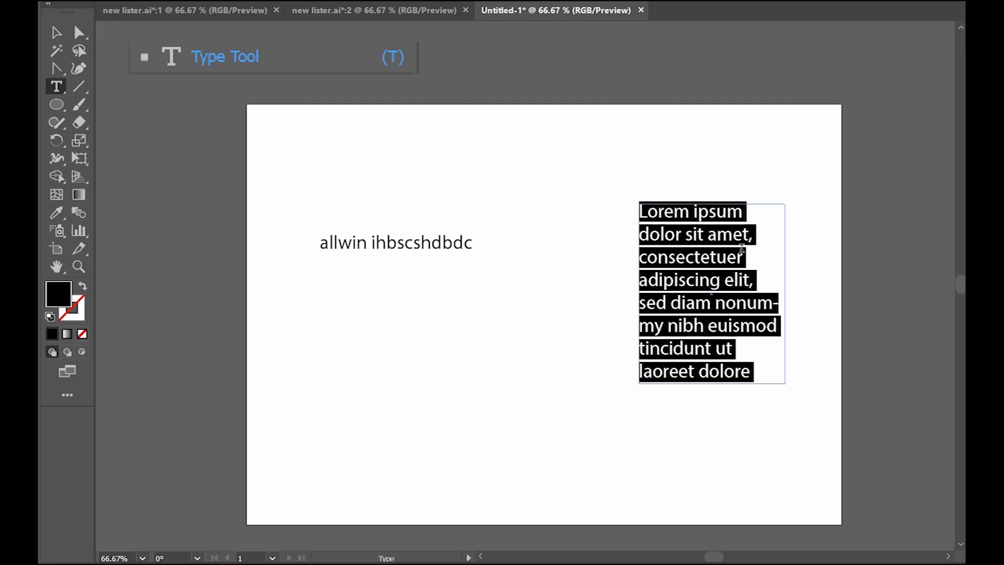
{"action": "type", "text": "alwunjbc "}
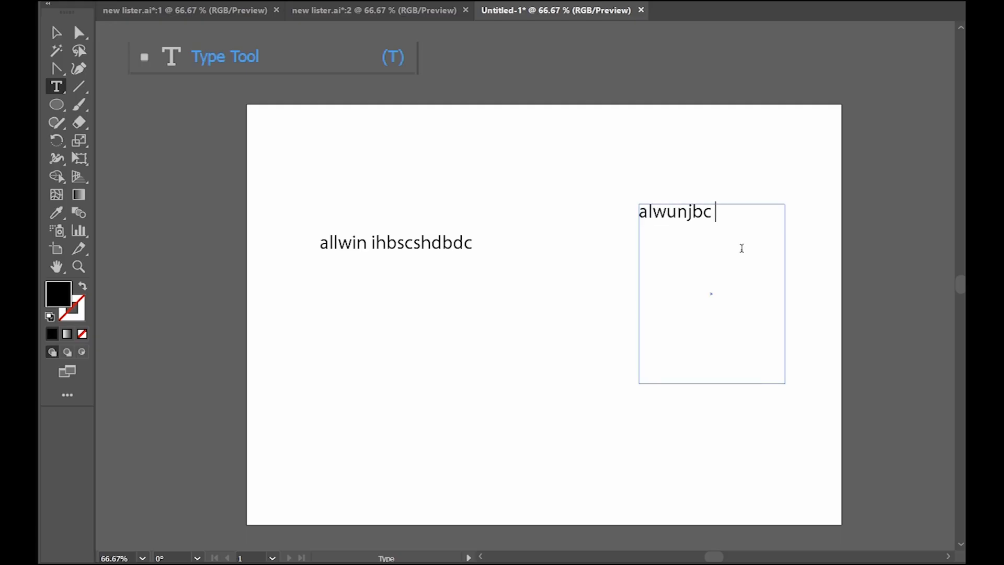
{"action": "type", "text": "hbbdjhbc"}
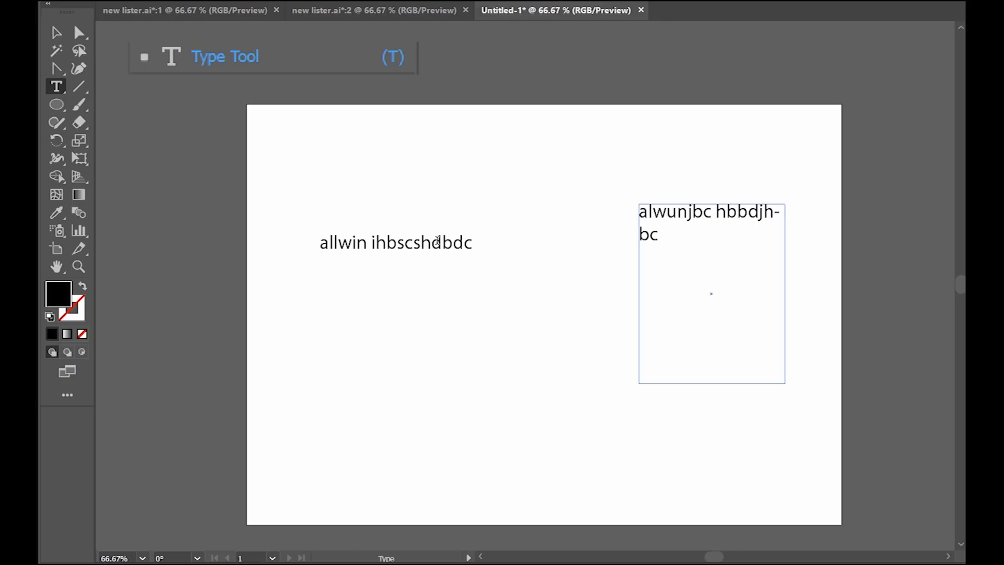
{"action": "left_click", "coordinate": [403, 243]}
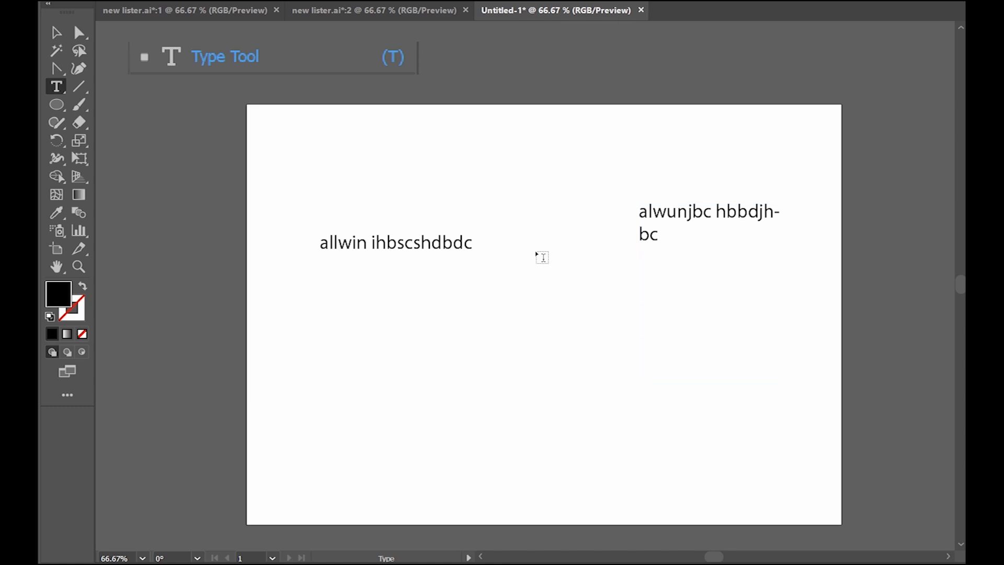
Step: Insert "hdbvhbcd" in the middle of the point text's second word, and "vdchb" within the first word of the area text
{"action": "left_click", "coordinate": [417, 242]}
{"action": "type", "text": "hdbvhbcd"}
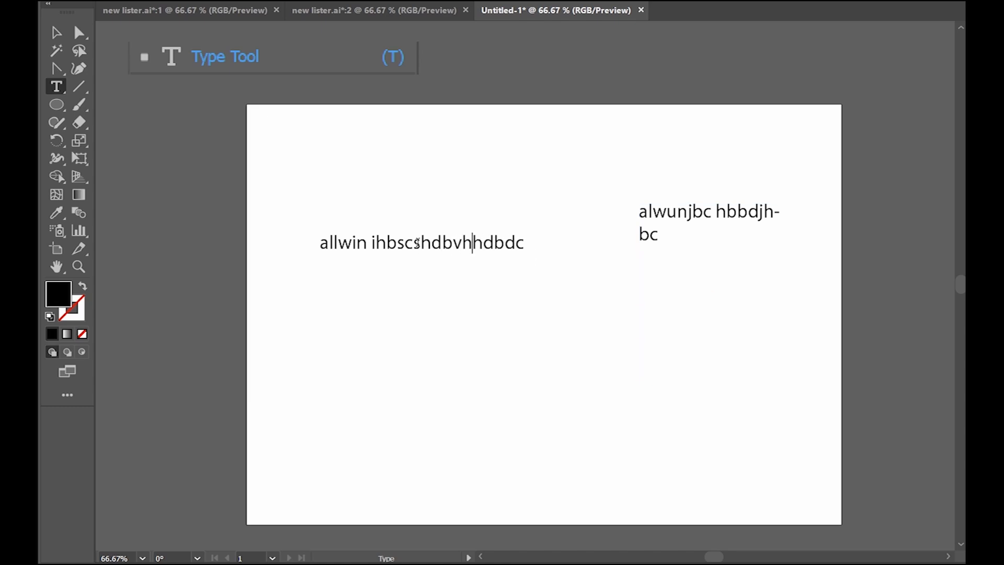
{"action": "left_click", "coordinate": [690, 212]}
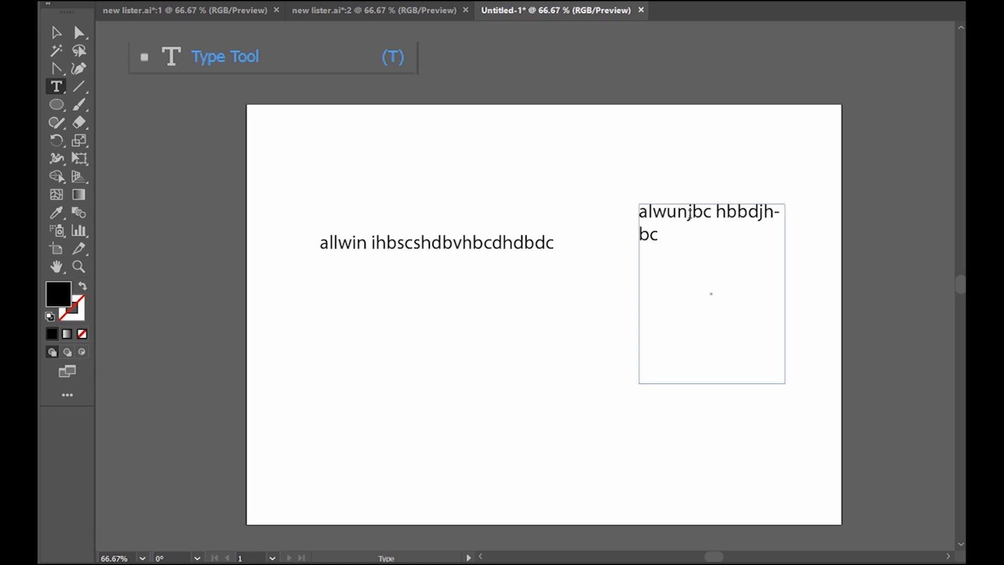
{"action": "type", "text": "vdchb"}
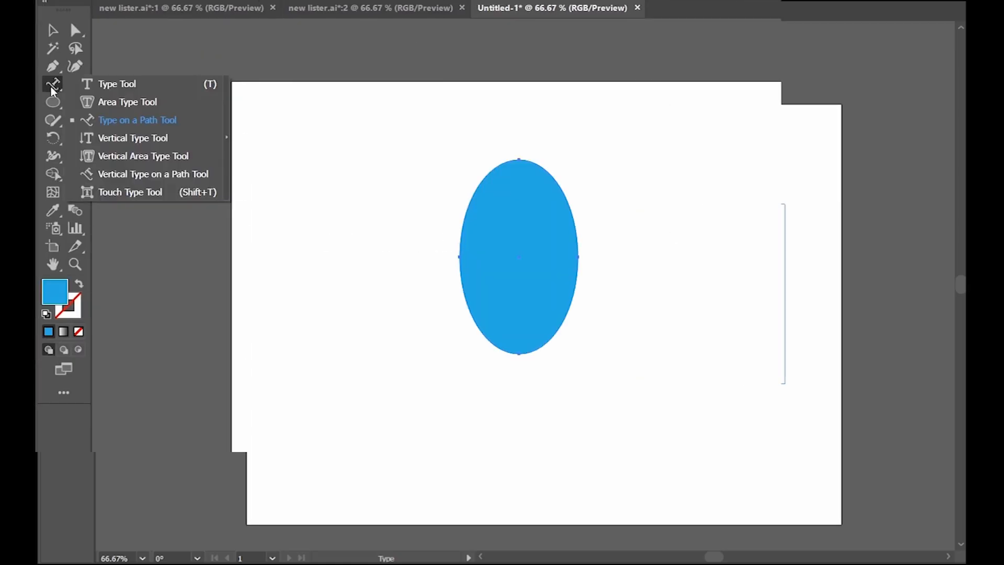
Step: Turn the blue ellipse into an area-text container with the Area Type tool, filled with the placeholder text
{"action": "left_click", "coordinate": [107, 103]}
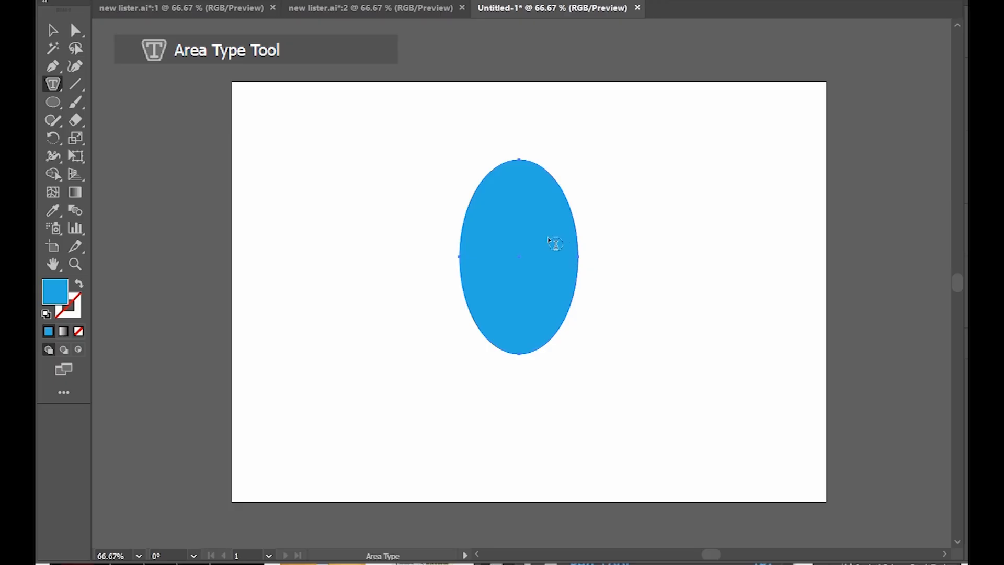
{"action": "scroll", "coordinate": [555, 243], "scroll_direction": "up", "scroll_amount": 4}
{"action": "scroll", "coordinate": [560, 241], "scroll_direction": "up", "scroll_amount": 3}
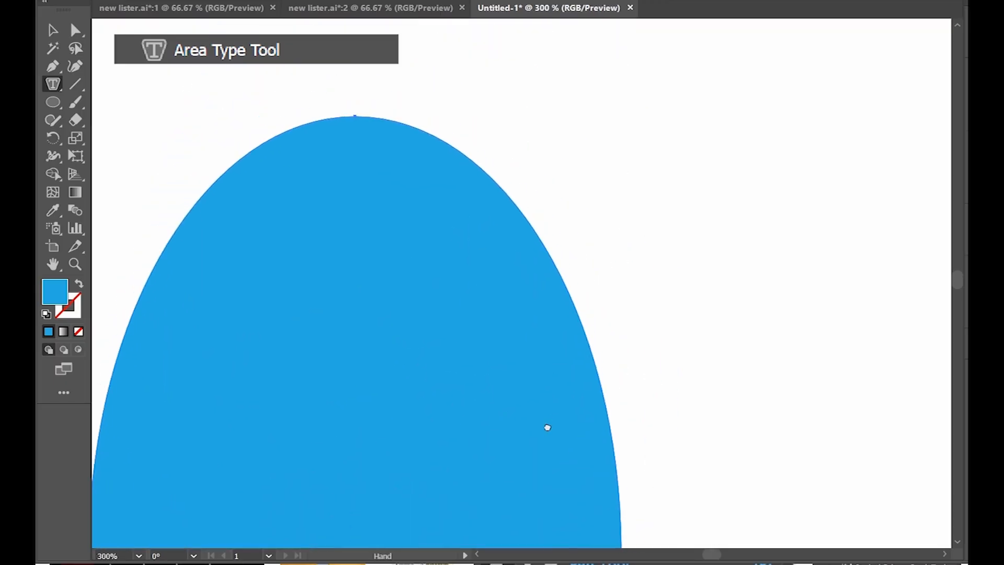
{"action": "left_click", "coordinate": [531, 214]}
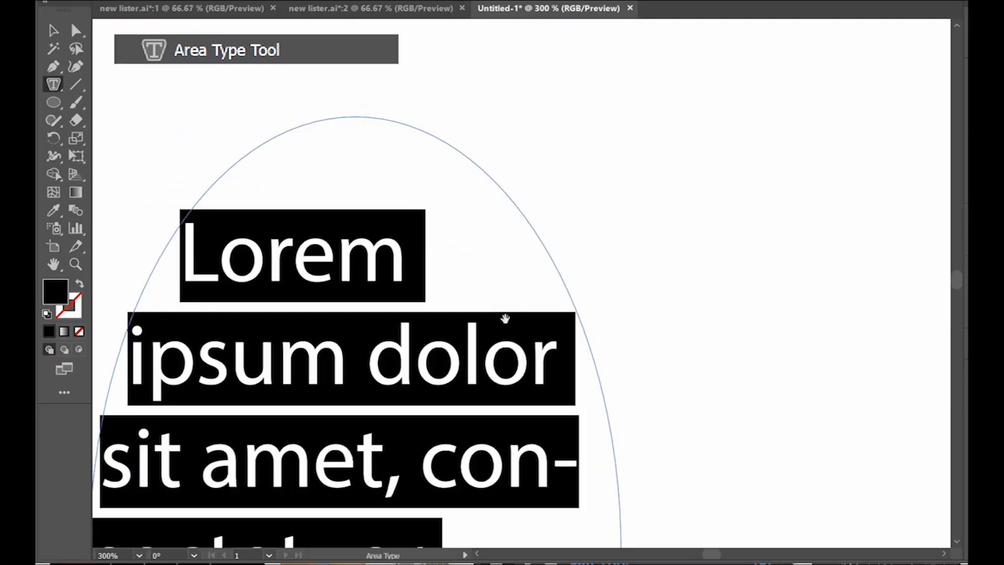
{"action": "scroll", "coordinate": [522, 281], "scroll_direction": "down", "scroll_amount": 2}
{"action": "left_click_drag", "start_coordinate": [522, 281], "coordinate": [545, 186]}
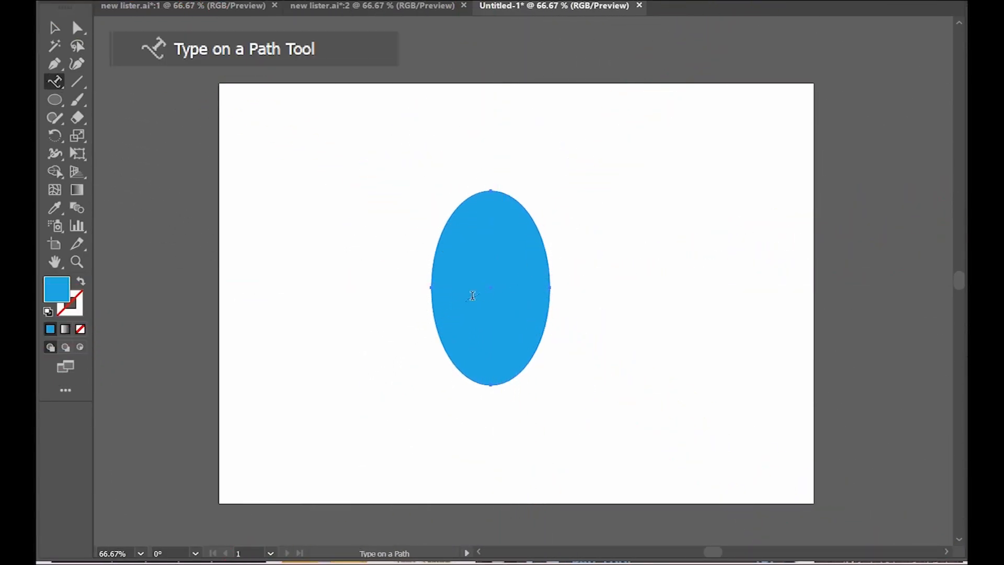
Step: Run horizontal type along the blue ellipse's outline, starting on its upper-right edge, with the Type on a Path tool
{"action": "scroll", "coordinate": [532, 285], "scroll_direction": "up", "scroll_amount": 3}
{"action": "left_click_drag", "start_coordinate": [516, 176], "coordinate": [494, 303]}
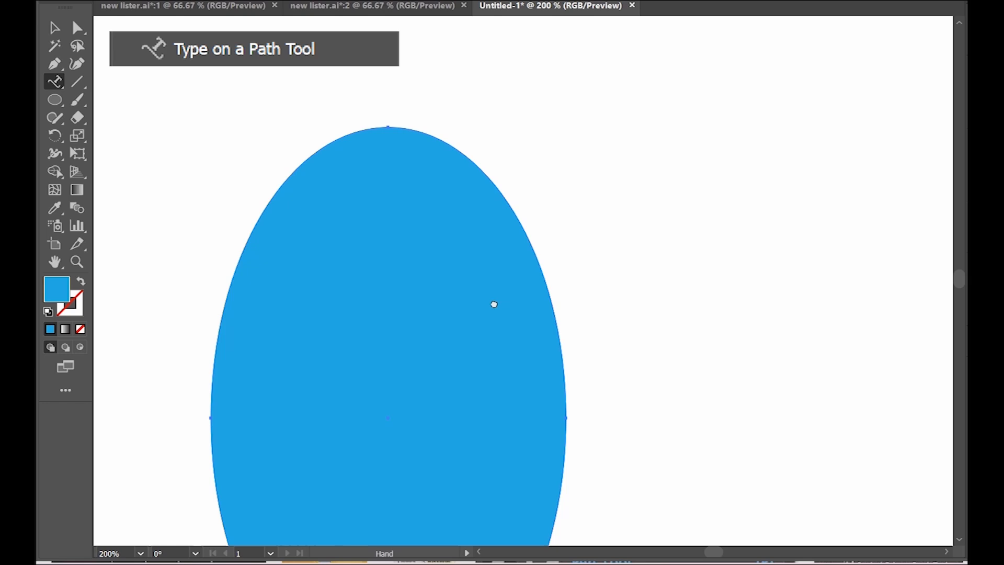
{"action": "left_click", "coordinate": [488, 174]}
{"action": "left_click_drag", "start_coordinate": [480, 330], "coordinate": [514, 242]}
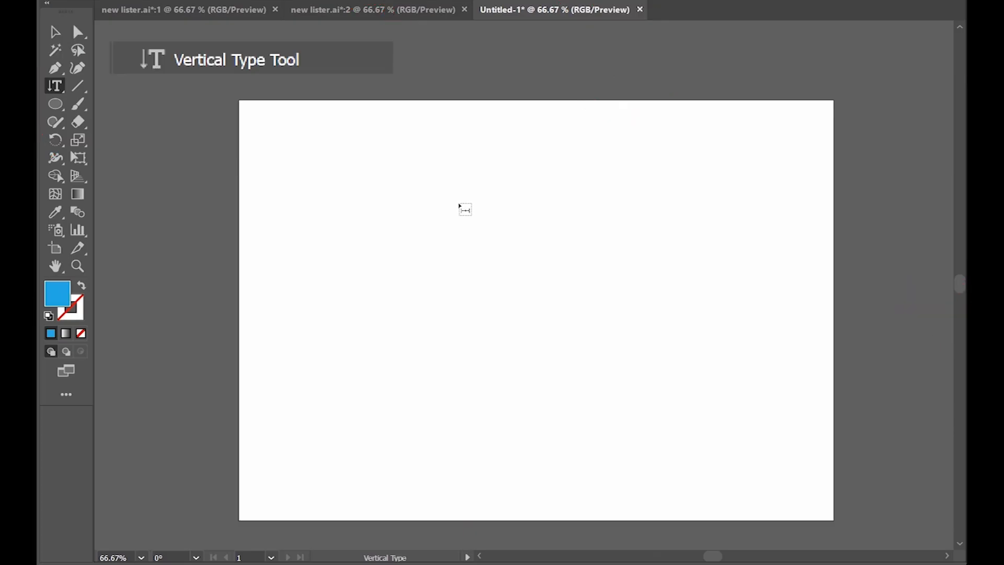
Step: Add a vertical line of point text reading "sabhdbdd", and beside it a vertical area-text frame containing "jzhvczghjxvhgcagcg"
{"action": "left_click", "coordinate": [461, 208]}
{"action": "type", "text": "sab"}
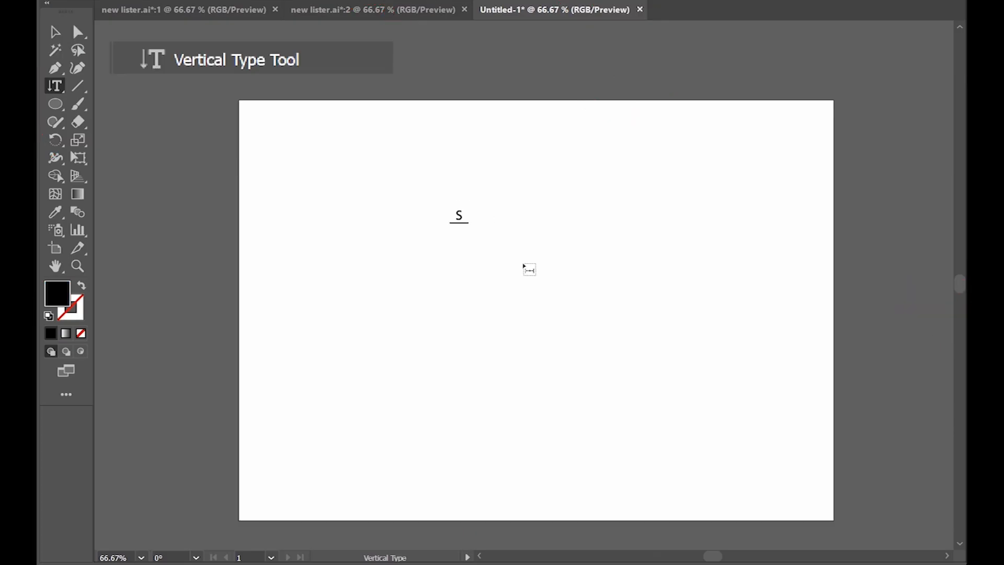
{"action": "type", "text": "hdbdd"}
{"action": "left_click_drag", "start_coordinate": [520, 190], "coordinate": [703, 417]}
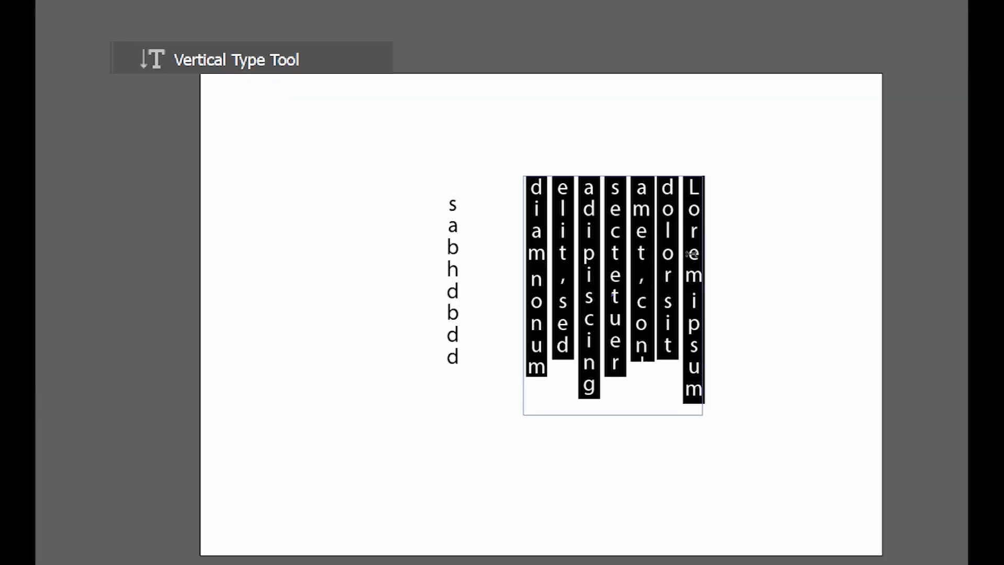
{"action": "type", "text": "jzhvczghjxvhgcagcg"}
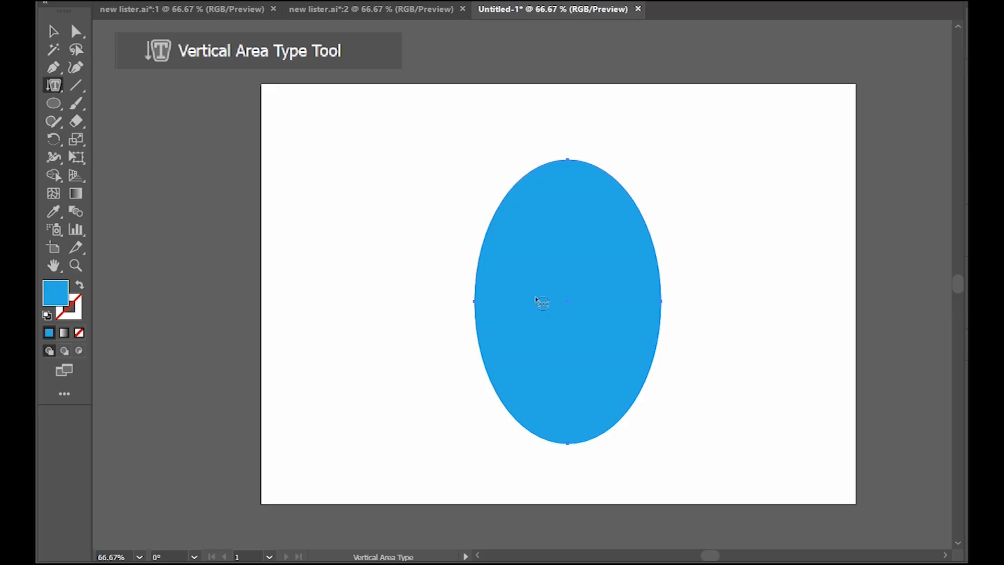
Step: Convert the large blue ellipse into a vertical area-text container and replace its placeholder text with "sgfsdvdbsfd"
{"action": "scroll", "coordinate": [540, 300], "scroll_direction": "up", "scroll_amount": 2}
{"action": "left_click_drag", "start_coordinate": [648, 261], "coordinate": [537, 405]}
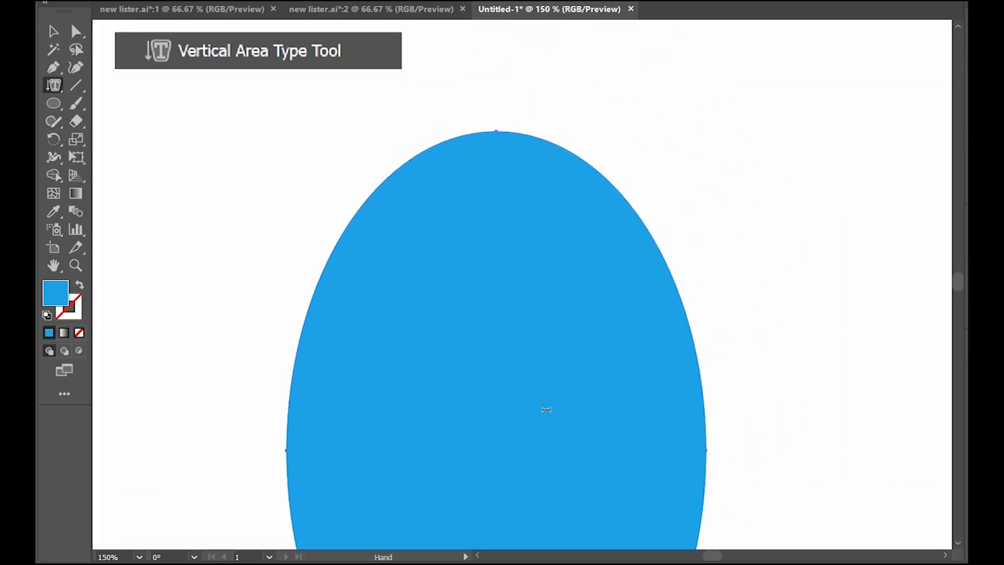
{"action": "left_click", "coordinate": [576, 148]}
{"action": "scroll", "coordinate": [563, 290], "scroll_direction": "down", "scroll_amount": 1}
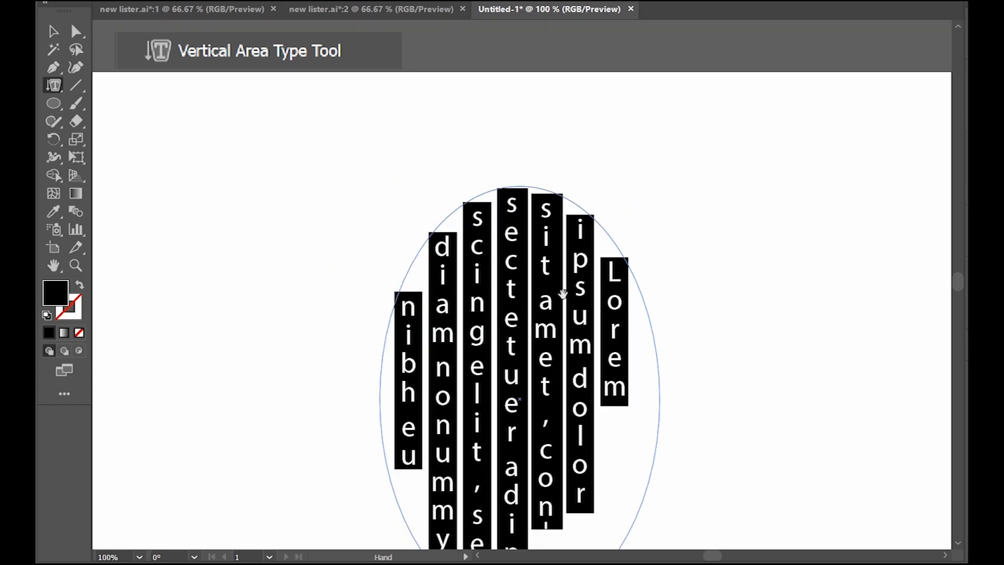
{"action": "type", "text": "sgfsdvdbsfd"}
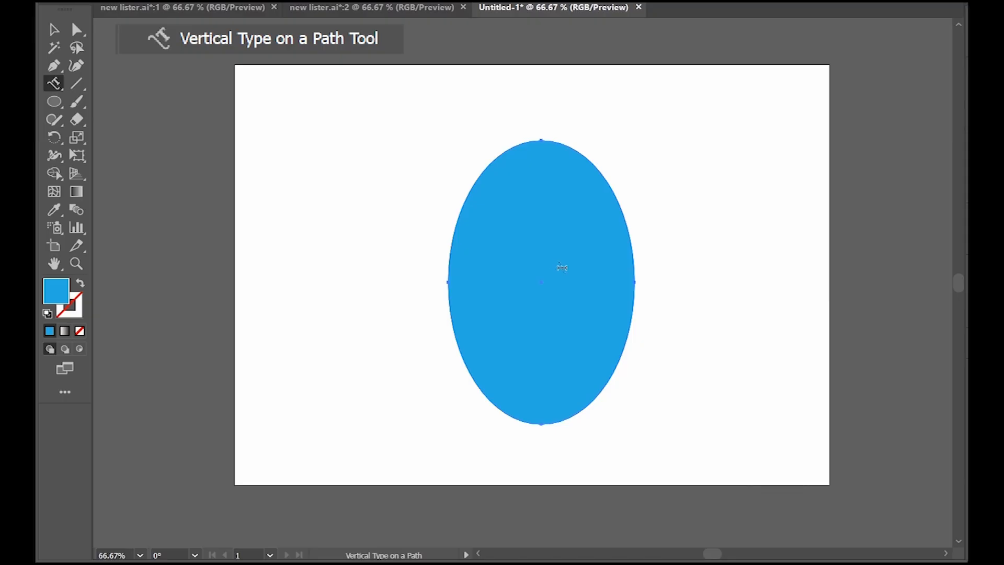
Step: Place vertical type along the ellipse's outline from its upper-right edge, and replace the placeholder text with "vduysvhb"
{"action": "scroll", "coordinate": [567, 267], "scroll_direction": "up", "scroll_amount": 2}
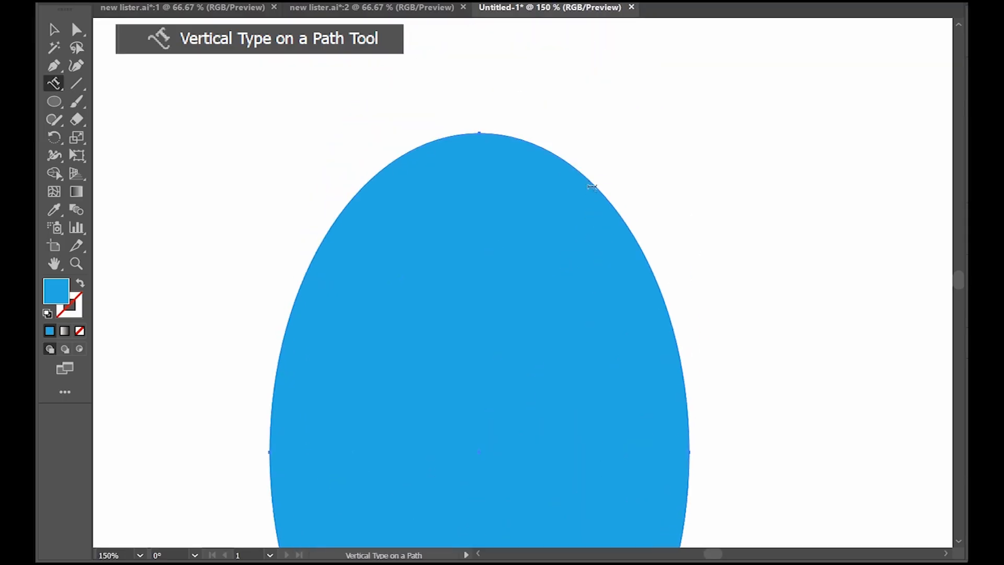
{"action": "left_click", "coordinate": [593, 183]}
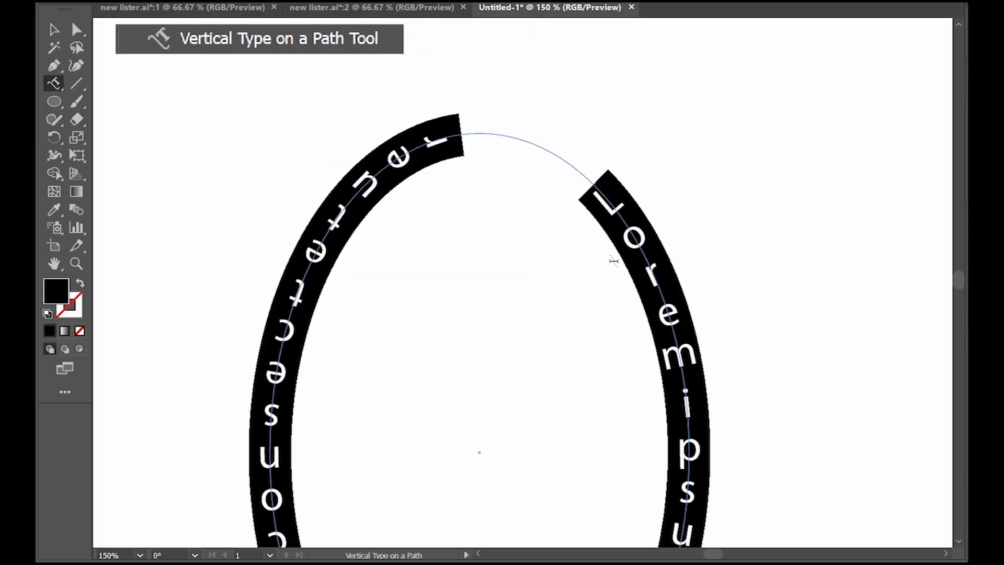
{"action": "type", "text": "vduysvhb"}
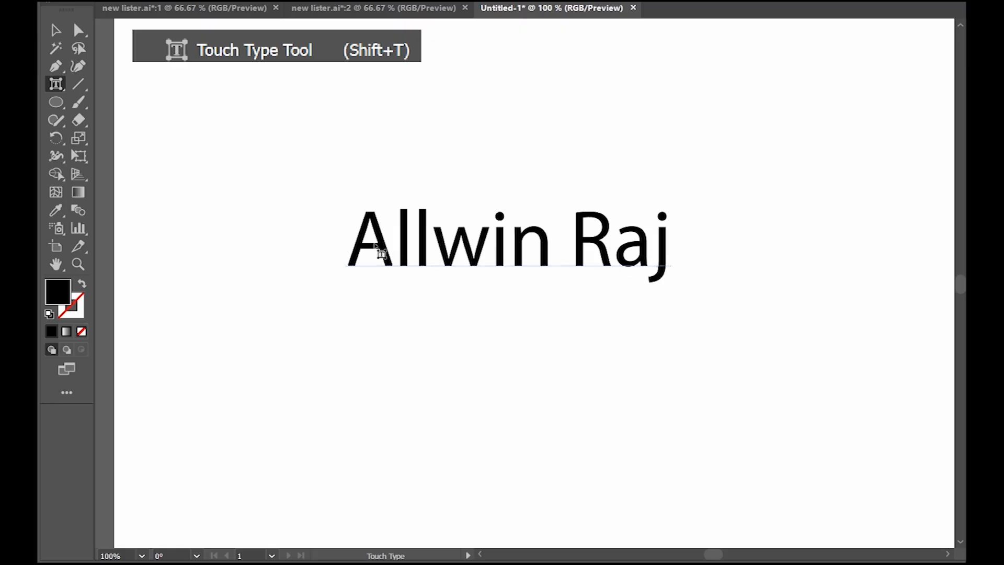
Step: With the Touch Type tool, shift the capital A slightly right, enlarge it to about double size, and rotate the letter i clockwise
{"action": "left_click", "coordinate": [376, 245]}
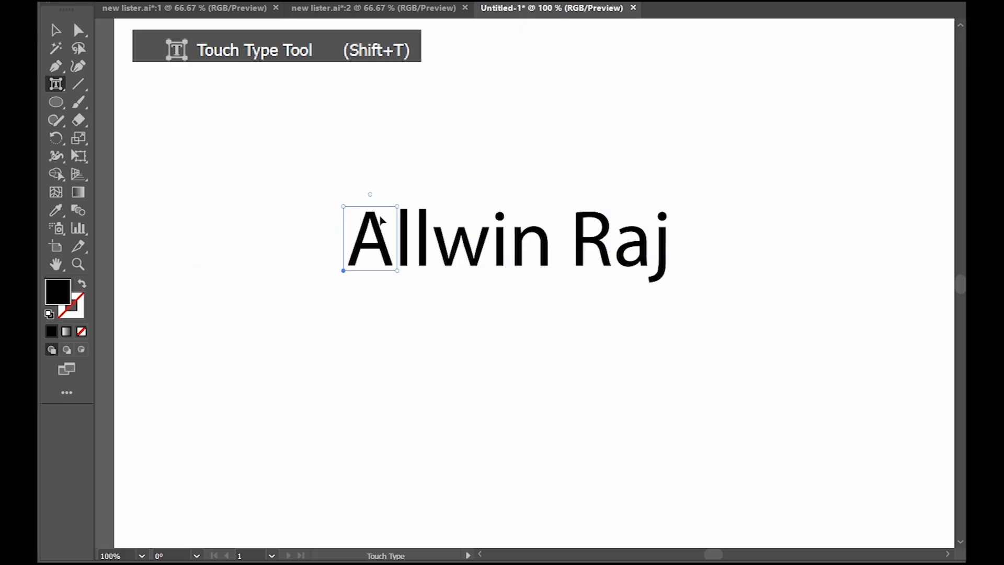
{"action": "left_click_drag", "start_coordinate": [378, 240], "coordinate": [400, 247]}
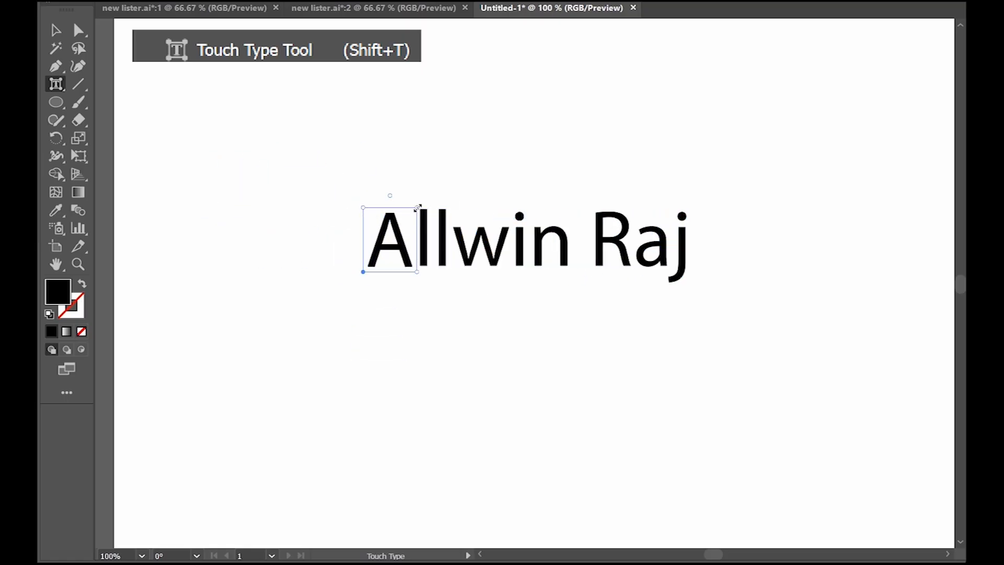
{"action": "left_click_drag", "start_coordinate": [418, 206], "coordinate": [497, 132]}
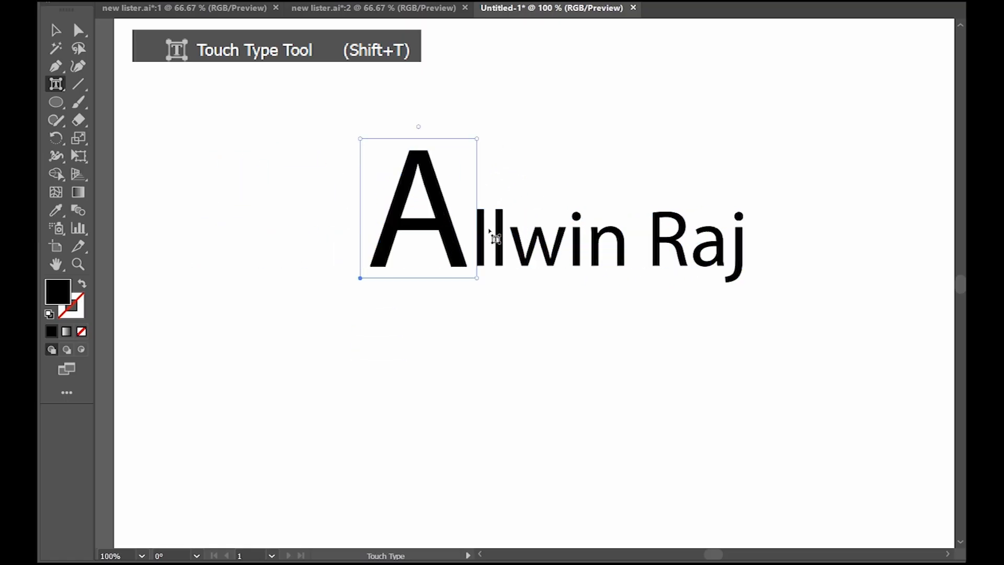
{"action": "left_click", "coordinate": [577, 246]}
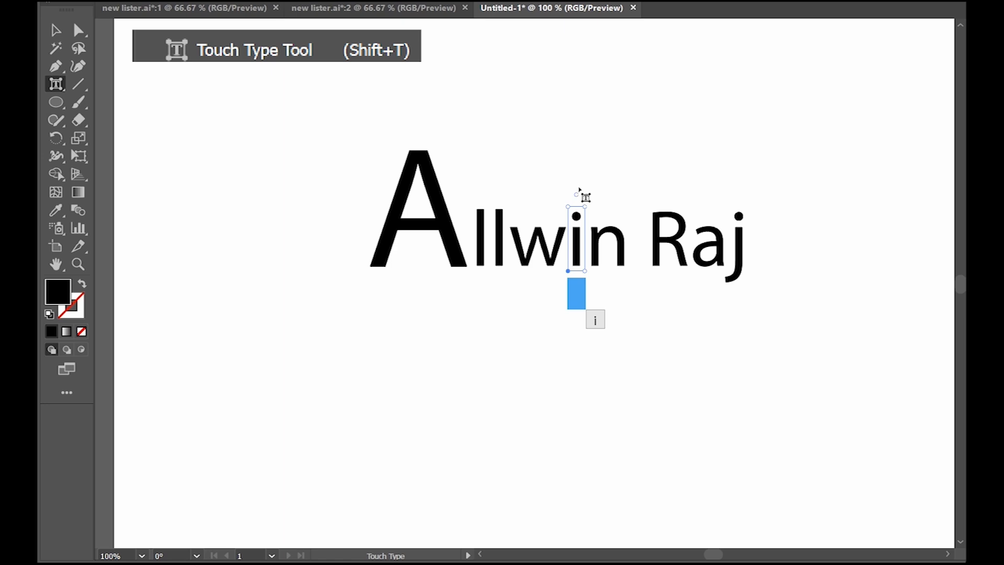
{"action": "left_click_drag", "start_coordinate": [578, 194], "coordinate": [620, 217]}
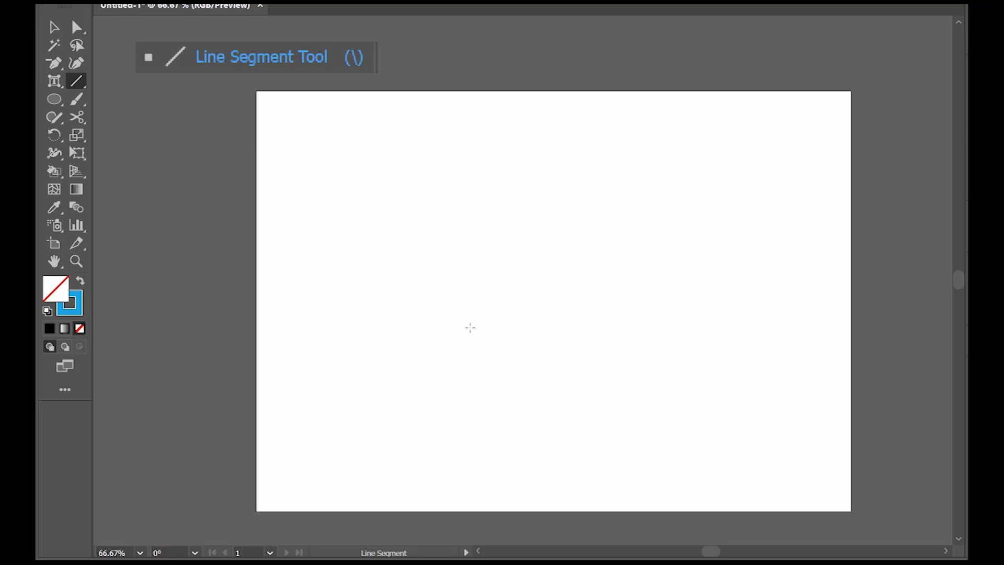
Step: Draw three blue line segments on the artboard: a horizontal one across the middle, a short diagonal below it, and a longer horizontal one above
{"action": "left_click_drag", "start_coordinate": [386, 313], "coordinate": [678, 314]}
{"action": "left_click_drag", "start_coordinate": [496, 436], "coordinate": [622, 354]}
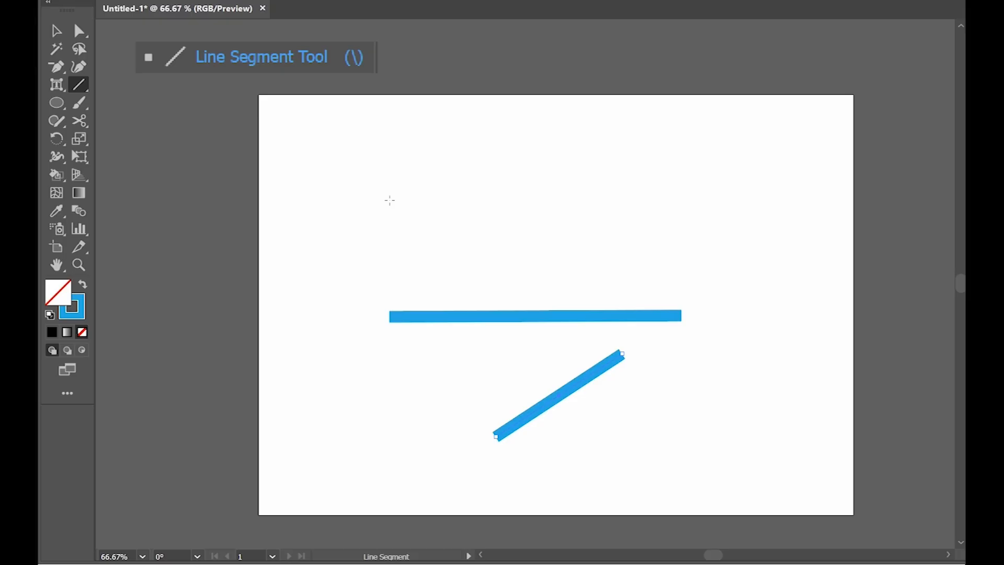
{"action": "left_click_drag", "start_coordinate": [390, 200], "coordinate": [734, 204]}
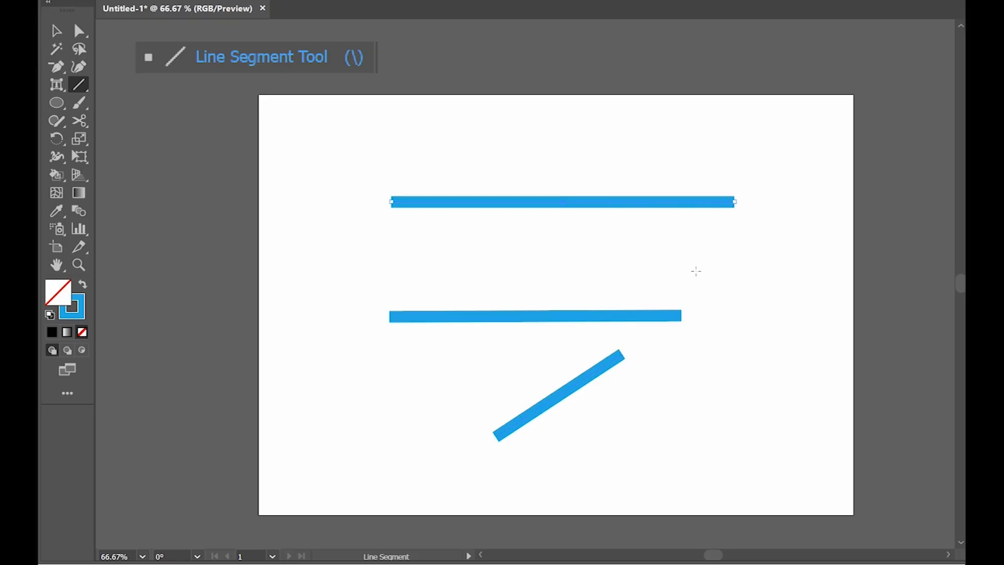
Step: Create a line segment with an exact length of 10 cm and an angle of 60°
{"action": "left_click", "coordinate": [702, 271]}
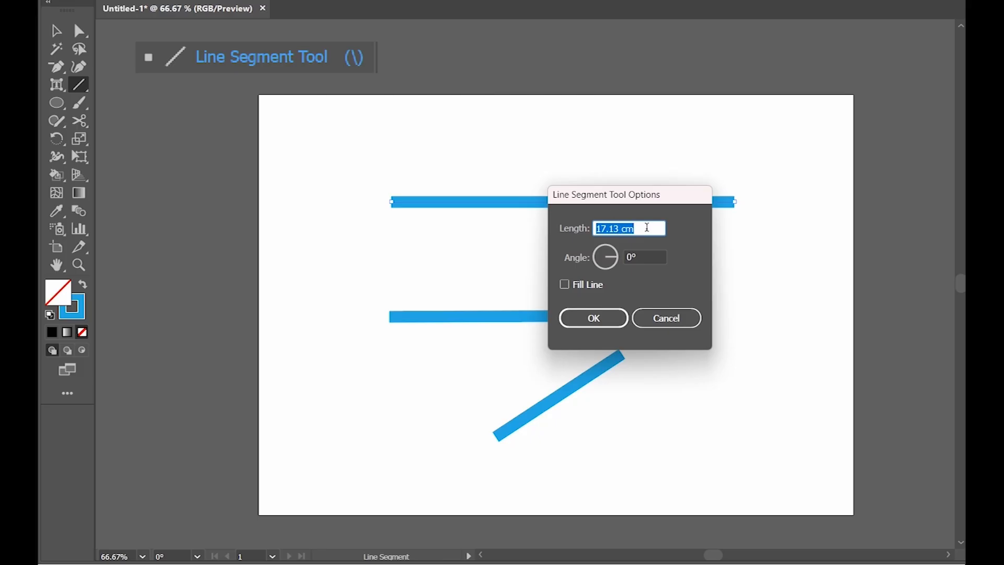
{"action": "left_click_drag", "start_coordinate": [644, 226], "coordinate": [556, 221]}
{"action": "type", "text": "10"}
{"action": "key", "text": "Tab"}
{"action": "type", "text": "90"}
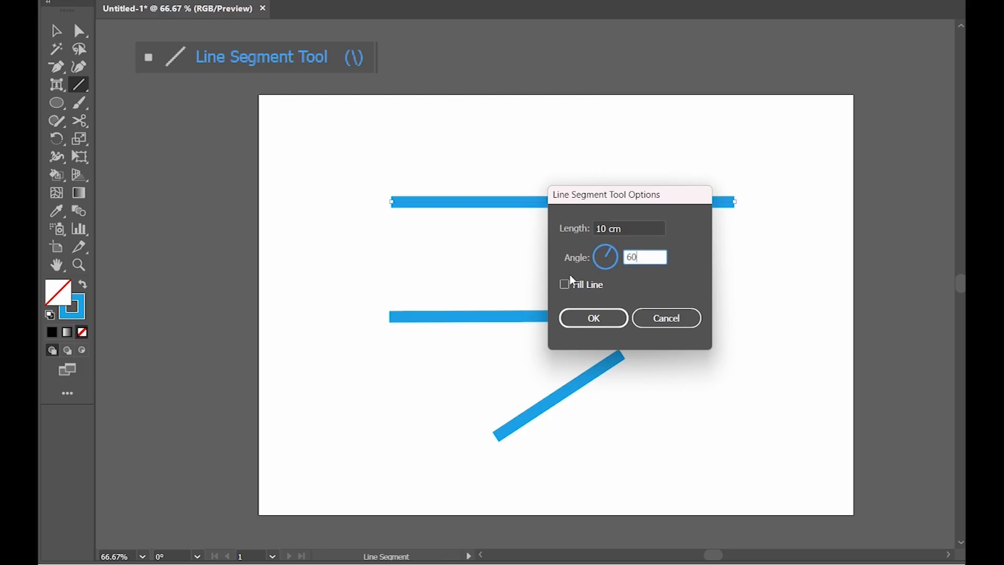
{"action": "left_click", "coordinate": [597, 319]}
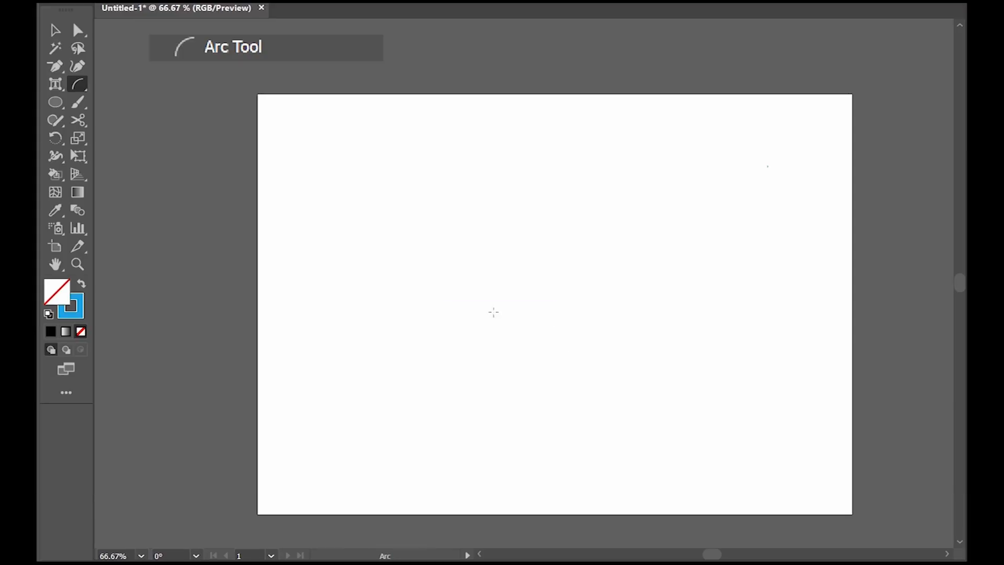
Step: Draw two facing arcs in the artboard's left half with the Arc tool, the lower one about 6 cm wide and 7 cm high
{"action": "mouse_move", "coordinate": [325, 333]}
{"action": "left_mouse_down"}
{"action": "mouse_move", "coordinate": [336, 262]}
{"action": "mouse_move", "coordinate": [441, 221]}
{"action": "left_mouse_up"}
{"action": "left_click_drag", "start_coordinate": [431, 284], "coordinate": [312, 427]}
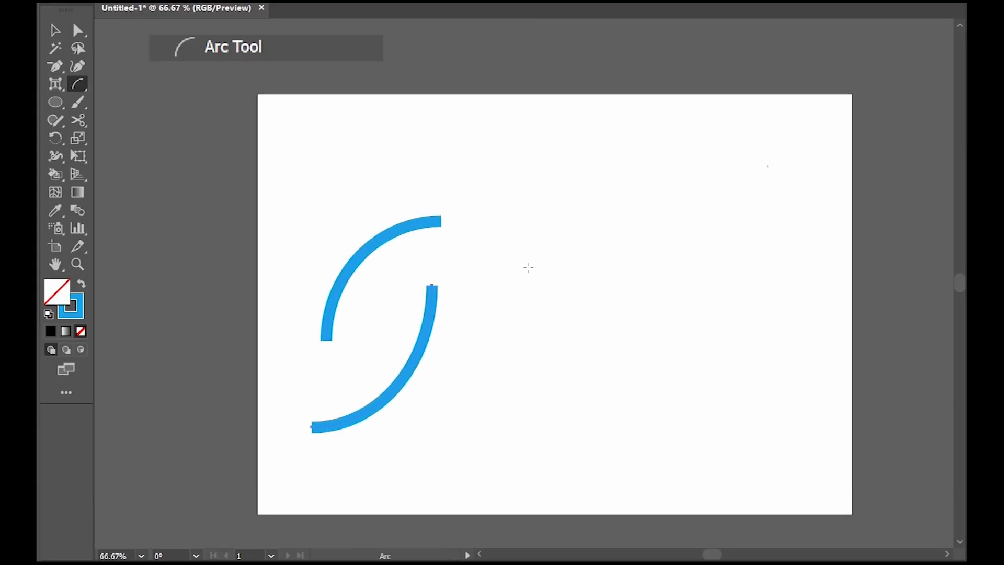
{"action": "left_click", "coordinate": [589, 249]}
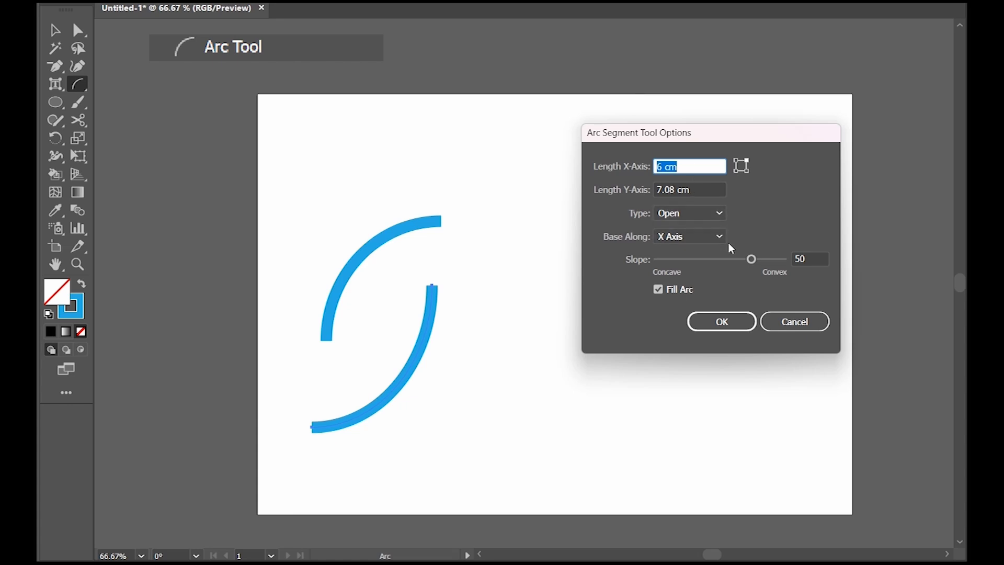
{"action": "left_click", "coordinate": [769, 330]}
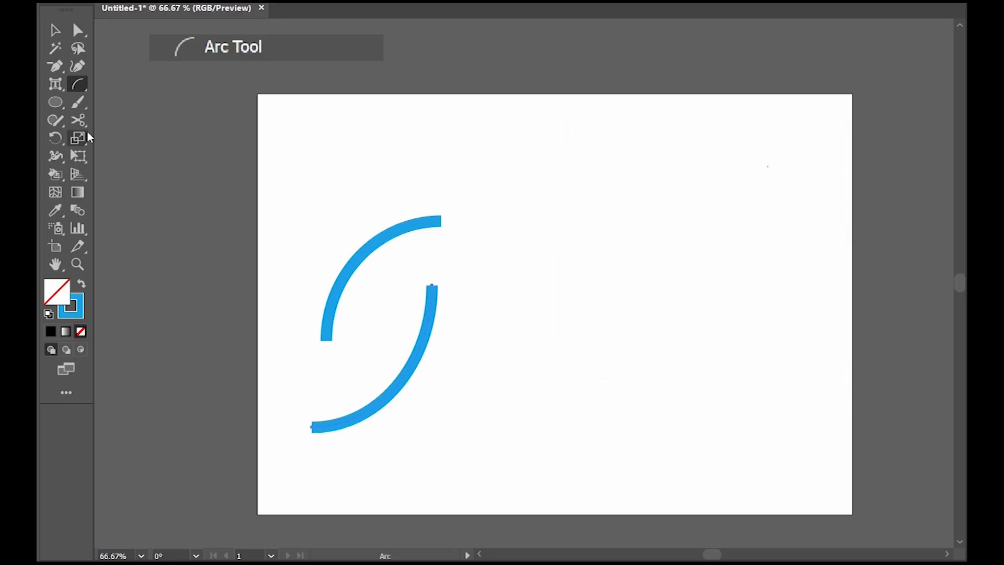
Step: In the Arc tool's options, move the reference corner, set the slope to -43 and change the type to Closed
{"action": "double_click", "coordinate": [77, 90]}
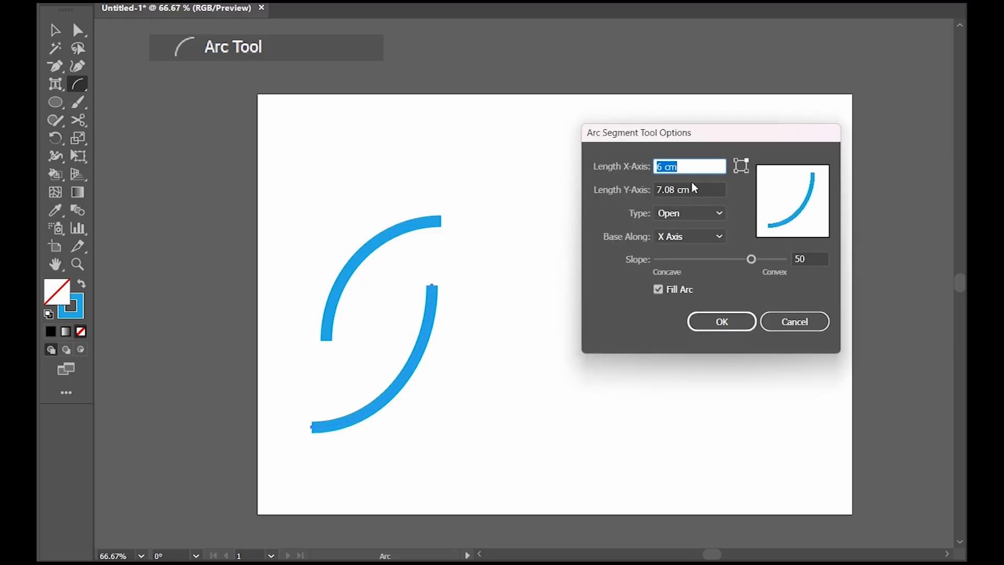
{"action": "left_click", "coordinate": [737, 170]}
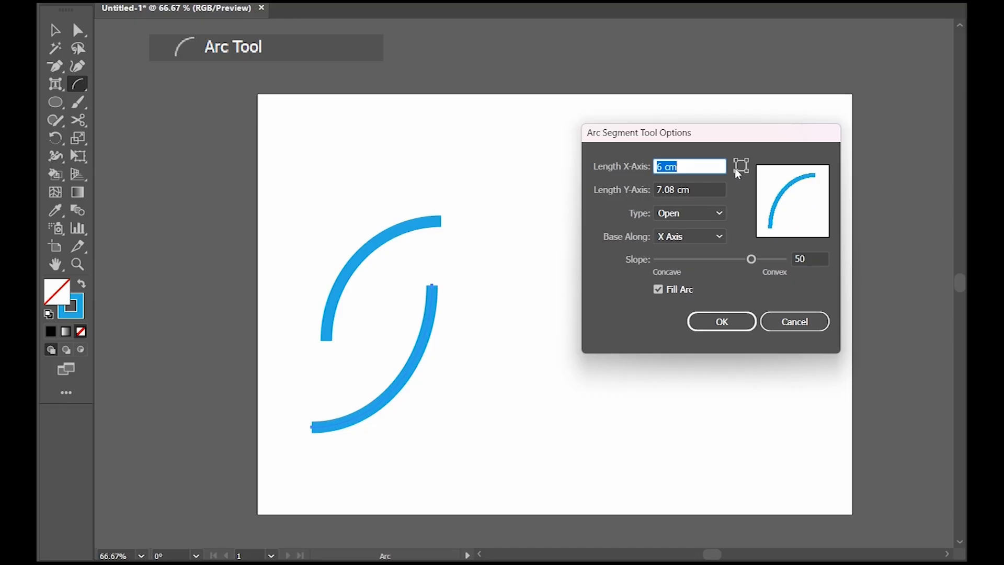
{"action": "left_click_drag", "start_coordinate": [752, 260], "coordinate": [694, 260]}
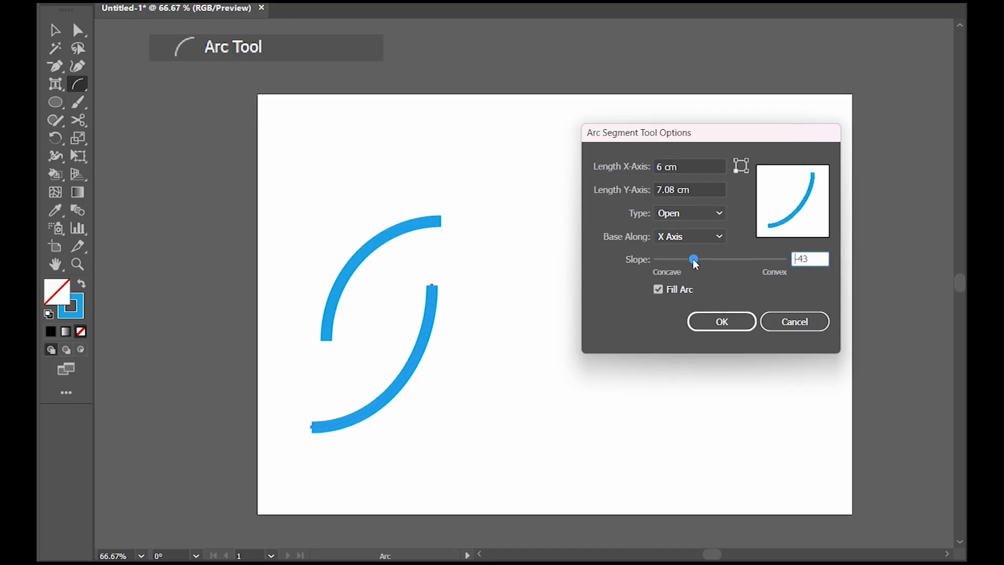
{"action": "left_click", "coordinate": [709, 214]}
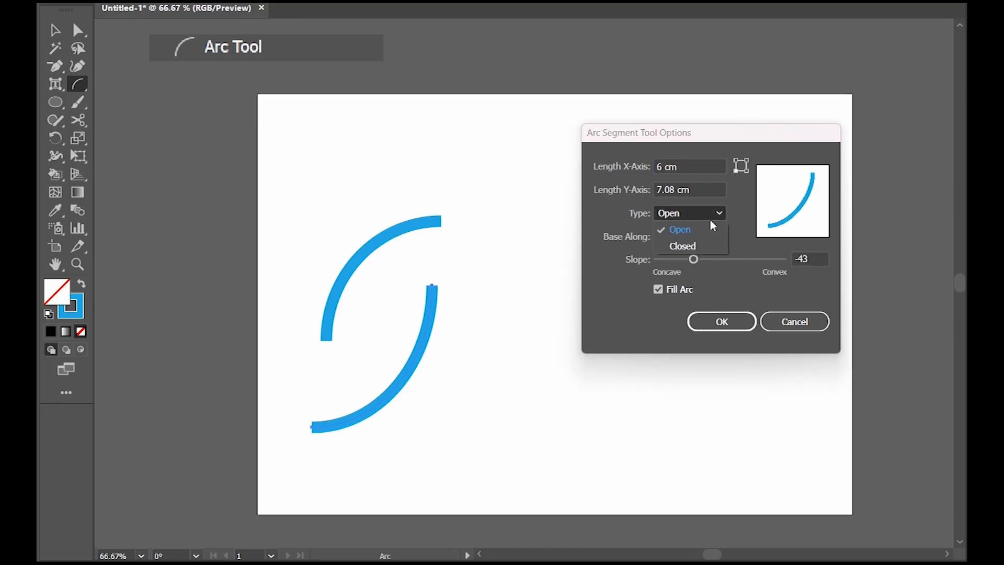
{"action": "left_click", "coordinate": [710, 247]}
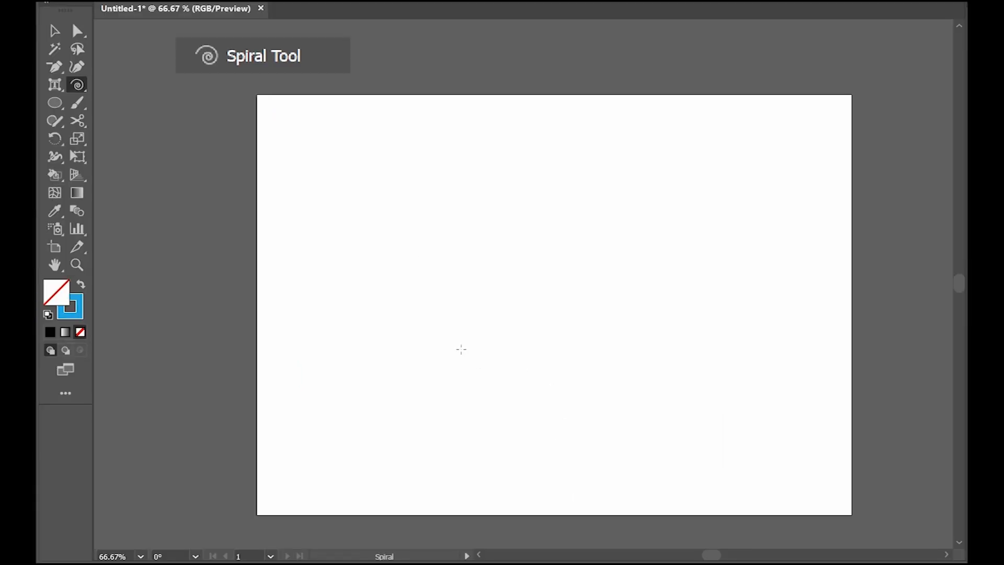
Step: Draw a spiral about 10.8 cm wide and 8.9 cm high at the artboard's upper edge, adjusting its winds to 12 segments
{"action": "left_click_drag", "start_coordinate": [375, 260], "coordinate": [510, 334]}
{"action": "key", "text": "ctrl+z"}
{"action": "mouse_move", "coordinate": [405, 179]}
{"action": "left_mouse_down"}
{"action": "mouse_move", "coordinate": [587, 285]}
{"action": "mouse_move", "coordinate": [522, 231]}
{"action": "left_mouse_up"}
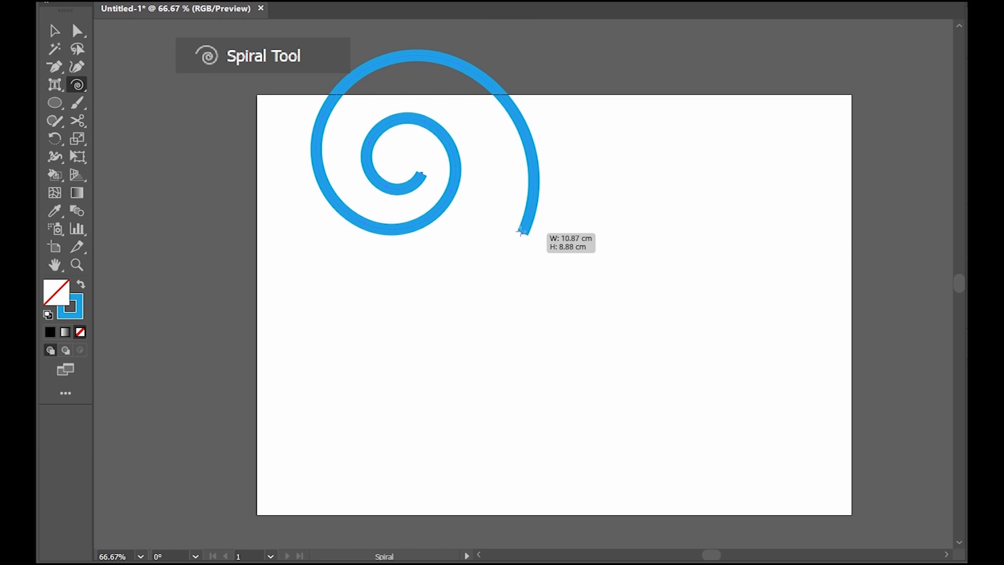
{"action": "key", "text": "Down"}
{"action": "key", "text": "Up"}
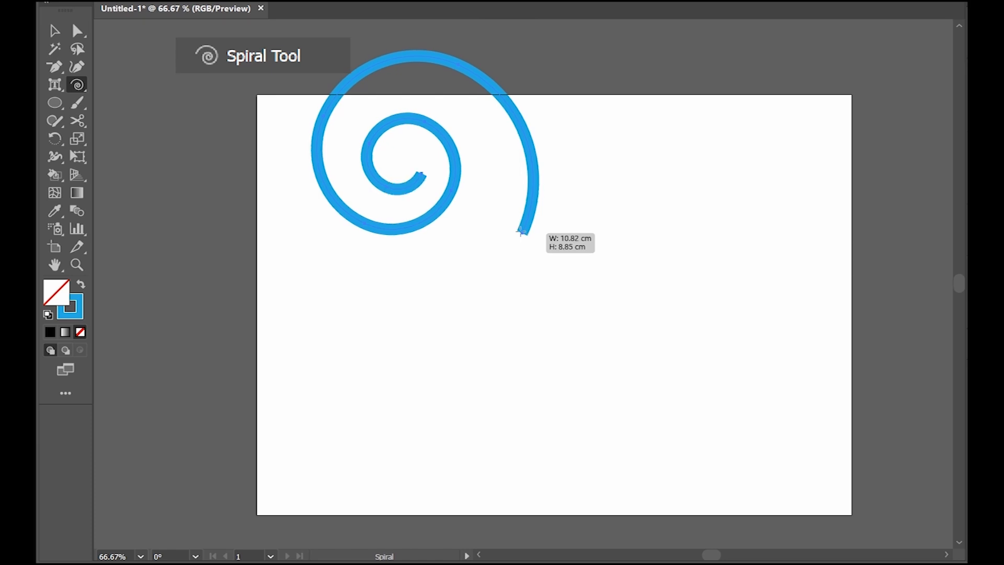
{"action": "key", "text": "Down"}
{"action": "key", "text": "Down"}
{"action": "key", "text": "Down"}
{"action": "key", "text": "Up"}
{"action": "key", "text": "Up"}
{"action": "key", "text": "Up"}
{"action": "key", "text": "Up"}
{"action": "key", "text": "Up"}
{"action": "key", "text": "Up"}
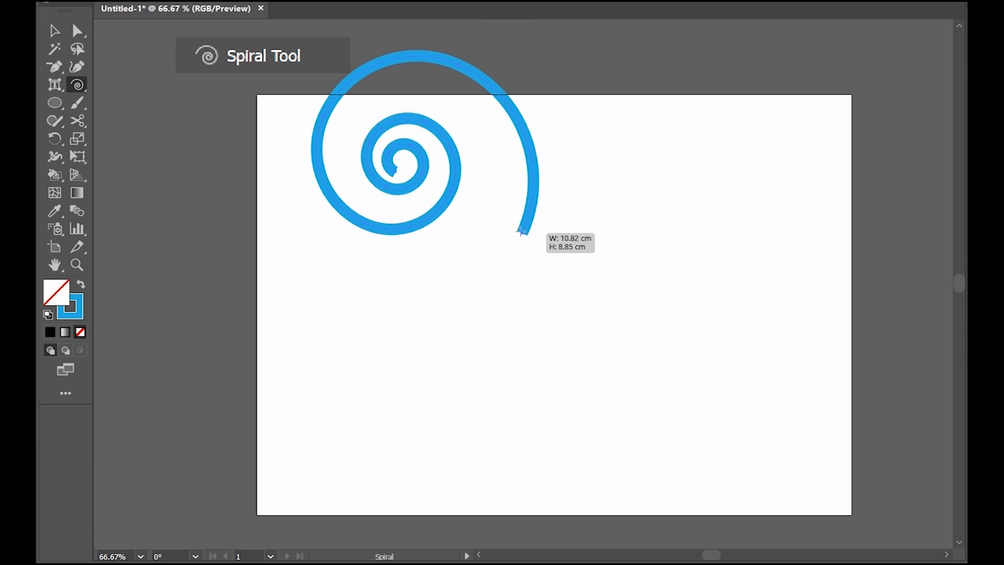
{"action": "left_click_drag", "start_coordinate": [522, 232], "coordinate": [522, 232]}
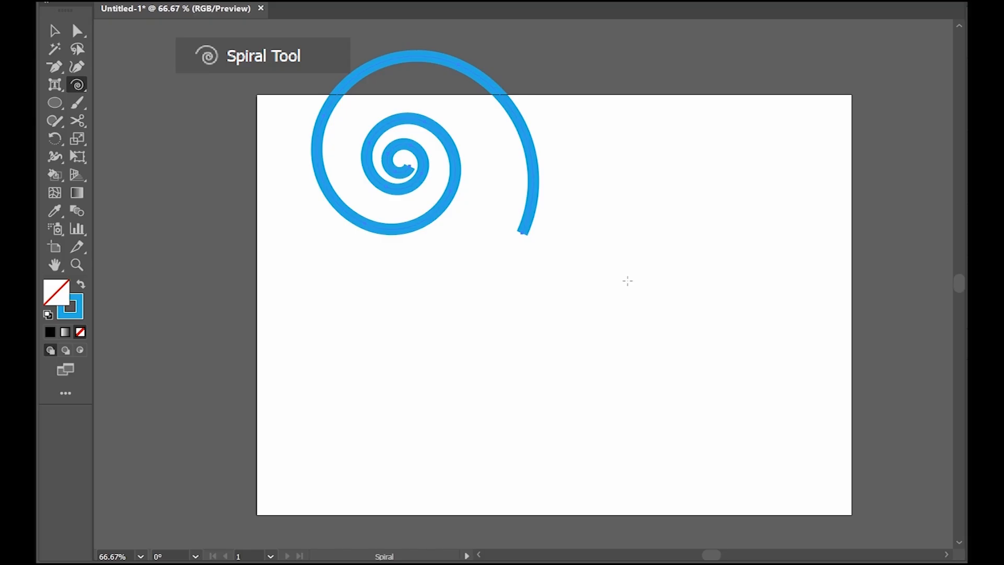
Step: Create a second spiral from exact values: radius 6.3511 cm, decay 80%, 12 segments
{"action": "left_click", "coordinate": [708, 292]}
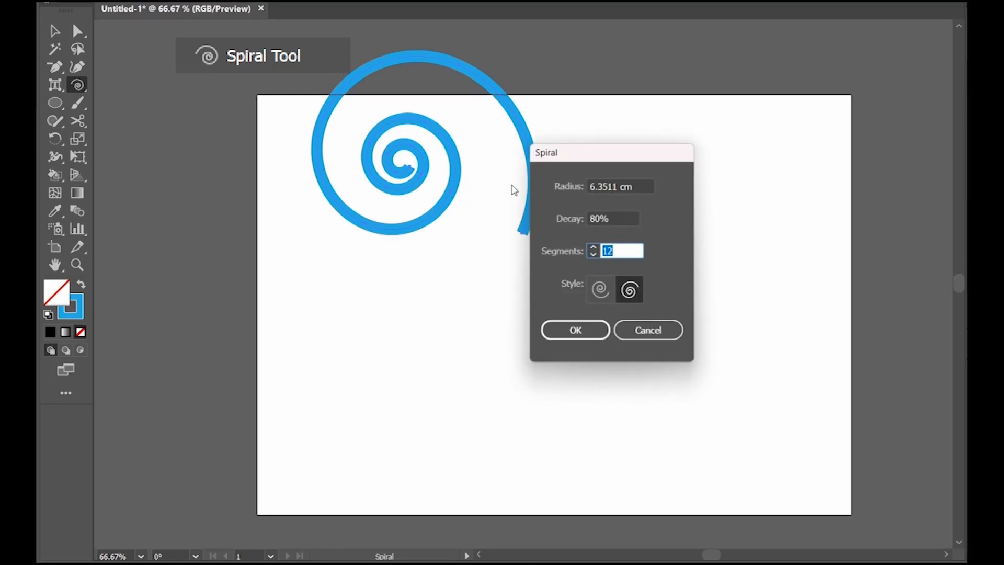
{"action": "left_click", "coordinate": [587, 331]}
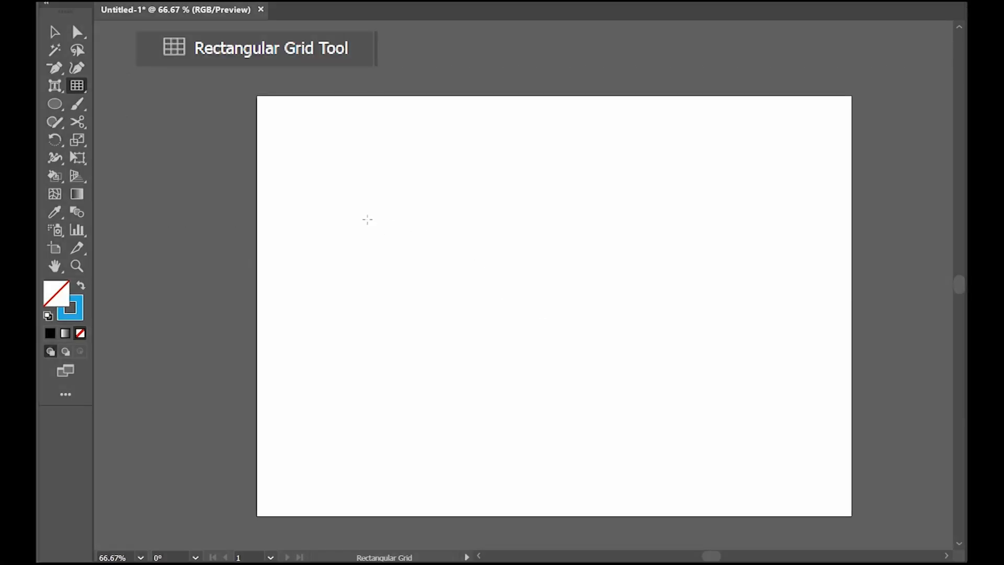
Step: Draw a rectangular grid in the artboard's lower right, adjust it to 8 rows and 7 columns, and open the grid's exact-value options
{"action": "left_click_drag", "start_coordinate": [348, 222], "coordinate": [700, 429]}
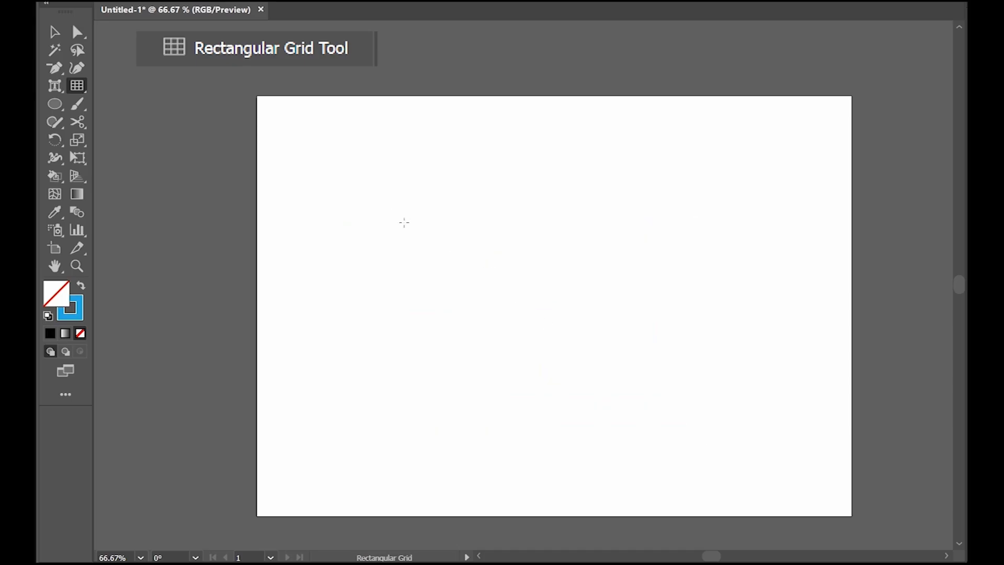
{"action": "mouse_move", "coordinate": [391, 213]}
{"action": "left_mouse_down"}
{"action": "mouse_move", "coordinate": [778, 413]}
{"action": "mouse_move", "coordinate": [789, 457]}
{"action": "left_mouse_up"}
{"action": "key", "text": "Up"}
{"action": "key", "text": "Down"}
{"action": "key", "text": "Up"}
{"action": "key", "text": "Up"}
{"action": "key", "text": "Up"}
{"action": "key", "text": "Right"}
{"action": "key", "text": "Left"}
{"action": "key", "text": "Right"}
{"action": "key", "text": "Left"}
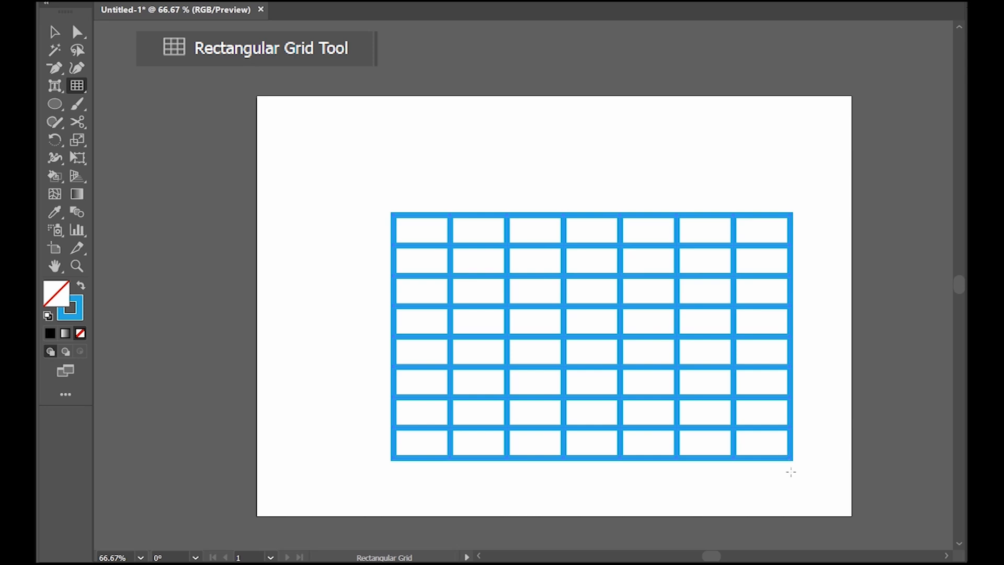
{"action": "left_click", "coordinate": [581, 164]}
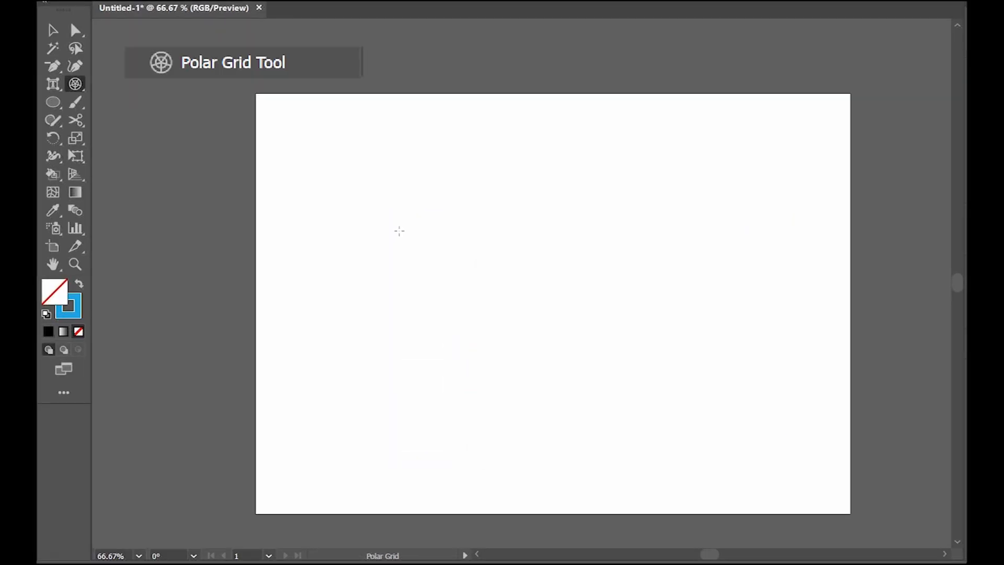
Step: Draw a polar grid about 14.4 cm wide and 11.8 cm high, adjusting its concentric rings and radial dividers while drawing
{"action": "left_click_drag", "start_coordinate": [366, 235], "coordinate": [627, 425]}
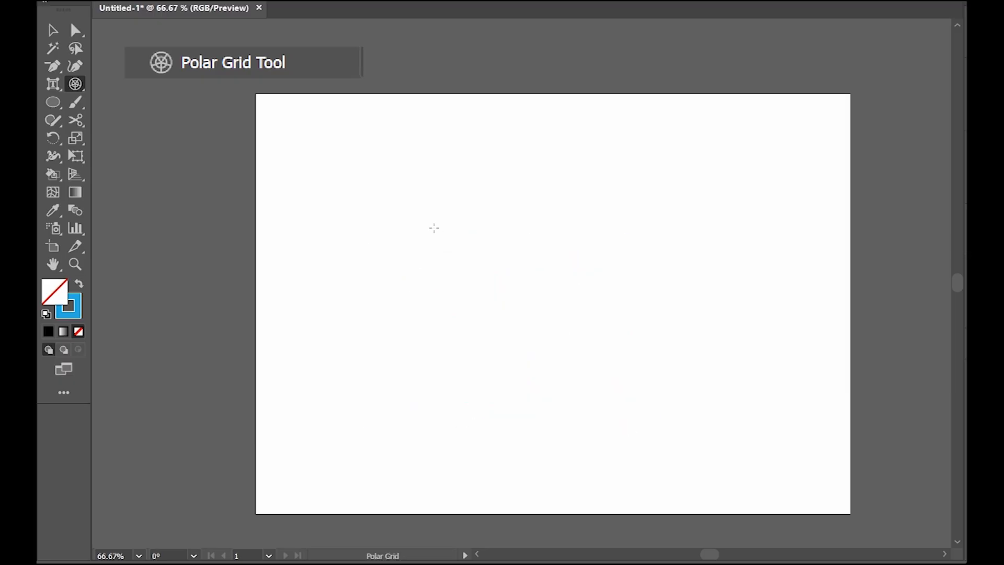
{"action": "left_click_drag", "start_coordinate": [434, 228], "coordinate": [722, 464]}
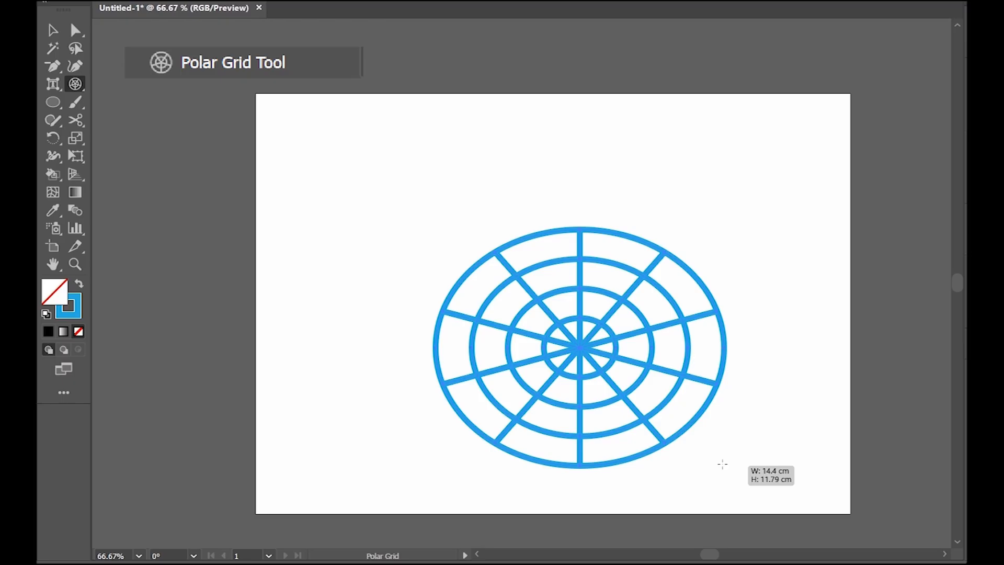
{"action": "key", "text": "Up"}
{"action": "left_click_drag", "start_coordinate": [722, 464], "coordinate": [723, 464]}
{"action": "key", "text": "Down"}
{"action": "key", "text": "Right"}
{"action": "key", "text": "Right"}
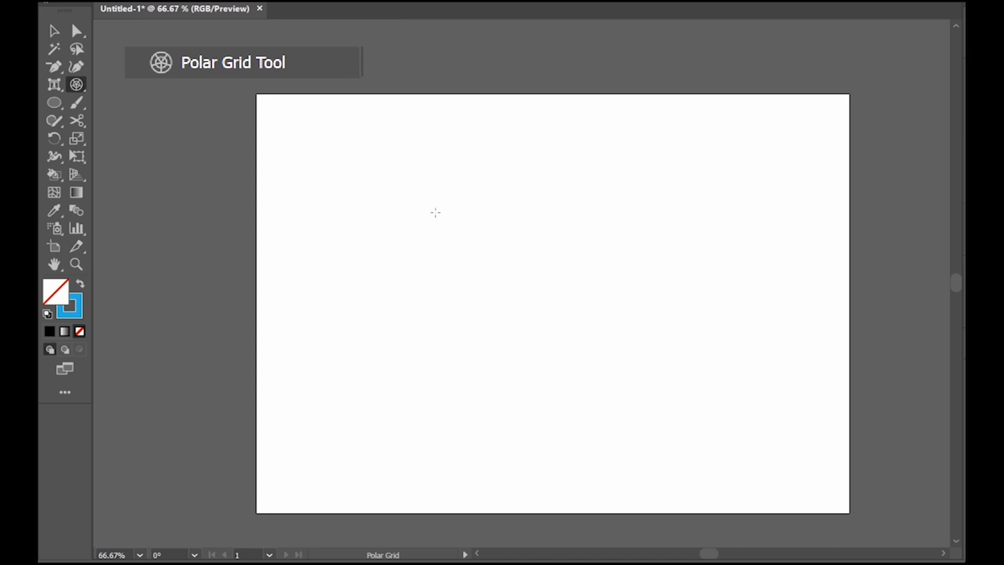
Step: Draw another polar grid in the middle of the artboard and open the polar grid's exact-value options
{"action": "left_click_drag", "start_coordinate": [460, 211], "coordinate": [693, 407]}
{"action": "left_click", "coordinate": [673, 172]}
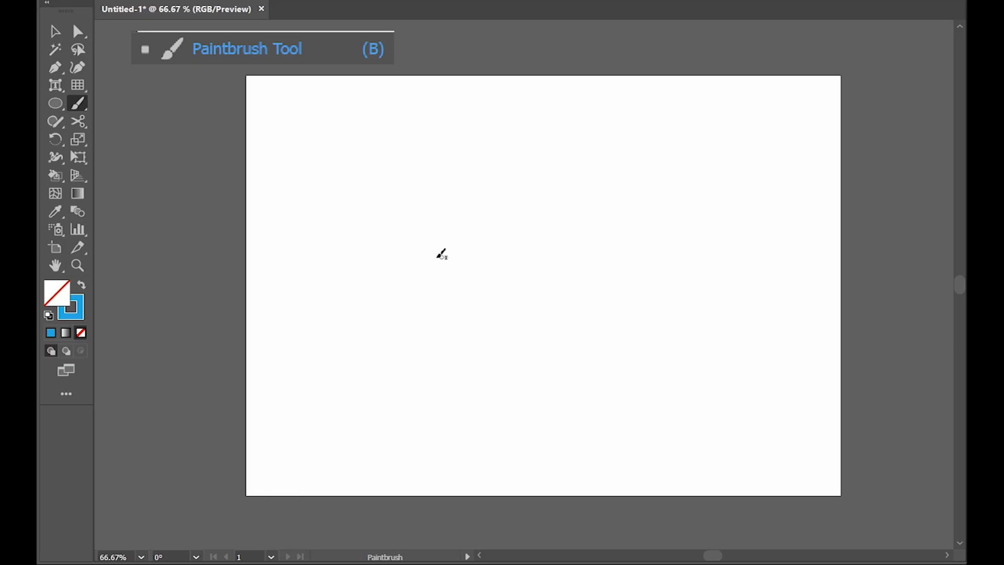
Step: Paint two freehand looping strokes with the Paintbrush, one across the artboard's middle and one in its upper right
{"action": "mouse_move", "coordinate": [417, 302]}
{"action": "left_mouse_down"}
{"action": "mouse_move", "coordinate": [407, 215]}
{"action": "mouse_move", "coordinate": [516, 237]}
{"action": "mouse_move", "coordinate": [560, 351]}
{"action": "mouse_move", "coordinate": [585, 235]}
{"action": "mouse_move", "coordinate": [529, 267]}
{"action": "mouse_move", "coordinate": [478, 336]}
{"action": "mouse_move", "coordinate": [425, 266]}
{"action": "mouse_move", "coordinate": [404, 260]}
{"action": "mouse_move", "coordinate": [393, 323]}
{"action": "mouse_move", "coordinate": [422, 315]}
{"action": "mouse_move", "coordinate": [418, 287]}
{"action": "left_mouse_up"}
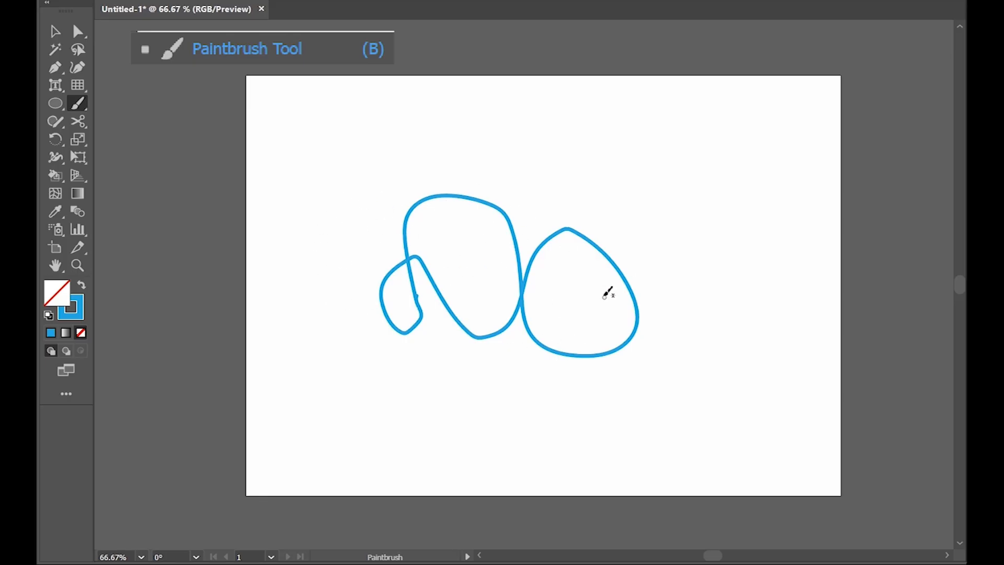
{"action": "mouse_move", "coordinate": [659, 183]}
{"action": "left_mouse_down"}
{"action": "mouse_move", "coordinate": [732, 97]}
{"action": "mouse_move", "coordinate": [772, 264]}
{"action": "left_mouse_up"}
{"action": "mouse_move", "coordinate": [736, 142]}
{"action": "left_mouse_down"}
{"action": "mouse_move", "coordinate": [622, 132]}
{"action": "mouse_move", "coordinate": [639, 200]}
{"action": "mouse_move", "coordinate": [661, 181]}
{"action": "left_mouse_up"}
Step: Move the central looping stroke up and left, and shift the upper-right one slightly down
{"action": "left_click", "coordinate": [56, 32]}
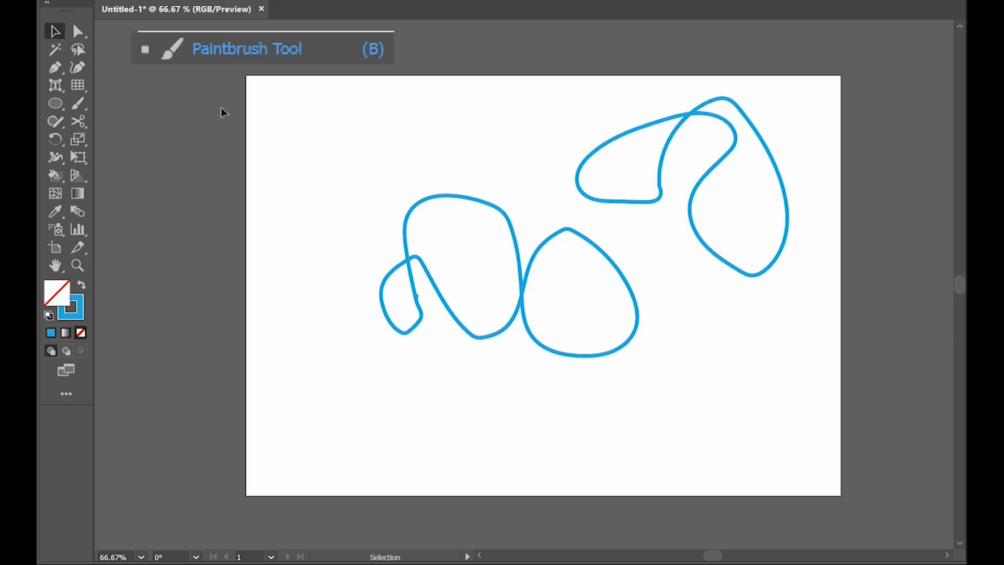
{"action": "left_click", "coordinate": [497, 217]}
{"action": "left_click_drag", "start_coordinate": [498, 216], "coordinate": [443, 199]}
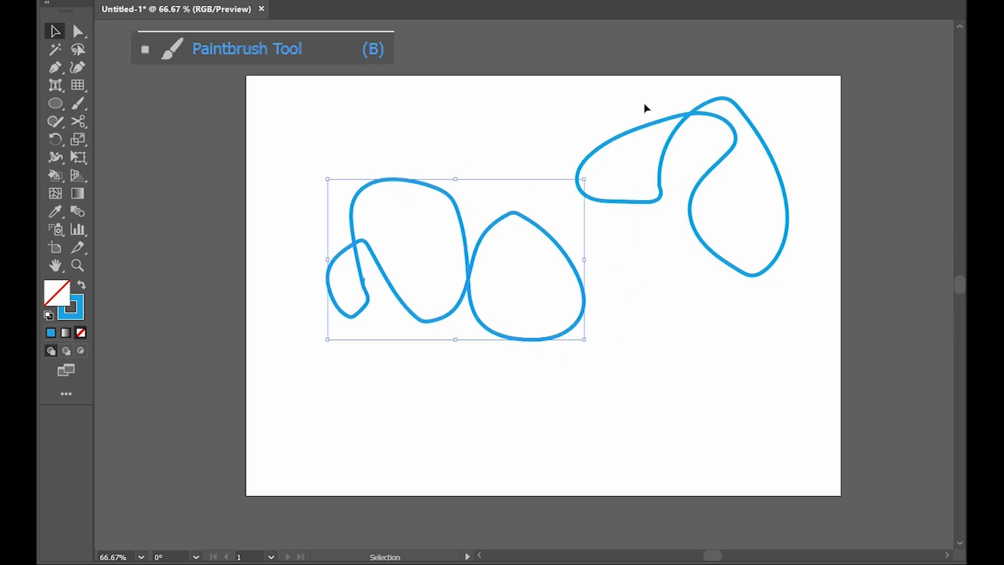
{"action": "left_click", "coordinate": [750, 164]}
{"action": "left_click_drag", "start_coordinate": [717, 191], "coordinate": [712, 205]}
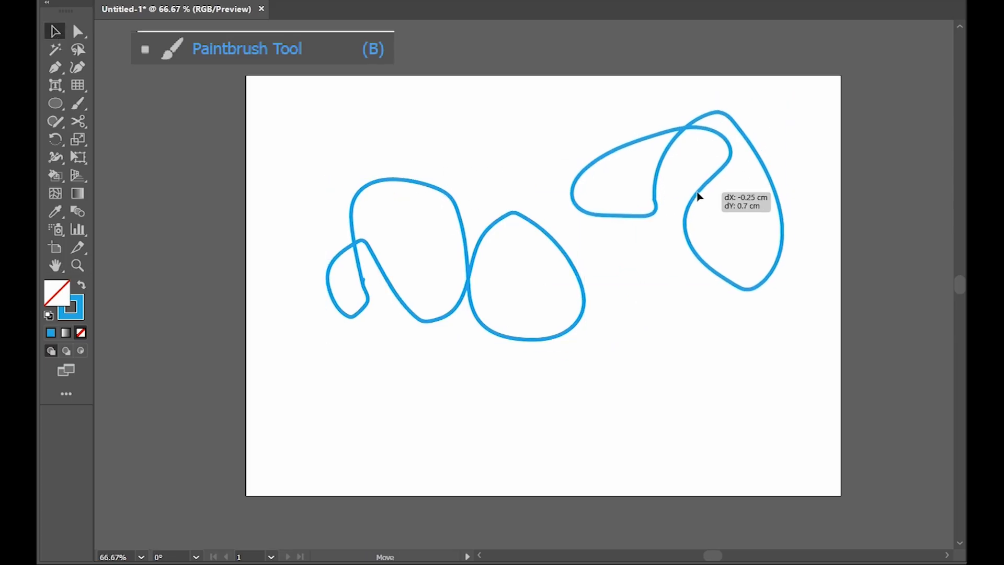
Step: Paint one more short Paintbrush stroke in the artboard's lower right area
{"action": "key", "text": "b"}
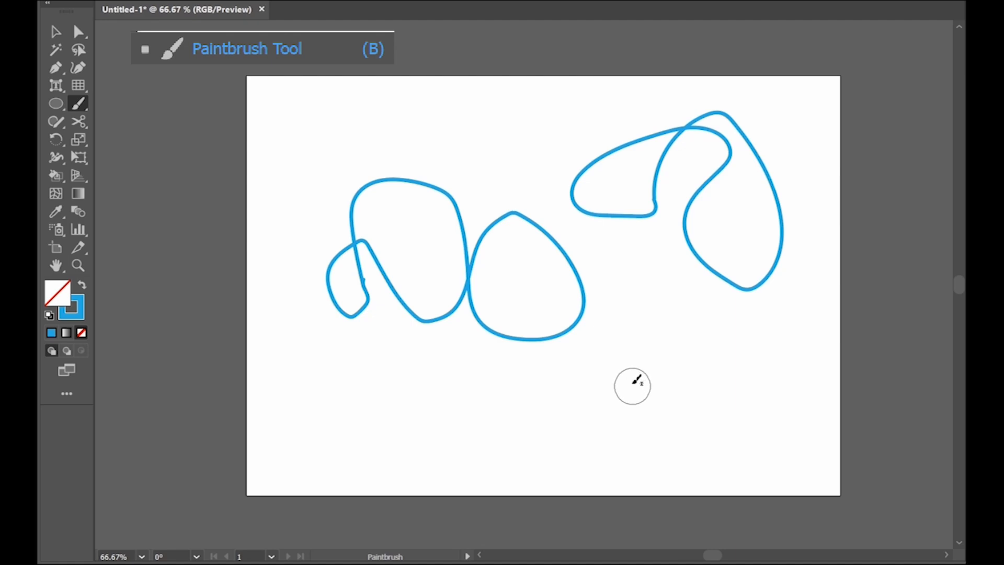
{"action": "mouse_move", "coordinate": [633, 386]}
{"action": "left_mouse_down"}
{"action": "mouse_move", "coordinate": [724, 361]}
{"action": "mouse_move", "coordinate": [687, 424]}
{"action": "left_mouse_up"}
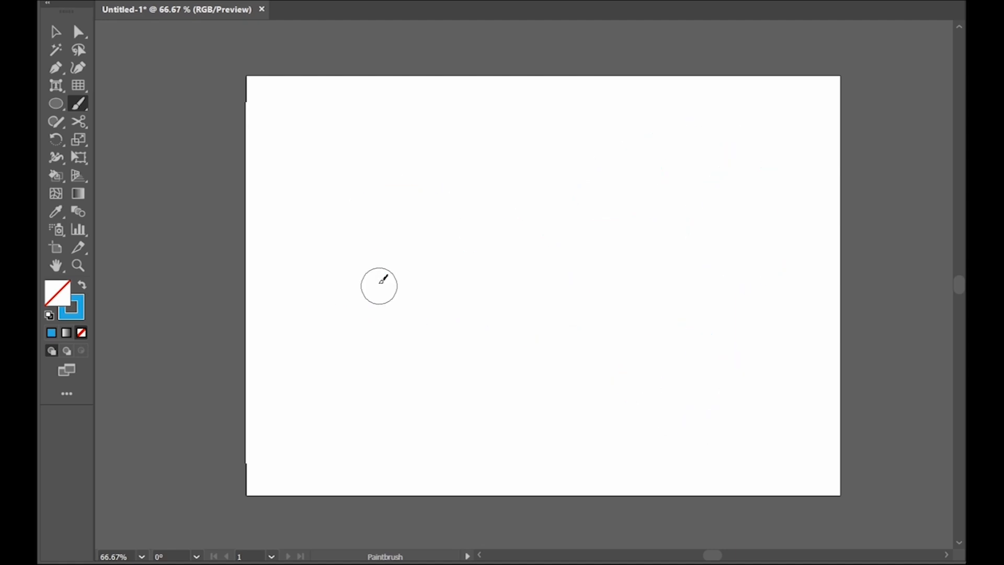
Step: Paint overlapping Blob Brush strokes into one large blue shape across the artboard's left and middle, and move it slightly up and left
{"action": "key", "text": "shift+b"}
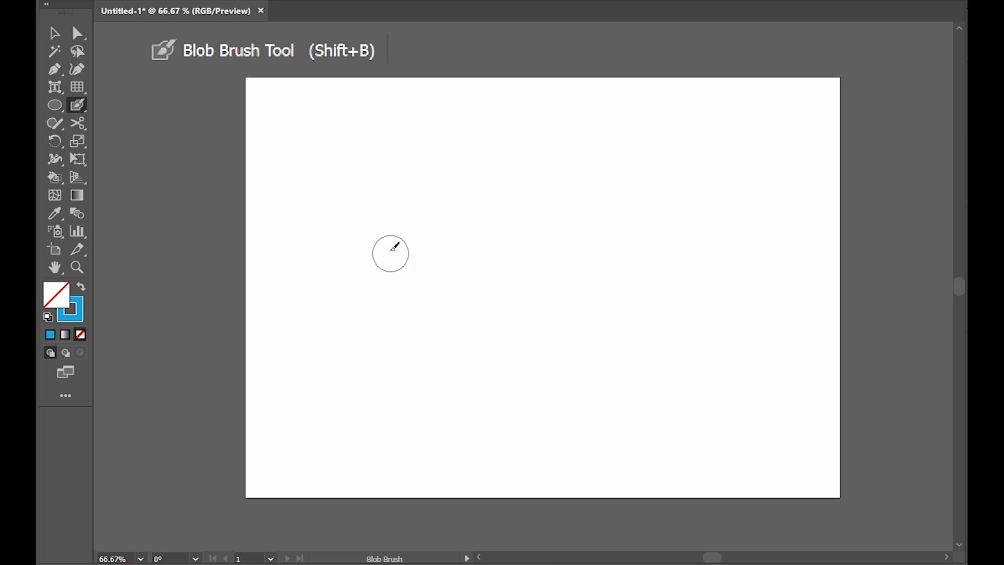
{"action": "mouse_move", "coordinate": [390, 321]}
{"action": "left_mouse_down"}
{"action": "mouse_move", "coordinate": [408, 197]}
{"action": "mouse_move", "coordinate": [537, 239]}
{"action": "mouse_move", "coordinate": [520, 431]}
{"action": "mouse_move", "coordinate": [420, 337]}
{"action": "mouse_move", "coordinate": [410, 269]}
{"action": "mouse_move", "coordinate": [390, 272]}
{"action": "mouse_move", "coordinate": [384, 305]}
{"action": "mouse_move", "coordinate": [436, 340]}
{"action": "left_mouse_up"}
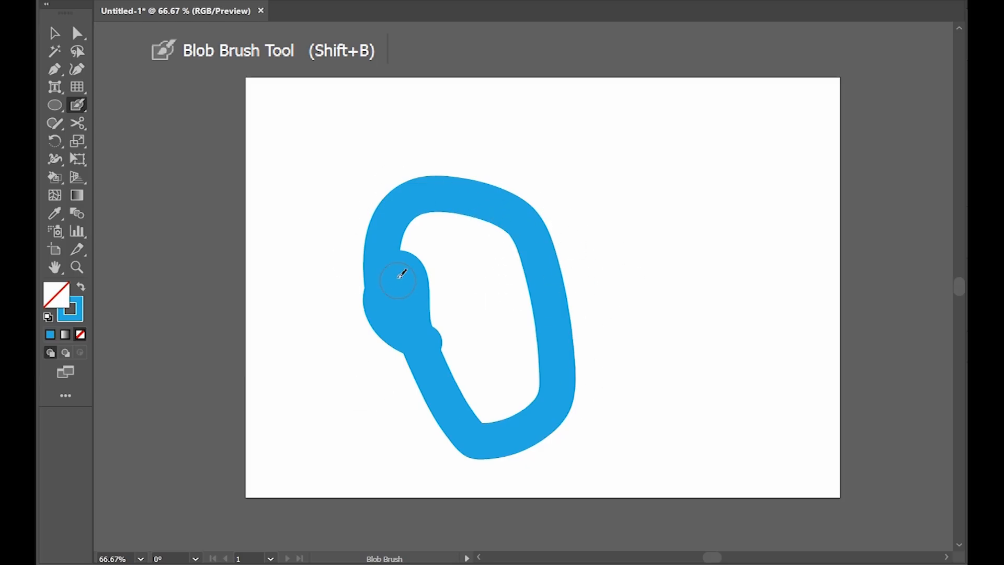
{"action": "mouse_move", "coordinate": [402, 275]}
{"action": "left_mouse_down"}
{"action": "mouse_move", "coordinate": [348, 340]}
{"action": "mouse_move", "coordinate": [293, 295]}
{"action": "left_mouse_up"}
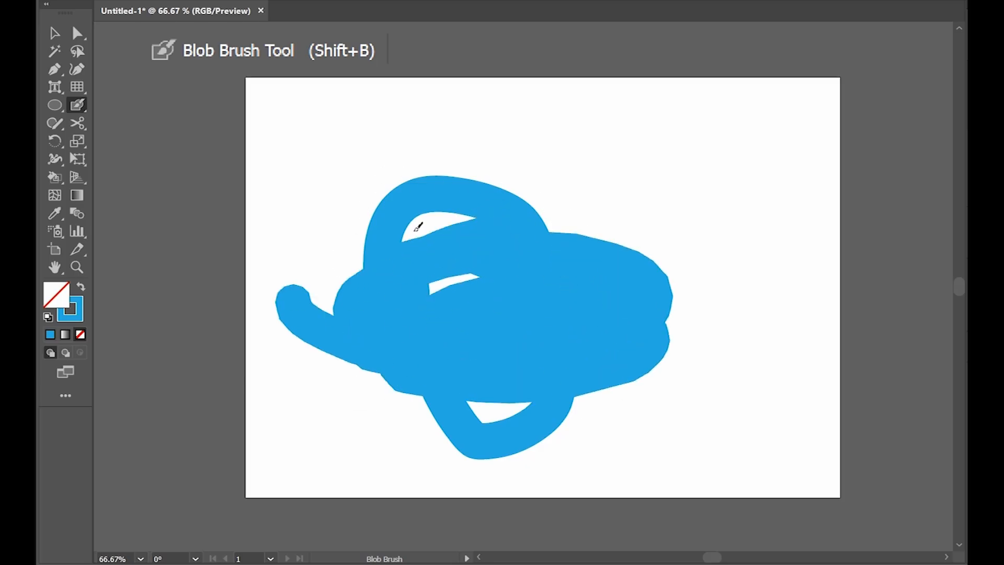
{"action": "mouse_move", "coordinate": [419, 226]}
{"action": "left_mouse_down"}
{"action": "mouse_move", "coordinate": [497, 258]}
{"action": "mouse_move", "coordinate": [399, 235]}
{"action": "mouse_move", "coordinate": [539, 209]}
{"action": "left_mouse_up"}
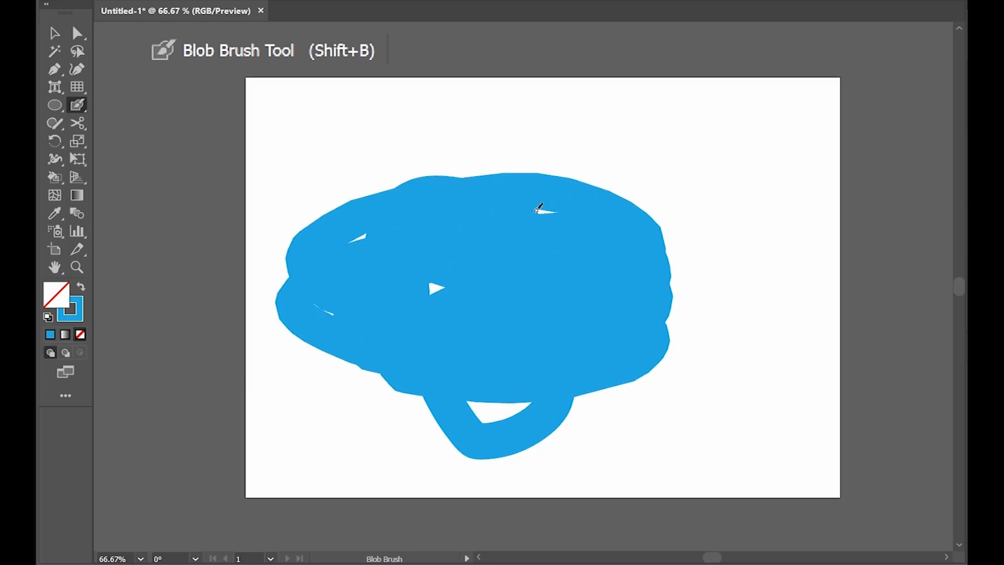
{"action": "left_click", "coordinate": [55, 33]}
{"action": "left_click_drag", "start_coordinate": [531, 265], "coordinate": [508, 279]}
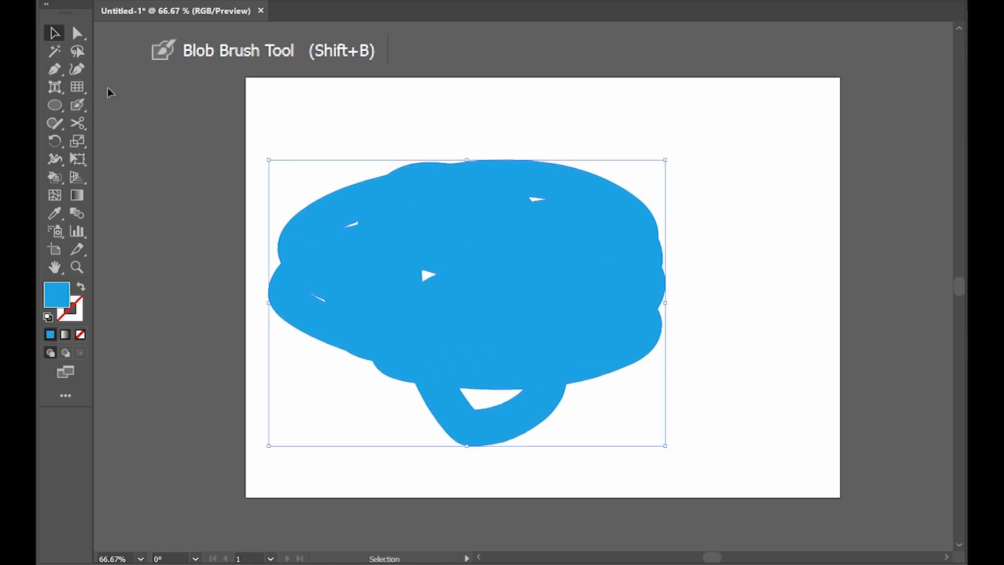
Step: Paint a separate looping Blob Brush shape in the artboard's upper right and move it up past the artboard's edge
{"action": "left_click", "coordinate": [77, 105]}
{"action": "mouse_move", "coordinate": [670, 123]}
{"action": "left_mouse_down"}
{"action": "mouse_move", "coordinate": [840, 203]}
{"action": "mouse_move", "coordinate": [693, 134]}
{"action": "mouse_move", "coordinate": [729, 243]}
{"action": "left_mouse_up"}
{"action": "left_click", "coordinate": [54, 33]}
{"action": "left_click_drag", "start_coordinate": [754, 204], "coordinate": [735, 144]}
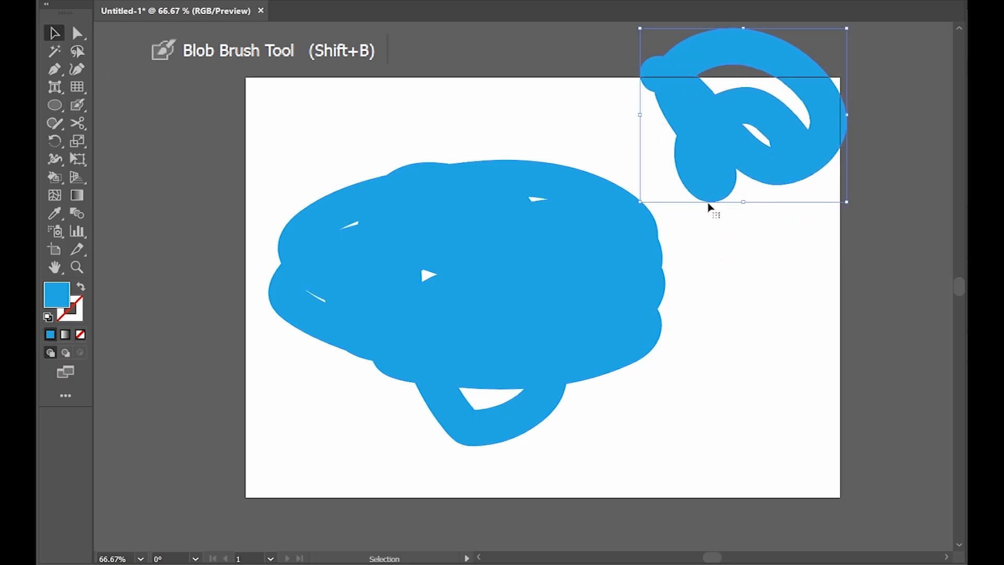
Step: Extend the upper-right blob with overlapping Blob Brush strokes below it, and move the merged shape down
{"action": "left_click", "coordinate": [77, 105]}
{"action": "left_click_drag", "start_coordinate": [789, 278], "coordinate": [819, 192]}
{"action": "mouse_move", "coordinate": [840, 231]}
{"action": "left_mouse_down"}
{"action": "mouse_move", "coordinate": [732, 185]}
{"action": "mouse_move", "coordinate": [751, 67]}
{"action": "left_mouse_up"}
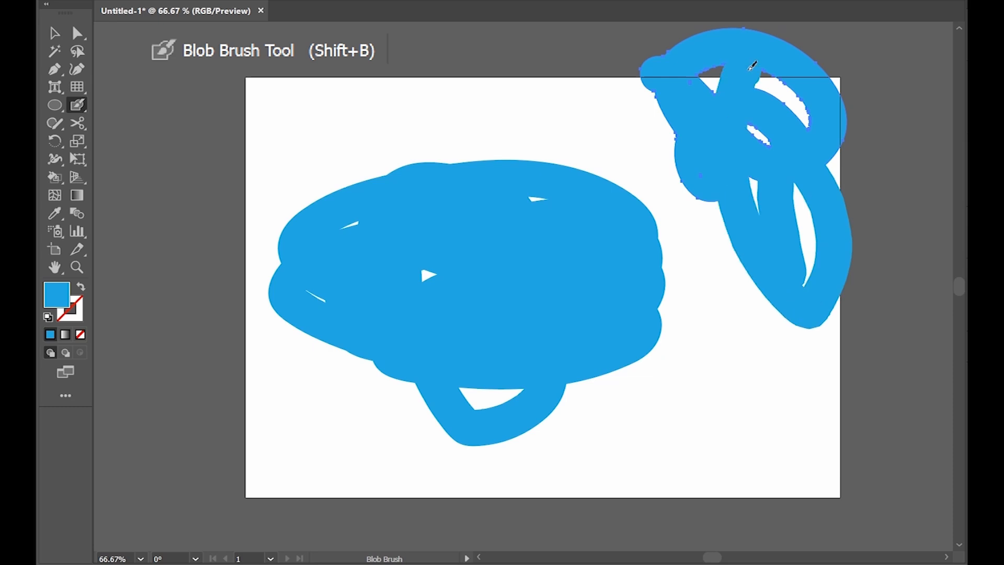
{"action": "key", "text": "shift+x"}
{"action": "left_click", "coordinate": [55, 37]}
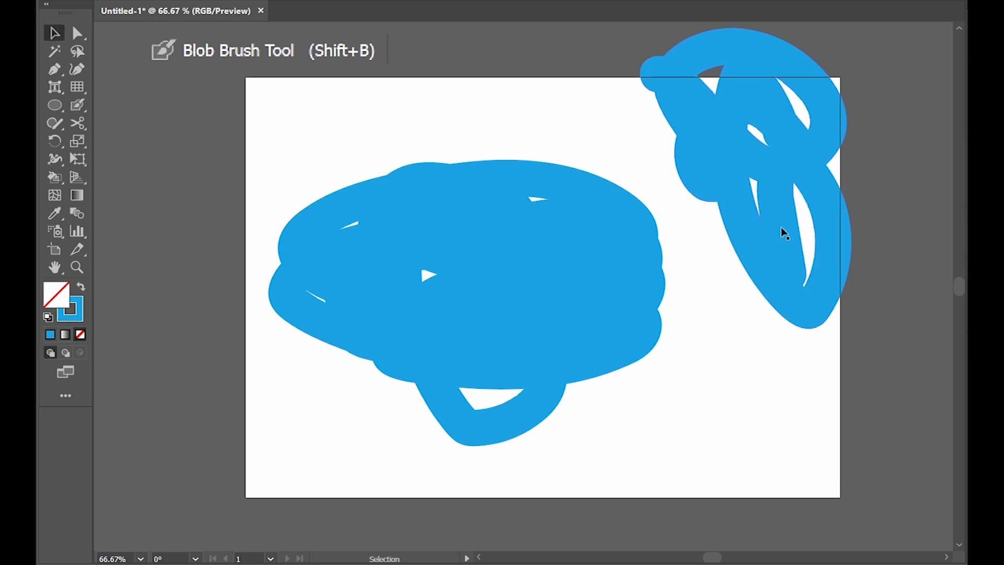
{"action": "left_click_drag", "start_coordinate": [794, 197], "coordinate": [802, 265]}
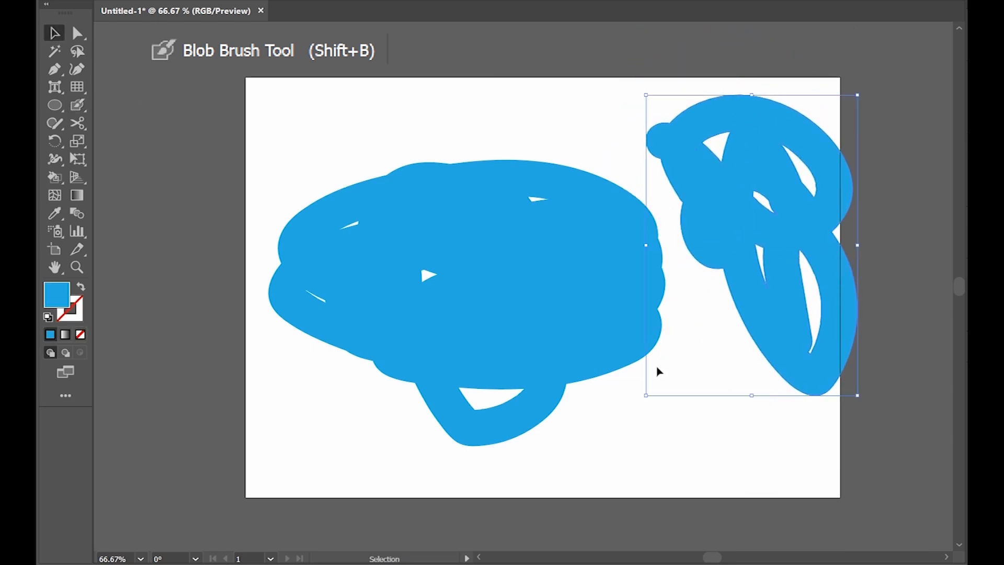
Step: Enlarge the Blob Brush tip in several increments after shrinking it once
{"action": "key", "text": "shift+b"}
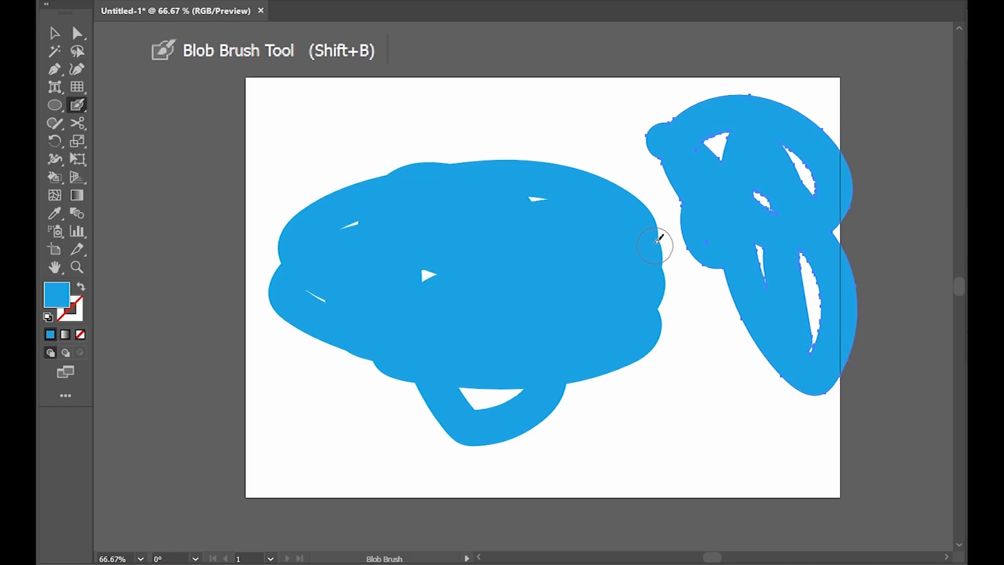
{"action": "key", "text": "bracketleft"}
{"action": "key", "text": "bracketright"}
{"action": "key", "text": "bracketright"}
{"action": "key", "text": "bracketright"}
{"action": "key", "text": "bracketright"}
{"action": "key", "text": "bracketright"}
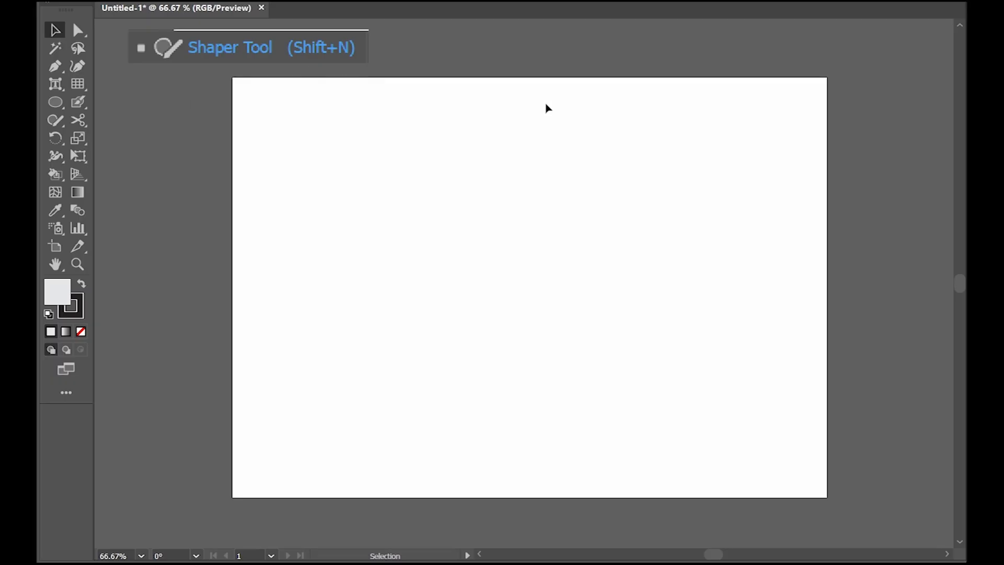
Step: Sketch a circle, a triangle, a second circle and a rectangle with the Shaper tool, plus another shape near the artboard's upper edge
{"action": "left_click", "coordinate": [56, 120]}
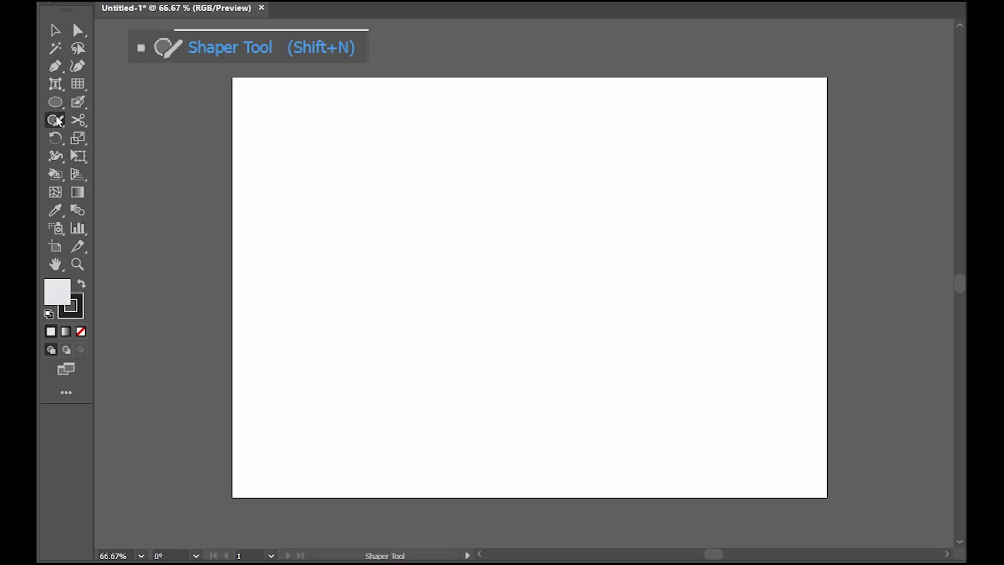
{"action": "mouse_move", "coordinate": [364, 250]}
{"action": "left_mouse_down"}
{"action": "mouse_move", "coordinate": [371, 200]}
{"action": "mouse_move", "coordinate": [460, 199]}
{"action": "mouse_move", "coordinate": [492, 276]}
{"action": "mouse_move", "coordinate": [435, 304]}
{"action": "mouse_move", "coordinate": [374, 273]}
{"action": "mouse_move", "coordinate": [366, 246]}
{"action": "left_mouse_up"}
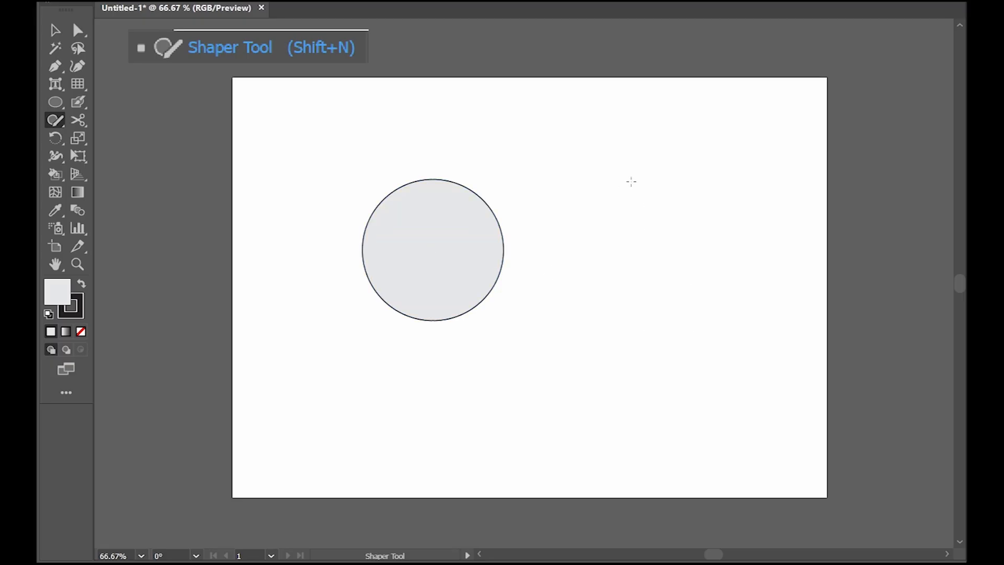
{"action": "mouse_move", "coordinate": [631, 181]}
{"action": "left_mouse_down"}
{"action": "mouse_move", "coordinate": [590, 301]}
{"action": "mouse_move", "coordinate": [747, 300]}
{"action": "mouse_move", "coordinate": [628, 182]}
{"action": "left_mouse_up"}
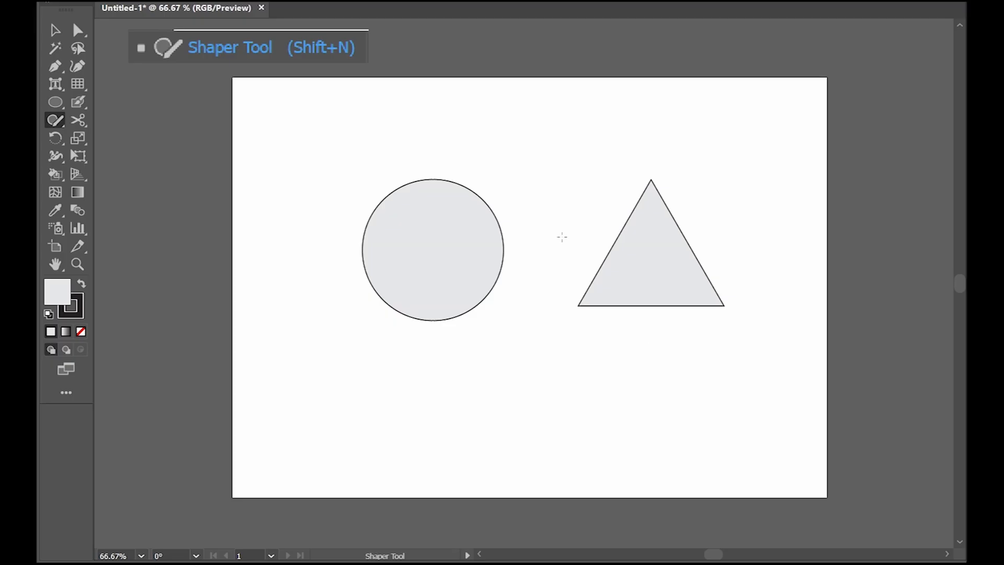
{"action": "mouse_move", "coordinate": [507, 394]}
{"action": "left_mouse_down"}
{"action": "mouse_move", "coordinate": [659, 440]}
{"action": "mouse_move", "coordinate": [529, 360]}
{"action": "left_mouse_up"}
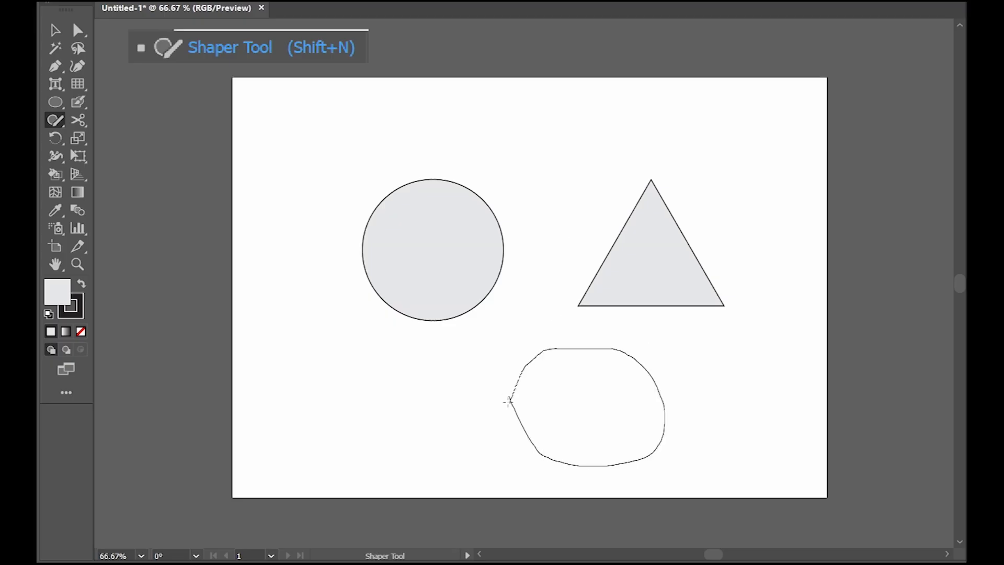
{"action": "left_click_drag", "start_coordinate": [509, 401], "coordinate": [509, 401]}
{"action": "mouse_move", "coordinate": [299, 345]}
{"action": "left_mouse_down"}
{"action": "mouse_move", "coordinate": [462, 449]}
{"action": "mouse_move", "coordinate": [394, 354]}
{"action": "mouse_move", "coordinate": [302, 346]}
{"action": "left_mouse_up"}
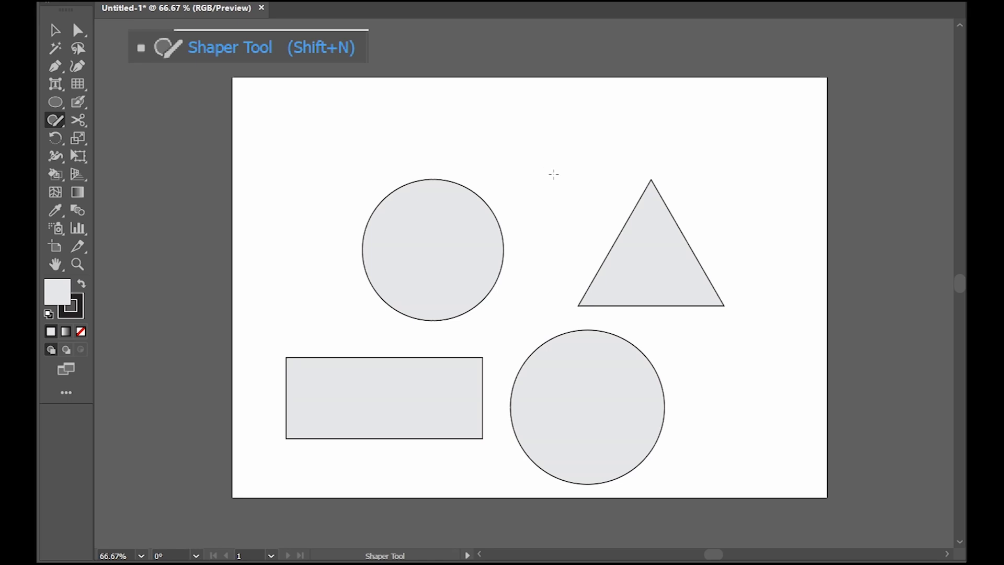
{"action": "mouse_move", "coordinate": [555, 137]}
{"action": "left_mouse_down"}
{"action": "mouse_move", "coordinate": [526, 215]}
{"action": "mouse_move", "coordinate": [607, 261]}
{"action": "mouse_move", "coordinate": [681, 189]}
{"action": "mouse_move", "coordinate": [671, 142]}
{"action": "mouse_move", "coordinate": [551, 131]}
{"action": "left_mouse_up"}
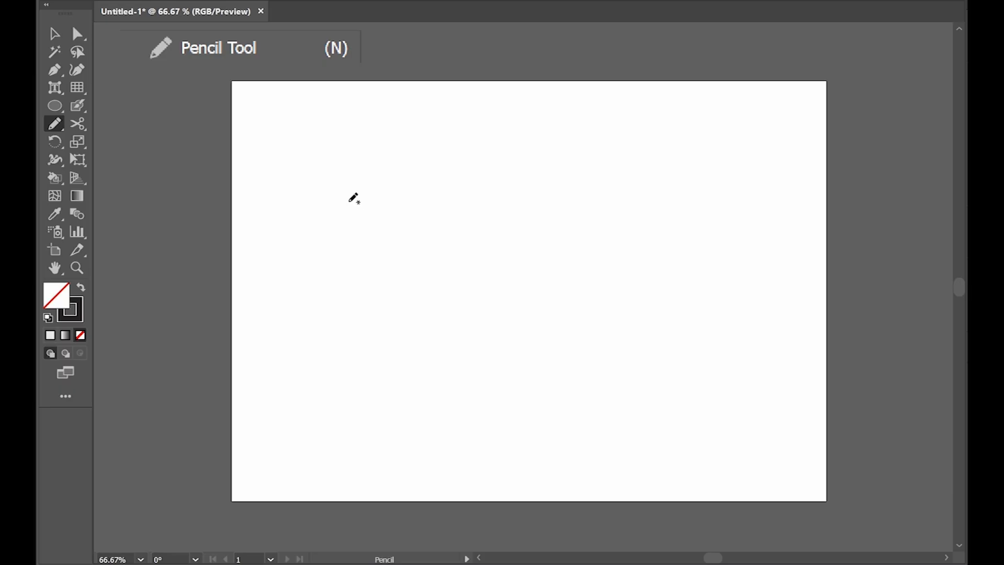
Step: Draw two freehand curves with the Pencil tool, an S-like one in the artboard's left half and another in the right half
{"action": "mouse_move", "coordinate": [332, 224]}
{"action": "left_mouse_down"}
{"action": "mouse_move", "coordinate": [314, 250]}
{"action": "mouse_move", "coordinate": [342, 296]}
{"action": "mouse_move", "coordinate": [377, 267]}
{"action": "mouse_move", "coordinate": [398, 219]}
{"action": "mouse_move", "coordinate": [460, 241]}
{"action": "mouse_move", "coordinate": [492, 294]}
{"action": "mouse_move", "coordinate": [477, 320]}
{"action": "mouse_move", "coordinate": [420, 323]}
{"action": "left_mouse_up"}
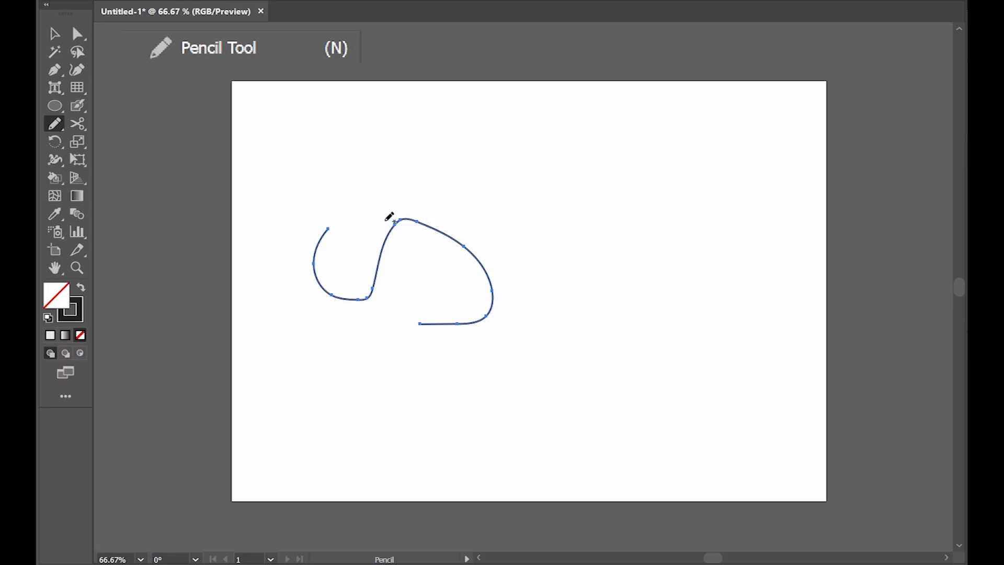
{"action": "left_click_drag", "start_coordinate": [614, 240], "coordinate": [610, 363]}
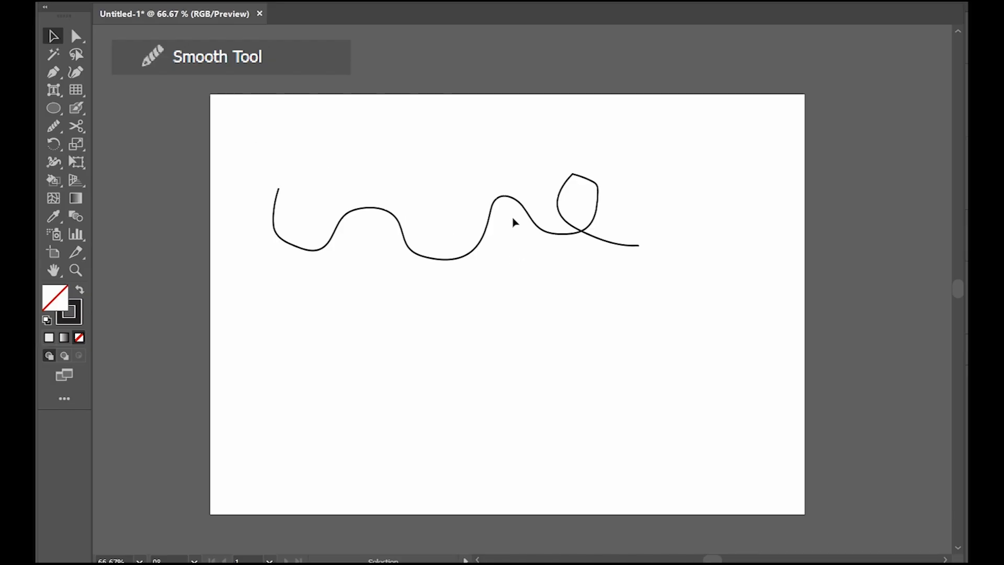
Step: Smooth the wavy looped path with the Smooth tool, working from its left end along the waves to the loop
{"action": "left_click", "coordinate": [491, 222]}
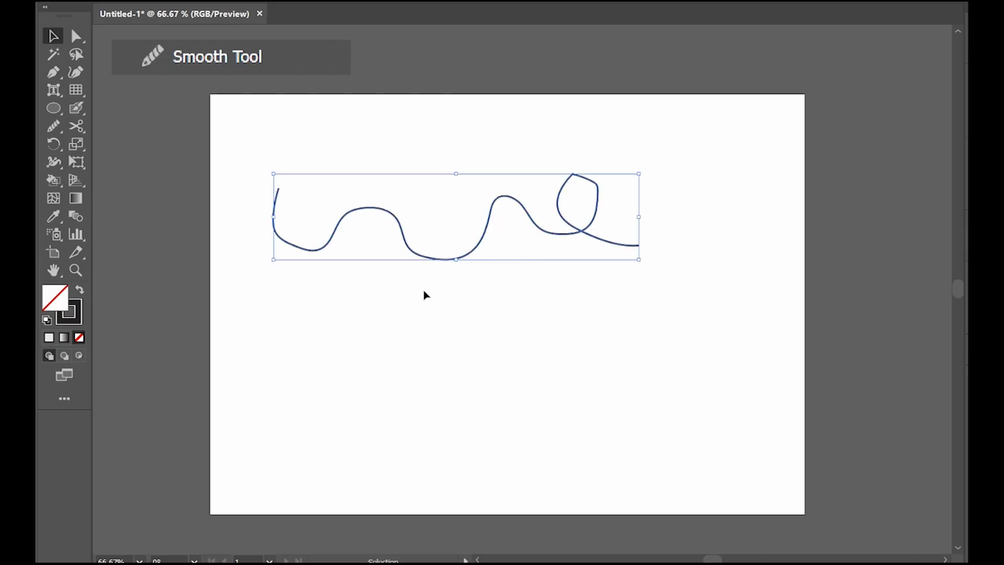
{"action": "key", "text": "ctrl+1"}
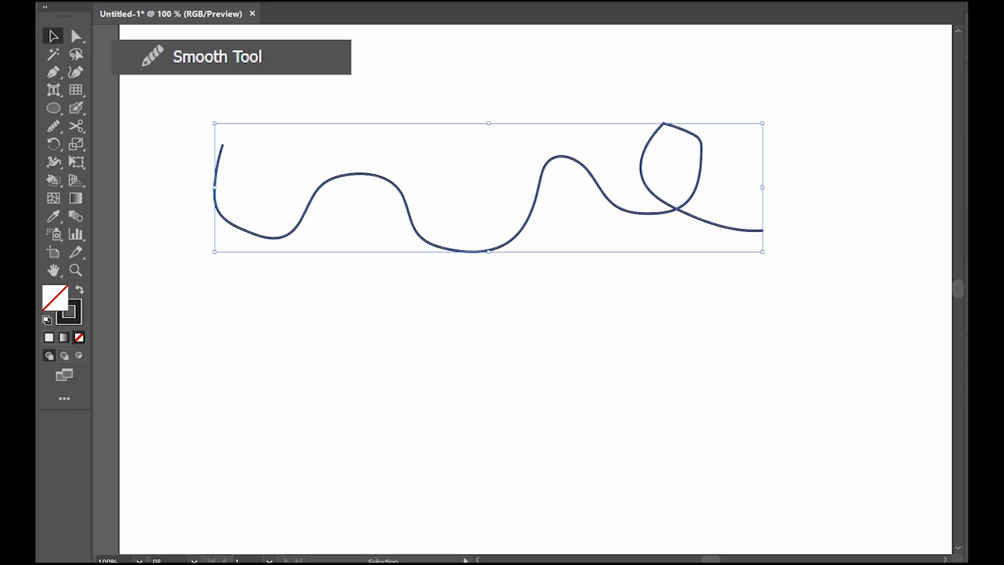
{"action": "left_click", "coordinate": [52, 133]}
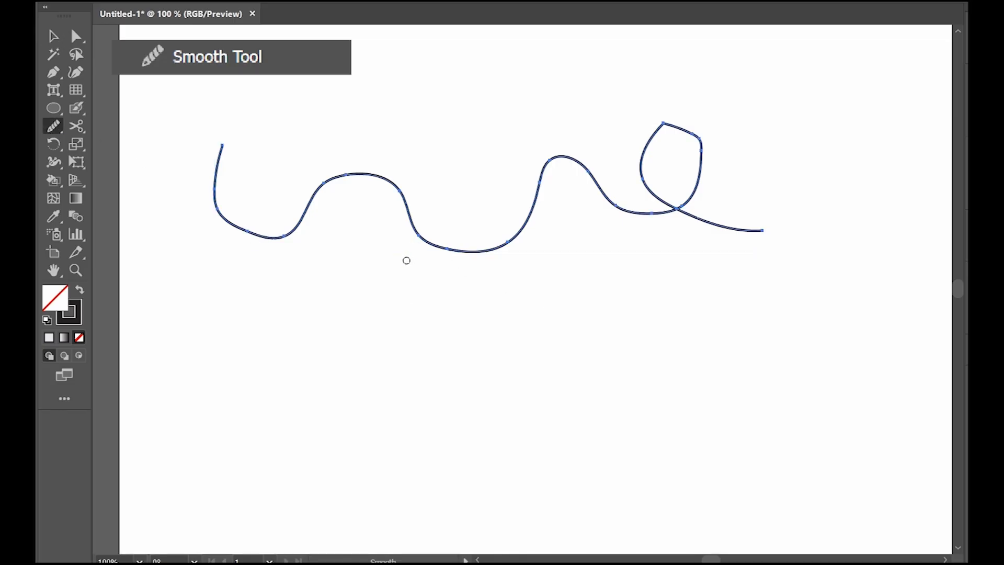
{"action": "left_click_drag", "start_coordinate": [399, 277], "coordinate": [456, 302]}
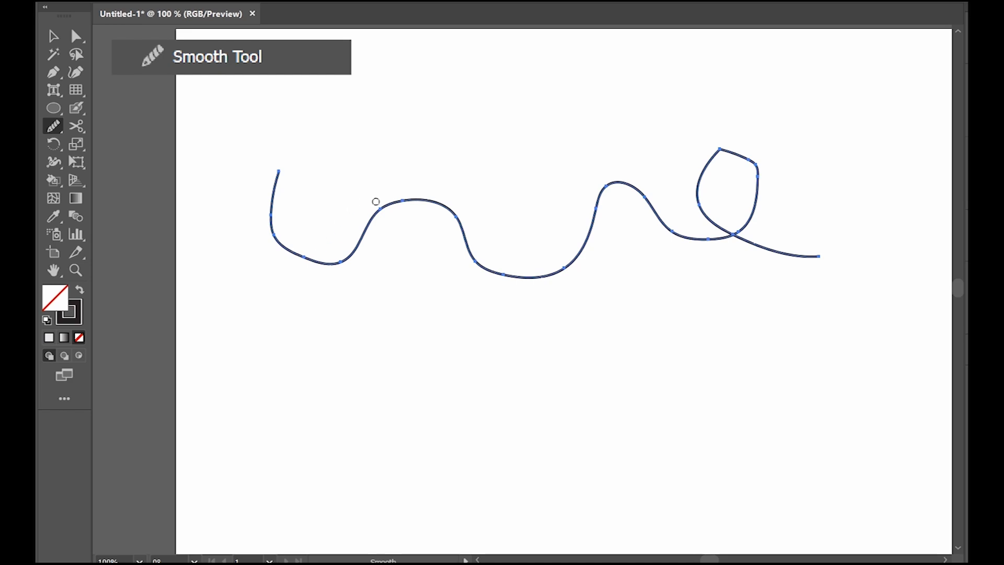
{"action": "mouse_move", "coordinate": [274, 179]}
{"action": "left_mouse_down"}
{"action": "mouse_move", "coordinate": [304, 263]}
{"action": "mouse_move", "coordinate": [326, 269]}
{"action": "mouse_move", "coordinate": [360, 226]}
{"action": "mouse_move", "coordinate": [407, 206]}
{"action": "mouse_move", "coordinate": [456, 221]}
{"action": "left_mouse_up"}
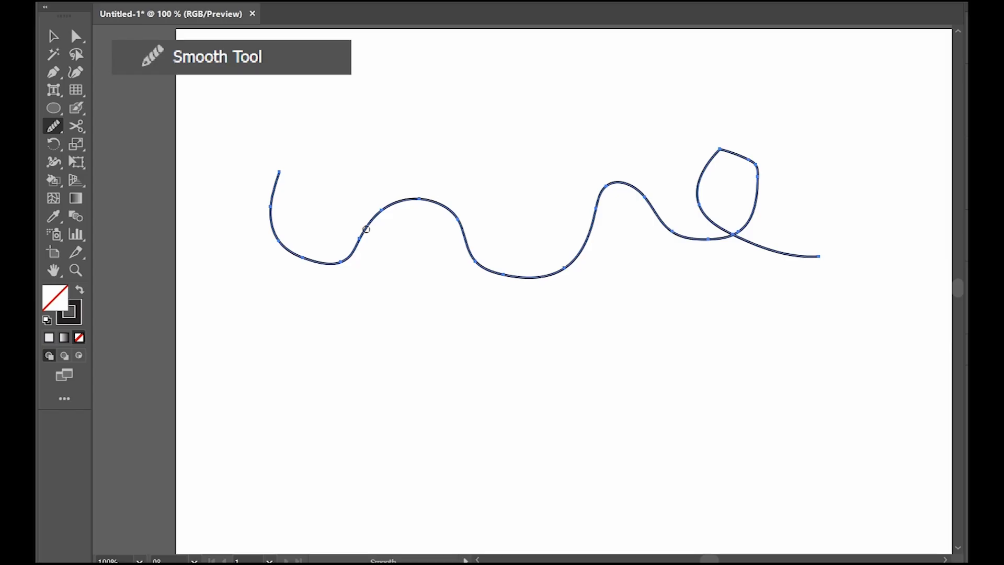
{"action": "mouse_move", "coordinate": [367, 229]}
{"action": "left_mouse_down"}
{"action": "mouse_move", "coordinate": [393, 200]}
{"action": "mouse_move", "coordinate": [451, 199]}
{"action": "mouse_move", "coordinate": [456, 230]}
{"action": "mouse_move", "coordinate": [491, 278]}
{"action": "mouse_move", "coordinate": [583, 237]}
{"action": "mouse_move", "coordinate": [608, 186]}
{"action": "mouse_move", "coordinate": [659, 215]}
{"action": "left_mouse_up"}
{"action": "mouse_move", "coordinate": [727, 237]}
{"action": "left_mouse_down"}
{"action": "mouse_move", "coordinate": [755, 171]}
{"action": "mouse_move", "coordinate": [740, 141]}
{"action": "mouse_move", "coordinate": [739, 151]}
{"action": "left_mouse_up"}
{"action": "left_click_drag", "start_coordinate": [740, 151], "coordinate": [698, 181]}
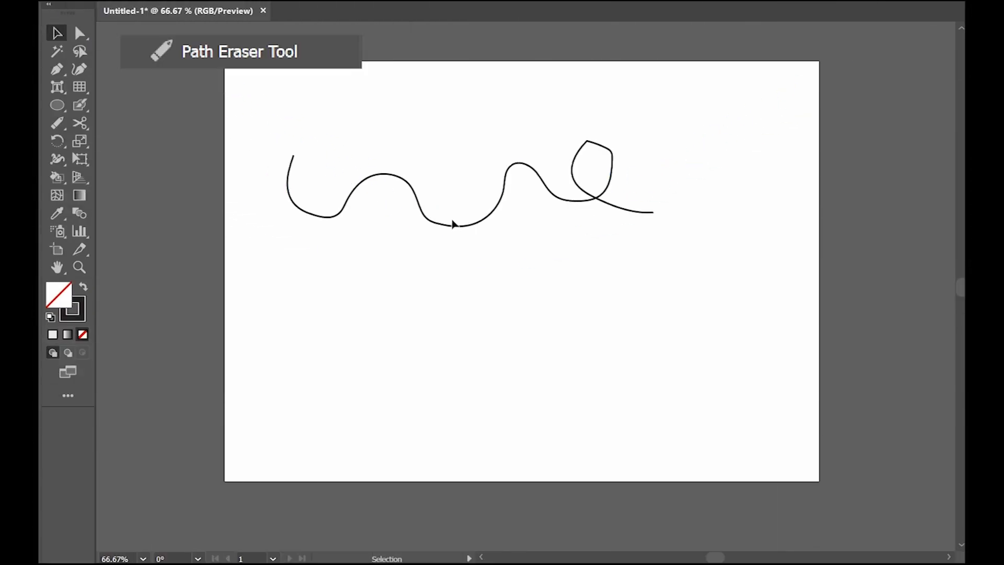
Step: Erase the upper left end of the wavy path by tracing over it with the Path Eraser tool
{"action": "left_click", "coordinate": [504, 195]}
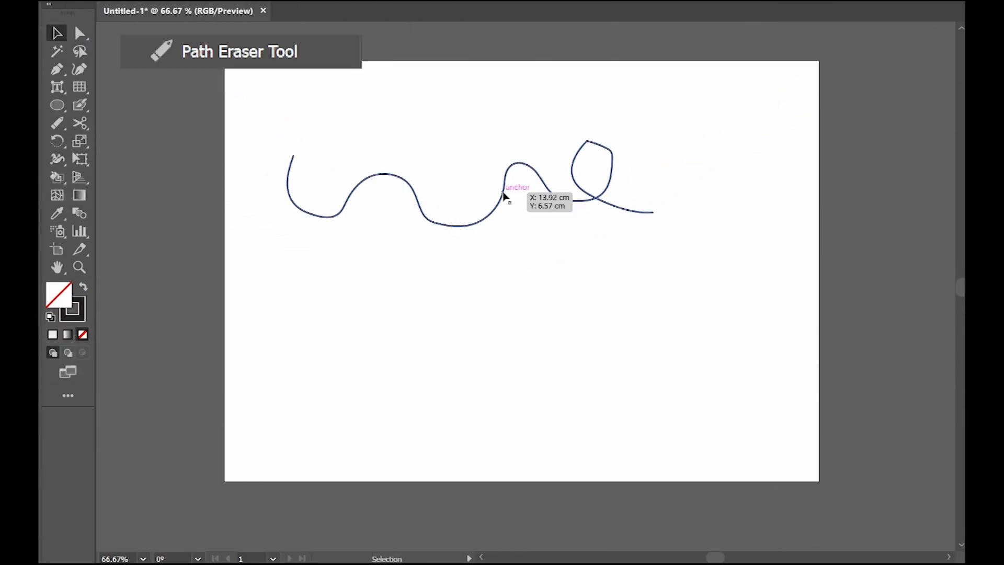
{"action": "left_click", "coordinate": [482, 243]}
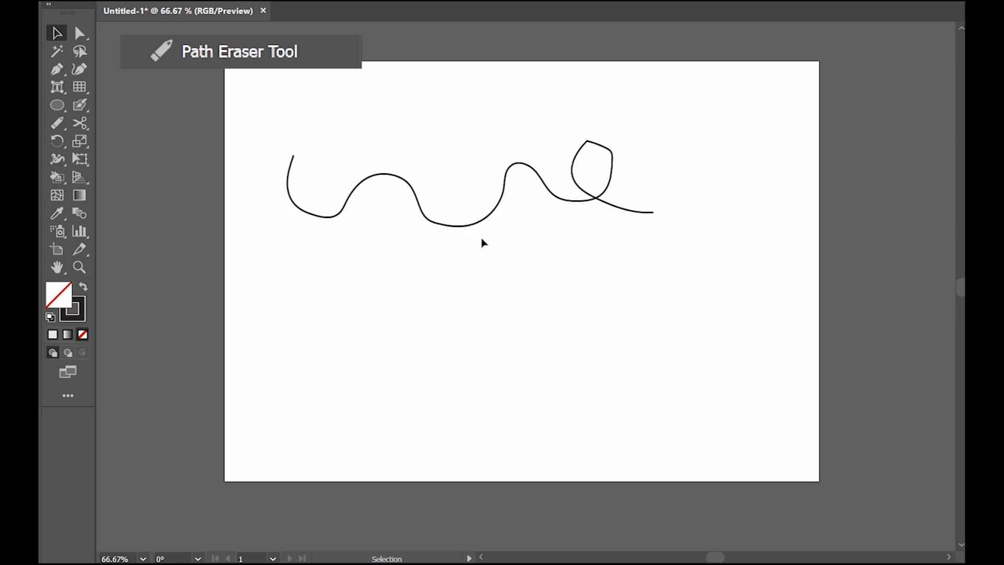
{"action": "left_click", "coordinate": [500, 205]}
{"action": "scroll", "coordinate": [465, 262], "scroll_direction": "up", "scroll_amount": 2}
{"action": "mouse_move", "coordinate": [467, 265]}
{"action": "left_mouse_down"}
{"action": "mouse_move", "coordinate": [535, 337]}
{"action": "mouse_move", "coordinate": [591, 365]}
{"action": "left_mouse_up"}
{"action": "left_click", "coordinate": [61, 126]}
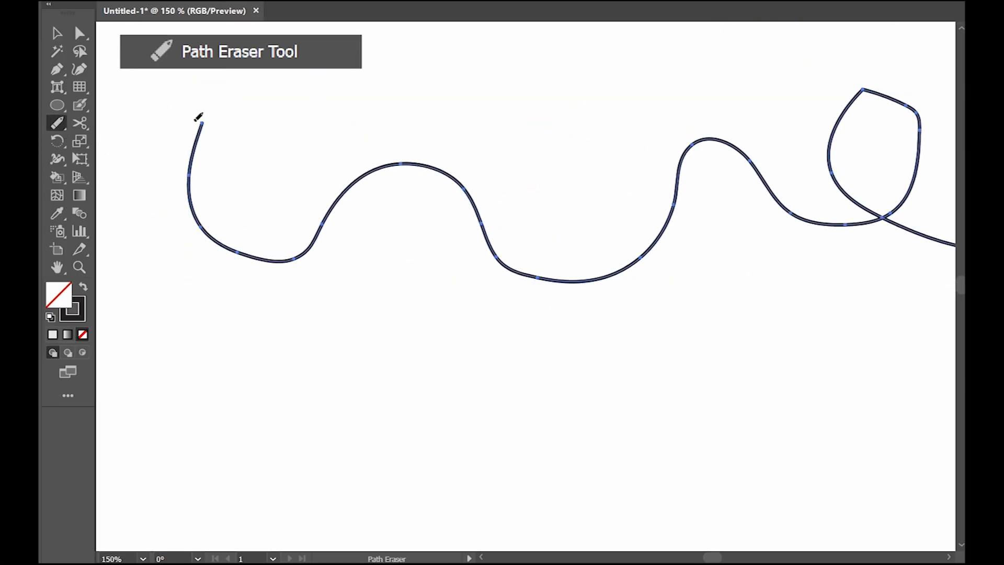
{"action": "left_click_drag", "start_coordinate": [201, 130], "coordinate": [186, 178]}
{"action": "mouse_move", "coordinate": [197, 145]}
{"action": "left_mouse_down"}
{"action": "mouse_move", "coordinate": [195, 202]}
{"action": "mouse_move", "coordinate": [214, 228]}
{"action": "left_mouse_up"}
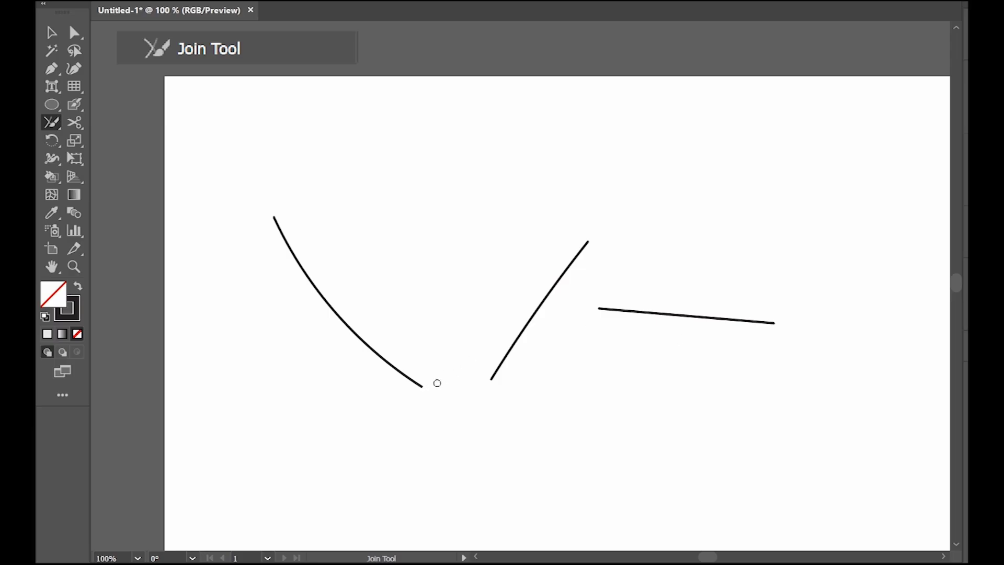
Step: Join the three open lines across both gaps between their neighbouring endpoints with the Join tool
{"action": "mouse_move", "coordinate": [421, 385]}
{"action": "left_mouse_down"}
{"action": "mouse_move", "coordinate": [456, 397]}
{"action": "mouse_move", "coordinate": [489, 377]}
{"action": "left_mouse_up"}
{"action": "left_click_drag", "start_coordinate": [585, 244], "coordinate": [601, 308]}
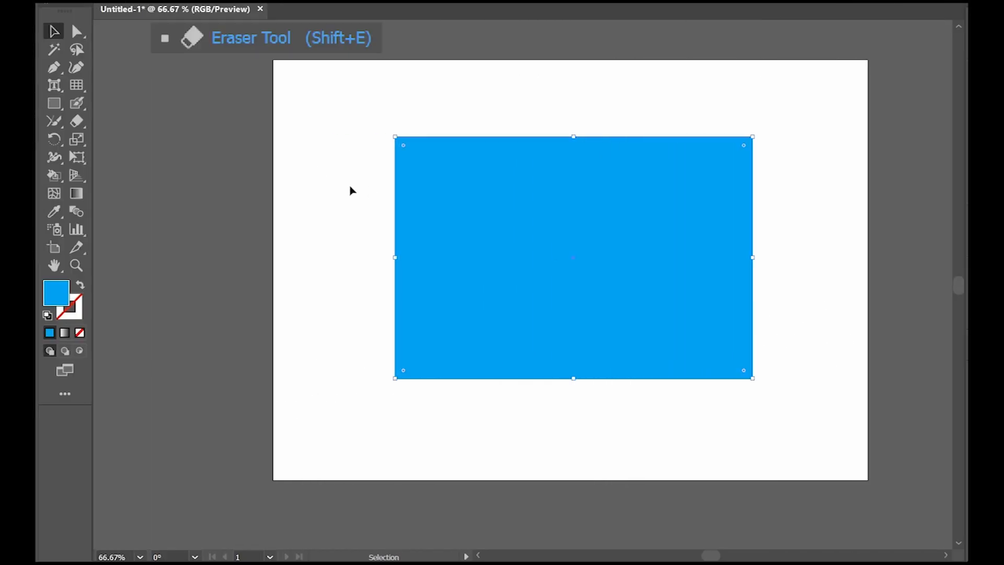
Step: Erase four diagonal strokes right across the blue rectangle with the Eraser tool, splitting it into separate pieces
{"action": "left_click", "coordinate": [81, 122]}
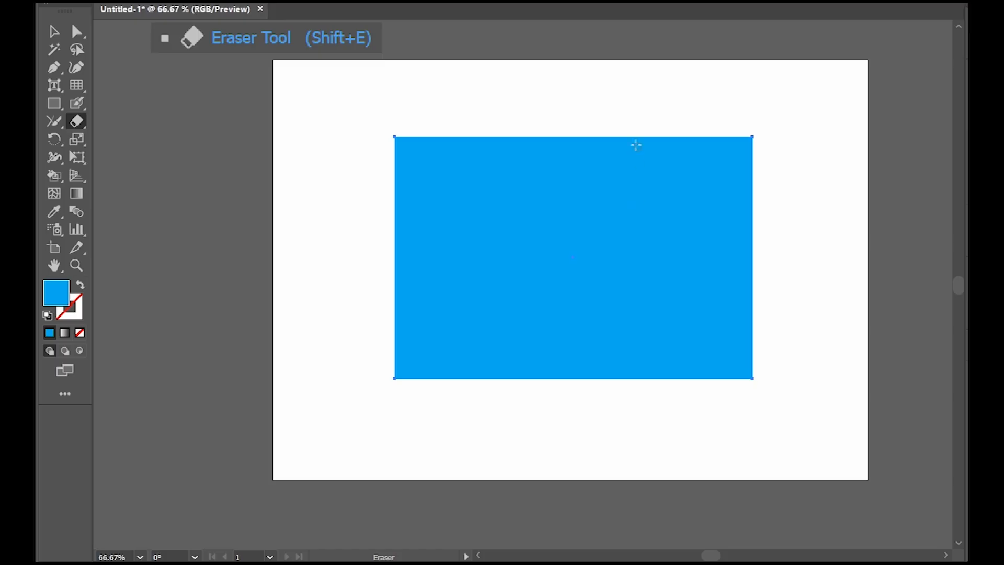
{"action": "mouse_move", "coordinate": [648, 119]}
{"action": "left_mouse_down"}
{"action": "mouse_move", "coordinate": [481, 216]}
{"action": "mouse_move", "coordinate": [340, 278]}
{"action": "left_mouse_up"}
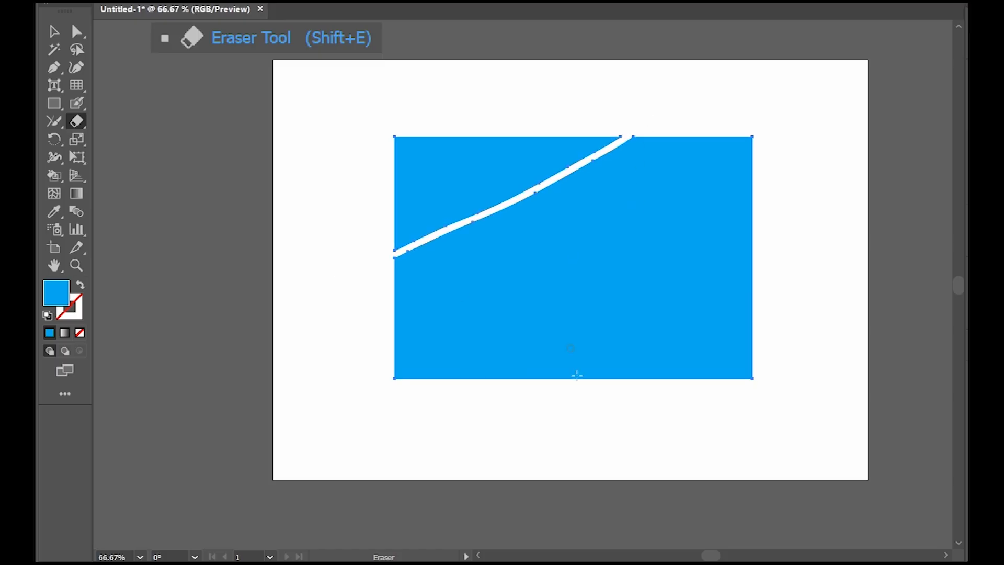
{"action": "left_click_drag", "start_coordinate": [586, 415], "coordinate": [801, 238]}
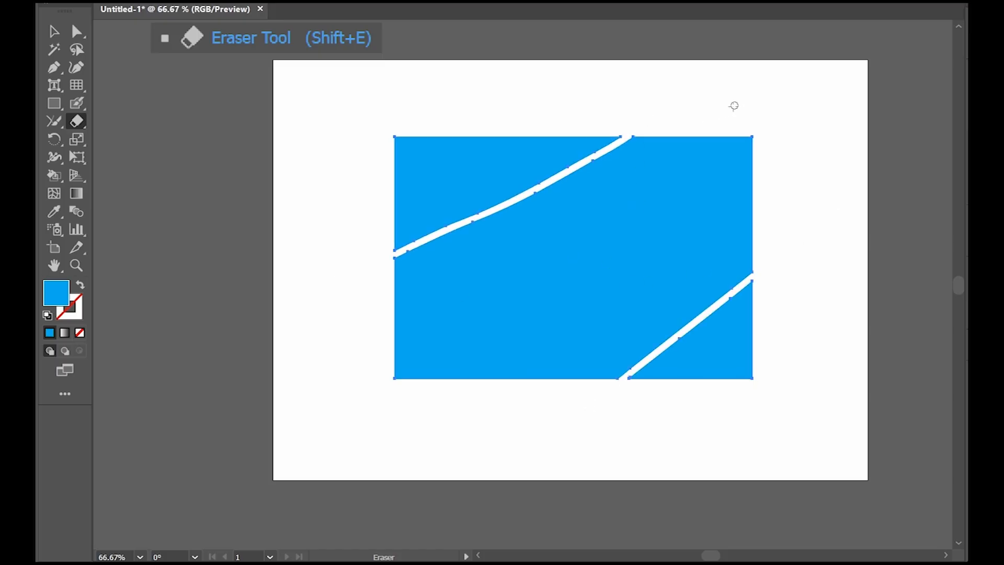
{"action": "mouse_move", "coordinate": [734, 106]}
{"action": "left_mouse_down"}
{"action": "mouse_move", "coordinate": [591, 282]}
{"action": "mouse_move", "coordinate": [481, 392]}
{"action": "left_mouse_up"}
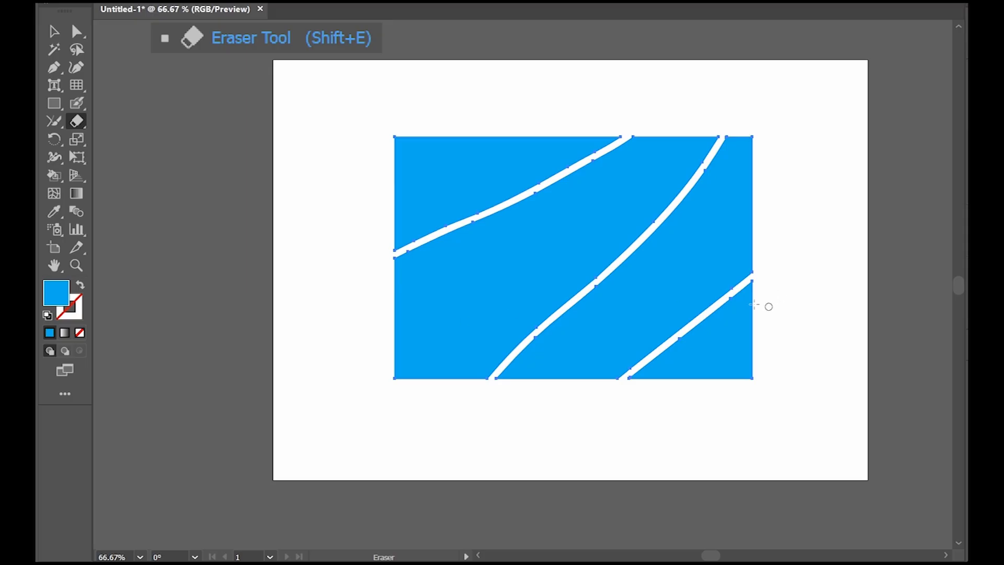
{"action": "mouse_move", "coordinate": [351, 327]}
{"action": "left_mouse_down"}
{"action": "mouse_move", "coordinate": [657, 190]}
{"action": "mouse_move", "coordinate": [722, 109]}
{"action": "left_mouse_up"}
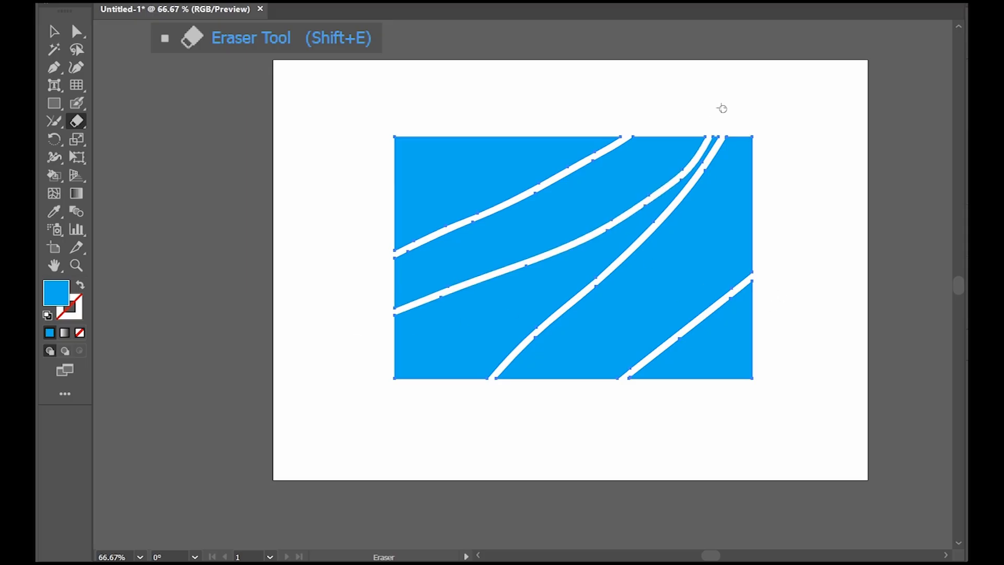
Step: Move the rectangle's upper-left piece up and left, and the adjacent piece up and right, away from the rest
{"action": "key", "text": "v"}
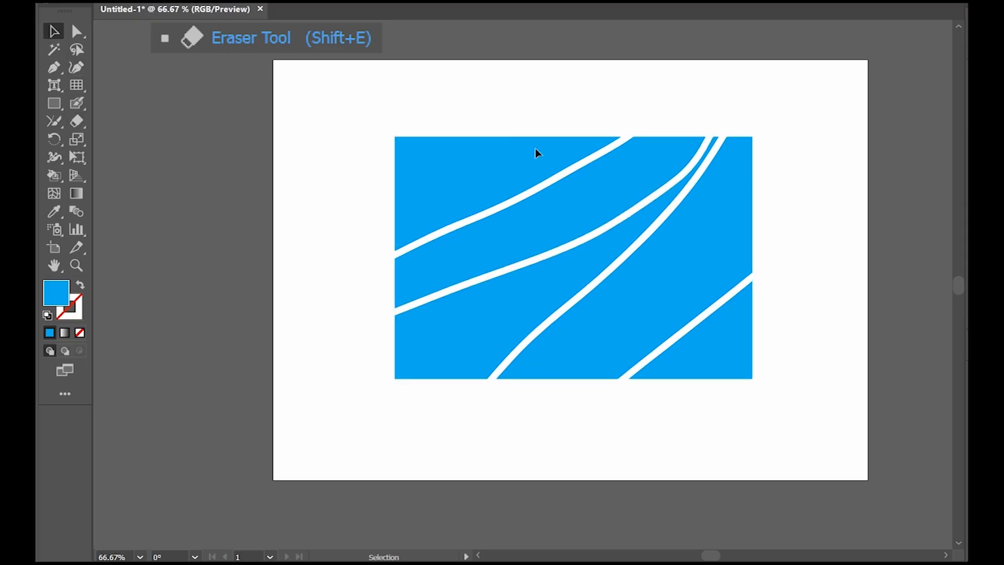
{"action": "left_click", "coordinate": [535, 149]}
{"action": "left_click_drag", "start_coordinate": [521, 177], "coordinate": [462, 166]}
{"action": "left_click_drag", "start_coordinate": [587, 200], "coordinate": [649, 94]}
{"action": "left_click", "coordinate": [627, 228]}
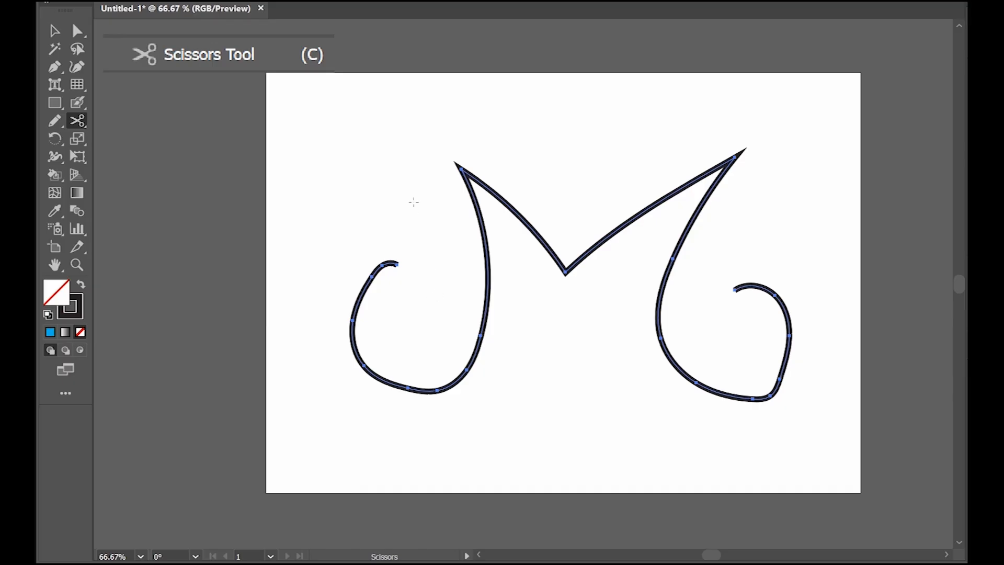
Step: Cut the M-shaped path with the Scissors tool at both upper peaks and at the anchor low on its right stem
{"action": "scroll", "coordinate": [560, 328], "scroll_direction": "up", "scroll_amount": 1}
{"action": "left_click_drag", "start_coordinate": [553, 309], "coordinate": [558, 335]}
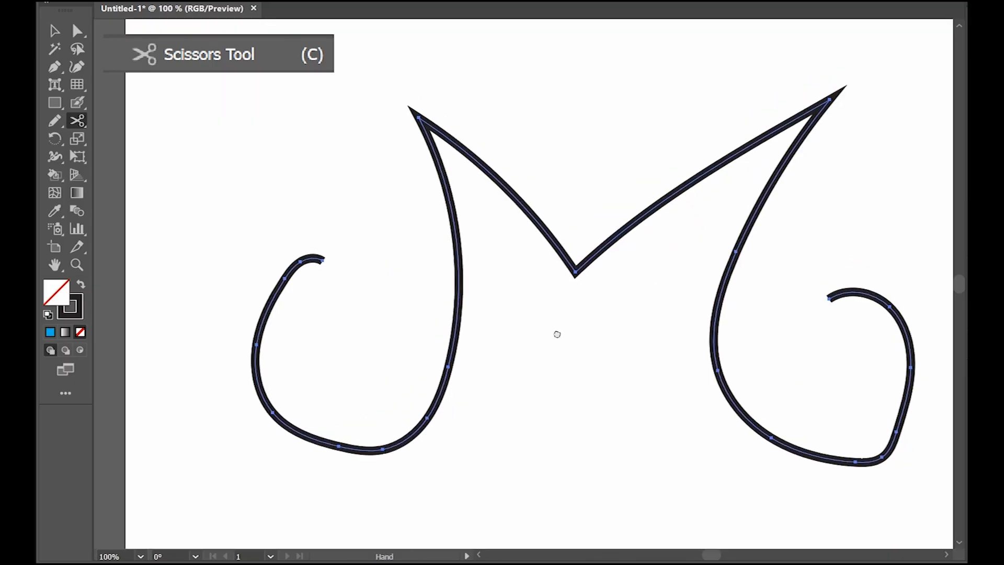
{"action": "left_click", "coordinate": [419, 118]}
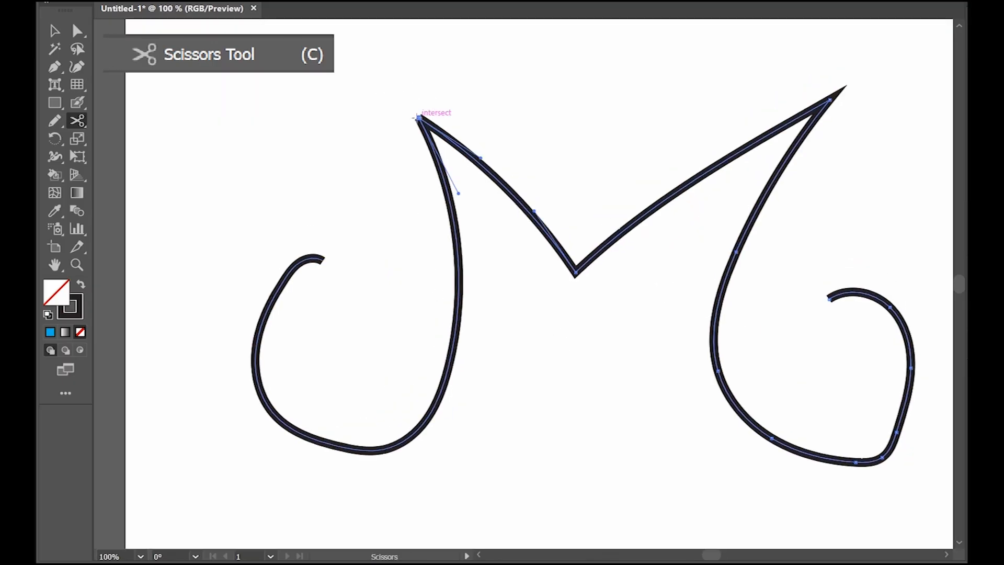
{"action": "left_click", "coordinate": [828, 101]}
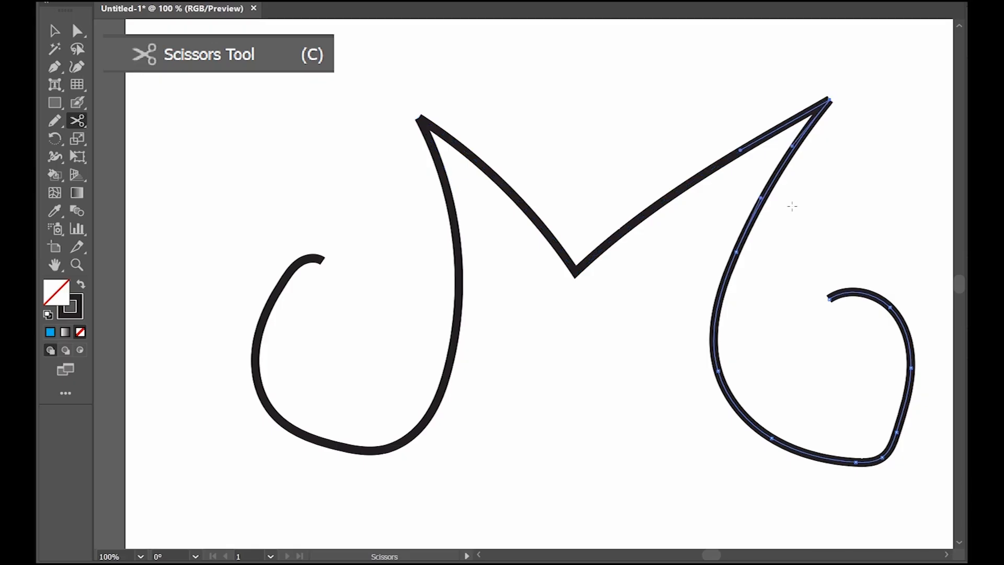
{"action": "left_click", "coordinate": [717, 370]}
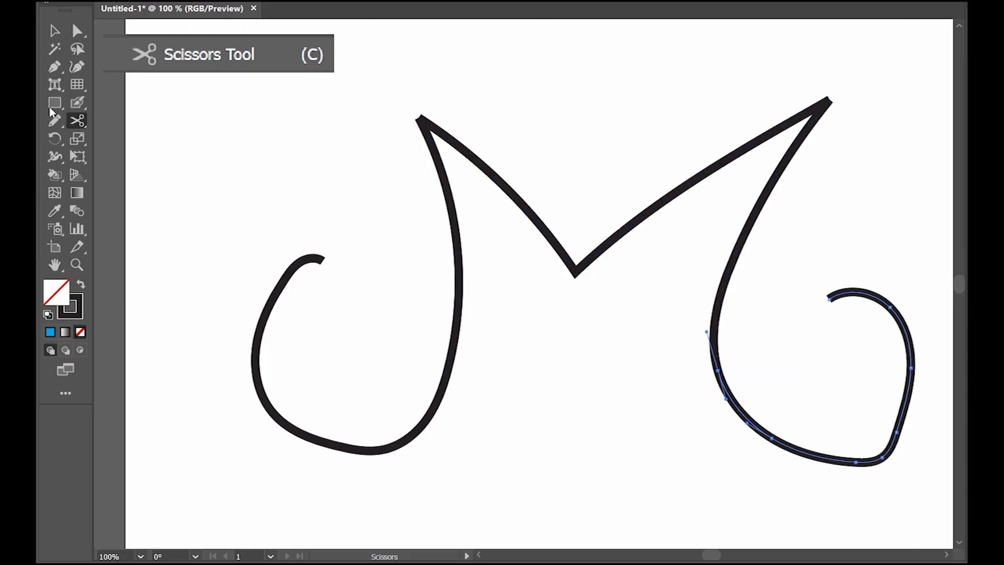
Step: Select the M's cut left hook and narrow it from its right side, opening a gap to the middle segment
{"action": "left_click", "coordinate": [46, 23]}
{"action": "left_click", "coordinate": [462, 290]}
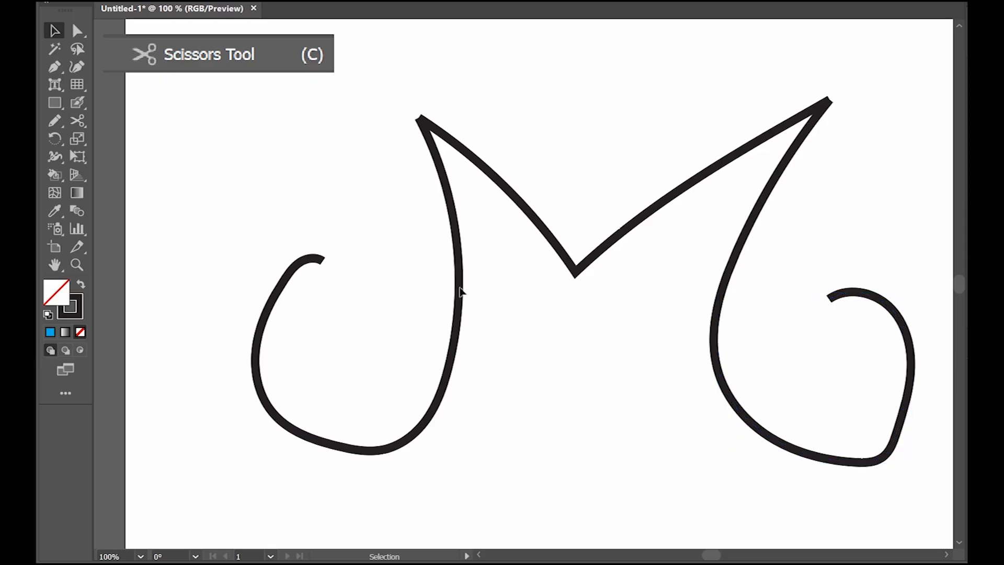
{"action": "left_click", "coordinate": [462, 288]}
{"action": "left_click_drag", "start_coordinate": [464, 285], "coordinate": [393, 284]}
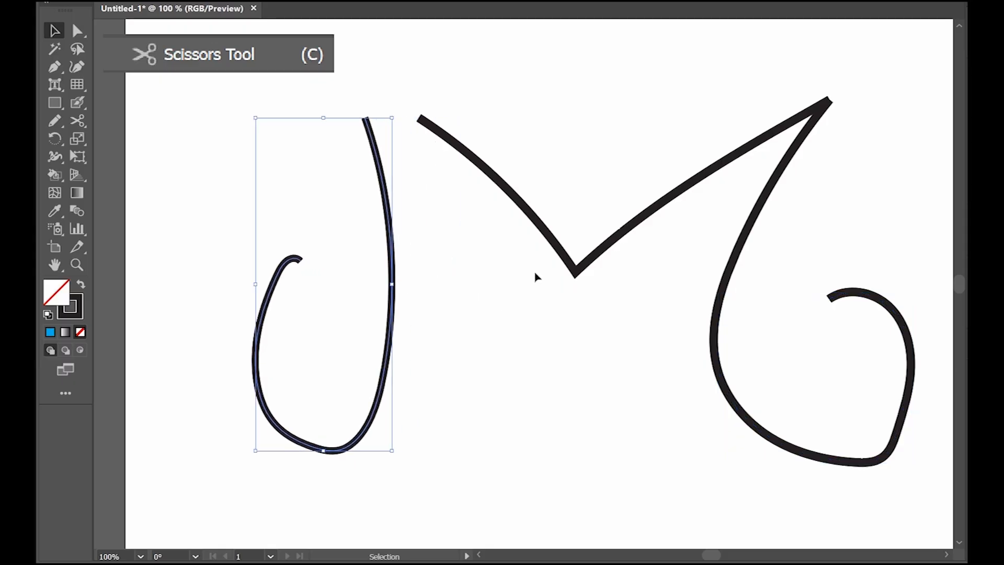
{"action": "left_click", "coordinate": [525, 333]}
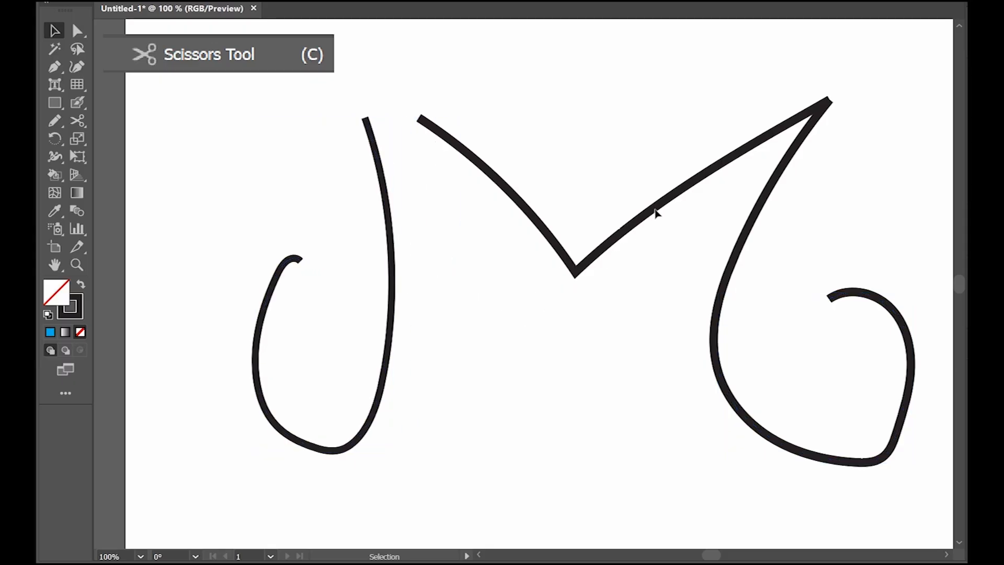
Step: Move the M's V-shaped middle segment up and left, and its cut right stem to the right and slightly down
{"action": "left_click_drag", "start_coordinate": [657, 212], "coordinate": [634, 170]}
{"action": "left_click", "coordinate": [724, 293]}
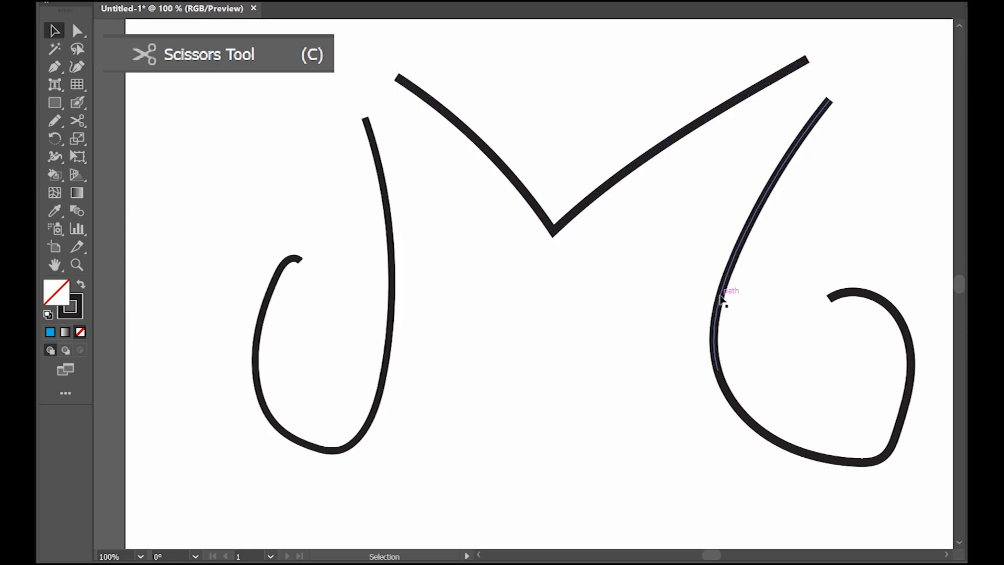
{"action": "left_click_drag", "start_coordinate": [724, 292], "coordinate": [766, 310]}
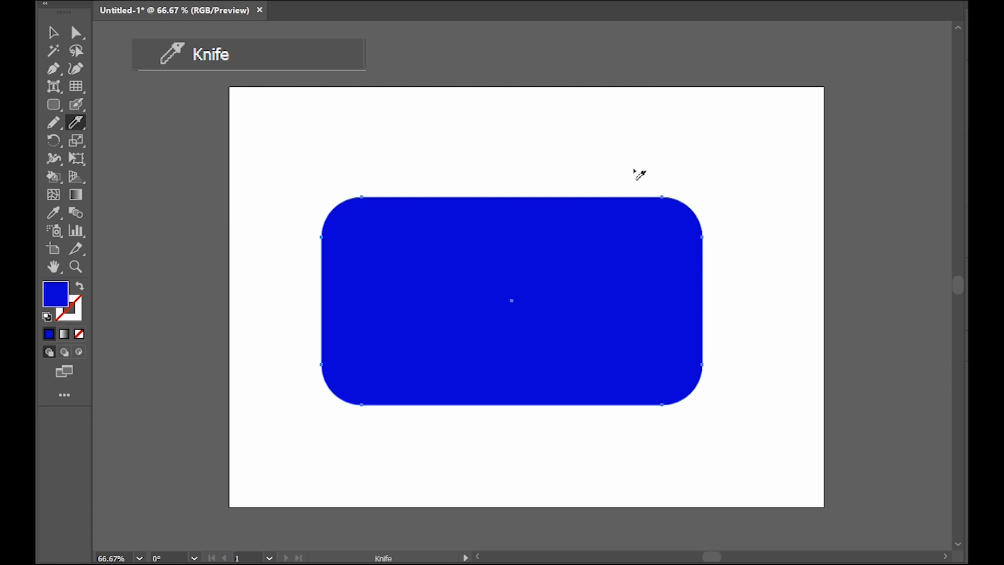
Step: Cut the blue rounded rectangle with the Knife tool along three rising diagonals and one descending diagonal across its upper-right corner
{"action": "left_click_drag", "start_coordinate": [512, 139], "coordinate": [283, 314]}
{"action": "left_click_drag", "start_coordinate": [615, 148], "coordinate": [249, 454]}
{"action": "left_click_drag", "start_coordinate": [751, 189], "coordinate": [414, 500]}
{"action": "left_click_drag", "start_coordinate": [607, 157], "coordinate": [776, 401]}
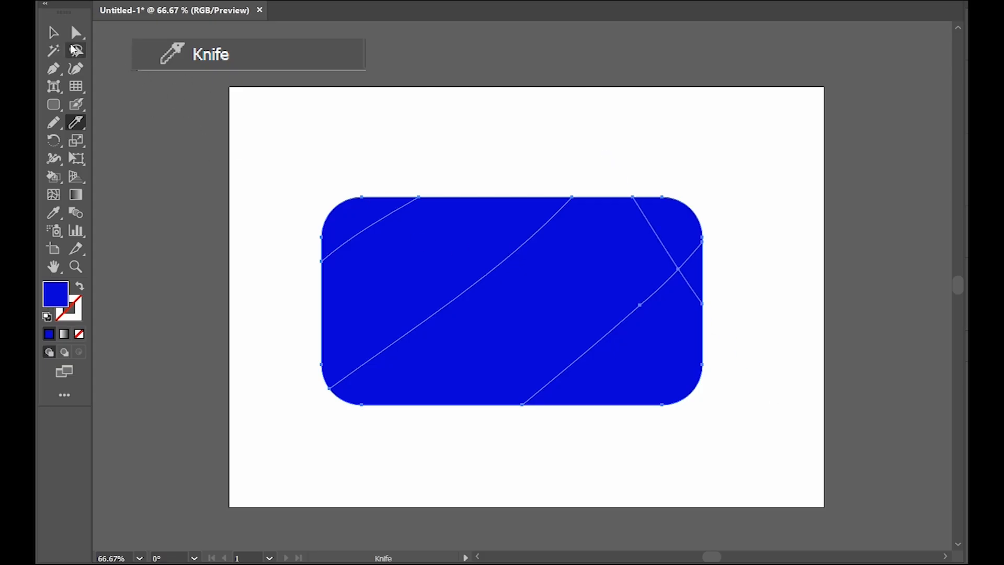
Step: Move the cut upper-left corner piece up and left, and the diagonal piece beside it up and right
{"action": "left_click", "coordinate": [53, 33]}
{"action": "left_click", "coordinate": [421, 146]}
{"action": "left_click_drag", "start_coordinate": [366, 214], "coordinate": [329, 158]}
{"action": "left_click", "coordinate": [417, 238]}
{"action": "left_click_drag", "start_coordinate": [469, 159], "coordinate": [469, 160]}
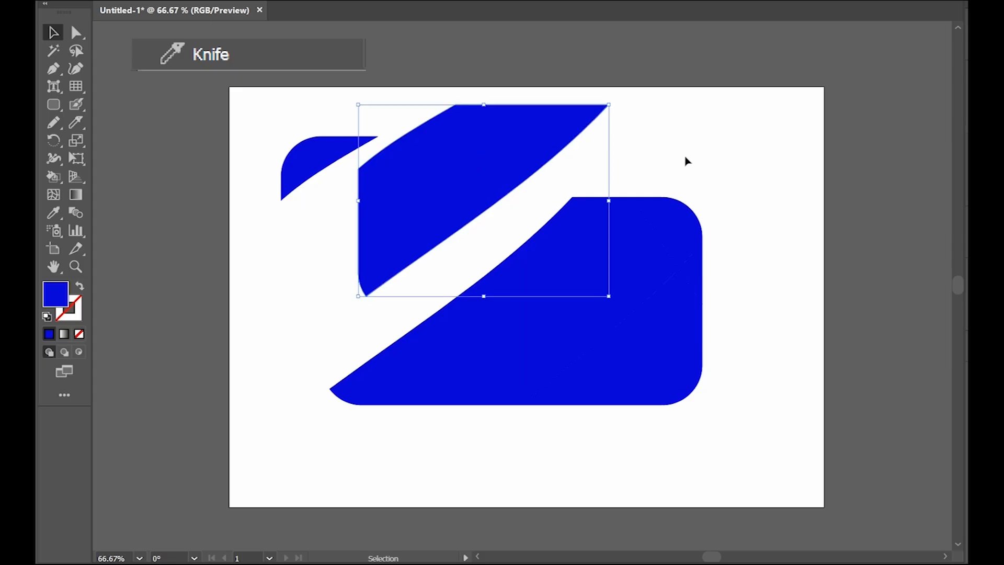
Step: Spread the remaining cut pieces apart, moving the large diagonal band down and left and the right-hand corner pieces outward
{"action": "left_click_drag", "start_coordinate": [692, 160], "coordinate": [544, 453]}
{"action": "left_click_drag", "start_coordinate": [541, 332], "coordinate": [544, 364]}
{"action": "left_click_drag", "start_coordinate": [544, 362], "coordinate": [467, 398]}
{"action": "left_click", "coordinate": [674, 364]}
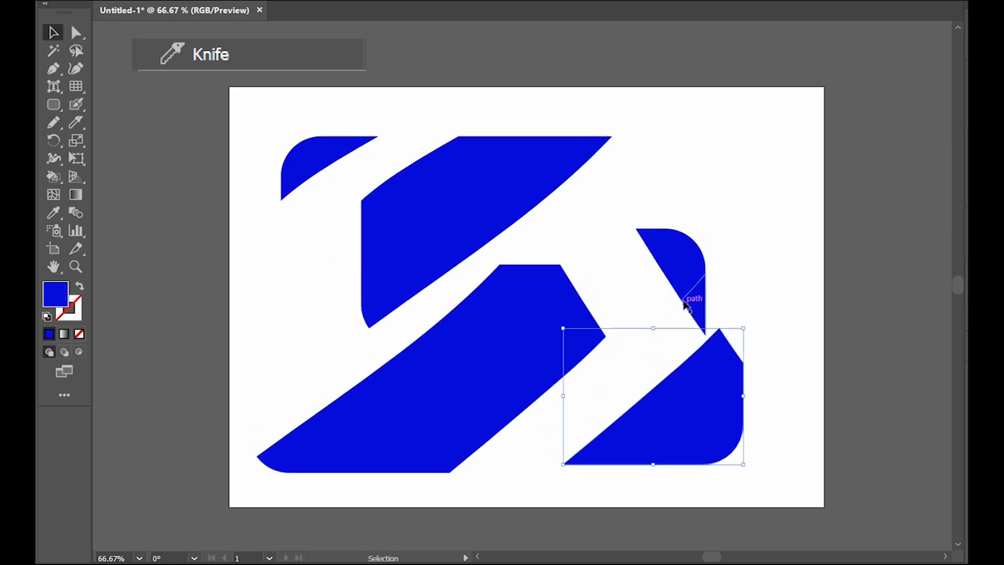
{"action": "left_click_drag", "start_coordinate": [691, 291], "coordinate": [717, 236]}
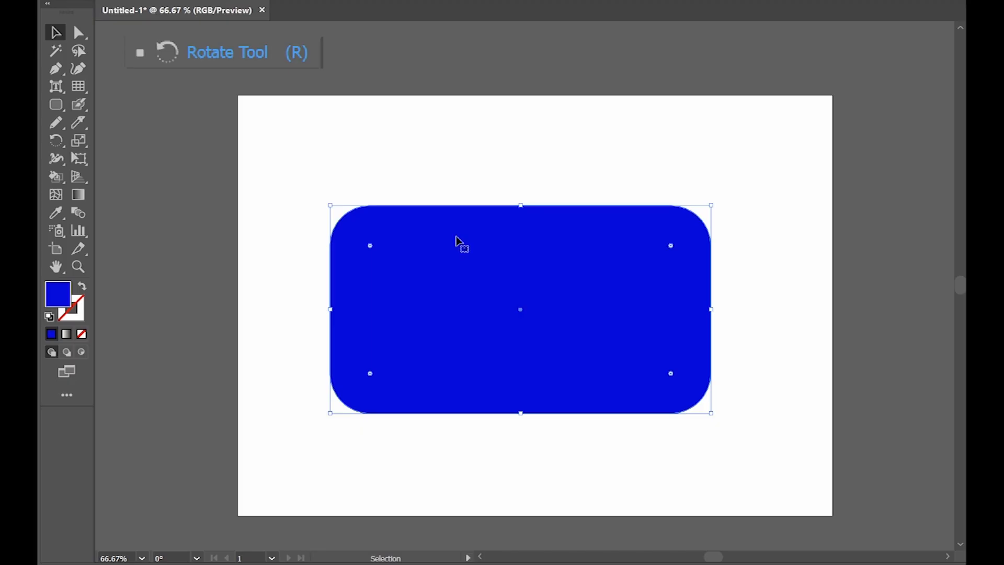
Step: Rotate the blue rounded rectangle slightly counterclockwise about its centre with the Rotate tool, undoing a first clockwise trial
{"action": "left_click", "coordinate": [482, 172]}
{"action": "left_click", "coordinate": [506, 260]}
{"action": "left_click", "coordinate": [64, 144]}
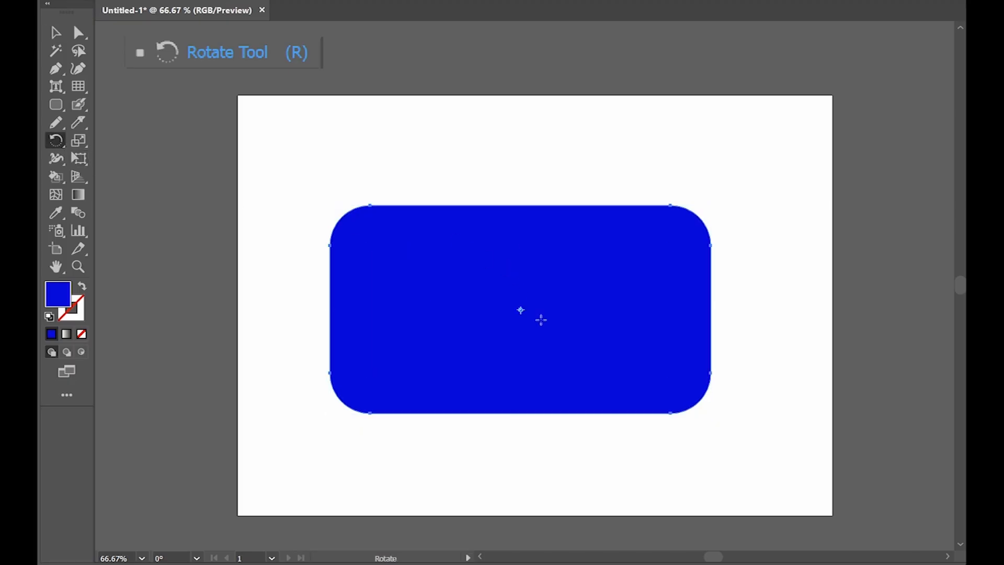
{"action": "scroll", "coordinate": [513, 315], "scroll_direction": "up", "scroll_amount": 3}
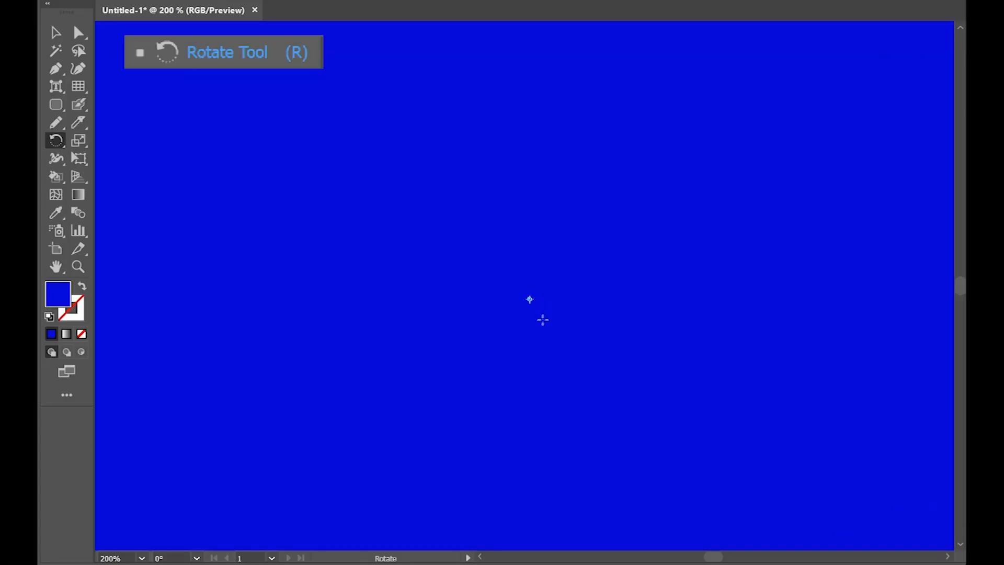
{"action": "scroll", "coordinate": [564, 336], "scroll_direction": "down", "scroll_amount": 1}
{"action": "scroll", "coordinate": [607, 333], "scroll_direction": "down", "scroll_amount": 1}
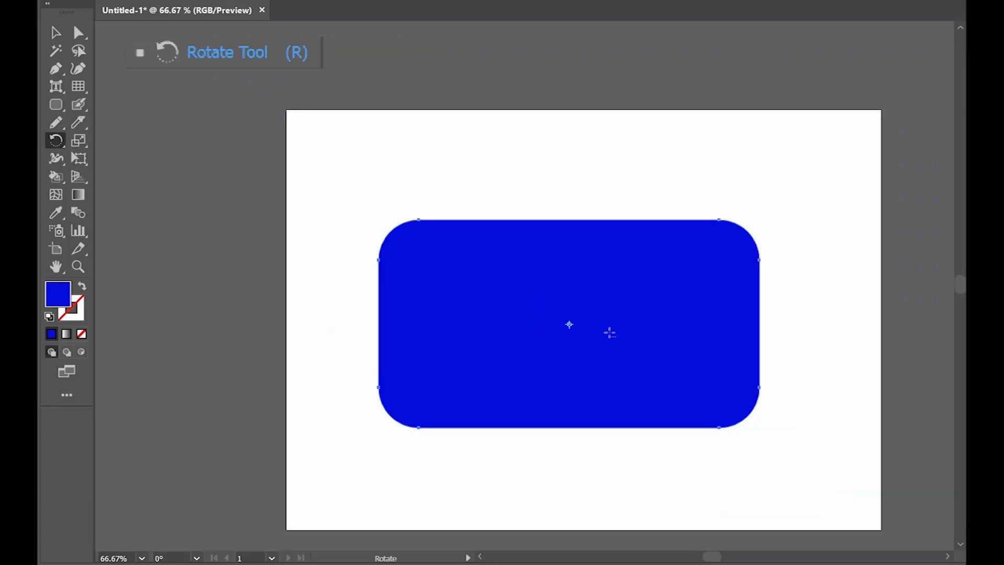
{"action": "left_click_drag", "start_coordinate": [610, 332], "coordinate": [602, 334]}
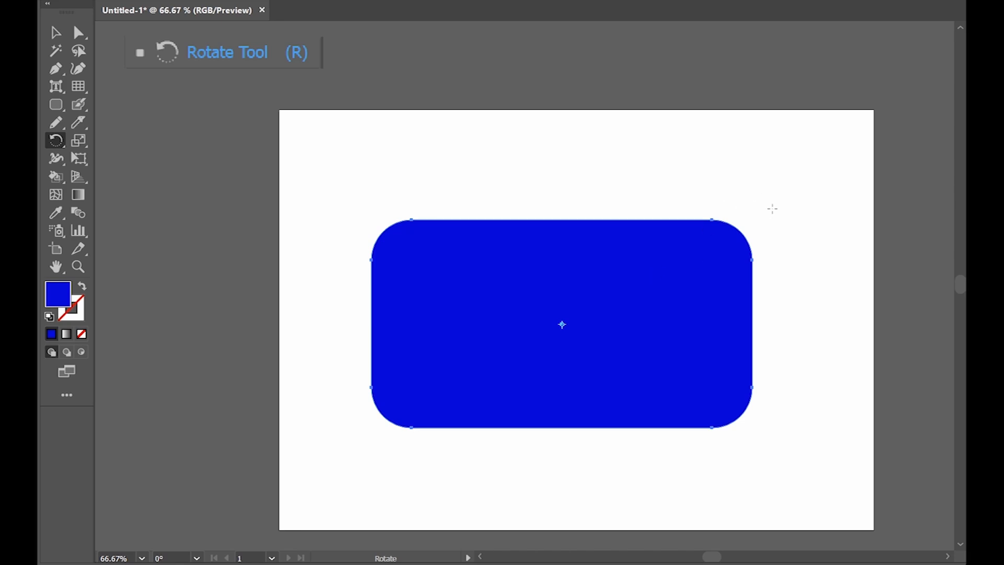
{"action": "left_click_drag", "start_coordinate": [772, 209], "coordinate": [697, 322]}
{"action": "key", "text": "ctrl+z"}
{"action": "left_click_drag", "start_coordinate": [767, 202], "coordinate": [675, 162]}
Step: Set the rotation pivot at the rectangle's upper-right corner and rotate the shape around it, including in constrained 45° increments
{"action": "left_click", "coordinate": [679, 164]}
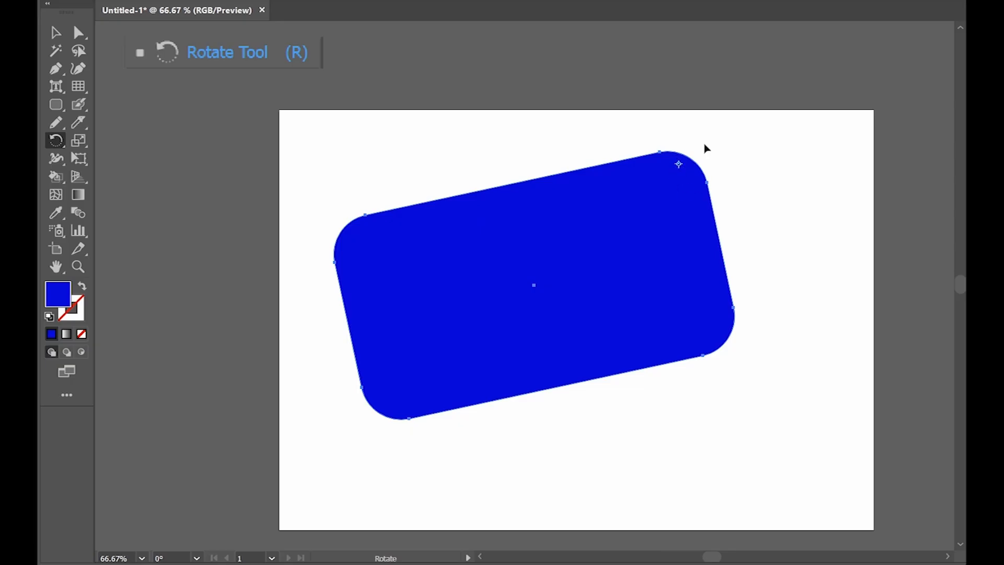
{"action": "left_click_drag", "start_coordinate": [706, 149], "coordinate": [889, 215]}
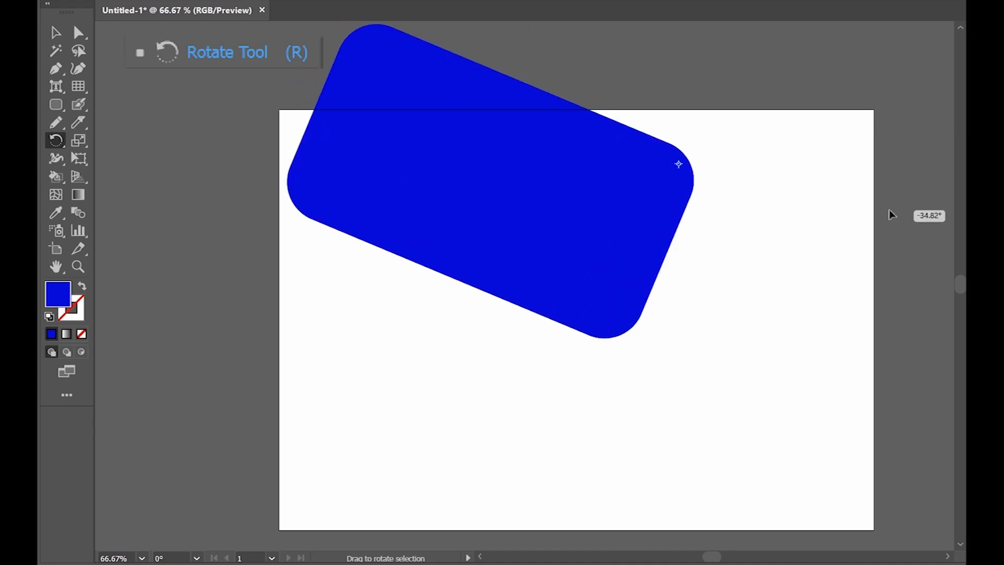
{"action": "left_click_drag", "start_coordinate": [820, 198], "coordinate": [797, 273]}
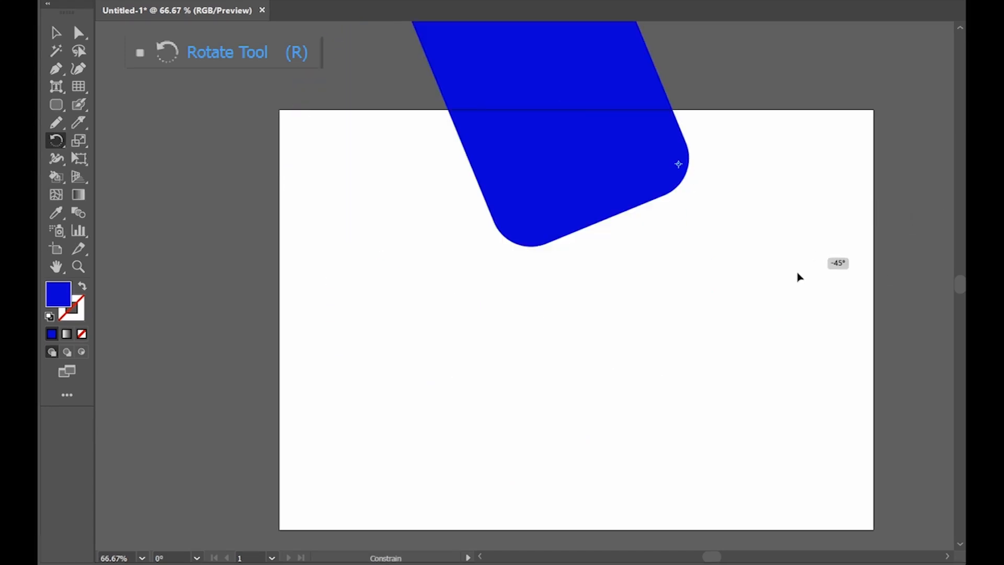
{"action": "mouse_move", "coordinate": [749, 318]}
{"action": "left_mouse_down"}
{"action": "mouse_move", "coordinate": [680, 325]}
{"action": "mouse_move", "coordinate": [574, 231]}
{"action": "mouse_move", "coordinate": [549, 150]}
{"action": "mouse_move", "coordinate": [586, 40]}
{"action": "mouse_move", "coordinate": [666, 45]}
{"action": "mouse_move", "coordinate": [757, 92]}
{"action": "mouse_move", "coordinate": [805, 213]}
{"action": "mouse_move", "coordinate": [763, 316]}
{"action": "mouse_move", "coordinate": [607, 316]}
{"action": "left_mouse_up"}
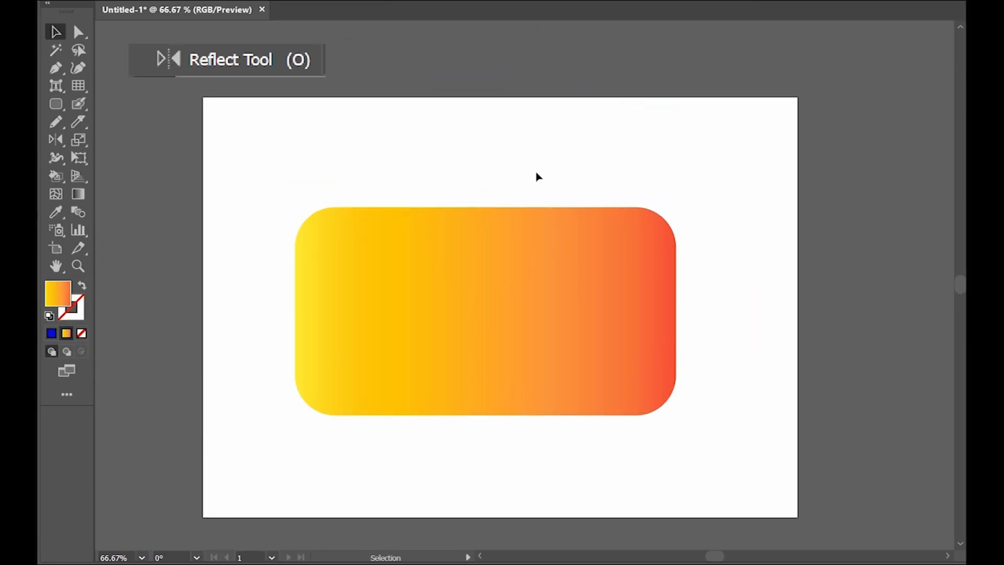
Step: Select the yellow-to-red gradient rectangle and flip it about its centre with the Reflect tool
{"action": "left_click", "coordinate": [576, 257]}
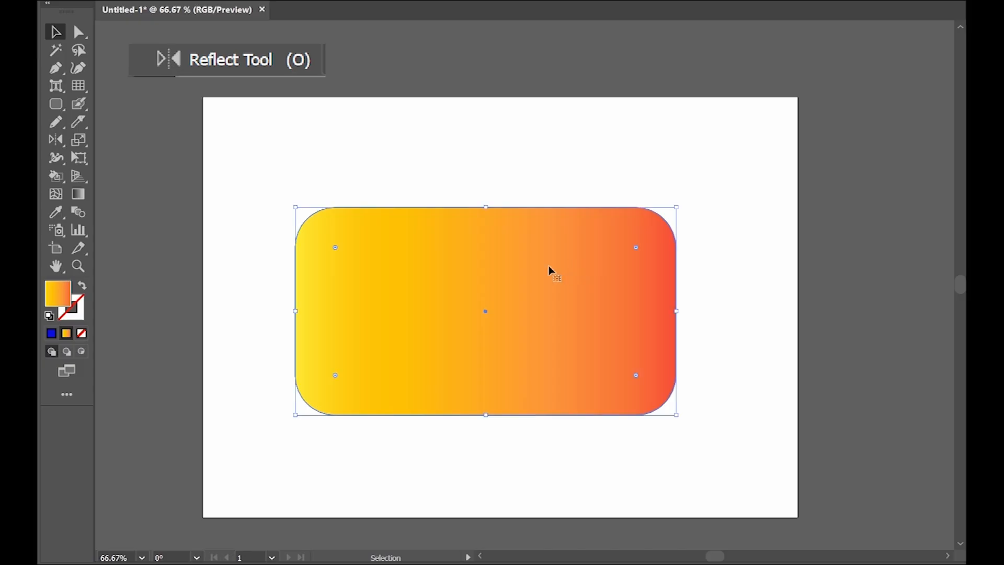
{"action": "left_click", "coordinate": [61, 146]}
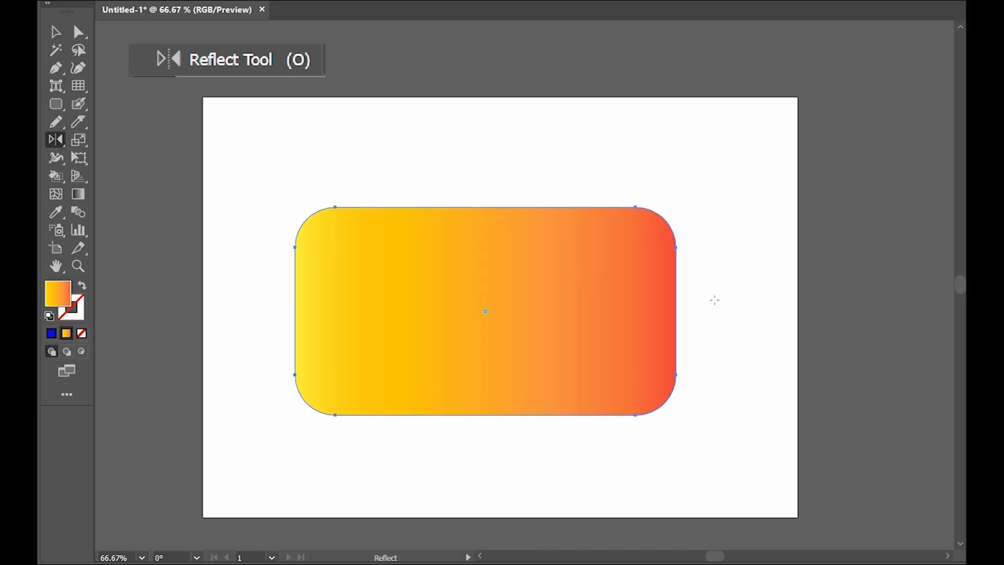
{"action": "scroll", "coordinate": [539, 344], "scroll_direction": "up", "scroll_amount": 2}
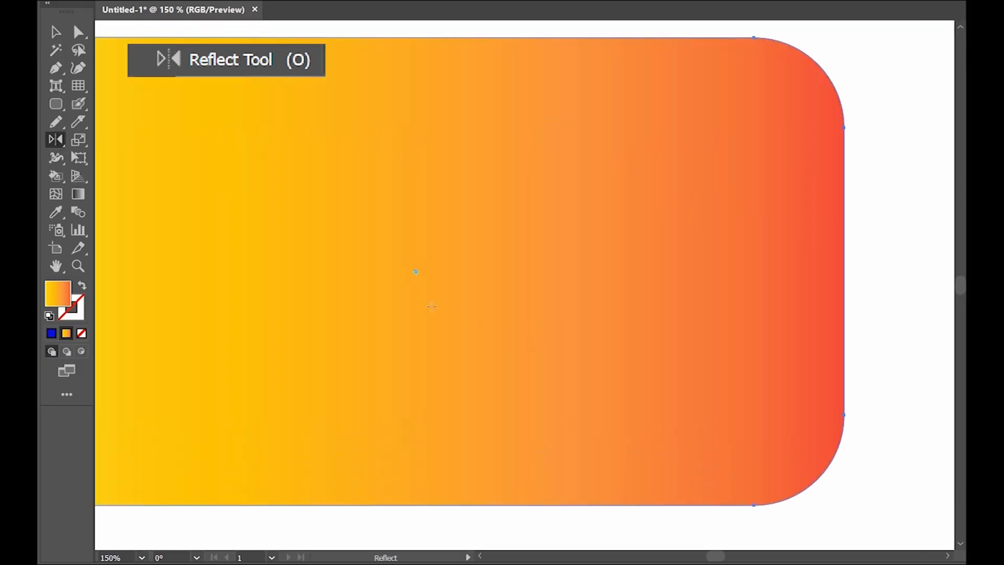
{"action": "scroll", "coordinate": [497, 305], "scroll_direction": "down", "scroll_amount": 1}
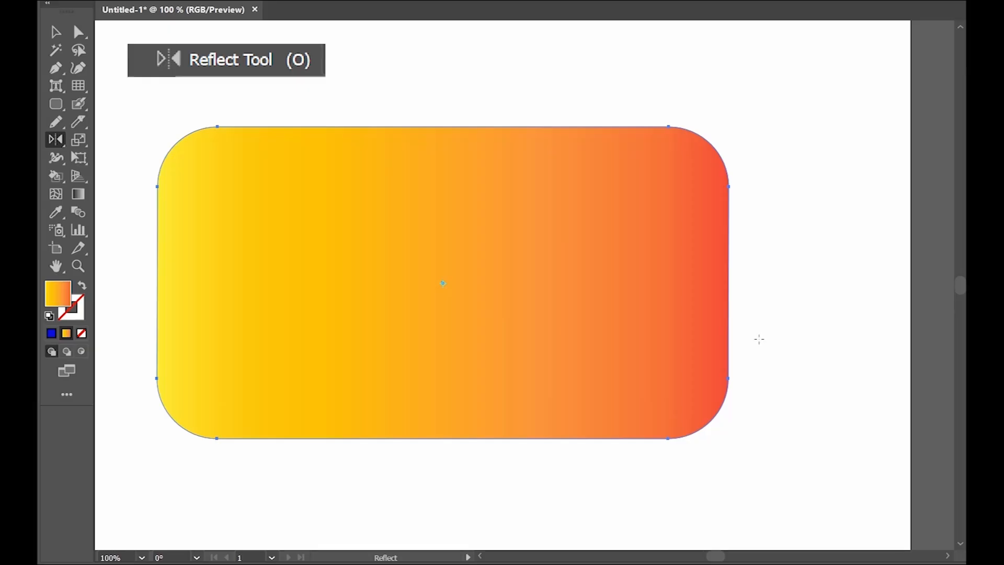
{"action": "left_click_drag", "start_coordinate": [761, 317], "coordinate": [633, 311]}
{"action": "left_click_drag", "start_coordinate": [707, 168], "coordinate": [435, 307]}
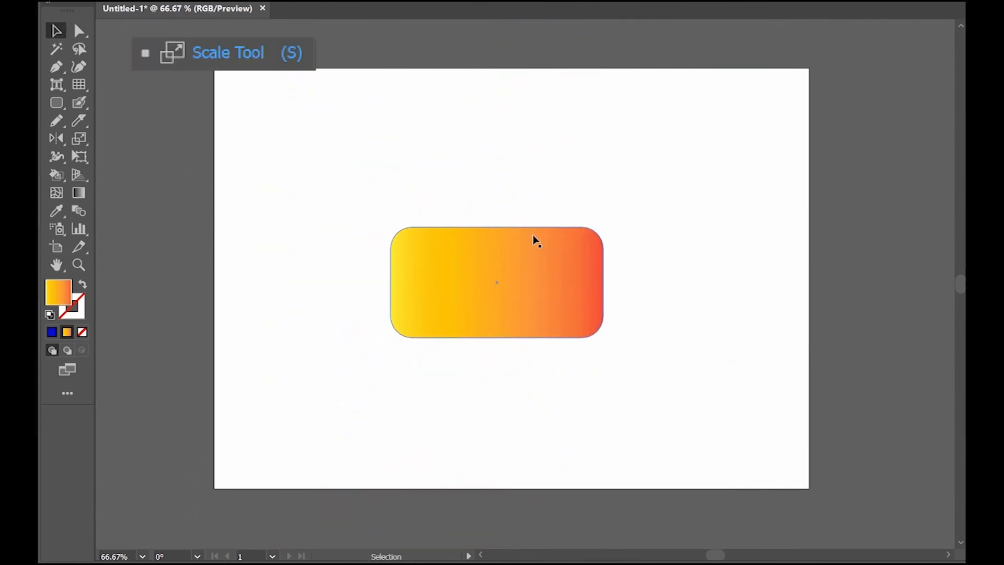
Step: Scale the gradient rectangle in turn from its centre, from its bottom-edge midpoint and from its lower-right corner
{"action": "left_click", "coordinate": [549, 274]}
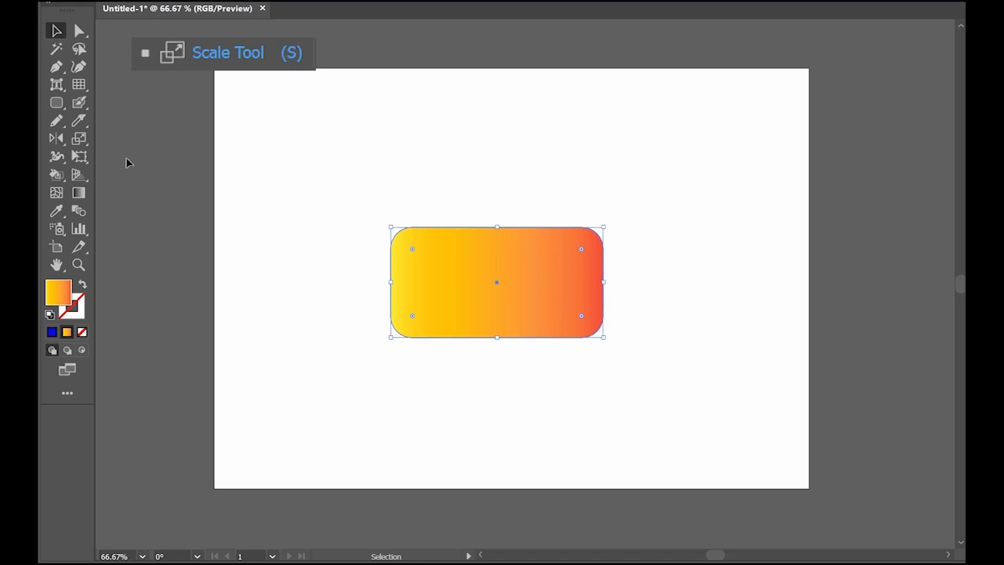
{"action": "left_click", "coordinate": [79, 138]}
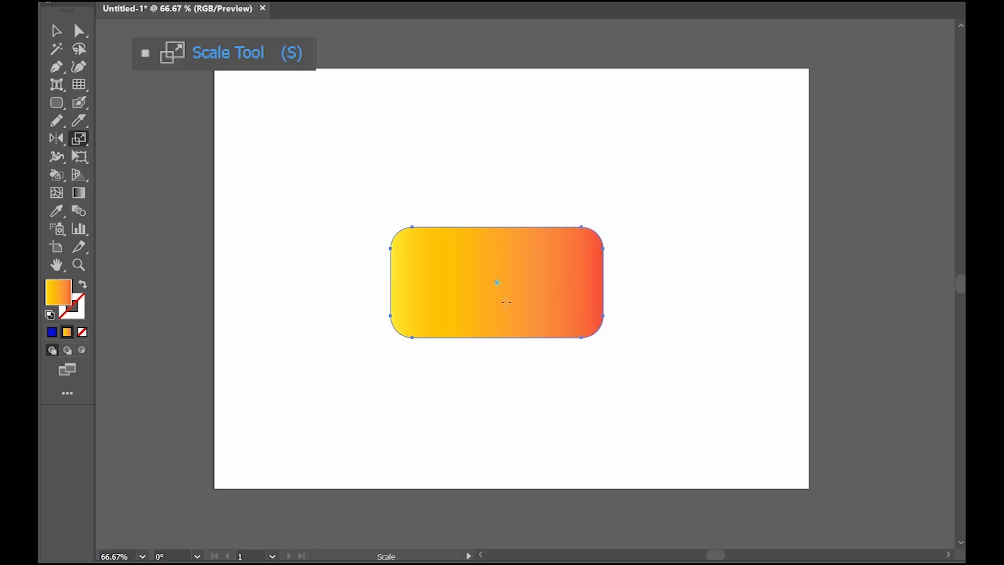
{"action": "scroll", "coordinate": [506, 302], "scroll_direction": "up", "scroll_amount": 1}
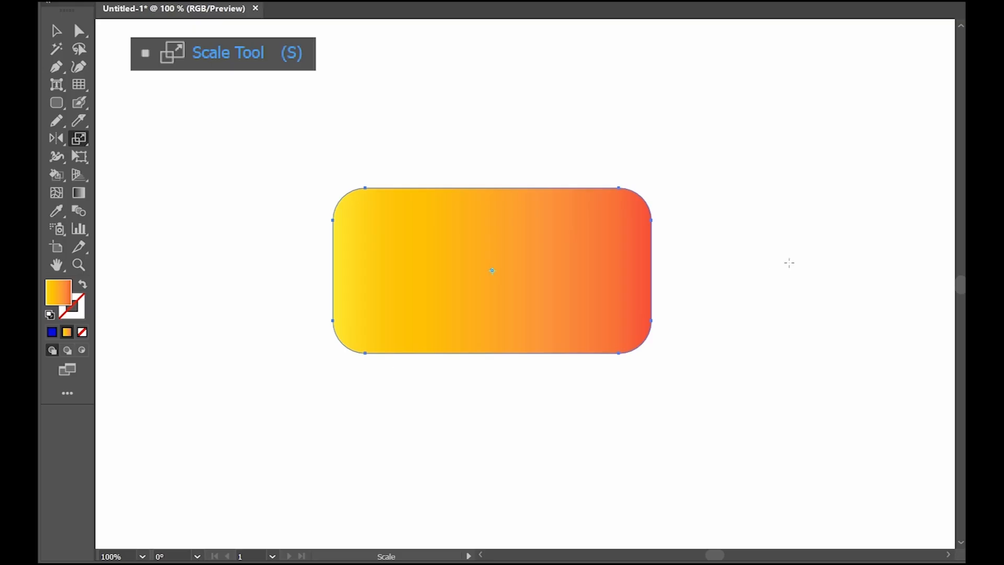
{"action": "mouse_move", "coordinate": [812, 282]}
{"action": "left_mouse_down"}
{"action": "mouse_move", "coordinate": [713, 274]}
{"action": "mouse_move", "coordinate": [814, 299]}
{"action": "mouse_move", "coordinate": [812, 272]}
{"action": "mouse_move", "coordinate": [821, 350]}
{"action": "mouse_move", "coordinate": [810, 349]}
{"action": "mouse_move", "coordinate": [832, 312]}
{"action": "mouse_move", "coordinate": [796, 319]}
{"action": "mouse_move", "coordinate": [793, 287]}
{"action": "left_mouse_up"}
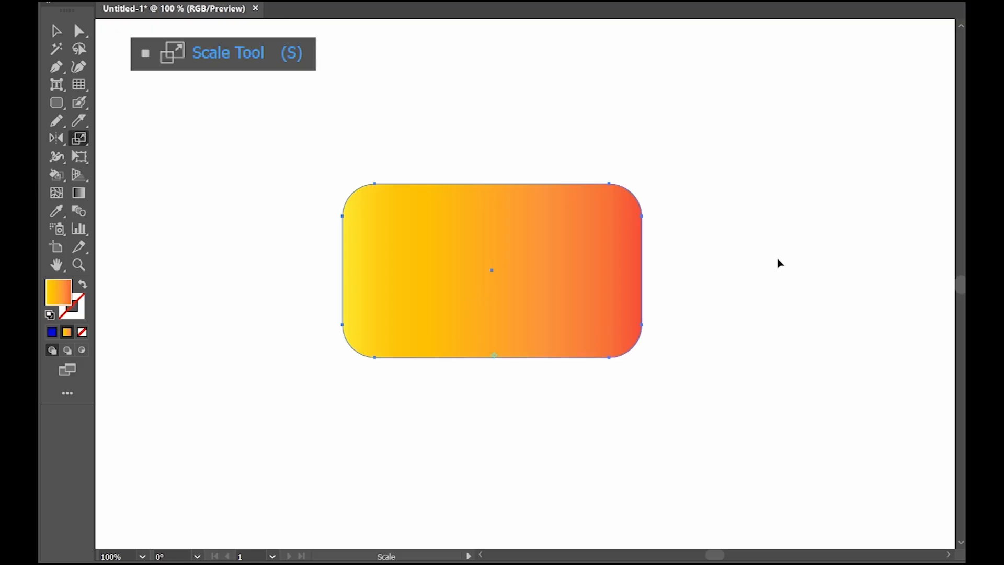
{"action": "left_click_drag", "start_coordinate": [780, 263], "coordinate": [771, 284]}
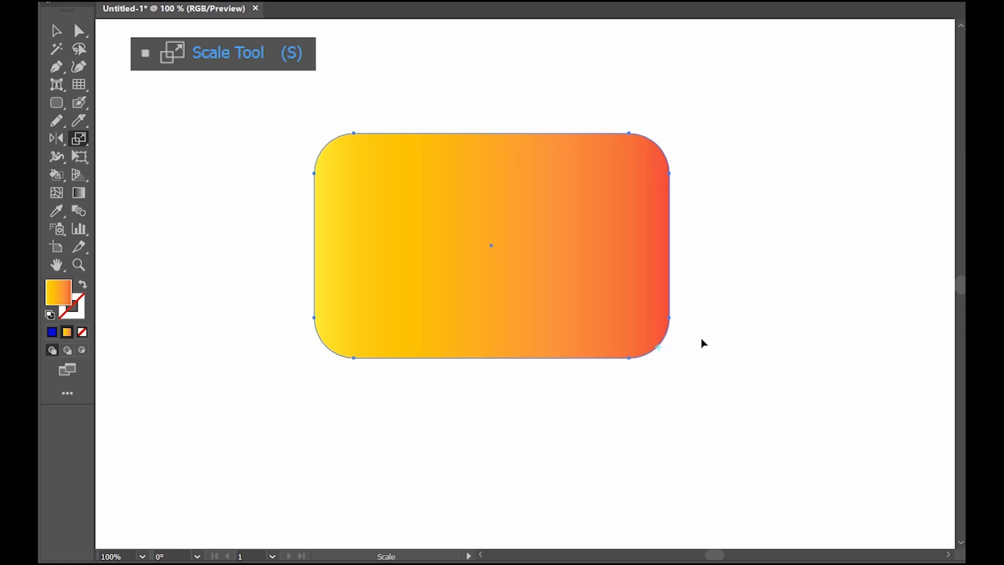
{"action": "left_click_drag", "start_coordinate": [296, 150], "coordinate": [196, 260]}
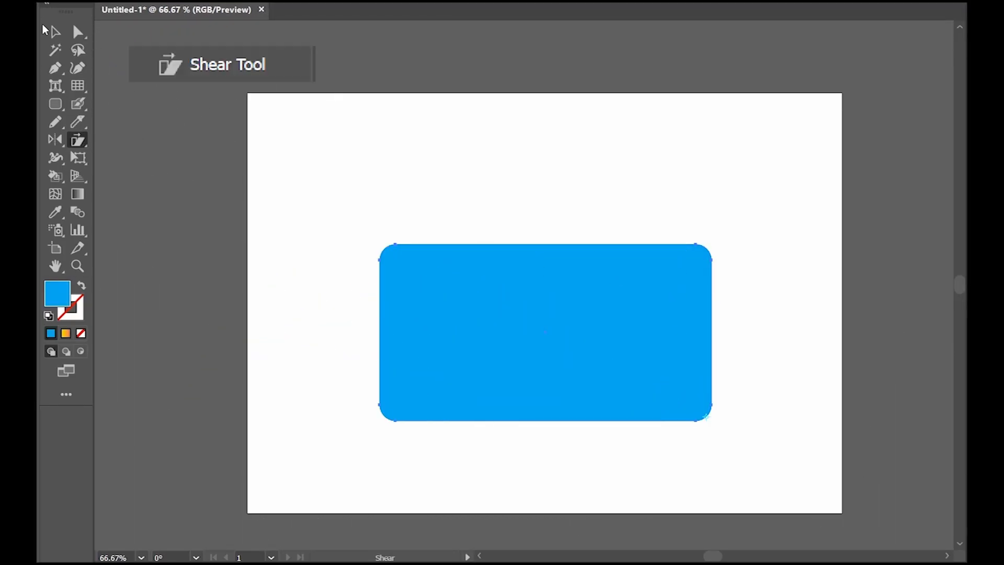
Step: Try shearing the light-blue rounded rectangle to the right about its centre, and undo the shear
{"action": "left_click", "coordinate": [53, 31]}
{"action": "left_click", "coordinate": [679, 340]}
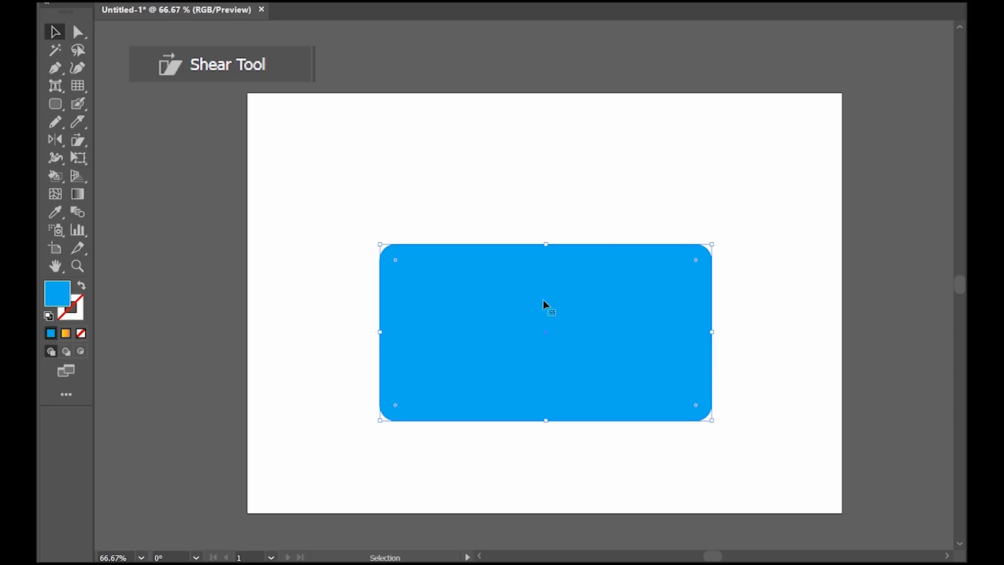
{"action": "left_click", "coordinate": [78, 140]}
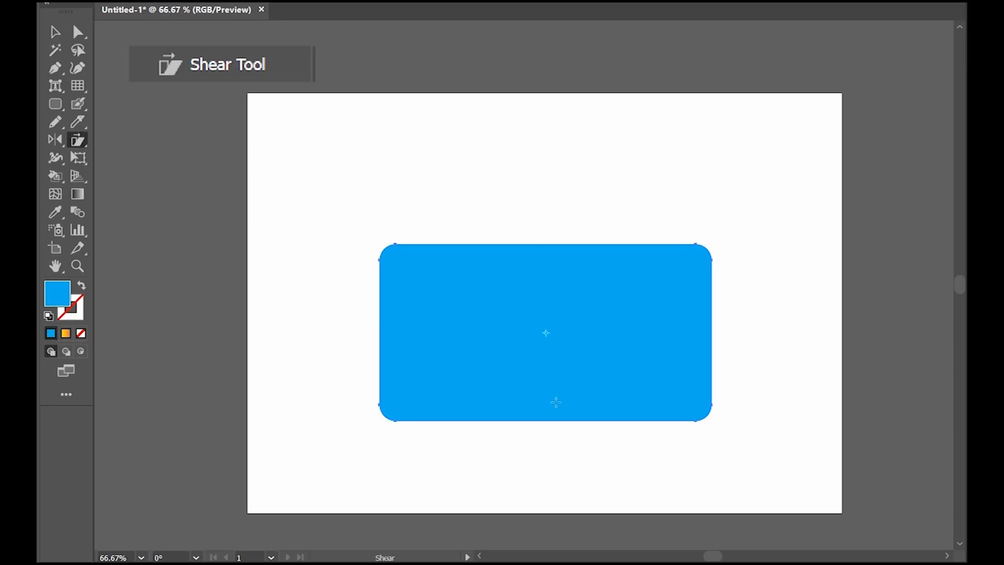
{"action": "scroll", "coordinate": [555, 366], "scroll_direction": "up", "scroll_amount": 2}
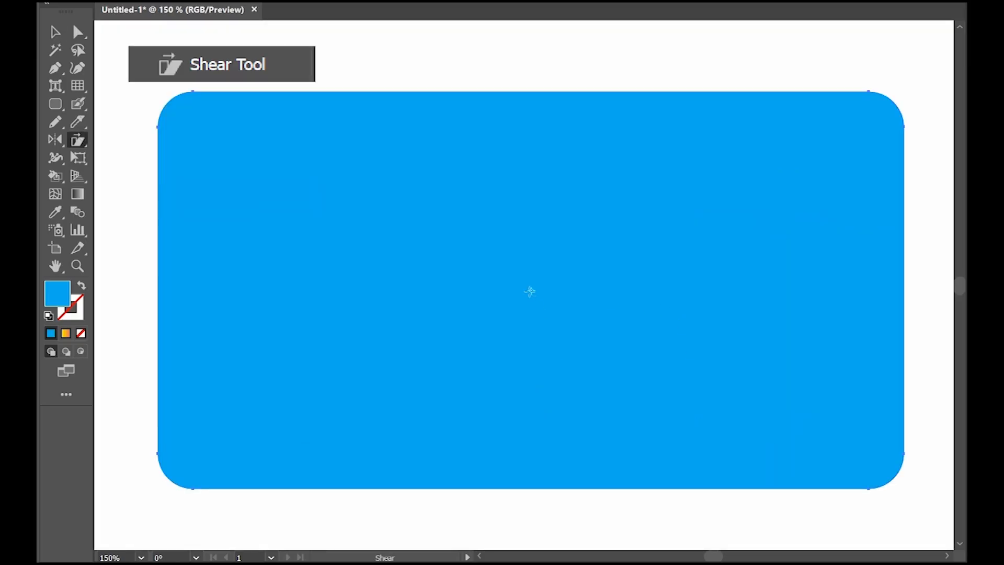
{"action": "scroll", "coordinate": [530, 291], "scroll_direction": "down", "scroll_amount": 1}
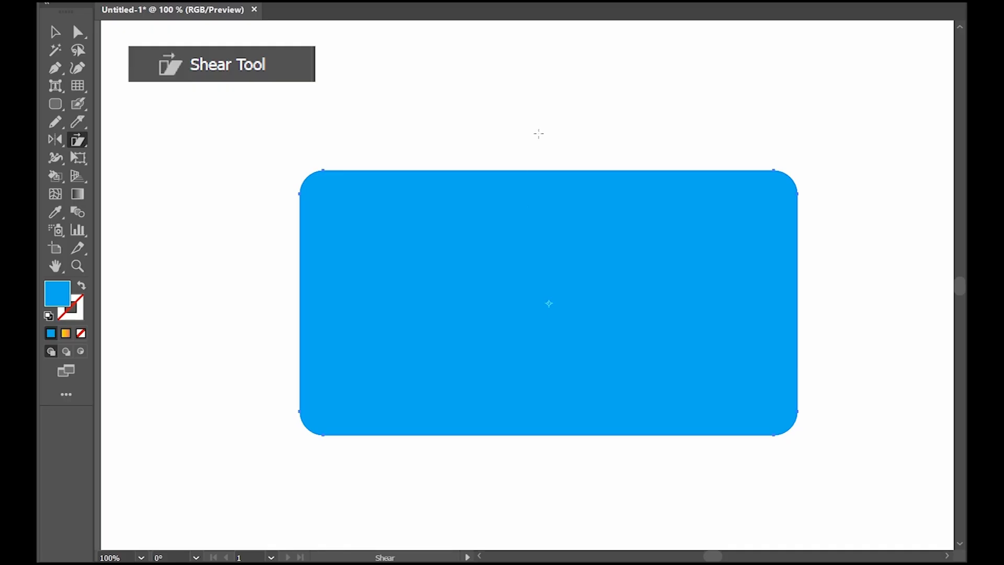
{"action": "left_click_drag", "start_coordinate": [539, 133], "coordinate": [598, 160]}
{"action": "key", "text": "ctrl+z"}
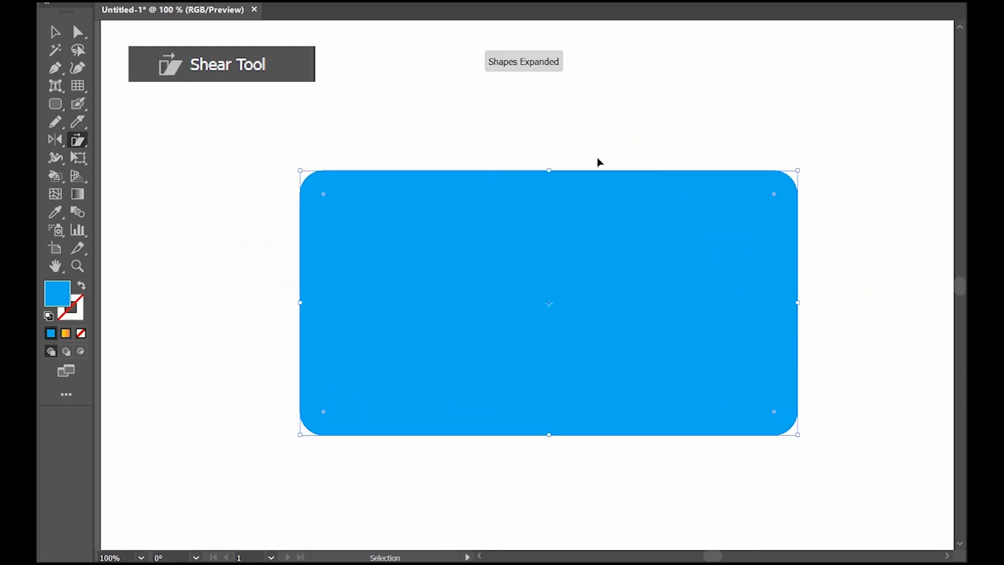
Step: Try shearing the light-blue rectangle from a reference point at its lower-right corner, and undo it
{"action": "left_click", "coordinate": [781, 416]}
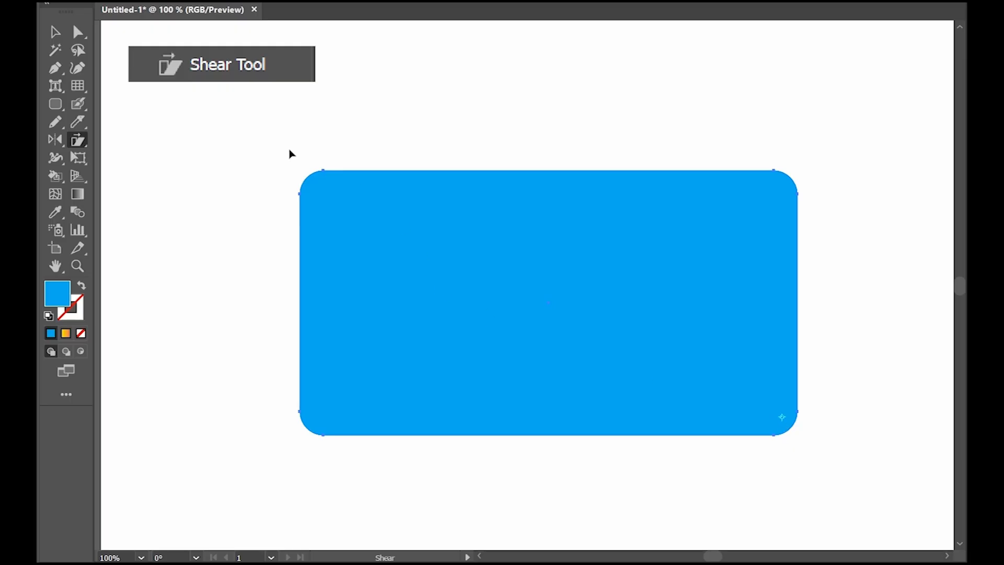
{"action": "left_click_drag", "start_coordinate": [291, 153], "coordinate": [364, 148]}
{"action": "key", "text": "ctrl+z"}
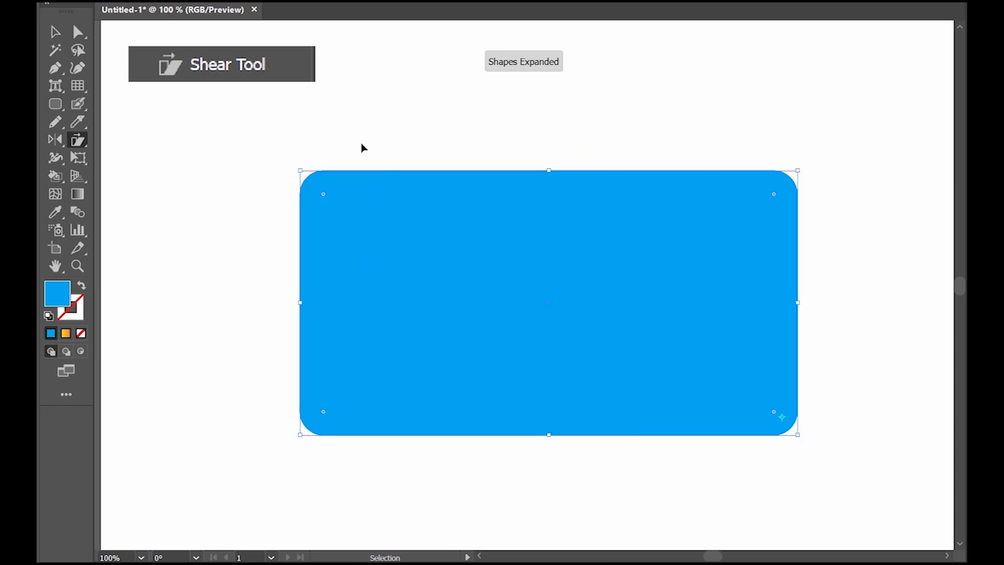
Step: Shear the light-blue rectangle slightly to the right from its bottom-edge midpoint, and shear it again from a point just below it
{"action": "left_click", "coordinate": [551, 430]}
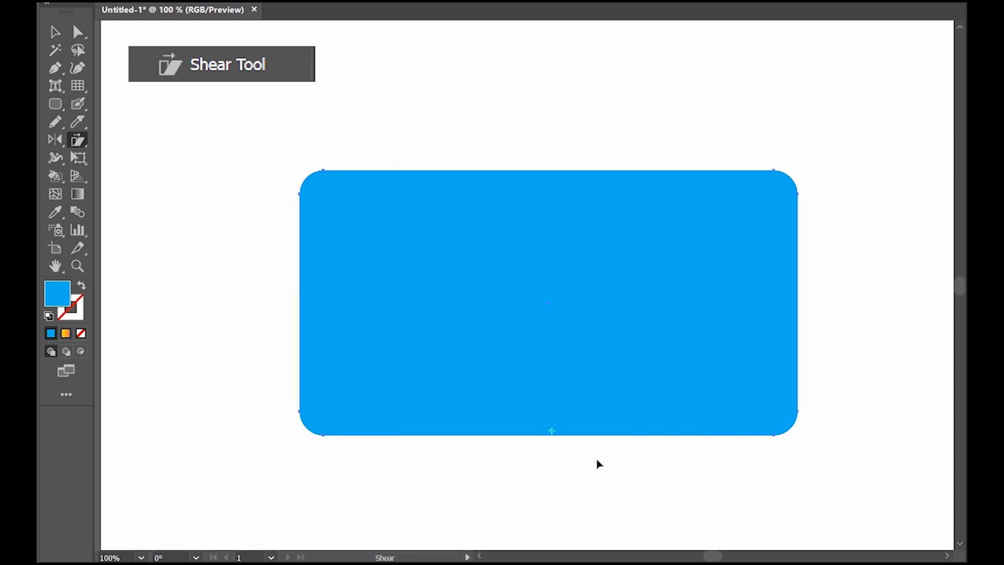
{"action": "mouse_move", "coordinate": [651, 153]}
{"action": "left_mouse_down"}
{"action": "mouse_move", "coordinate": [422, 152]}
{"action": "mouse_move", "coordinate": [383, 108]}
{"action": "mouse_move", "coordinate": [354, 153]}
{"action": "mouse_move", "coordinate": [657, 151]}
{"action": "left_mouse_up"}
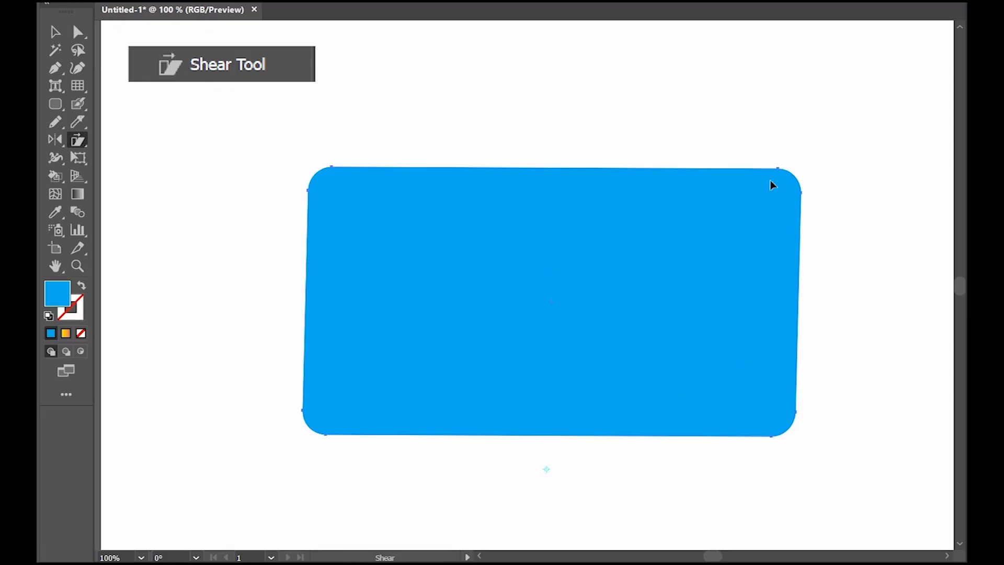
{"action": "mouse_move", "coordinate": [661, 127]}
{"action": "left_mouse_down"}
{"action": "mouse_move", "coordinate": [369, 151]}
{"action": "mouse_move", "coordinate": [664, 142]}
{"action": "left_mouse_up"}
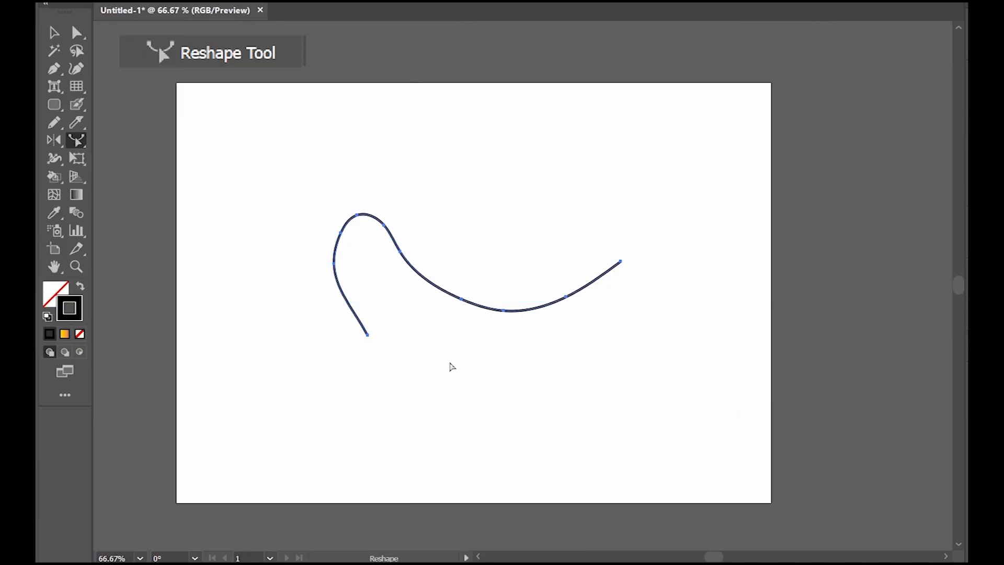
Step: Reshape the curved path with the Reshape tool by pulling its crest up and the anchor on its descending side down and left
{"action": "scroll", "coordinate": [450, 365], "scroll_direction": "up", "scroll_amount": 1}
{"action": "left_click_drag", "start_coordinate": [432, 318], "coordinate": [492, 373]}
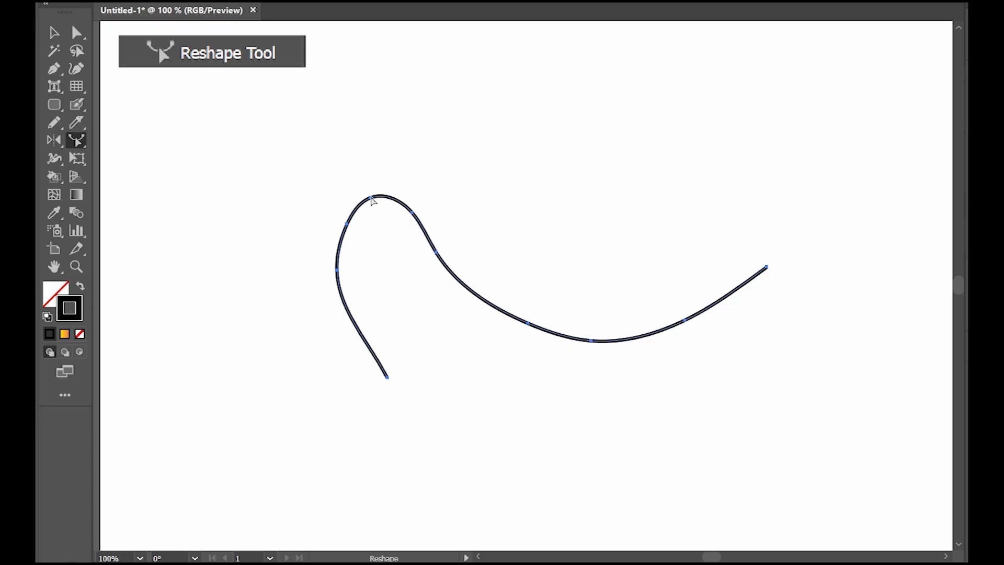
{"action": "left_click_drag", "start_coordinate": [373, 200], "coordinate": [370, 152]}
{"action": "left_click_drag", "start_coordinate": [434, 204], "coordinate": [425, 253]}
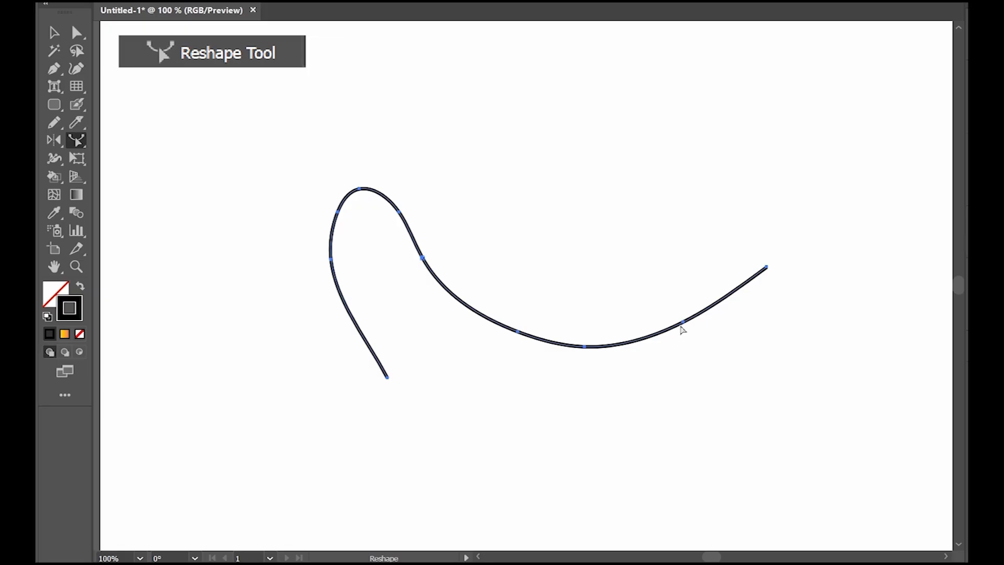
Step: Reshape the curved path by pulling the anchor near its right end up and left, and its trough straight down
{"action": "left_click_drag", "start_coordinate": [683, 324], "coordinate": [655, 274]}
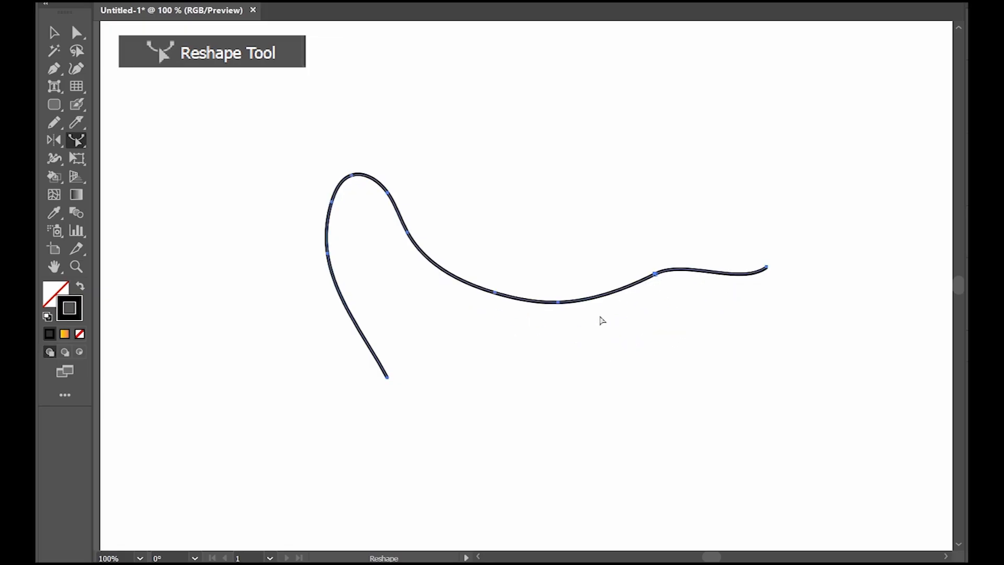
{"action": "left_click", "coordinate": [558, 303]}
{"action": "left_click_drag", "start_coordinate": [559, 304], "coordinate": [558, 353]}
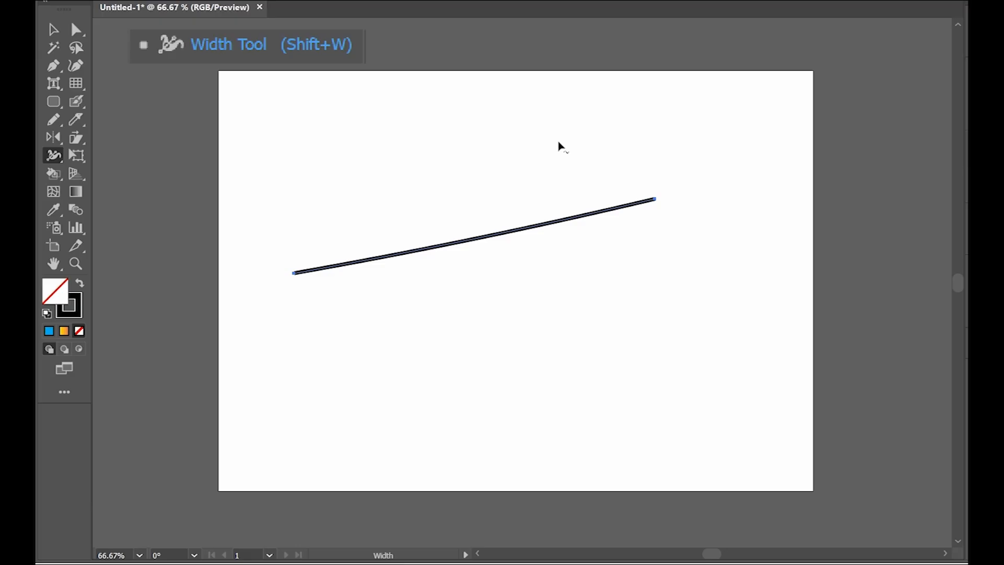
Step: Widen the straight line's stroke evenly on both sides near its lower-left end to about 1.6 cm with the Width tool
{"action": "scroll", "coordinate": [481, 267], "scroll_direction": "up", "scroll_amount": 2}
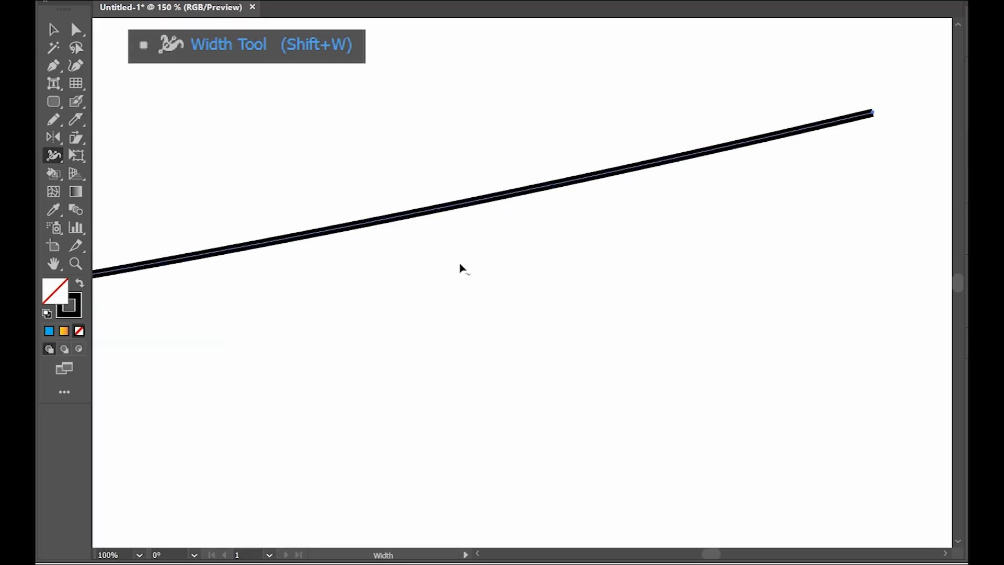
{"action": "left_click_drag", "start_coordinate": [412, 248], "coordinate": [660, 237]}
{"action": "scroll", "coordinate": [370, 256], "scroll_direction": "up", "scroll_amount": 1}
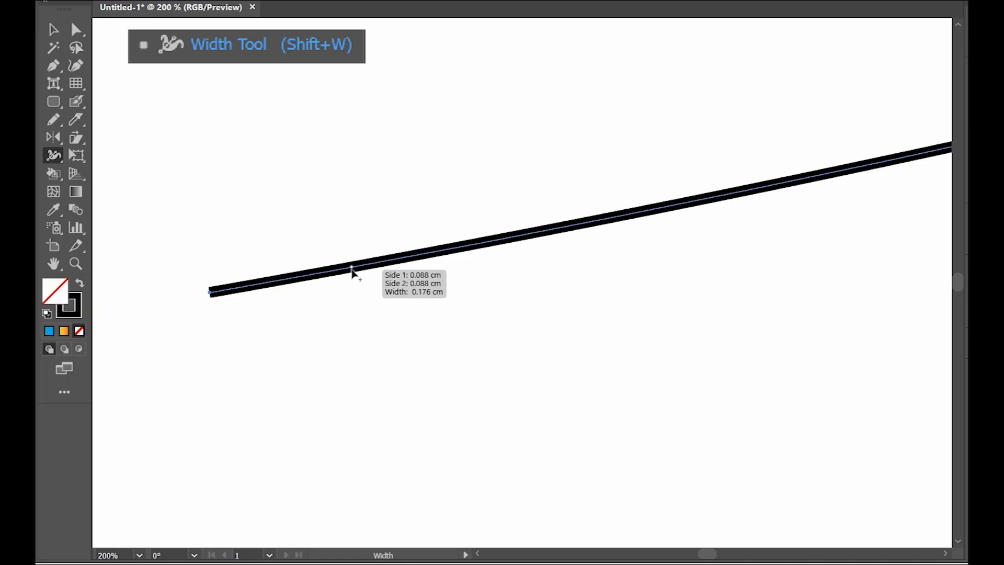
{"action": "left_click_drag", "start_coordinate": [352, 278], "coordinate": [358, 315]}
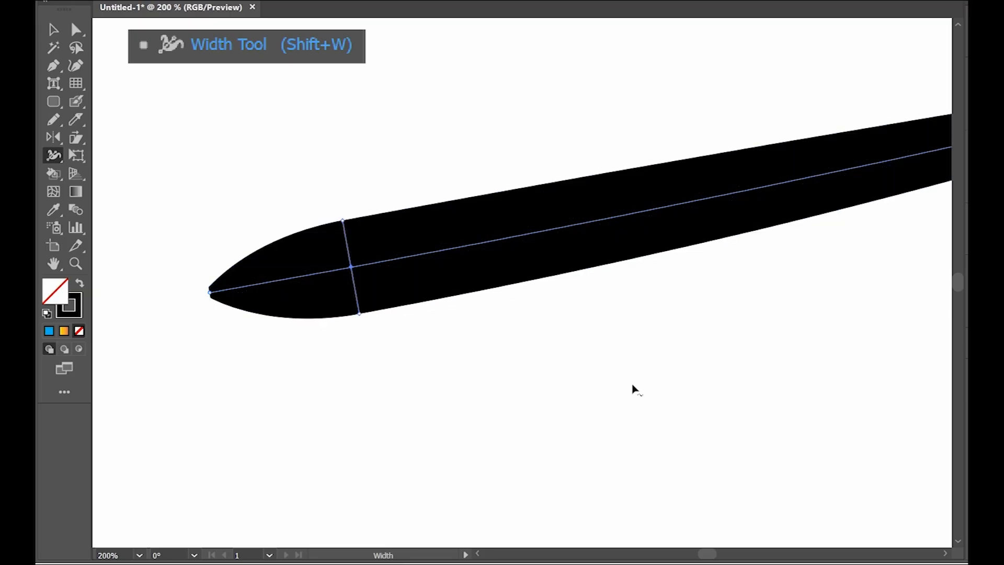
Step: Widen only the lower side of the stroke near its upper-right end to about 2 cm
{"action": "left_click_drag", "start_coordinate": [688, 381], "coordinate": [577, 401]}
{"action": "scroll", "coordinate": [579, 403], "scroll_direction": "down", "scroll_amount": 1}
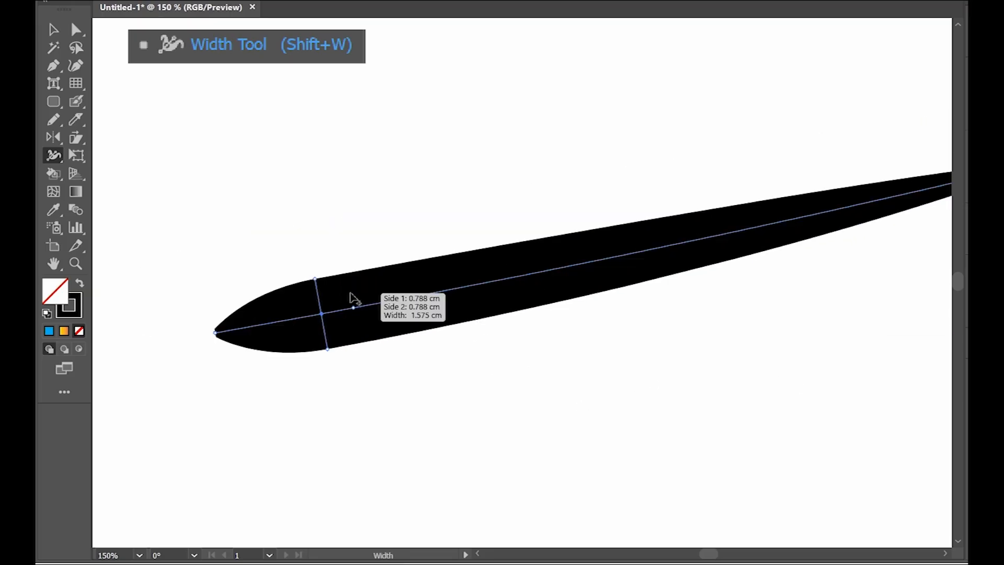
{"action": "left_click_drag", "start_coordinate": [760, 320], "coordinate": [571, 380]}
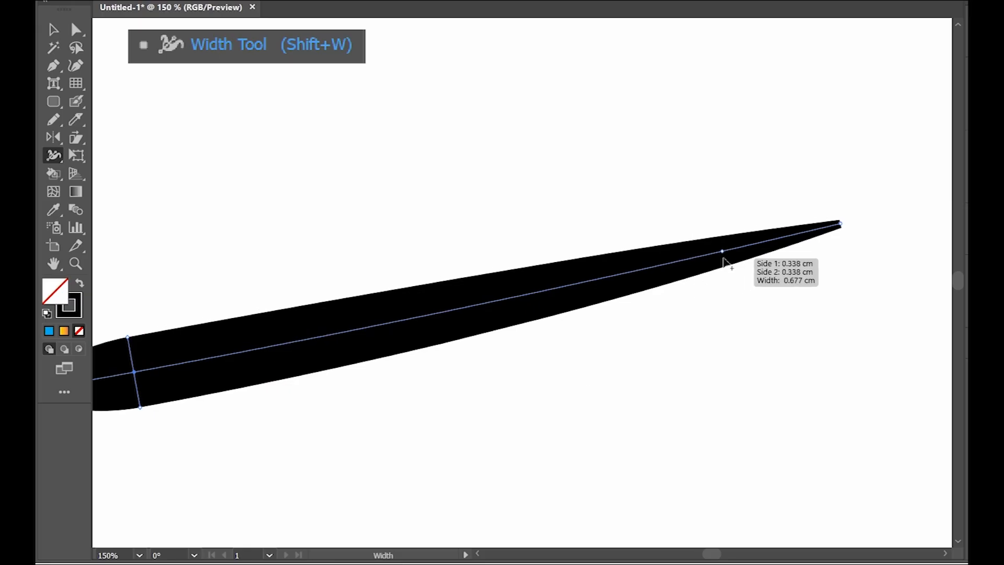
{"action": "left_click_drag", "start_coordinate": [724, 260], "coordinate": [752, 341]}
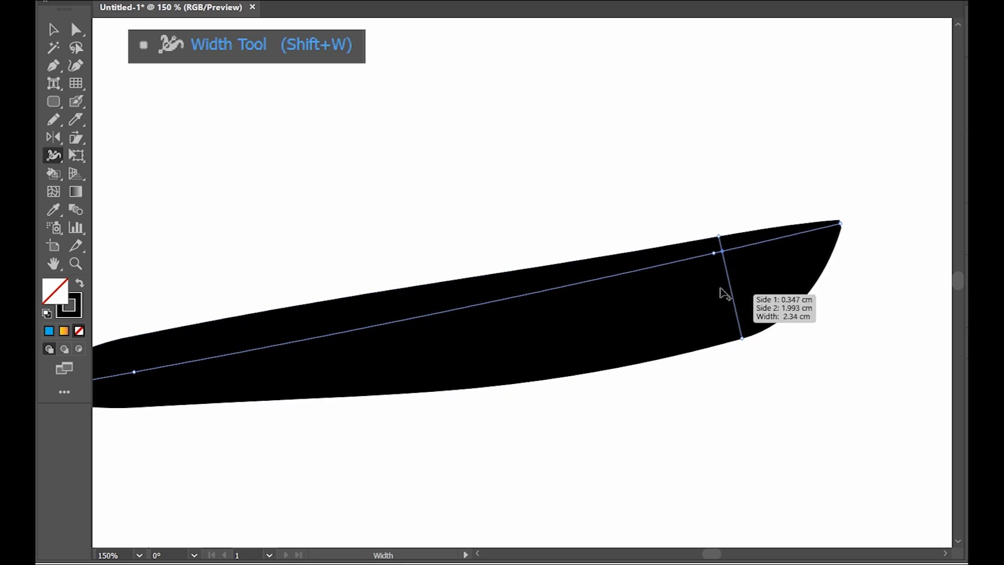
Step: Slide the one-sided width point toward the line's middle, and add another near the upper-right end, widening its lower and upper sides separately
{"action": "left_click_drag", "start_coordinate": [692, 262], "coordinate": [699, 280]}
{"action": "mouse_move", "coordinate": [703, 290]}
{"action": "left_mouse_down"}
{"action": "mouse_move", "coordinate": [523, 314]}
{"action": "mouse_move", "coordinate": [482, 334]}
{"action": "mouse_move", "coordinate": [660, 325]}
{"action": "left_mouse_up"}
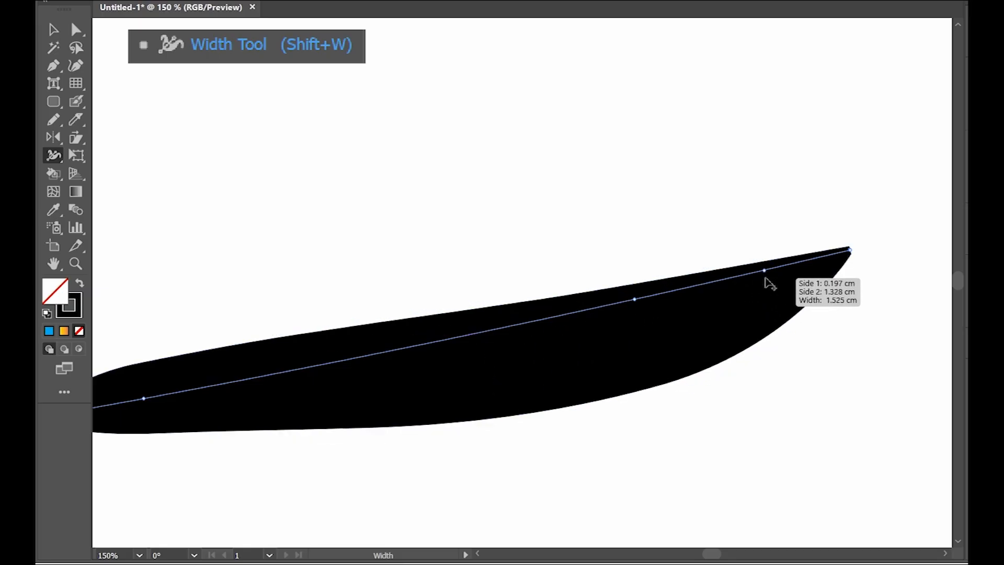
{"action": "left_click_drag", "start_coordinate": [769, 283], "coordinate": [811, 366]}
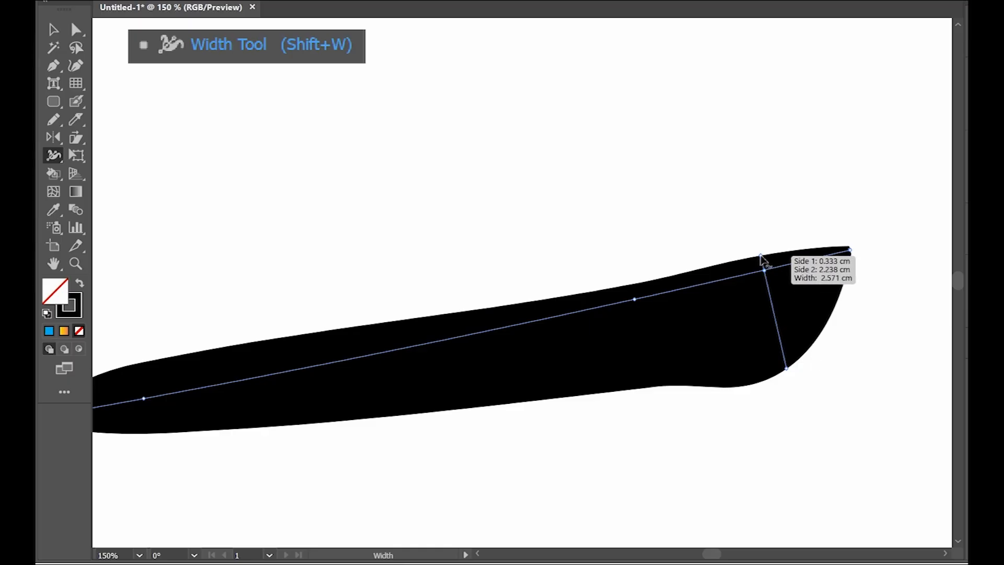
{"action": "left_click_drag", "start_coordinate": [761, 259], "coordinate": [741, 171]}
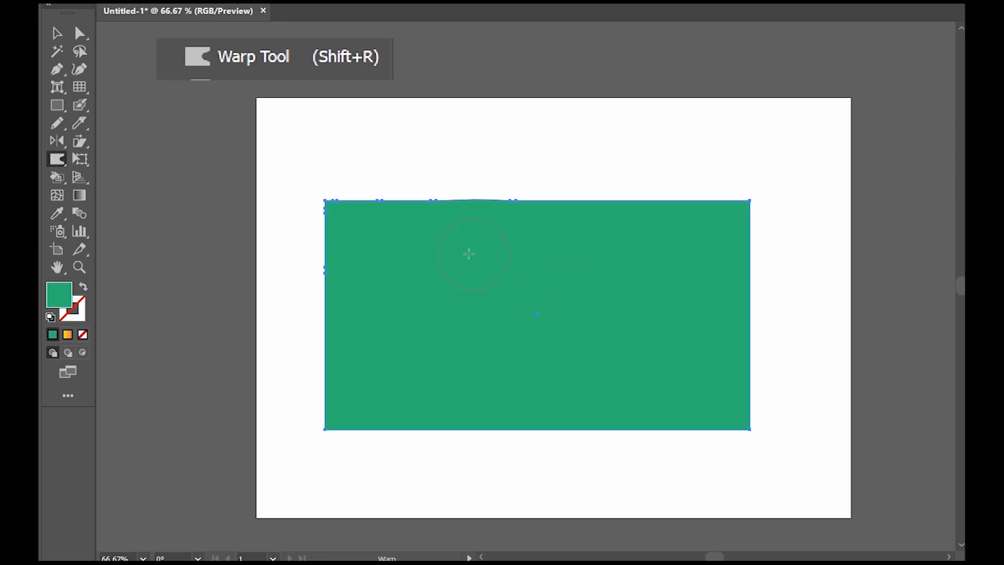
Step: Warp the green rectangle's top edge into three raised peaks and its right edge into two outward bulges
{"action": "mouse_move", "coordinate": [486, 220]}
{"action": "left_mouse_down"}
{"action": "mouse_move", "coordinate": [520, 161]}
{"action": "mouse_move", "coordinate": [518, 170]}
{"action": "left_mouse_up"}
{"action": "left_click_drag", "start_coordinate": [586, 219], "coordinate": [601, 175]}
{"action": "left_click_drag", "start_coordinate": [701, 220], "coordinate": [717, 178]}
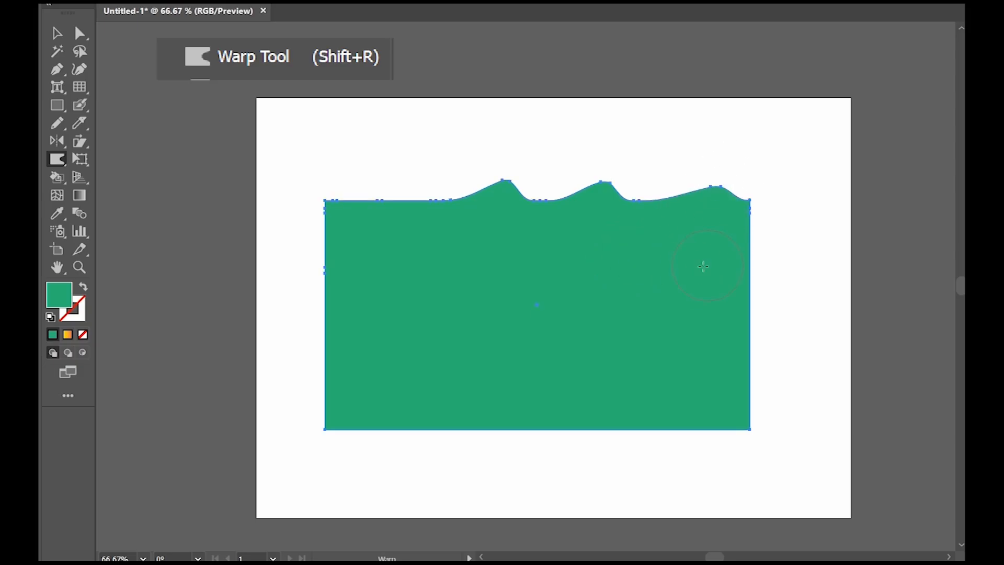
{"action": "left_click_drag", "start_coordinate": [703, 267], "coordinate": [773, 277]}
{"action": "left_click_drag", "start_coordinate": [733, 366], "coordinate": [761, 382]}
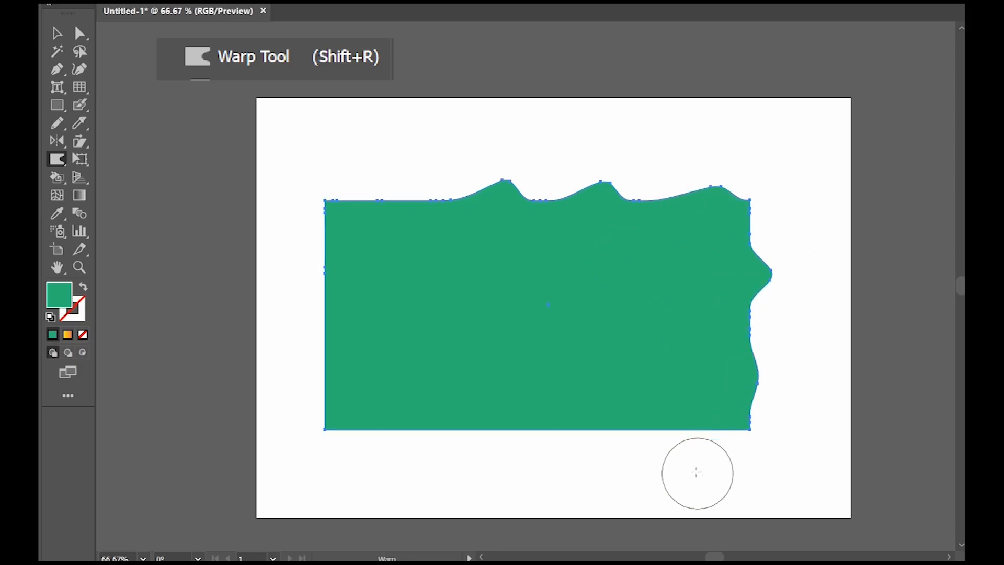
Step: Warp three upward dents into the green shape's bottom edge
{"action": "left_click_drag", "start_coordinate": [697, 472], "coordinate": [683, 379]}
{"action": "left_click_drag", "start_coordinate": [582, 466], "coordinate": [596, 387]}
{"action": "left_click_drag", "start_coordinate": [478, 437], "coordinate": [468, 367]}
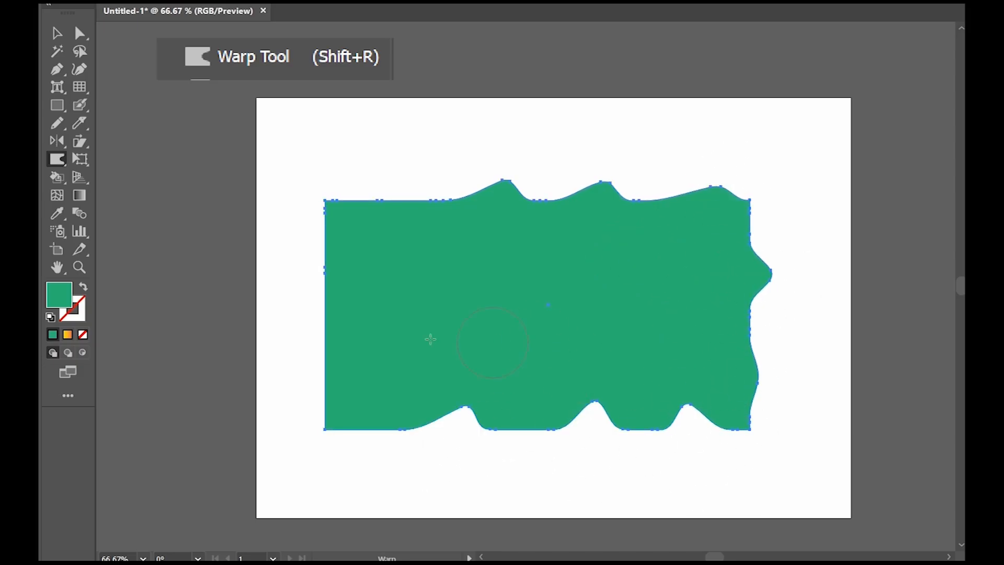
Step: Warp the green shape's left edge inward in two places, and push and pull its top and right edges further in and out
{"action": "left_click_drag", "start_coordinate": [292, 352], "coordinate": [418, 384]}
{"action": "left_click_drag", "start_coordinate": [297, 238], "coordinate": [460, 334]}
{"action": "left_click_drag", "start_coordinate": [390, 175], "coordinate": [491, 372]}
{"action": "left_click_drag", "start_coordinate": [529, 275], "coordinate": [562, 170]}
{"action": "left_click_drag", "start_coordinate": [646, 175], "coordinate": [620, 311]}
{"action": "left_click_drag", "start_coordinate": [727, 267], "coordinate": [829, 233]}
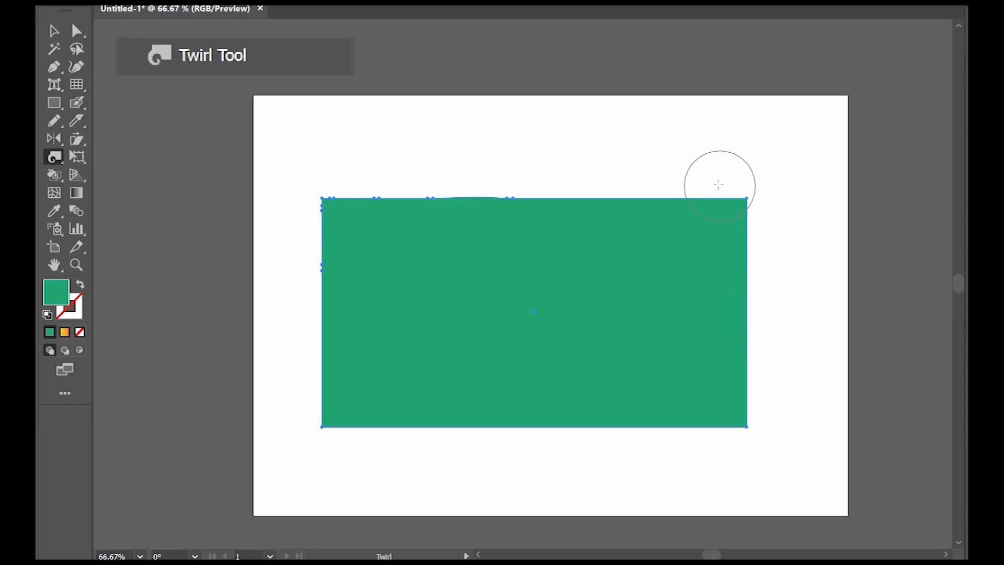
Step: Twirl the green rectangle's outline at its upper-left and both lower corners and along its top, bottom and right edges
{"action": "left_click_drag", "start_coordinate": [689, 175], "coordinate": [689, 174]}
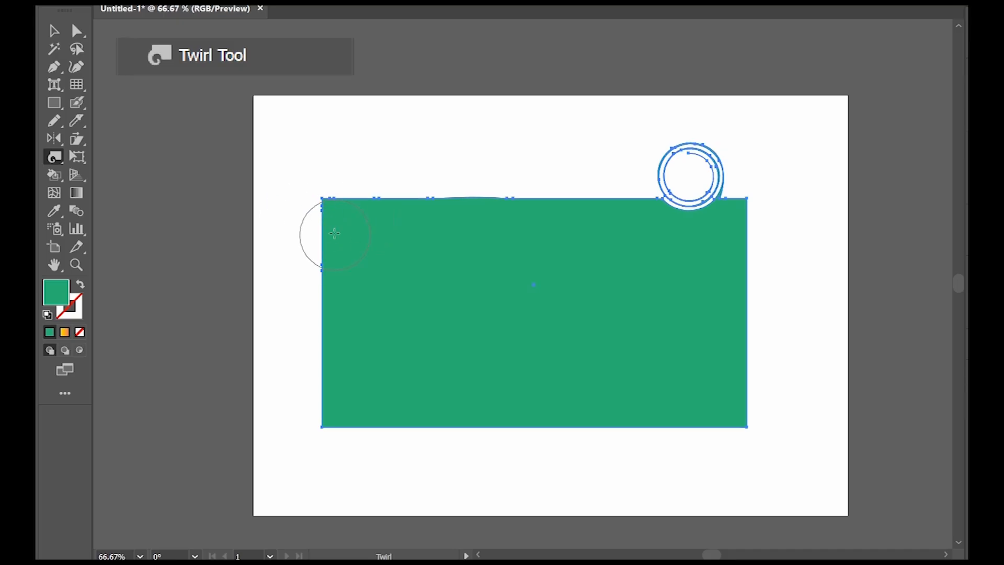
{"action": "left_click_drag", "start_coordinate": [314, 231], "coordinate": [333, 225]}
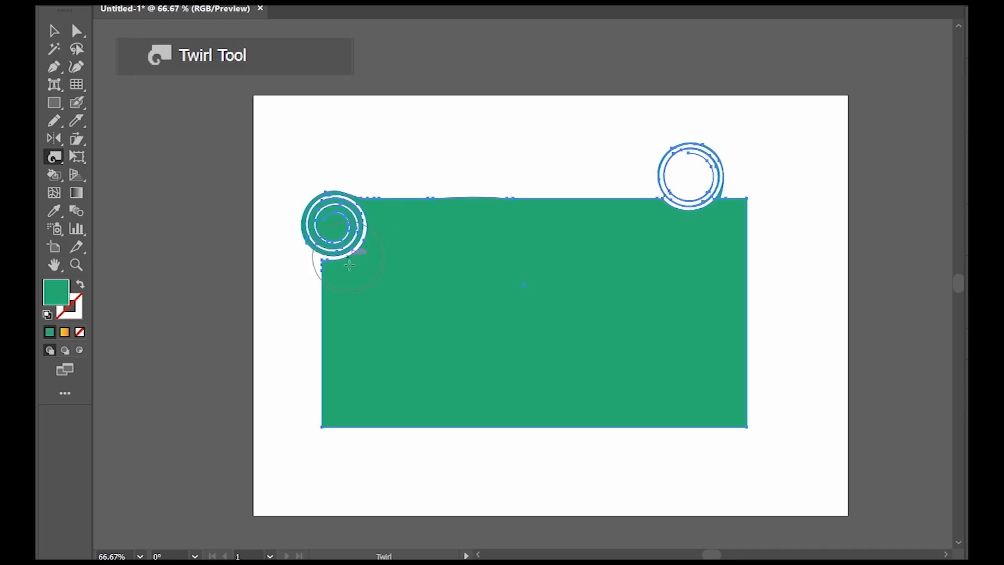
{"action": "left_click_drag", "start_coordinate": [330, 428], "coordinate": [320, 440]}
{"action": "left_click_drag", "start_coordinate": [567, 438], "coordinate": [567, 439]}
{"action": "left_click_drag", "start_coordinate": [754, 437], "coordinate": [754, 437]}
{"action": "left_click_drag", "start_coordinate": [730, 312], "coordinate": [731, 312]}
{"action": "left_click_drag", "start_coordinate": [548, 190], "coordinate": [548, 190]}
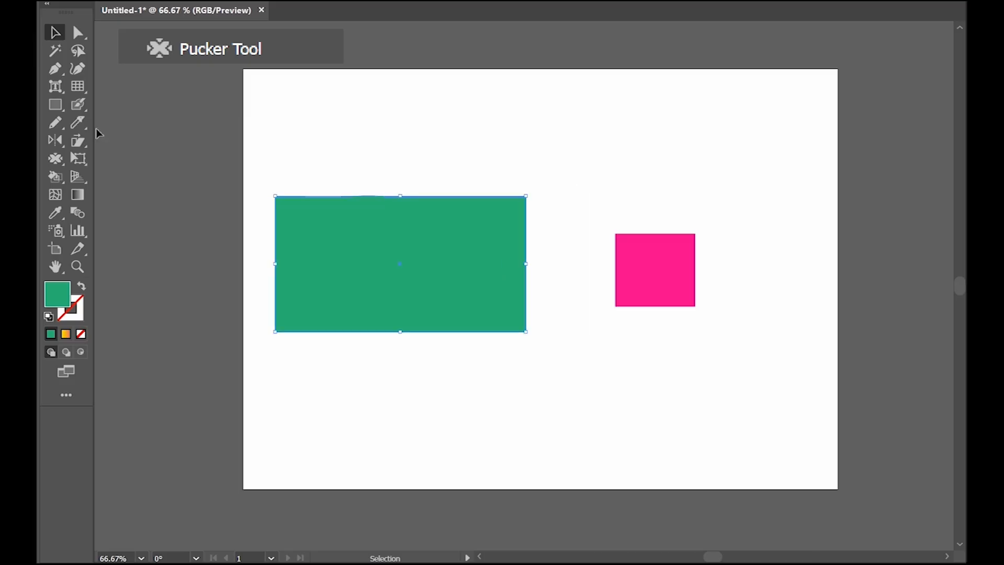
Step: Pucker the outline of the green rectangle inward along its top, bottom and right edges and at its corners
{"action": "left_click", "coordinate": [62, 158]}
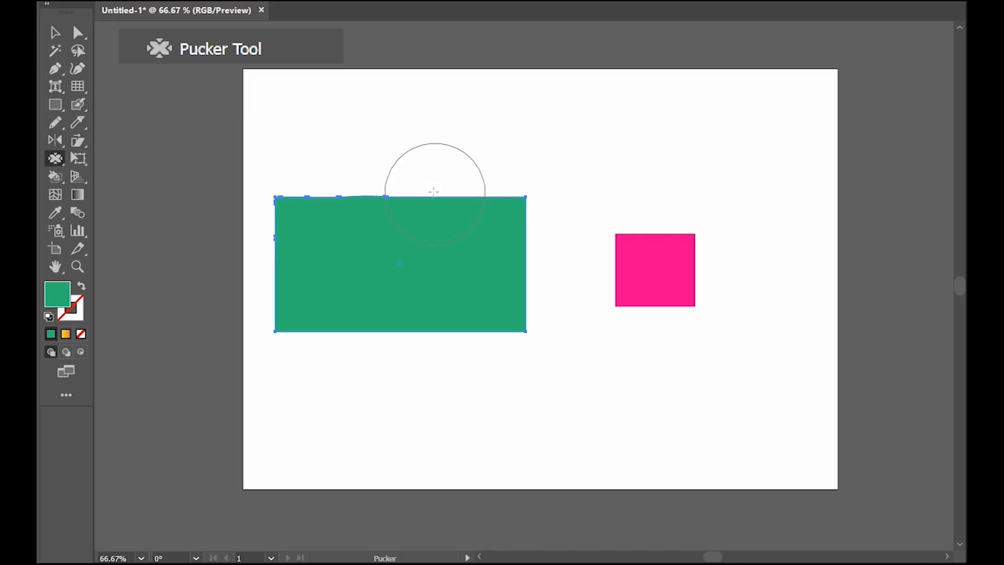
{"action": "mouse_move", "coordinate": [434, 184]}
{"action": "left_mouse_down"}
{"action": "mouse_move", "coordinate": [359, 174]}
{"action": "mouse_move", "coordinate": [474, 187]}
{"action": "mouse_move", "coordinate": [475, 215]}
{"action": "mouse_move", "coordinate": [413, 231]}
{"action": "mouse_move", "coordinate": [392, 195]}
{"action": "mouse_move", "coordinate": [397, 178]}
{"action": "mouse_move", "coordinate": [307, 183]}
{"action": "mouse_move", "coordinate": [355, 287]}
{"action": "mouse_move", "coordinate": [309, 354]}
{"action": "mouse_move", "coordinate": [329, 311]}
{"action": "mouse_move", "coordinate": [411, 354]}
{"action": "mouse_move", "coordinate": [495, 277]}
{"action": "mouse_move", "coordinate": [511, 287]}
{"action": "left_mouse_up"}
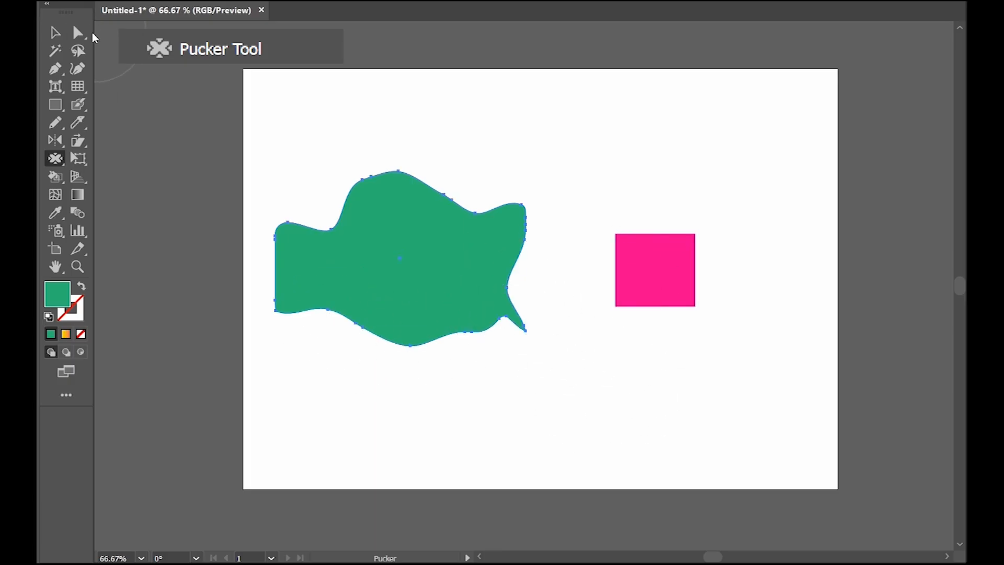
Step: Select the pink square and pucker it toward its centre and left side with the Pucker tool
{"action": "left_click", "coordinate": [62, 33]}
{"action": "left_click", "coordinate": [657, 296]}
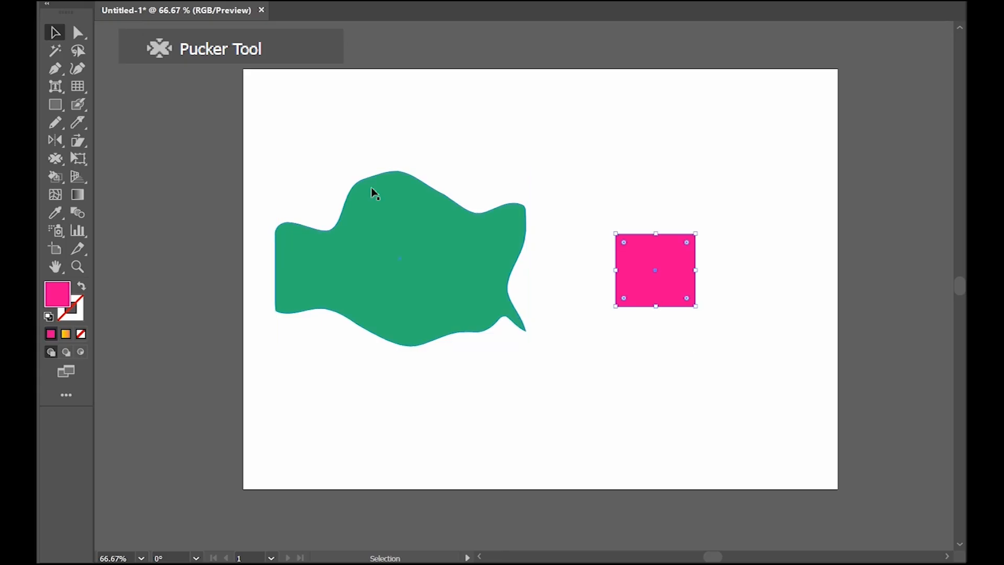
{"action": "left_click", "coordinate": [56, 159]}
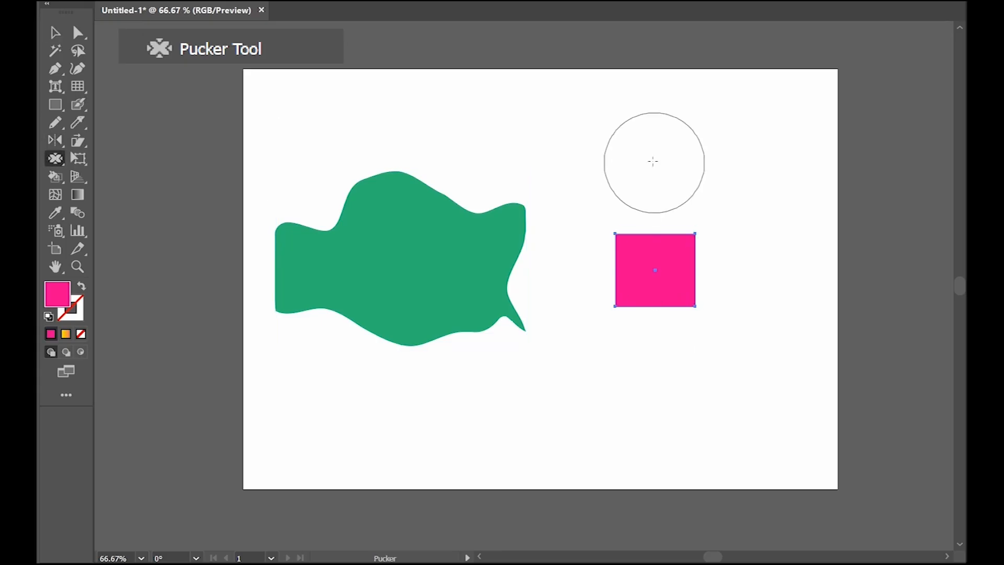
{"action": "left_click", "coordinate": [654, 266]}
{"action": "mouse_move", "coordinate": [654, 264]}
{"action": "left_mouse_down"}
{"action": "mouse_move", "coordinate": [708, 215]}
{"action": "mouse_move", "coordinate": [605, 218]}
{"action": "mouse_move", "coordinate": [622, 283]}
{"action": "left_mouse_up"}
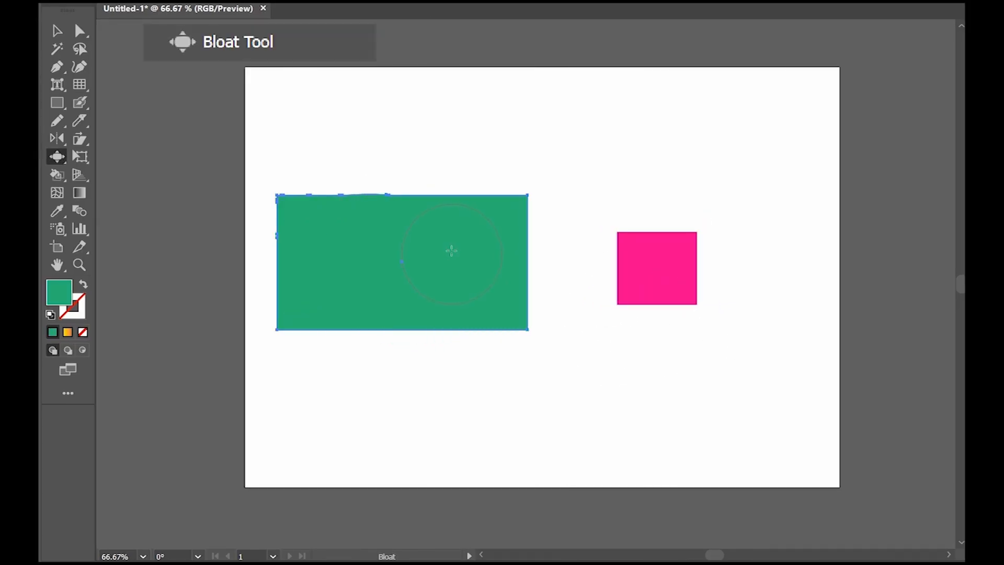
Step: Bloat round bulges out of the green rectangle's top and right edges, and round hollows into its upper-left corner and bottom edge
{"action": "left_click", "coordinate": [468, 205]}
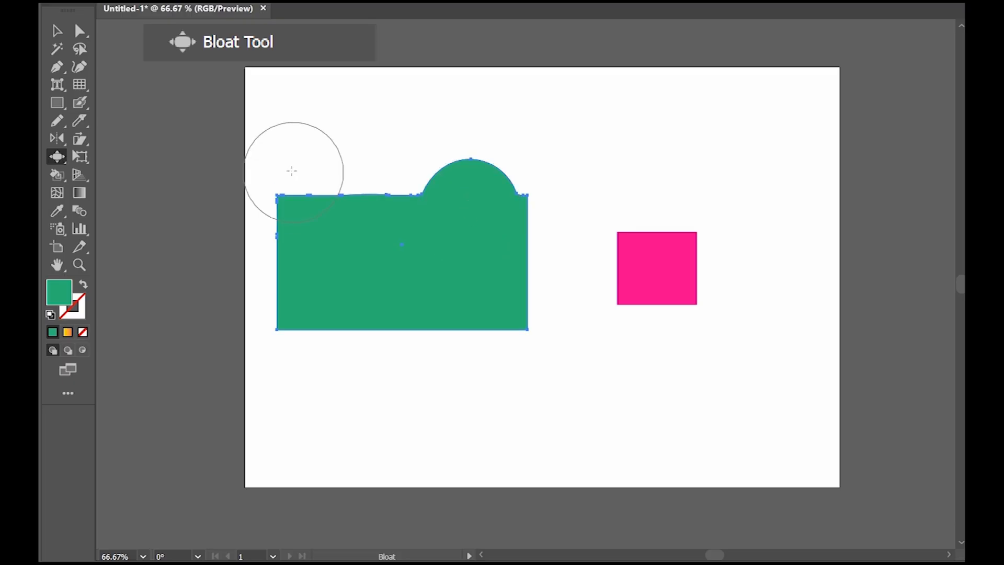
{"action": "left_click", "coordinate": [313, 175]}
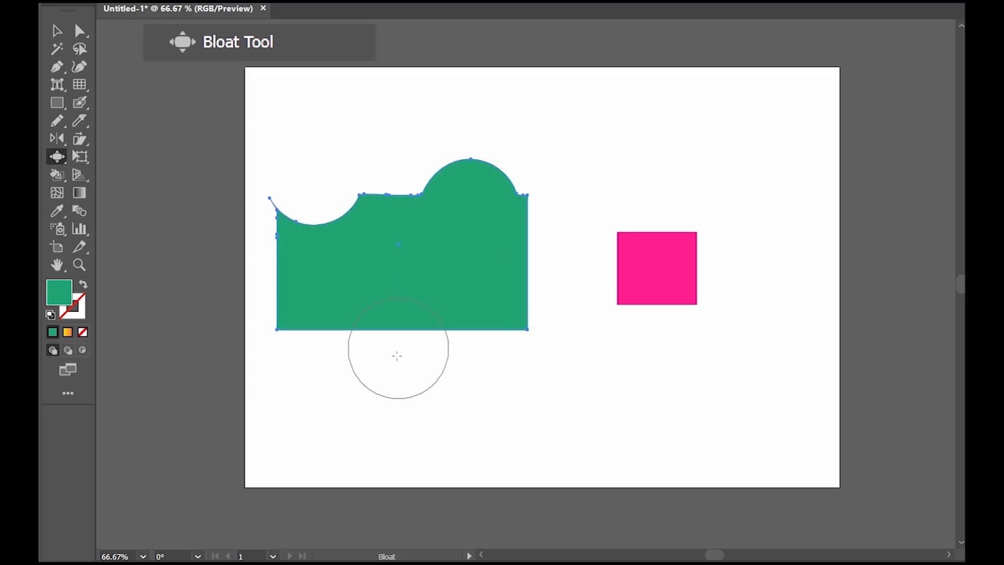
{"action": "left_click", "coordinate": [409, 328]}
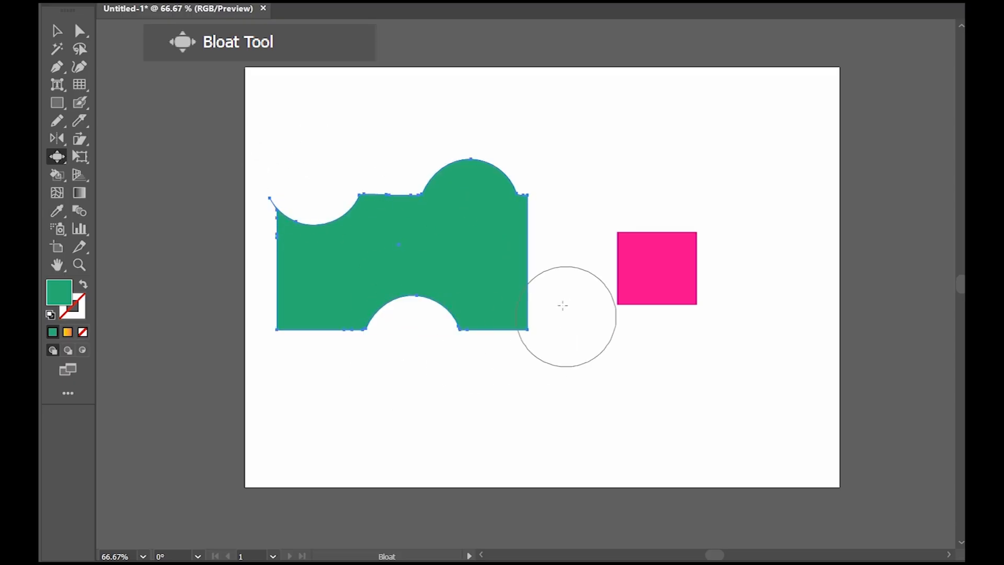
{"action": "left_click", "coordinate": [498, 262]}
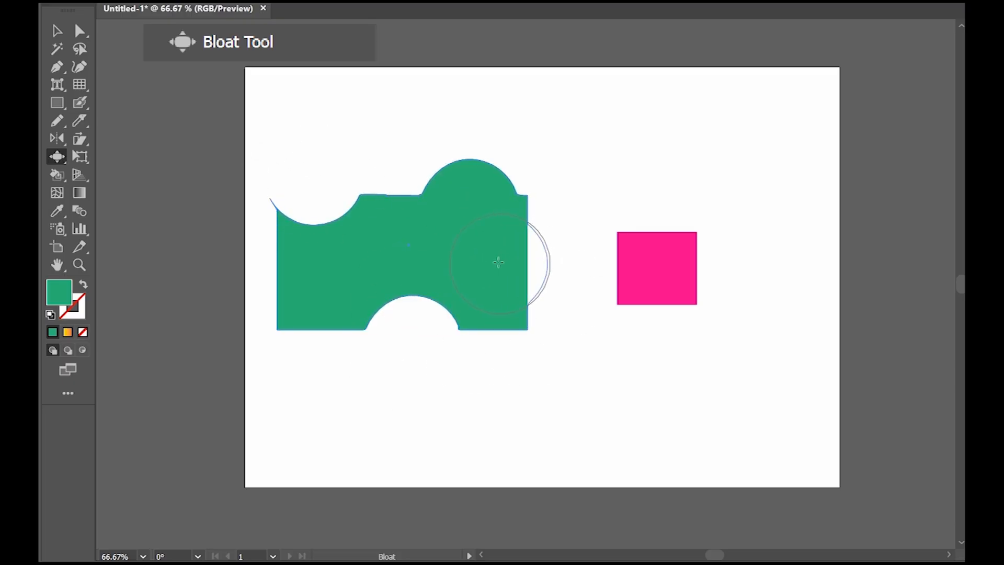
{"action": "left_click", "coordinate": [302, 334]}
Step: Select the pink square and bloat it downward and outward on its right side
{"action": "left_click", "coordinate": [674, 296]}
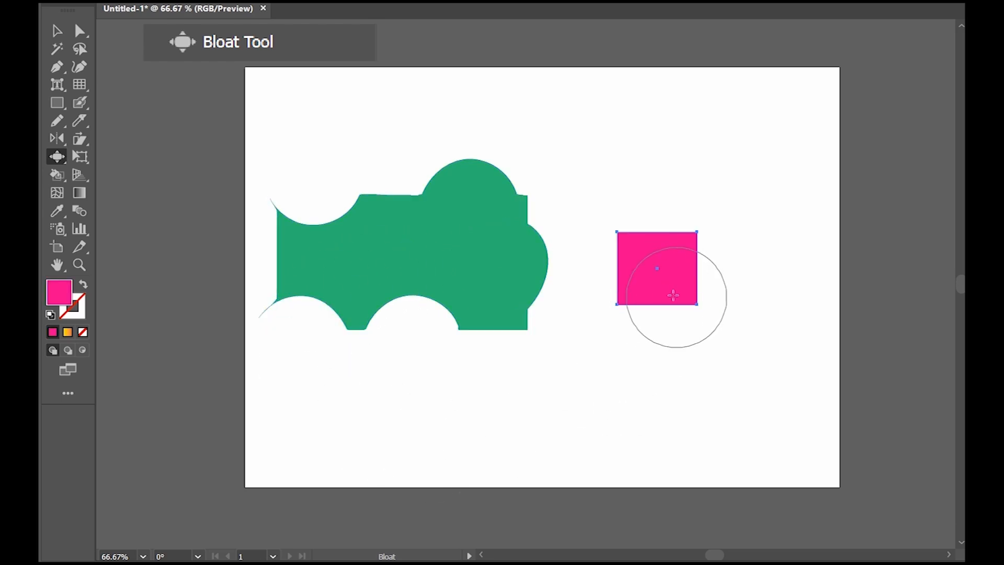
{"action": "left_click", "coordinate": [674, 295]}
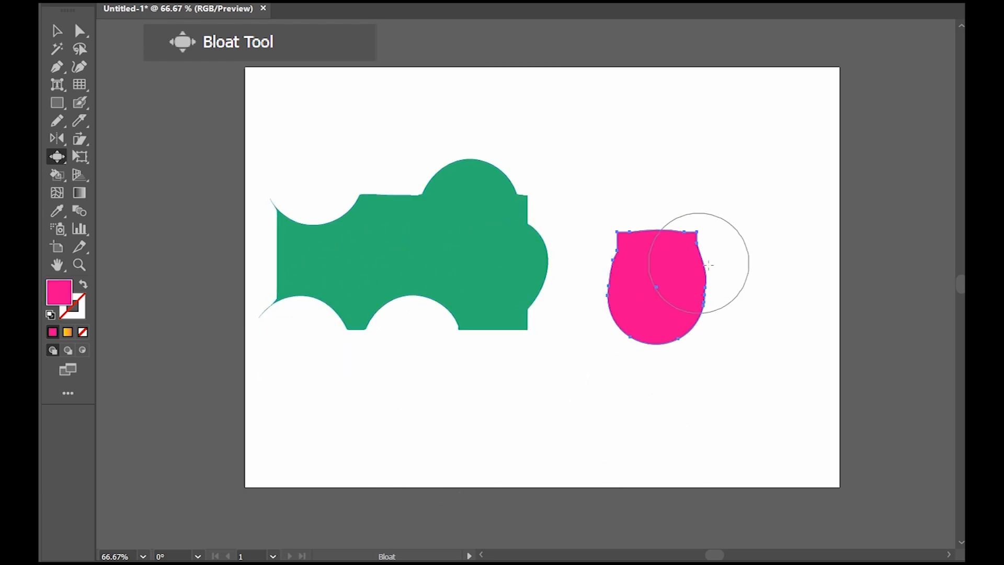
{"action": "mouse_move", "coordinate": [709, 265]}
{"action": "left_mouse_down"}
{"action": "mouse_move", "coordinate": [720, 287]}
{"action": "mouse_move", "coordinate": [668, 354]}
{"action": "mouse_move", "coordinate": [635, 228]}
{"action": "mouse_move", "coordinate": [705, 281]}
{"action": "left_mouse_up"}
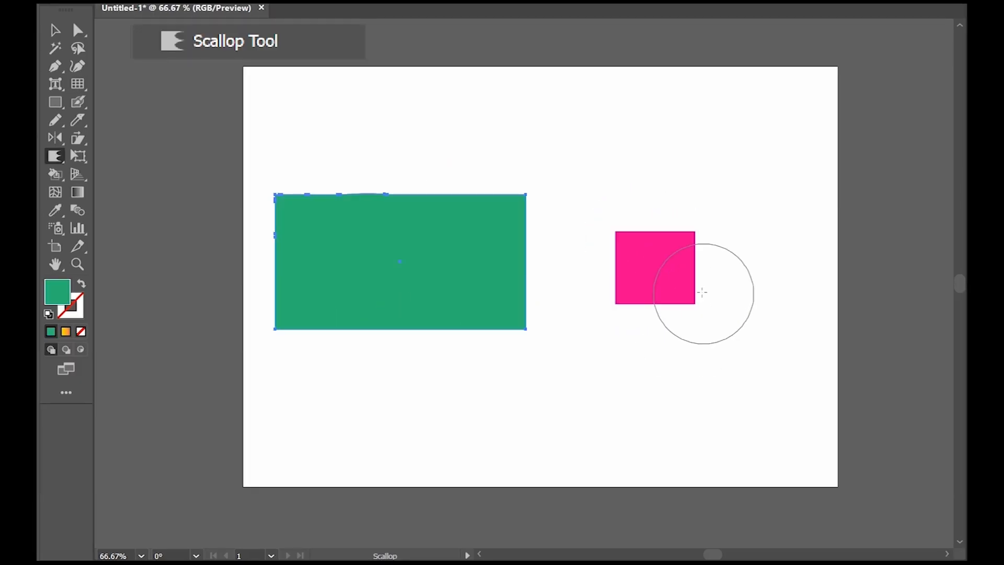
Step: Select the pink square and scallop all four of its edges toward the centre with the Scallop tool
{"action": "left_click", "coordinate": [72, 35]}
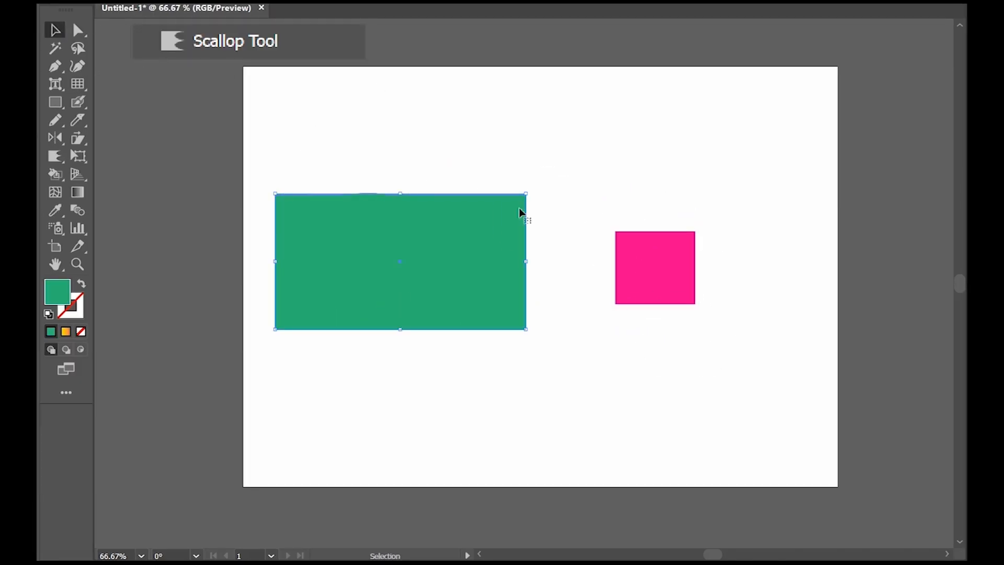
{"action": "left_click", "coordinate": [632, 273]}
{"action": "left_click", "coordinate": [55, 156]}
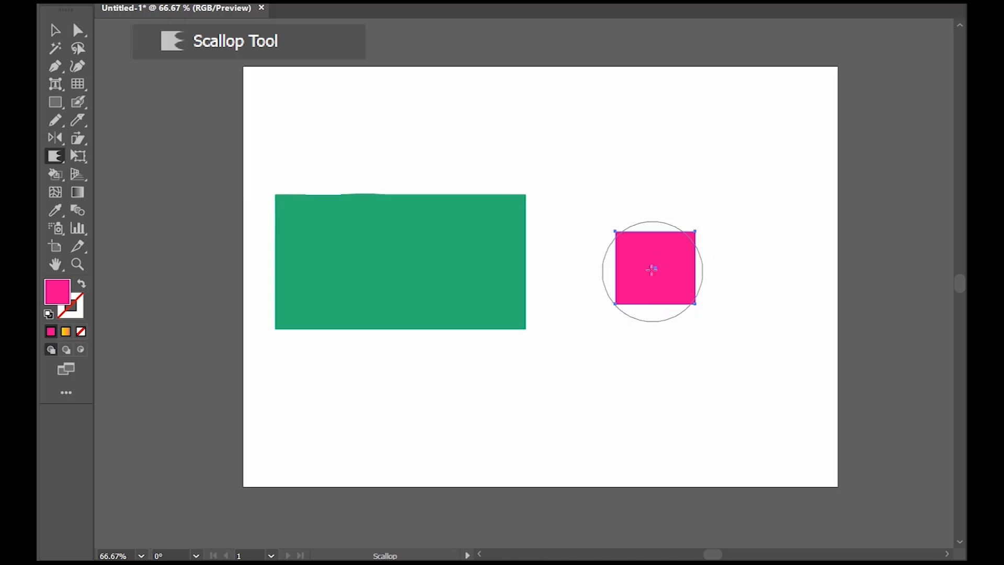
{"action": "left_click_drag", "start_coordinate": [654, 269], "coordinate": [654, 268]}
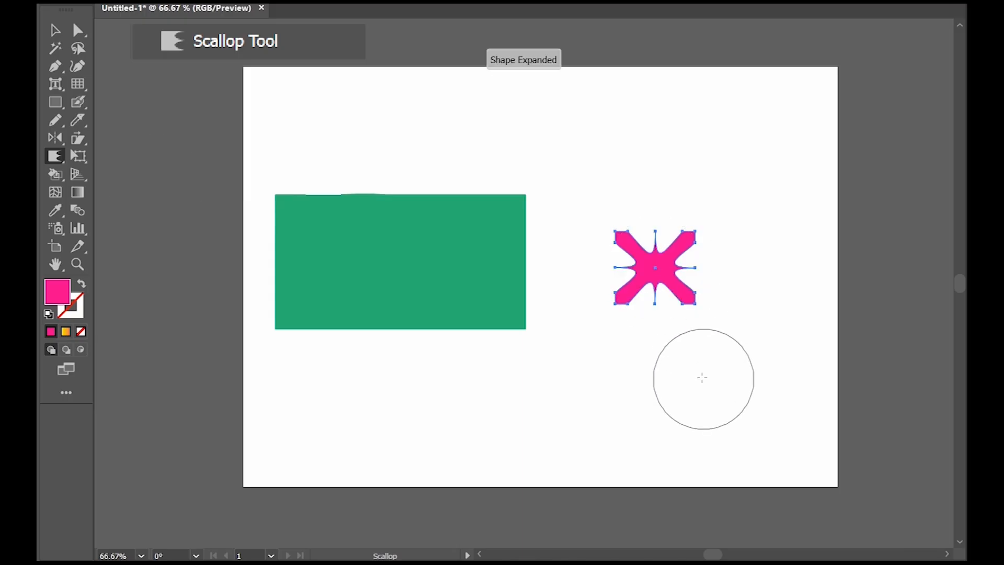
Step: Select the green rectangle and scallop spiked notches into its top, right, bottom and left edges
{"action": "left_click", "coordinate": [52, 32]}
{"action": "left_click", "coordinate": [340, 246]}
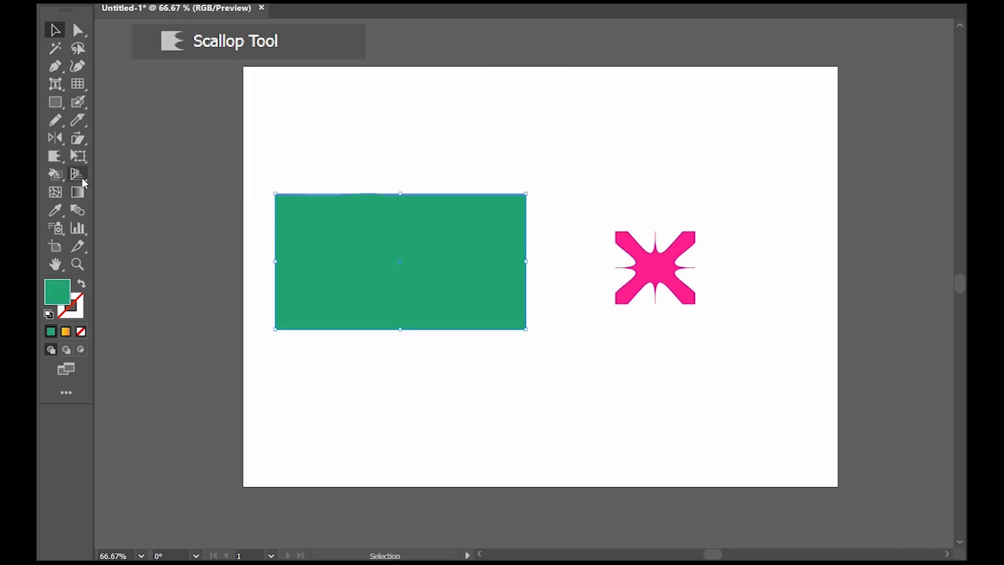
{"action": "left_click", "coordinate": [55, 155]}
{"action": "mouse_move", "coordinate": [339, 220]}
{"action": "left_mouse_down"}
{"action": "mouse_move", "coordinate": [481, 230]}
{"action": "mouse_move", "coordinate": [414, 306]}
{"action": "mouse_move", "coordinate": [277, 254]}
{"action": "left_mouse_up"}
{"action": "left_click", "coordinate": [55, 29]}
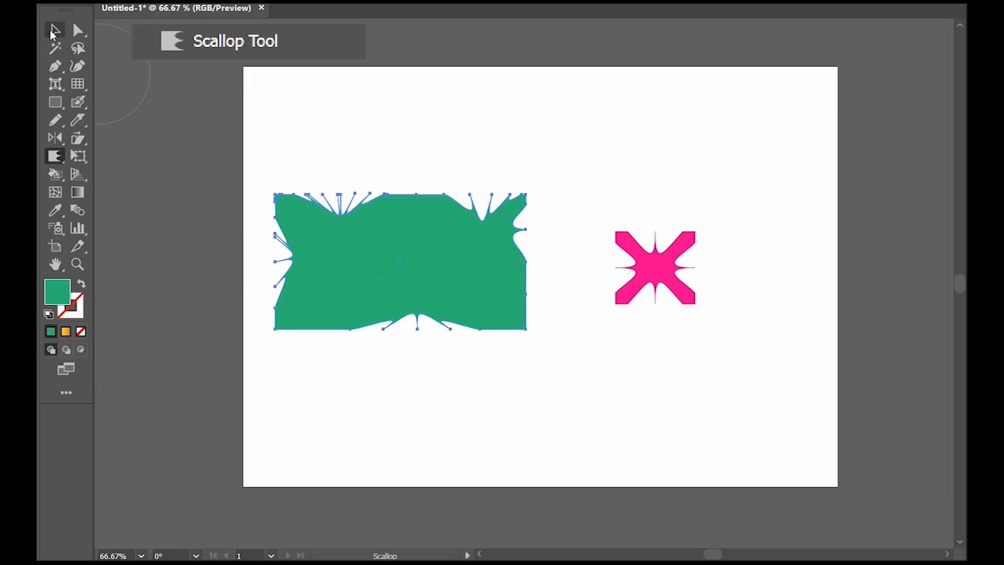
Step: Crystallize the pink square outward from its centre, and pull spikes out of the green rectangle's edges with the Crystallize tool
{"action": "left_click", "coordinate": [643, 221]}
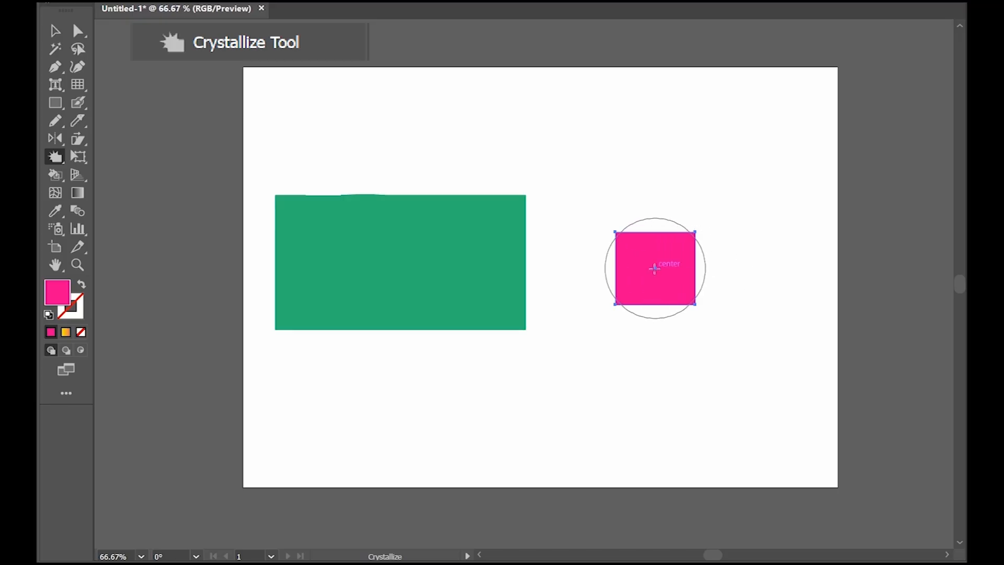
{"action": "left_click_drag", "start_coordinate": [655, 268], "coordinate": [655, 269]}
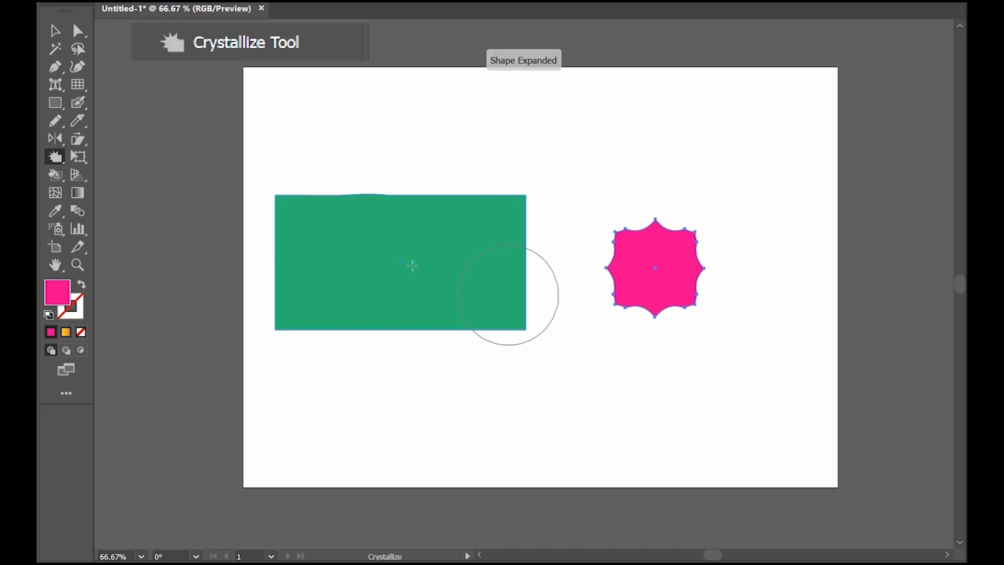
{"action": "mouse_move", "coordinate": [264, 215]}
{"action": "left_mouse_down"}
{"action": "mouse_move", "coordinate": [410, 197]}
{"action": "mouse_move", "coordinate": [497, 260]}
{"action": "mouse_move", "coordinate": [347, 350]}
{"action": "mouse_move", "coordinate": [285, 354]}
{"action": "left_mouse_up"}
{"action": "left_click", "coordinate": [55, 31]}
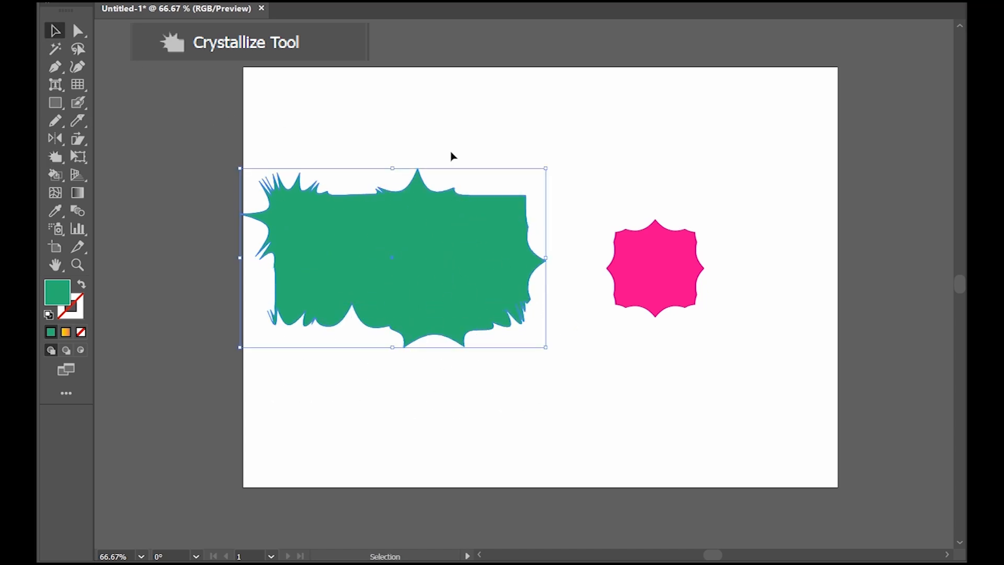
{"action": "left_click", "coordinate": [453, 155]}
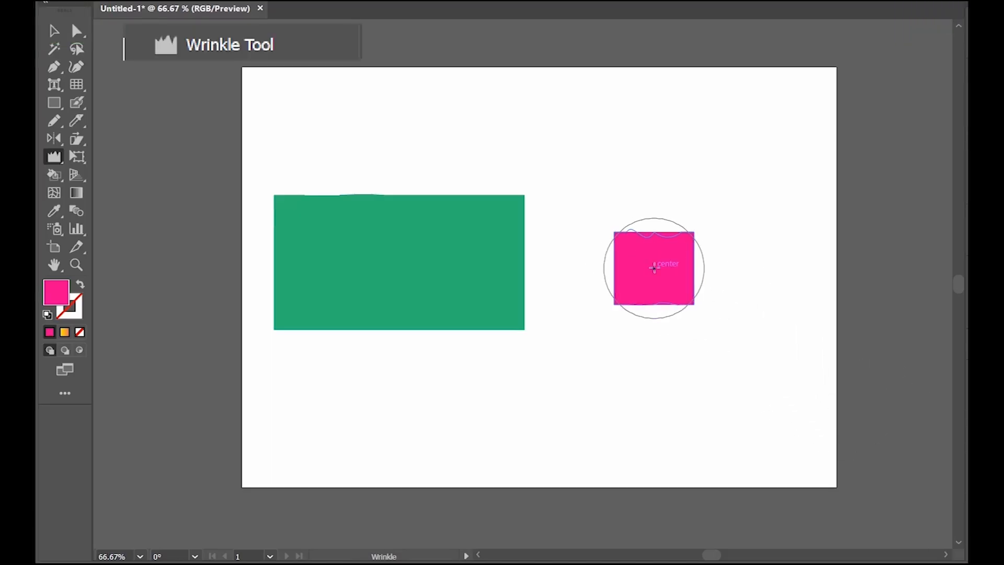
Step: Wrinkle the pink square's top and bottom edges with the Wrinkle tool, and treat the green rectangle the same way
{"action": "left_click_drag", "start_coordinate": [654, 267], "coordinate": [668, 266]}
{"action": "key", "text": "v"}
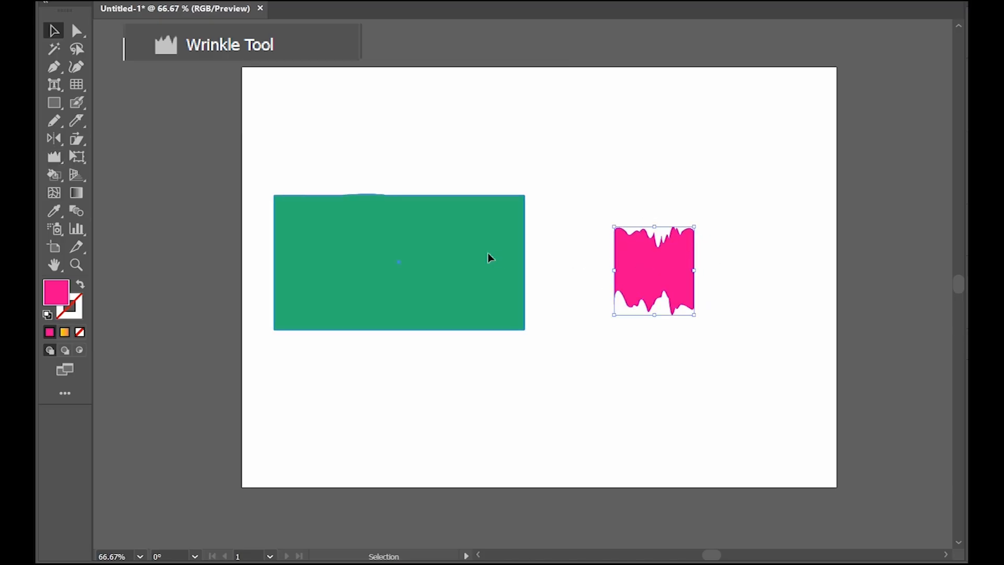
{"action": "left_click", "coordinate": [489, 257], "text": "ctrl"}
{"action": "mouse_move", "coordinate": [314, 197]}
{"action": "left_mouse_down"}
{"action": "mouse_move", "coordinate": [490, 209]}
{"action": "mouse_move", "coordinate": [456, 324]}
{"action": "mouse_move", "coordinate": [368, 360]}
{"action": "left_mouse_up"}
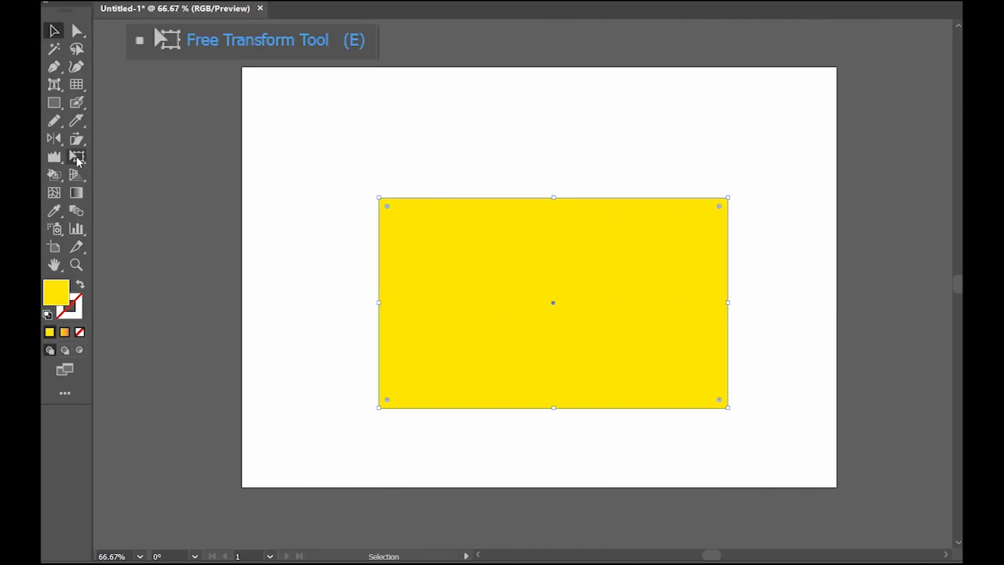
Step: Free-transform the yellow rectangle by moving its top edge slightly down and to the left
{"action": "left_click", "coordinate": [77, 158]}
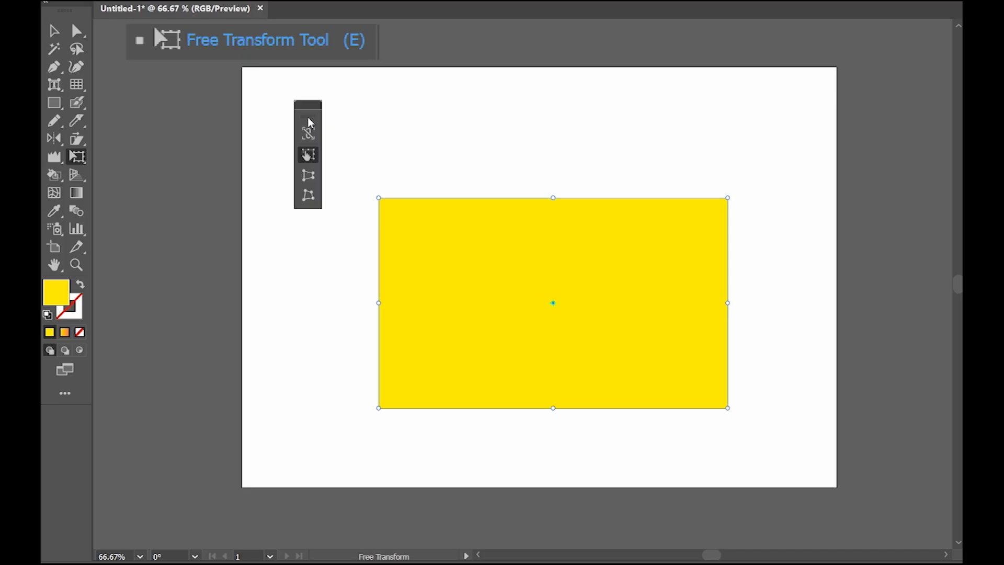
{"action": "left_click_drag", "start_coordinate": [311, 122], "coordinate": [311, 161]}
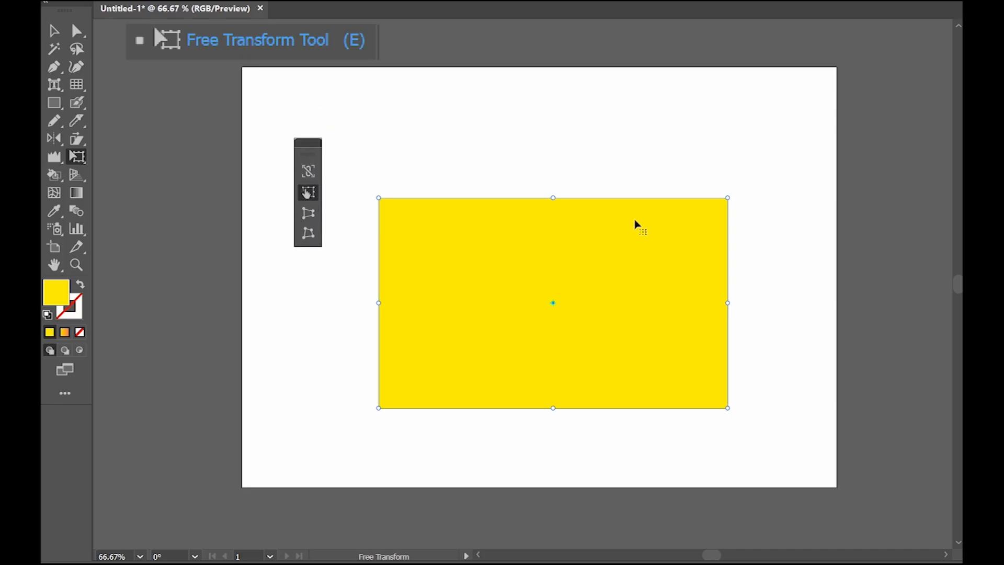
{"action": "mouse_move", "coordinate": [552, 197]}
{"action": "left_mouse_down"}
{"action": "mouse_move", "coordinate": [562, 164]}
{"action": "mouse_move", "coordinate": [509, 222]}
{"action": "mouse_move", "coordinate": [596, 216]}
{"action": "mouse_move", "coordinate": [441, 231]}
{"action": "mouse_move", "coordinate": [417, 249]}
{"action": "mouse_move", "coordinate": [561, 206]}
{"action": "mouse_move", "coordinate": [548, 208]}
{"action": "left_mouse_up"}
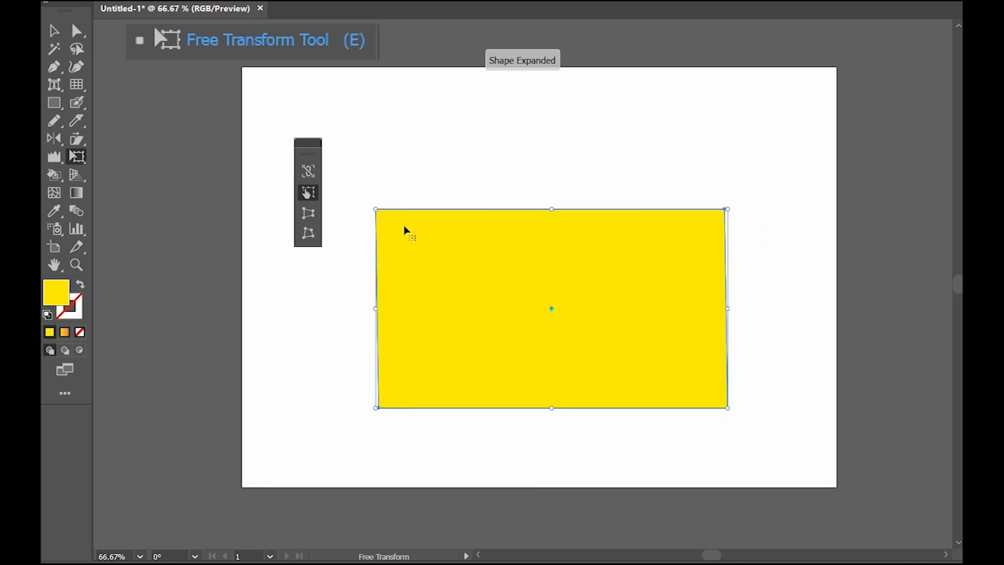
Step: Narrow the yellow shape's left side with Perspective Distort, and pull its upper-right corner up and outward with Free Distort
{"action": "left_click", "coordinate": [316, 216]}
{"action": "left_click_drag", "start_coordinate": [378, 211], "coordinate": [385, 257]}
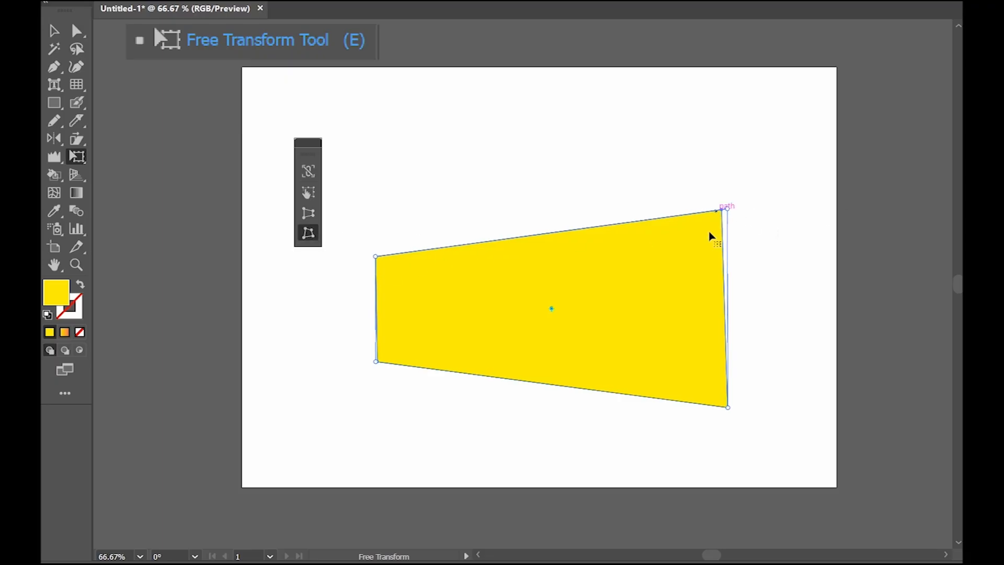
{"action": "left_click_drag", "start_coordinate": [689, 214], "coordinate": [760, 150]}
{"action": "left_click_drag", "start_coordinate": [760, 150], "coordinate": [761, 150]}
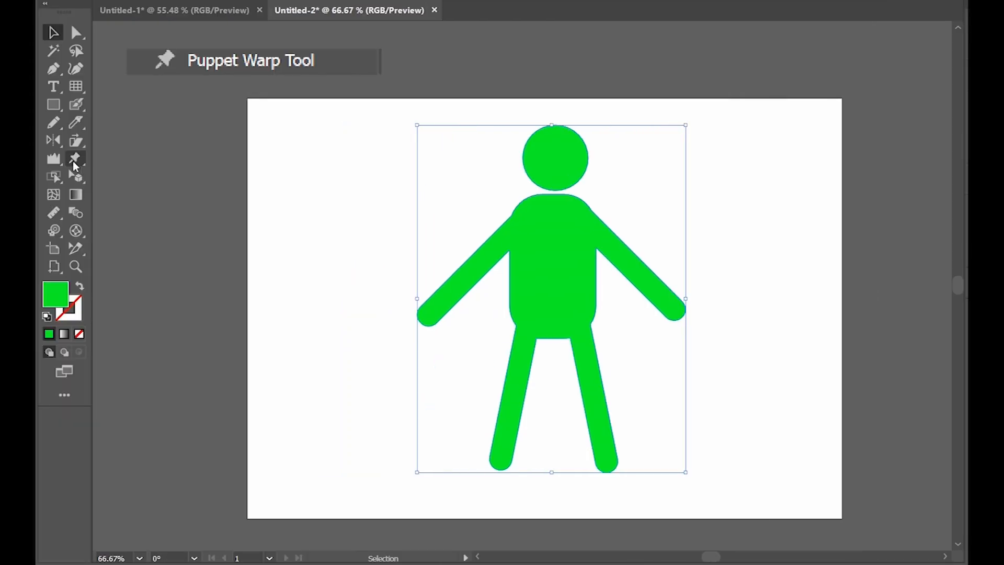
Step: Apply Puppet Warp to the green figure and shift its head pin down and to the left
{"action": "left_click", "coordinate": [76, 161]}
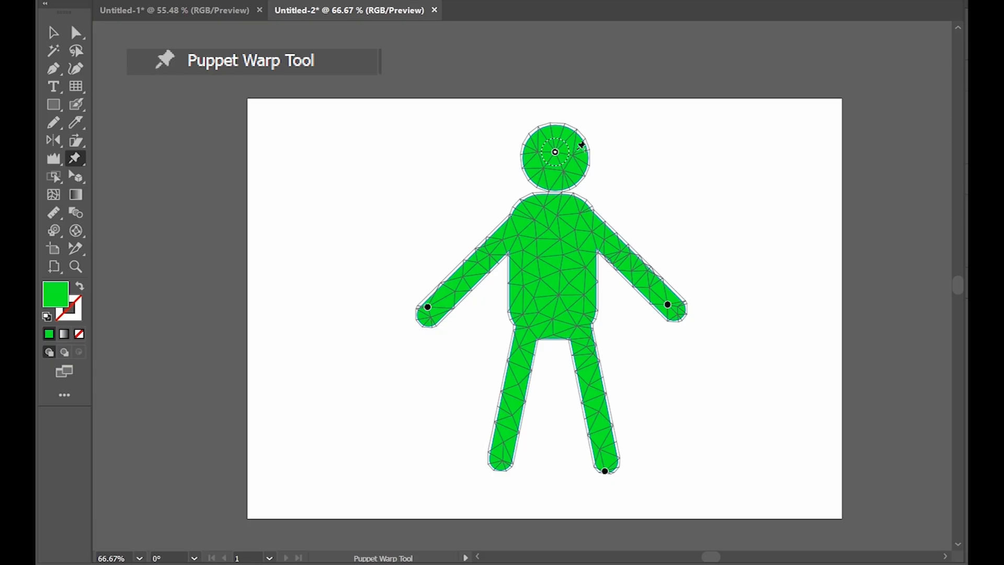
{"action": "mouse_move", "coordinate": [556, 153]}
{"action": "left_mouse_down"}
{"action": "mouse_move", "coordinate": [572, 159]}
{"action": "mouse_move", "coordinate": [507, 153]}
{"action": "mouse_move", "coordinate": [576, 179]}
{"action": "mouse_move", "coordinate": [518, 154]}
{"action": "mouse_move", "coordinate": [605, 168]}
{"action": "mouse_move", "coordinate": [511, 155]}
{"action": "mouse_move", "coordinate": [543, 168]}
{"action": "left_mouse_up"}
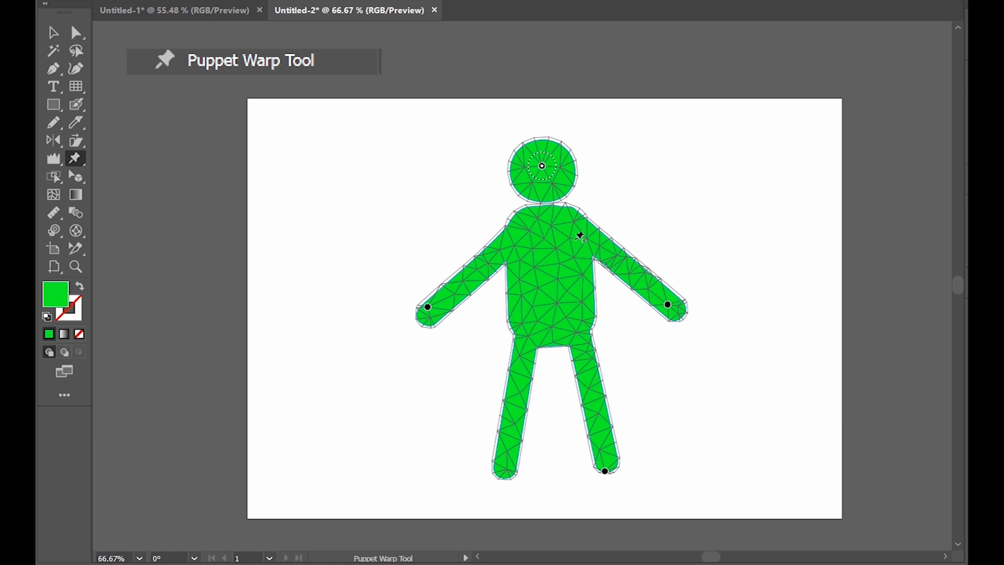
Step: Add Puppet Warp pins to the figure's torso, the middle of both legs and the middle of the left arm
{"action": "left_click", "coordinate": [552, 267]}
{"action": "left_click", "coordinate": [597, 393]}
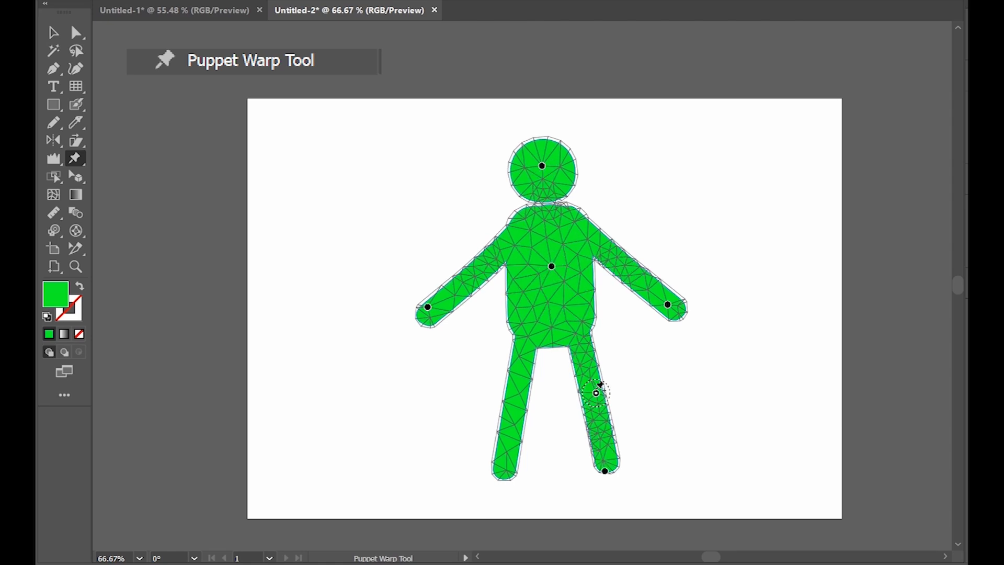
{"action": "left_click", "coordinate": [520, 395]}
{"action": "left_click", "coordinate": [472, 283]}
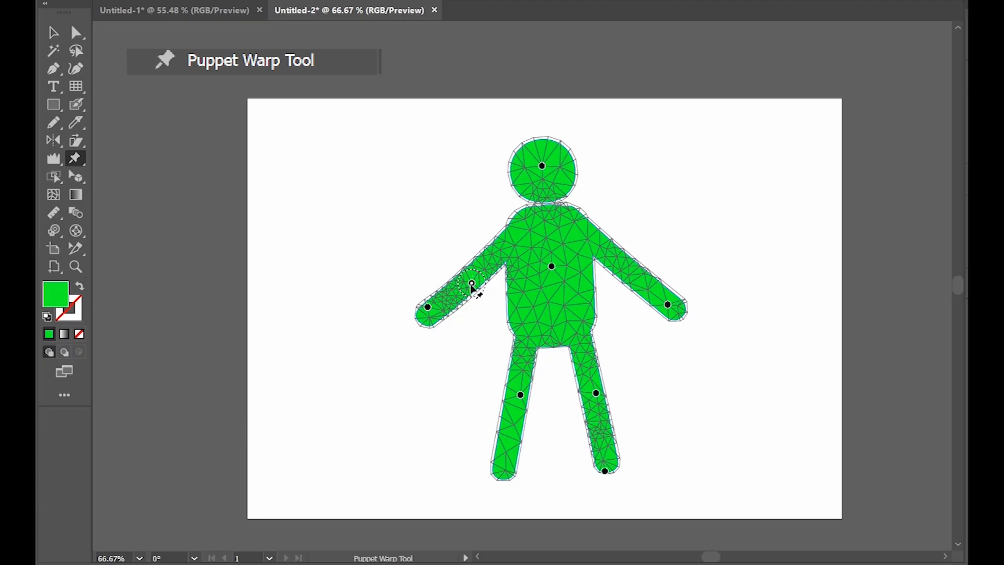
Step: Nudge the left arm's middle pin upward, and pin the middle of the right arm to raise its hand up and outward
{"action": "mouse_move", "coordinate": [472, 283]}
{"action": "left_mouse_down"}
{"action": "mouse_move", "coordinate": [453, 254]}
{"action": "mouse_move", "coordinate": [475, 282]}
{"action": "mouse_move", "coordinate": [471, 275]}
{"action": "left_mouse_up"}
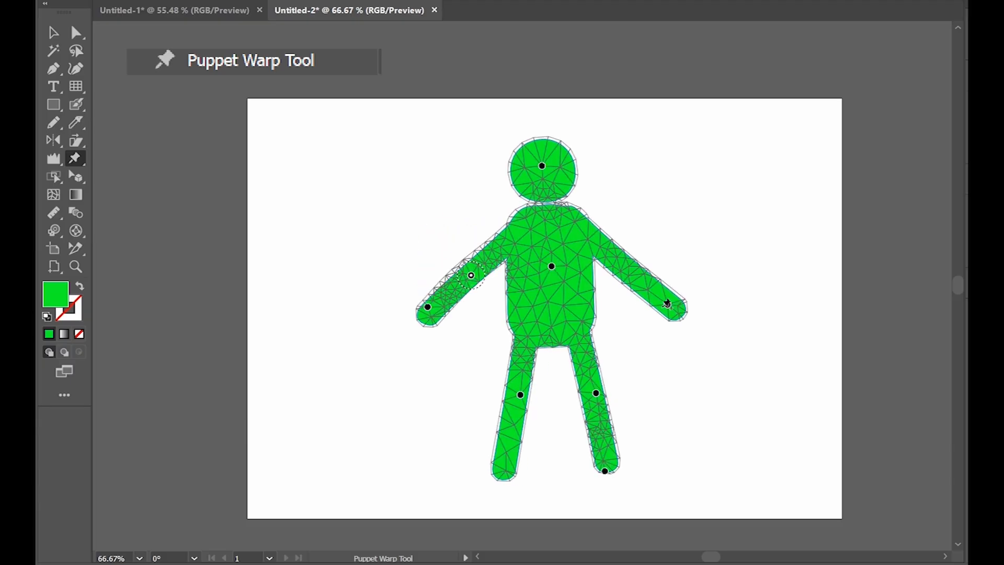
{"action": "left_click", "coordinate": [620, 268]}
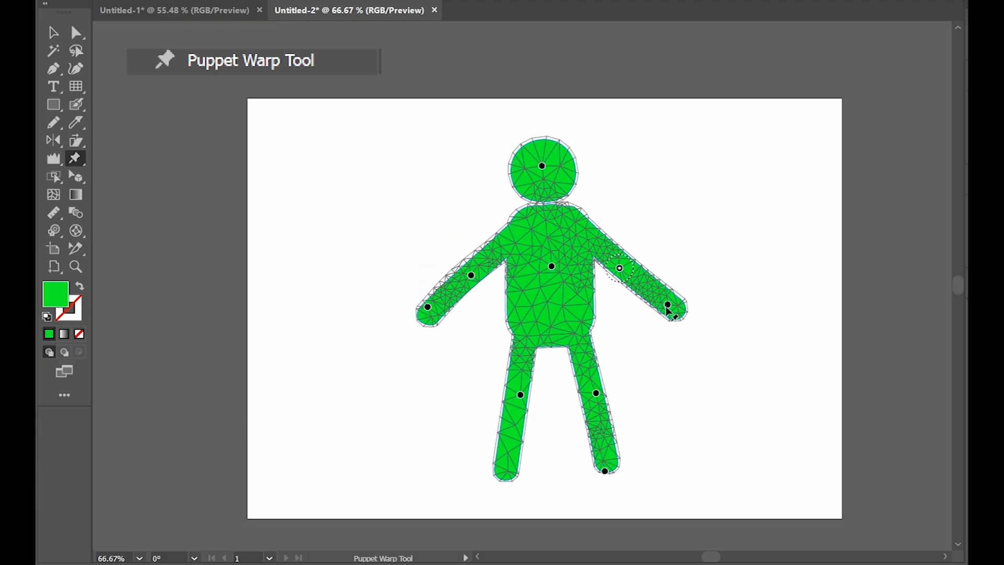
{"action": "left_click_drag", "start_coordinate": [668, 304], "coordinate": [716, 217]}
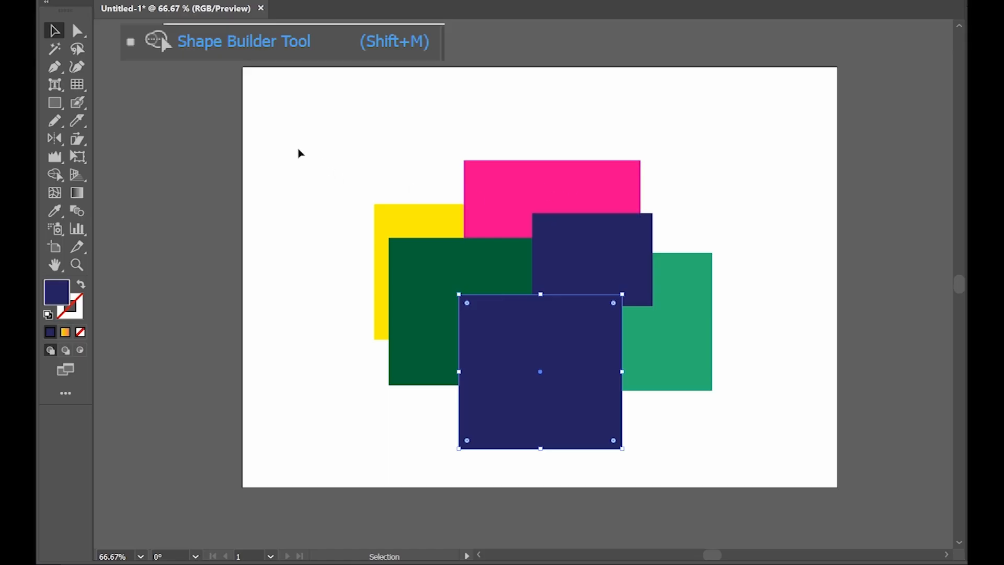
Step: Select all the overlapping coloured rectangles for the Shape Builder tool
{"action": "key", "text": "ctrl+a"}
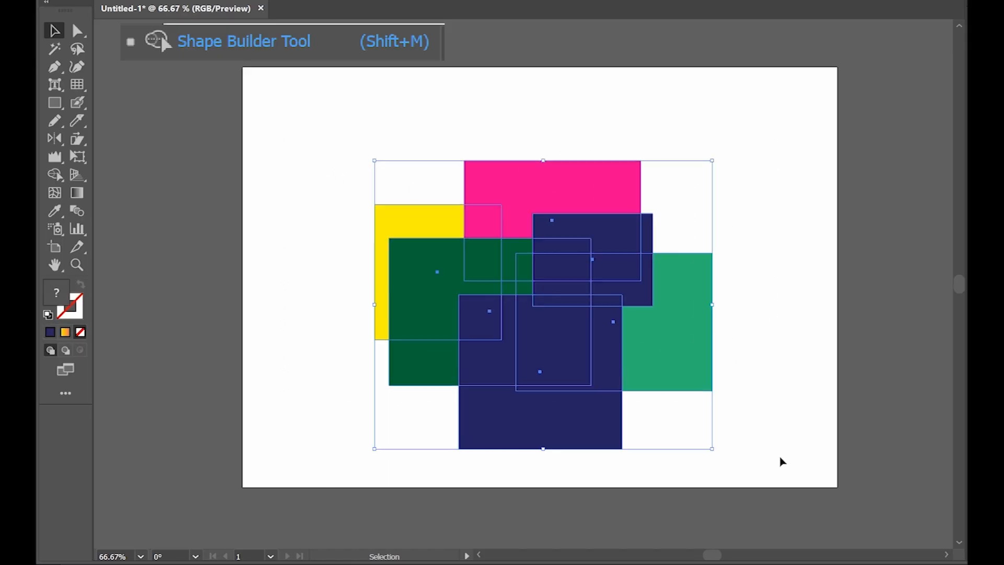
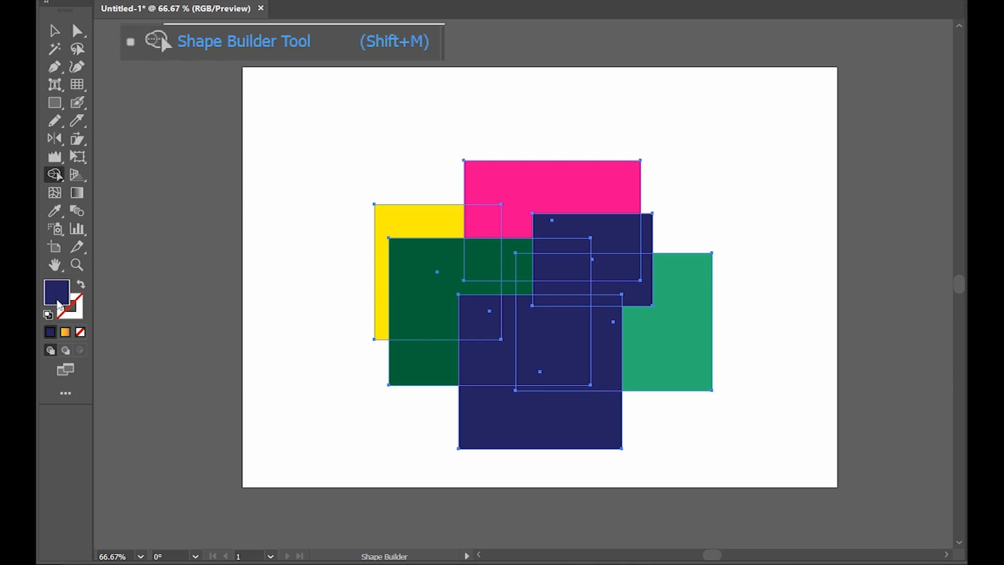
Step: Turn the yellow and dark green areas navy with Shape Builder, and merge the pink and light green areas with neighbouring regions
{"action": "left_click", "coordinate": [415, 228]}
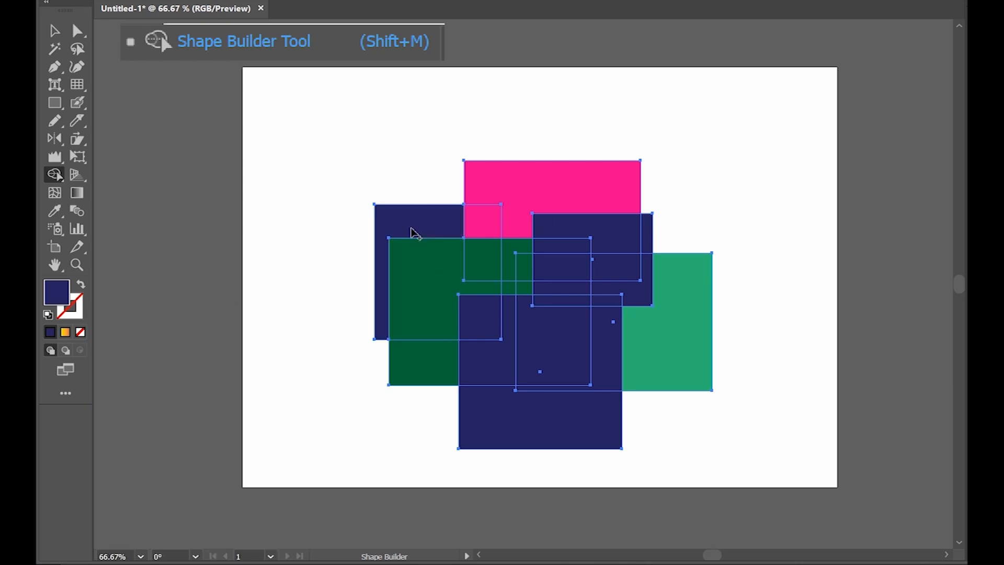
{"action": "left_click", "coordinate": [427, 272]}
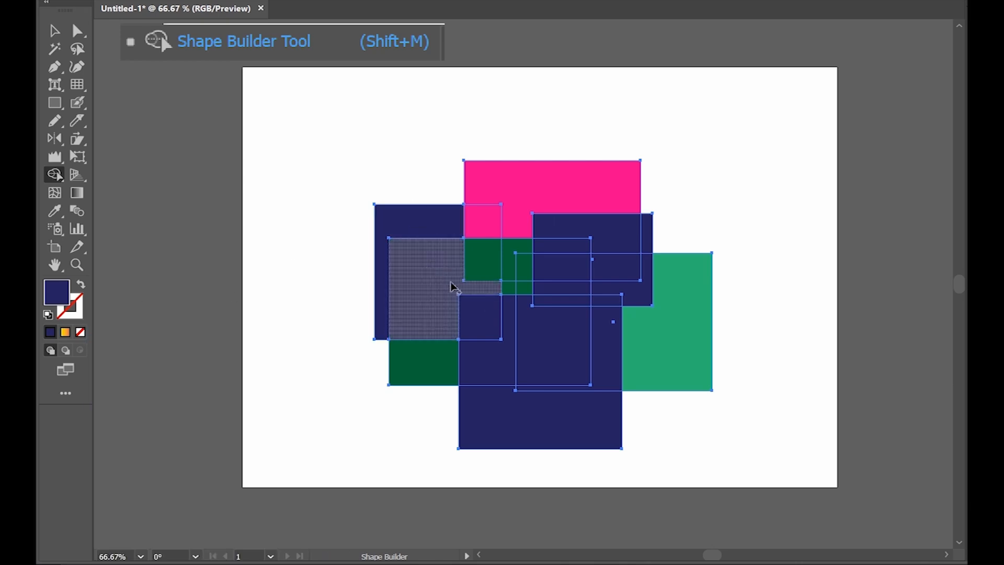
{"action": "mouse_move", "coordinate": [494, 272]}
{"action": "left_mouse_down"}
{"action": "mouse_move", "coordinate": [501, 217]}
{"action": "mouse_move", "coordinate": [525, 213]}
{"action": "mouse_move", "coordinate": [573, 250]}
{"action": "left_mouse_up"}
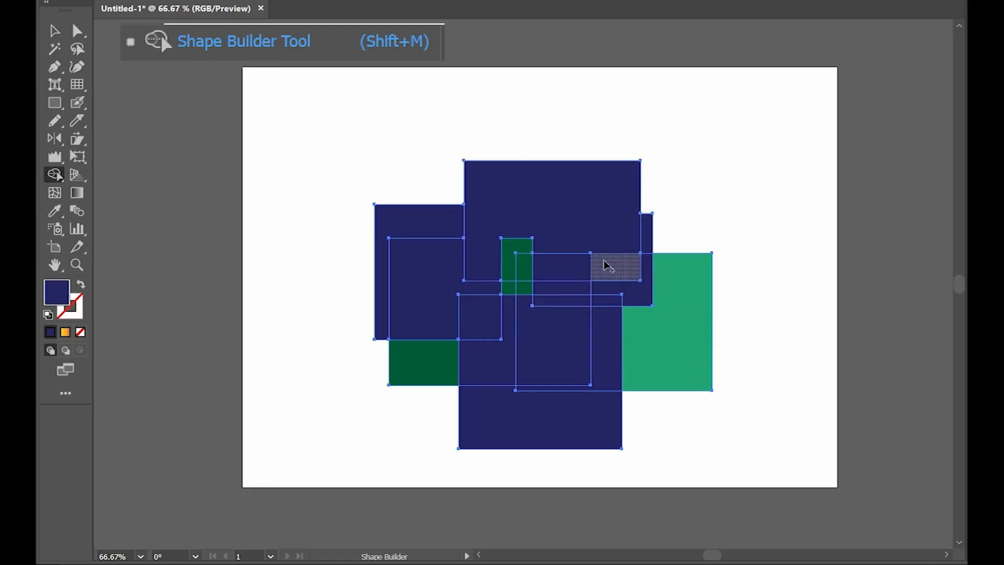
{"action": "left_click_drag", "start_coordinate": [639, 293], "coordinate": [658, 323]}
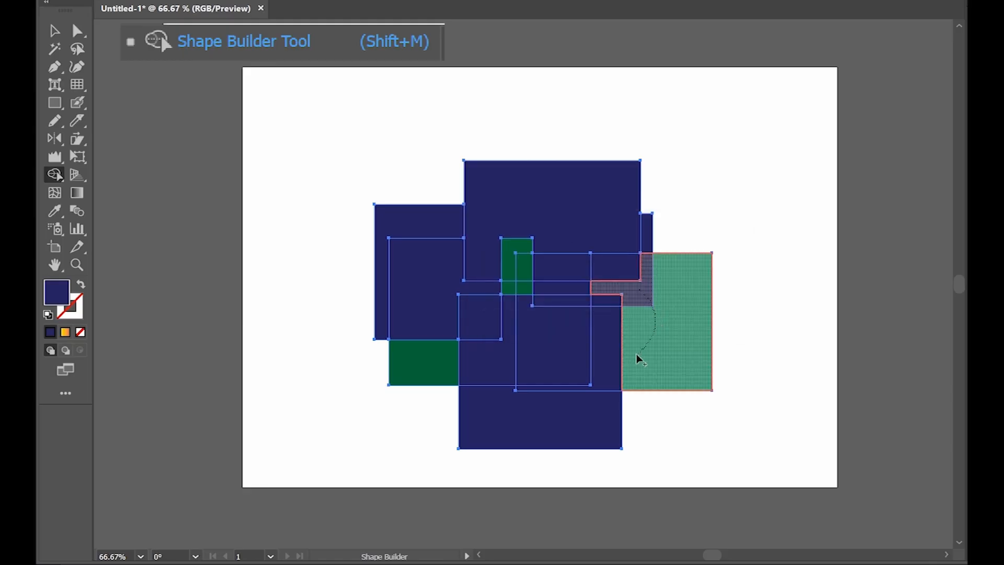
{"action": "left_click_drag", "start_coordinate": [640, 359], "coordinate": [616, 363]}
Step: Undo all the Shape Builder fills and merges on the overlapping rectangles
{"action": "key", "text": "ctrl+z"}
{"action": "key", "text": "ctrl+z"}
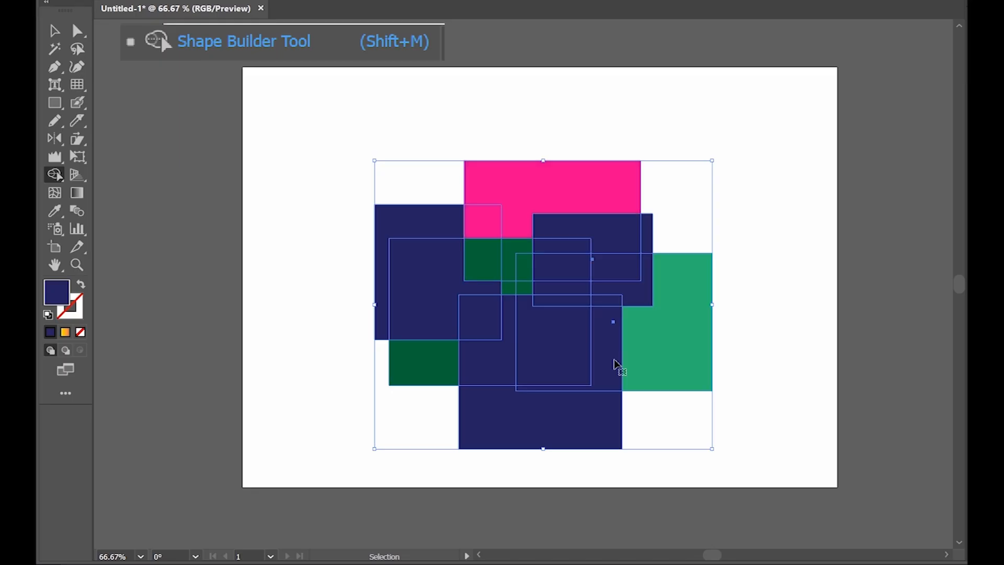
{"action": "key", "text": "ctrl+z"}
{"action": "key", "text": "ctrl+z"}
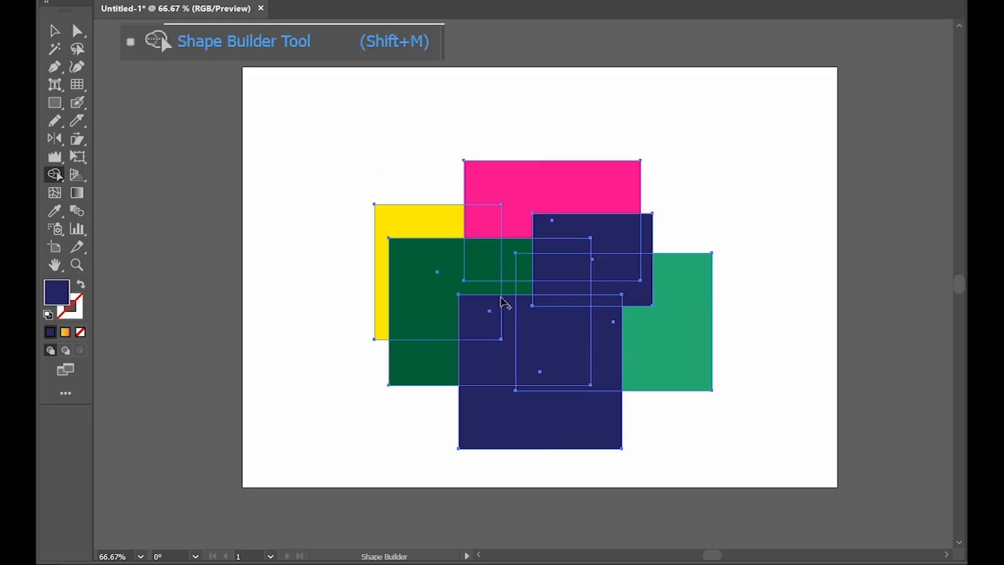
Step: Subtract the dark green area overlapping the yellow rectangle and the exposed pink area with the Shape Builder tool
{"action": "left_click", "coordinate": [442, 262], "text": "alt"}
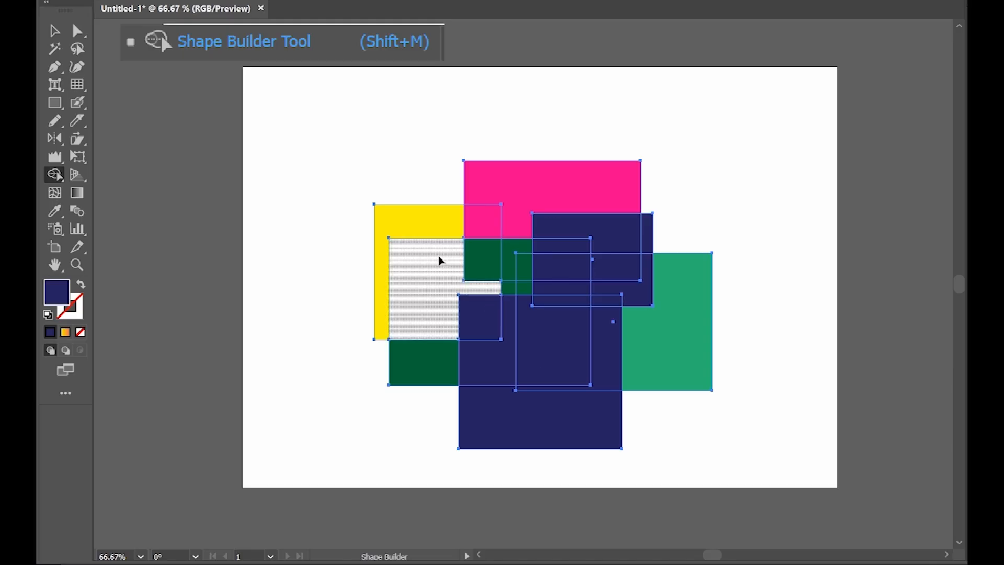
{"action": "left_click", "coordinate": [527, 187], "text": "alt"}
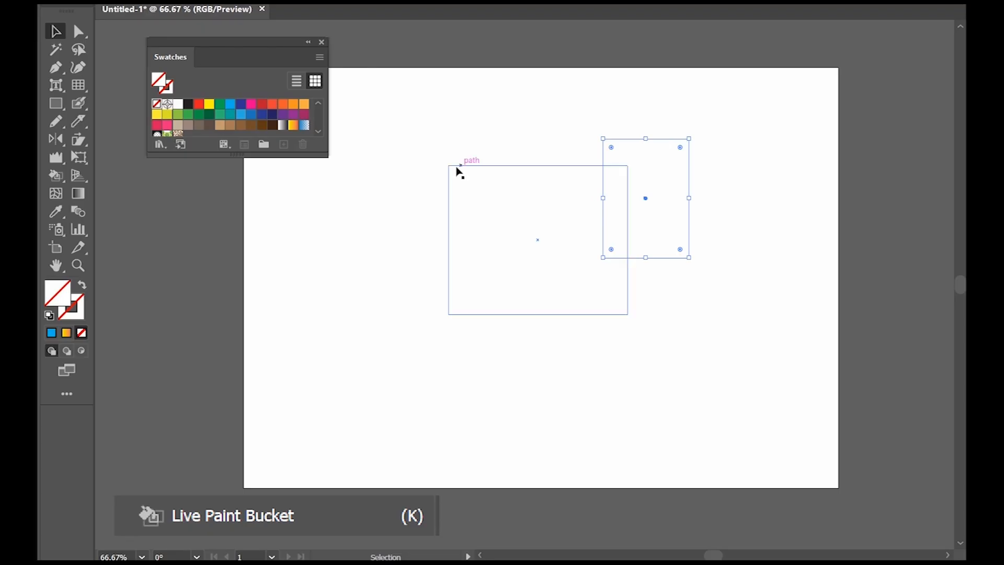
Step: Make all the unfilled rectangles a Live Paint group and fill the left, upper-middle and lower-middle areas with light blue
{"action": "left_click_drag", "start_coordinate": [361, 166], "coordinate": [765, 457]}
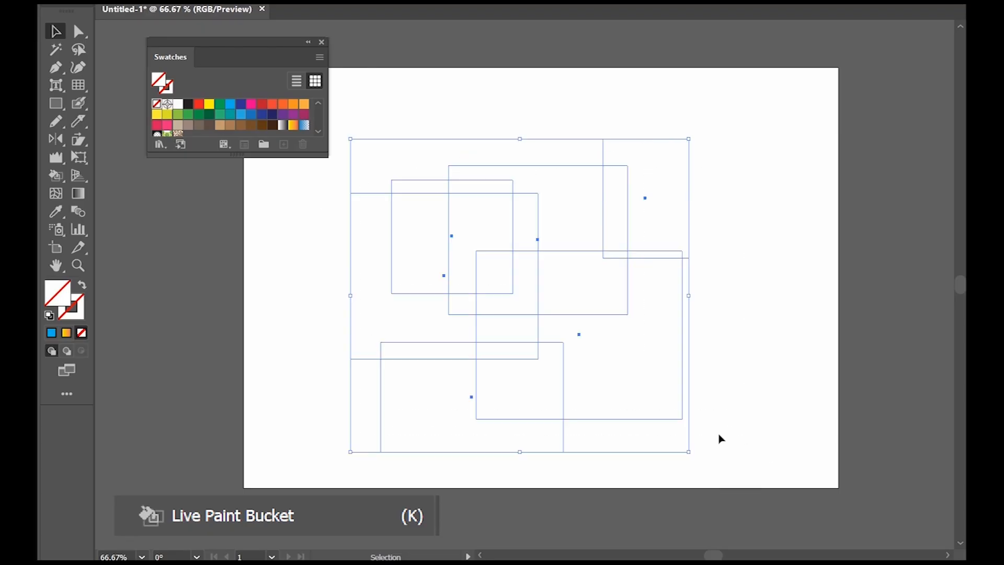
{"action": "left_click", "coordinate": [58, 175]}
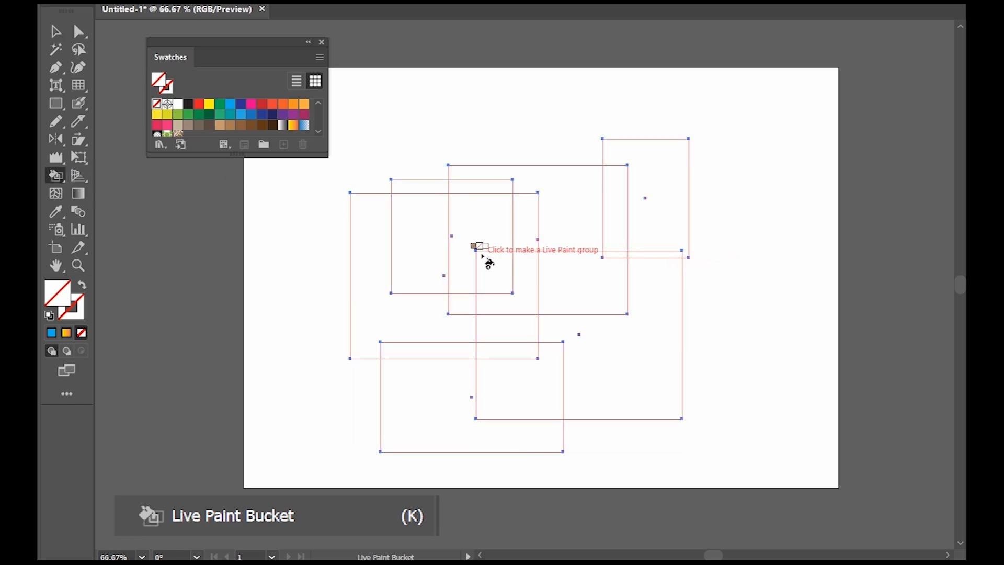
{"action": "left_click", "coordinate": [229, 109]}
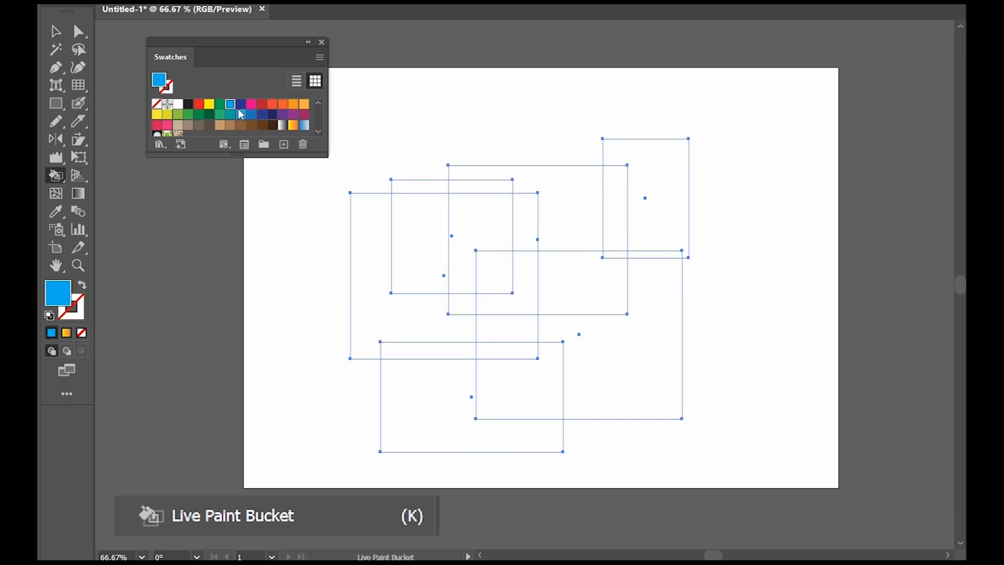
{"action": "left_click", "coordinate": [385, 309]}
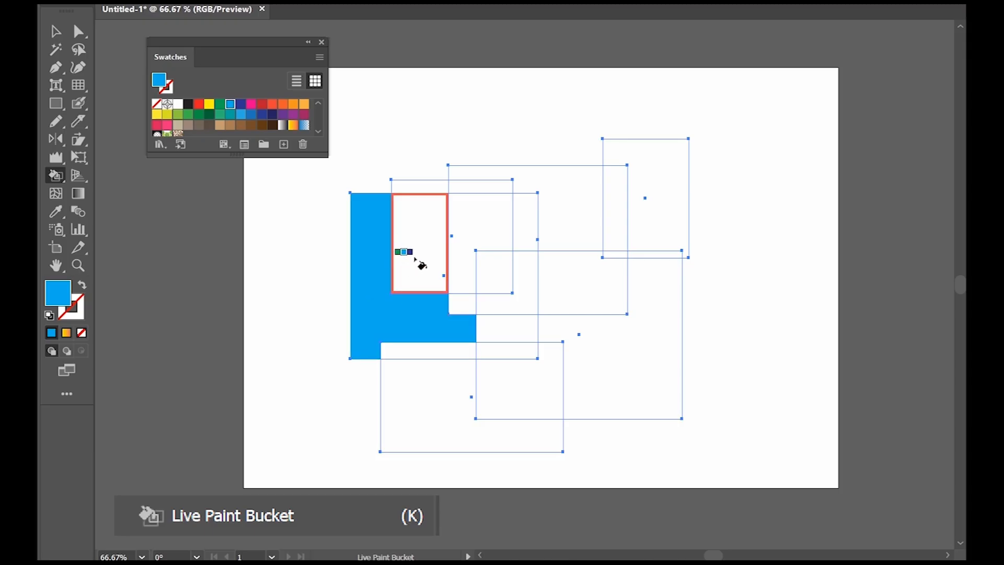
{"action": "left_click", "coordinate": [476, 235]}
{"action": "left_click", "coordinate": [498, 280]}
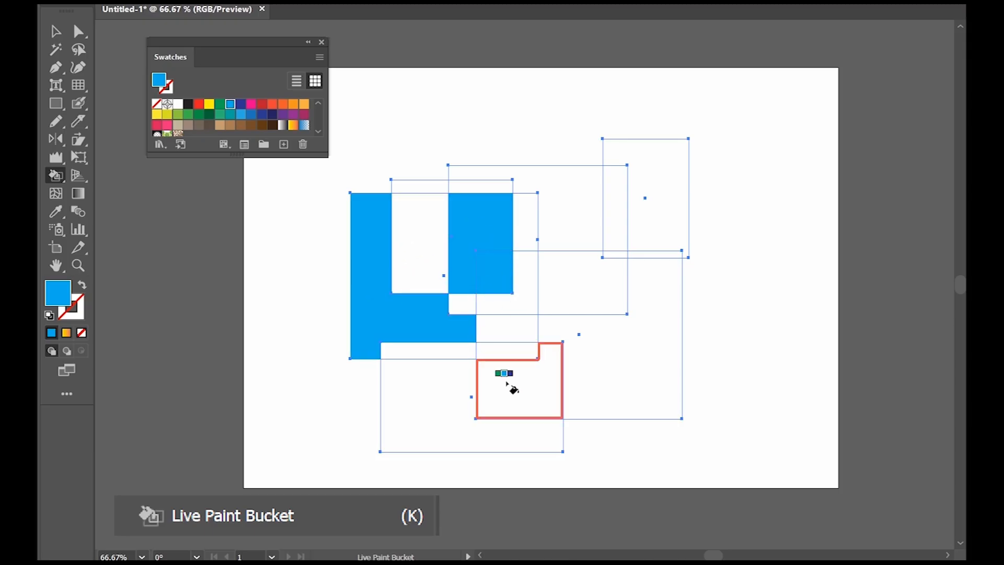
{"action": "left_click", "coordinate": [511, 384]}
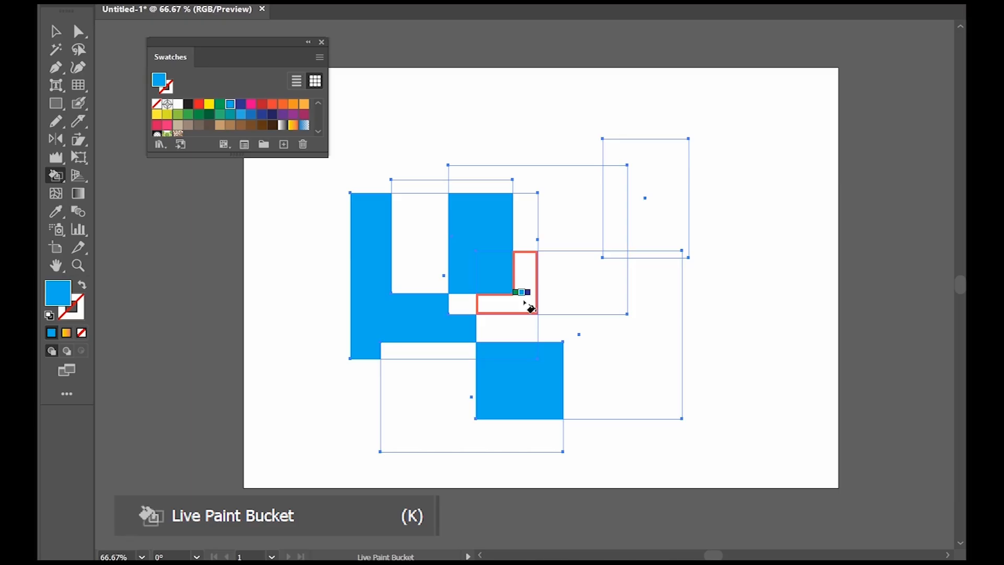
Step: Fill the upper, middle-right, lower-right and top-right Live Paint areas with pink, dark red, orange-red and orange respectively
{"action": "key", "text": "Right"}
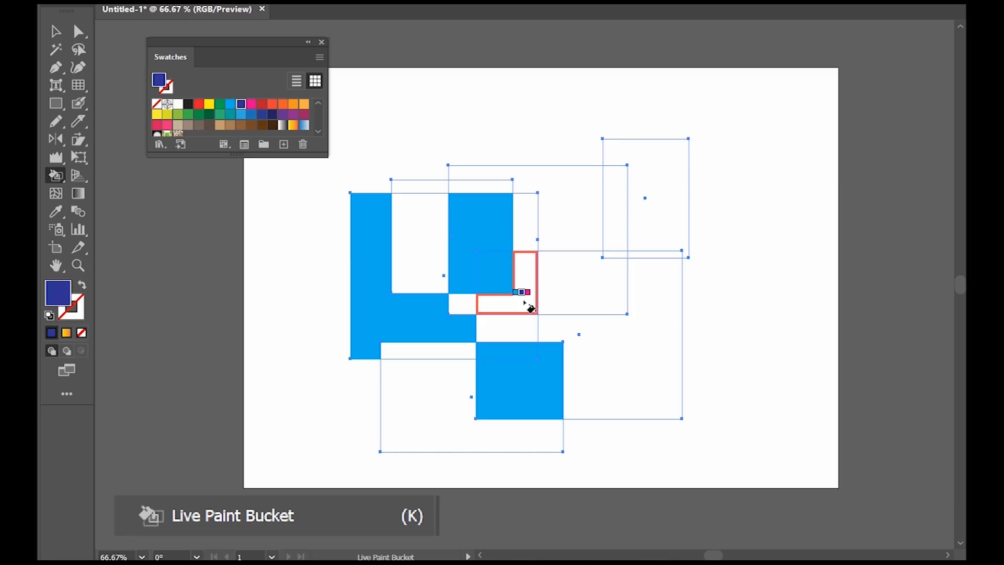
{"action": "key", "text": "Right"}
{"action": "left_click", "coordinate": [557, 222]}
{"action": "key", "text": "Right"}
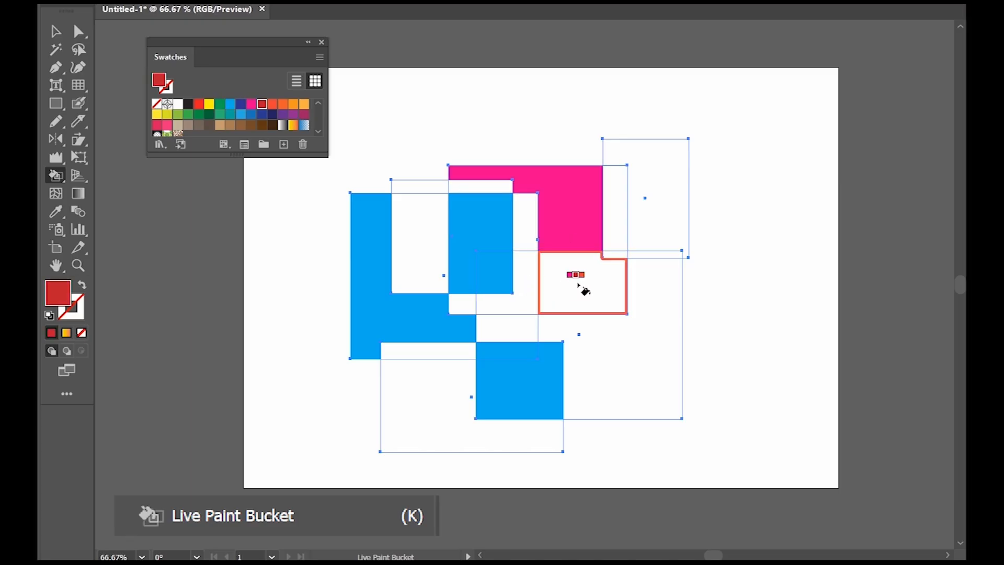
{"action": "left_click", "coordinate": [581, 283]}
{"action": "key", "text": "Right"}
{"action": "left_click", "coordinate": [616, 348]}
{"action": "key", "text": "Right"}
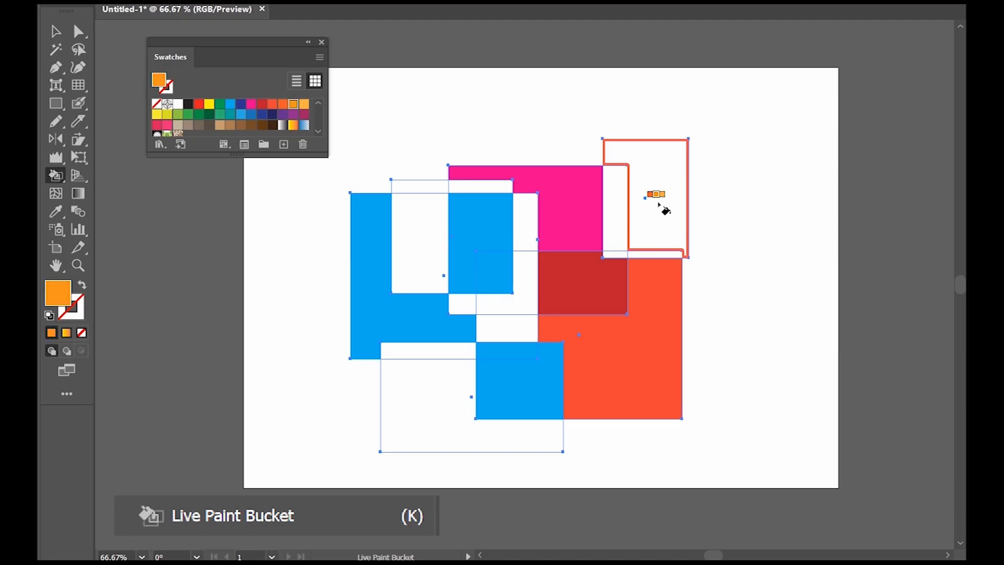
{"action": "left_click", "coordinate": [663, 209]}
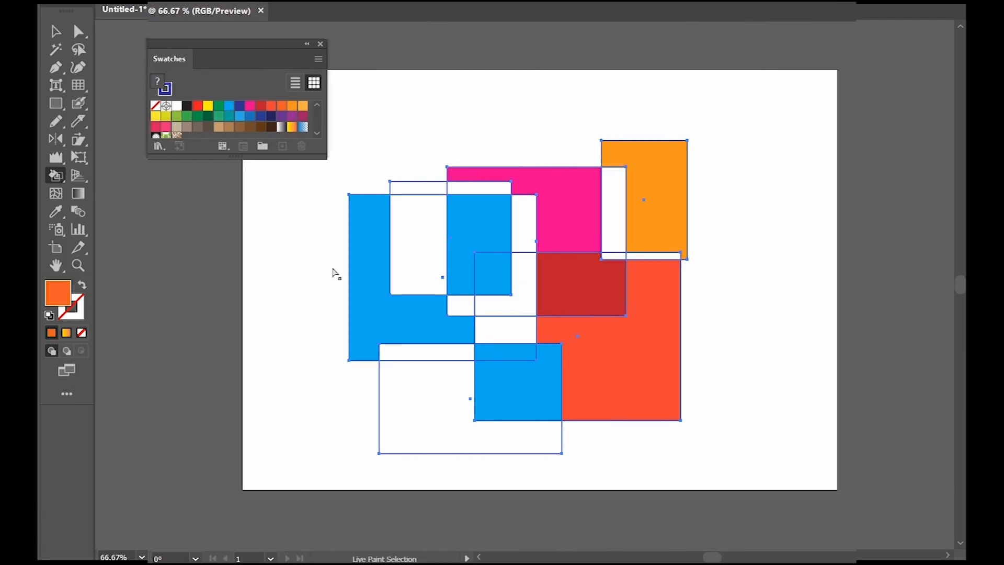
Step: Recolour the orange-red, dark red and pink areas orange together with the Live Paint Selection tool
{"action": "key", "text": "shift+l"}
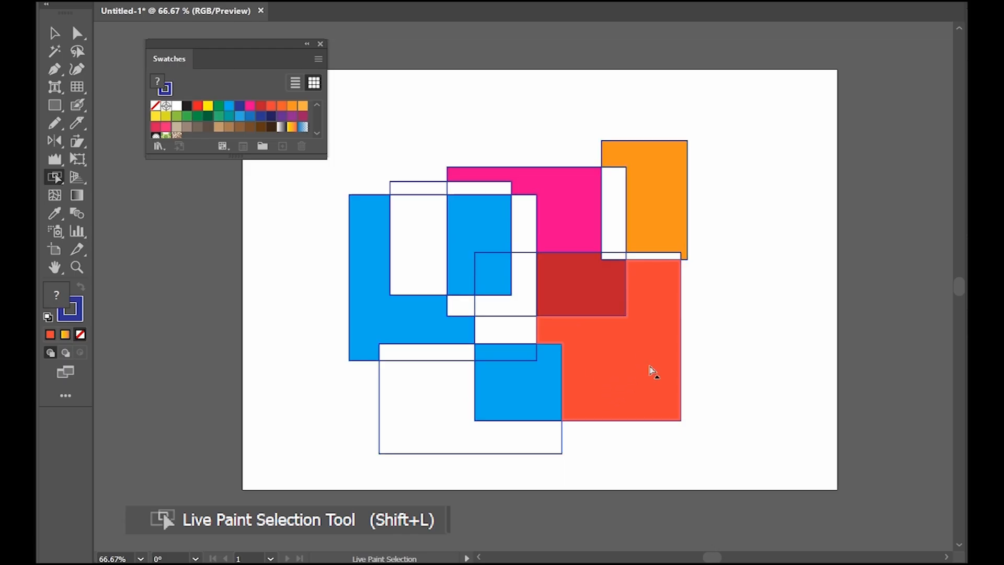
{"action": "left_click", "coordinate": [651, 370]}
{"action": "left_click", "coordinate": [610, 306], "text": "shift"}
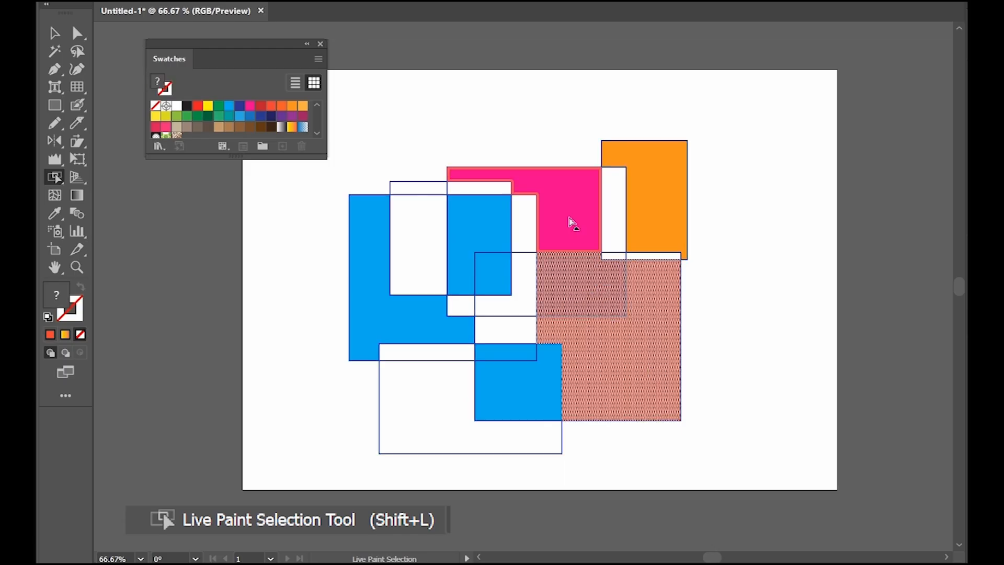
{"action": "left_click", "coordinate": [573, 223], "text": "shift"}
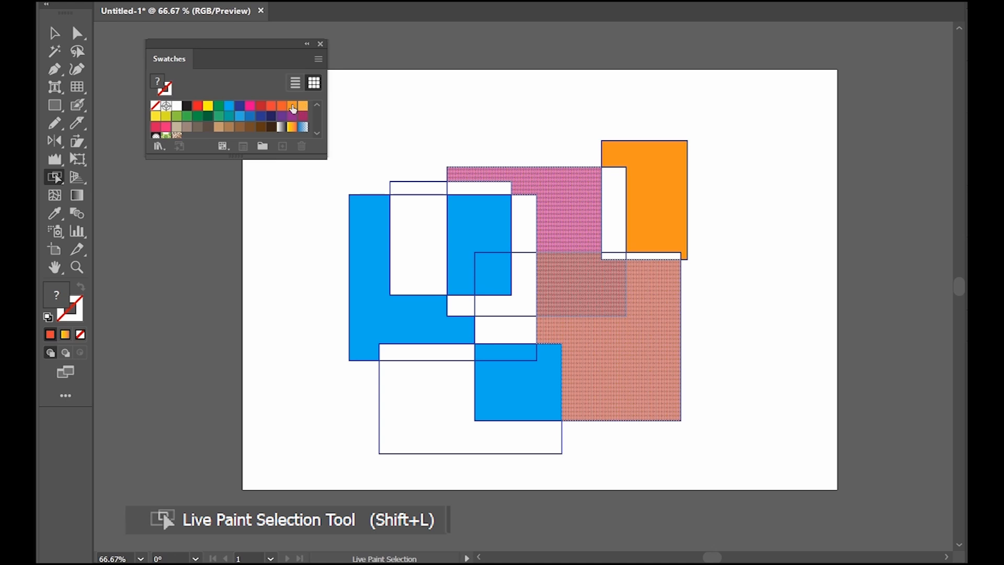
{"action": "left_click", "coordinate": [294, 108]}
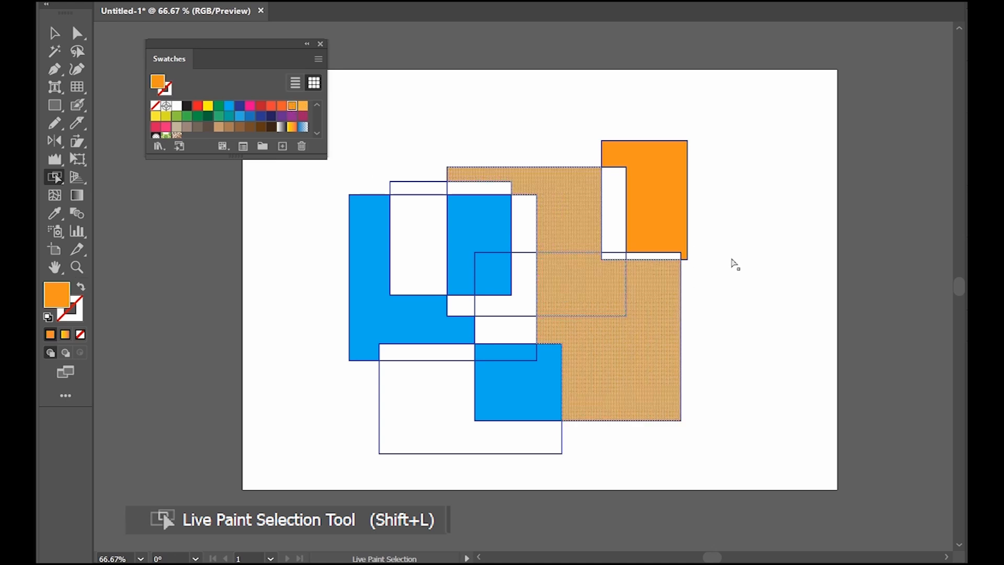
{"action": "left_click", "coordinate": [736, 265]}
Step: Colour the outer edge of the top-right rectangle and the edge between the middle and lower-right orange areas dark red
{"action": "left_click", "coordinate": [692, 223]}
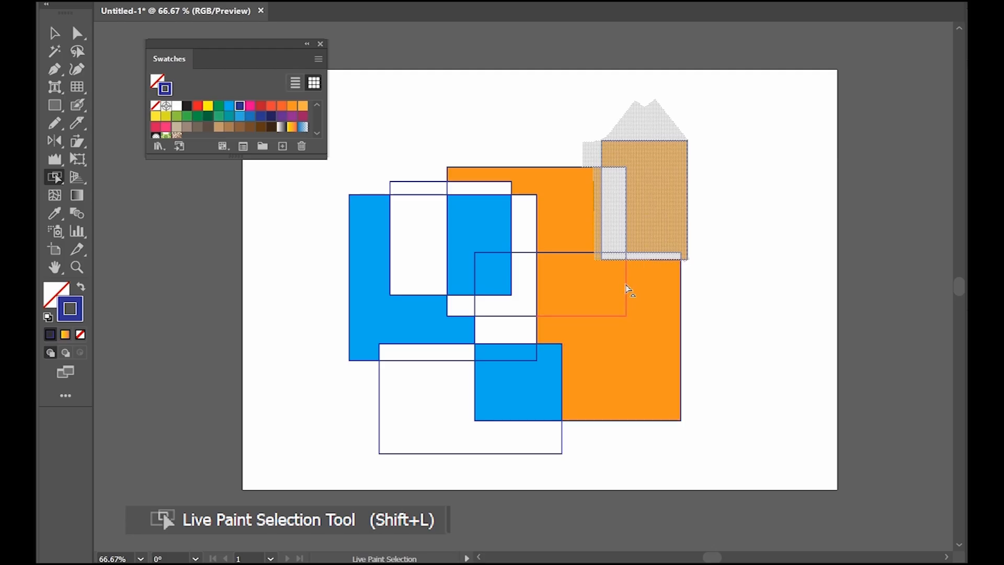
{"action": "left_click", "coordinate": [630, 290], "text": "shift"}
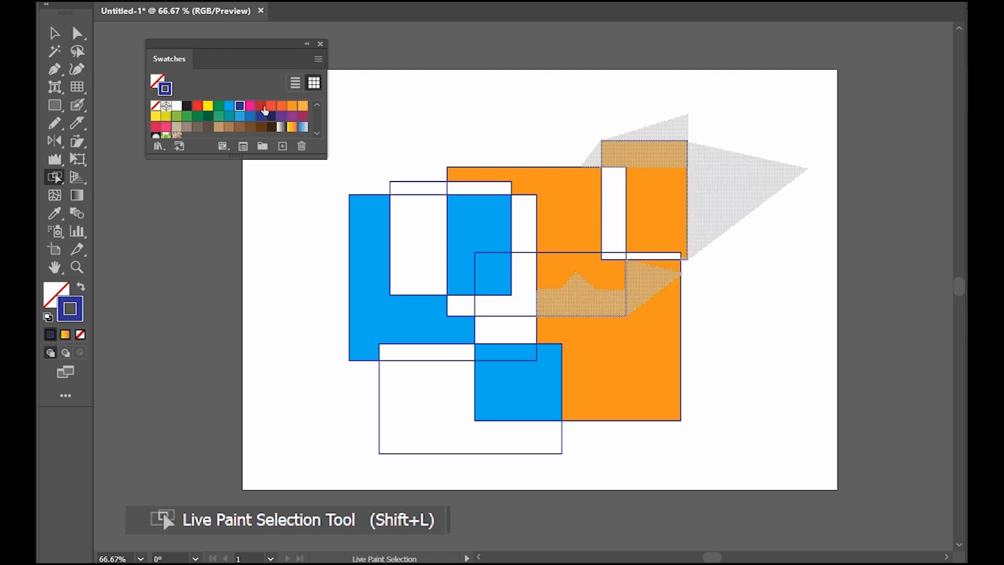
{"action": "left_click", "coordinate": [262, 107]}
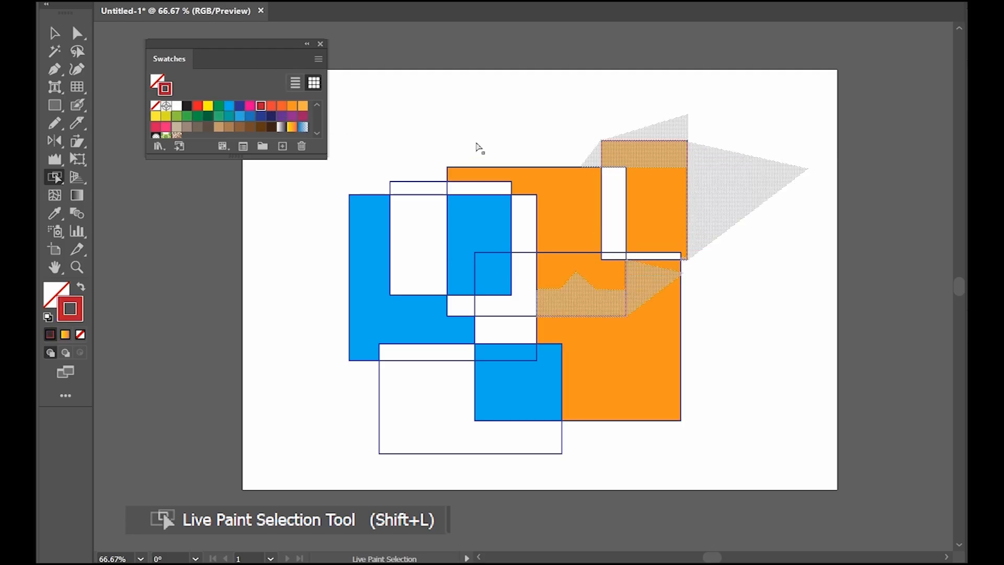
{"action": "left_click", "coordinate": [477, 143]}
Step: Select the lower-right orange area together with the top-right rectangle's outer edge and apply the orange swatch to both
{"action": "left_click", "coordinate": [658, 331]}
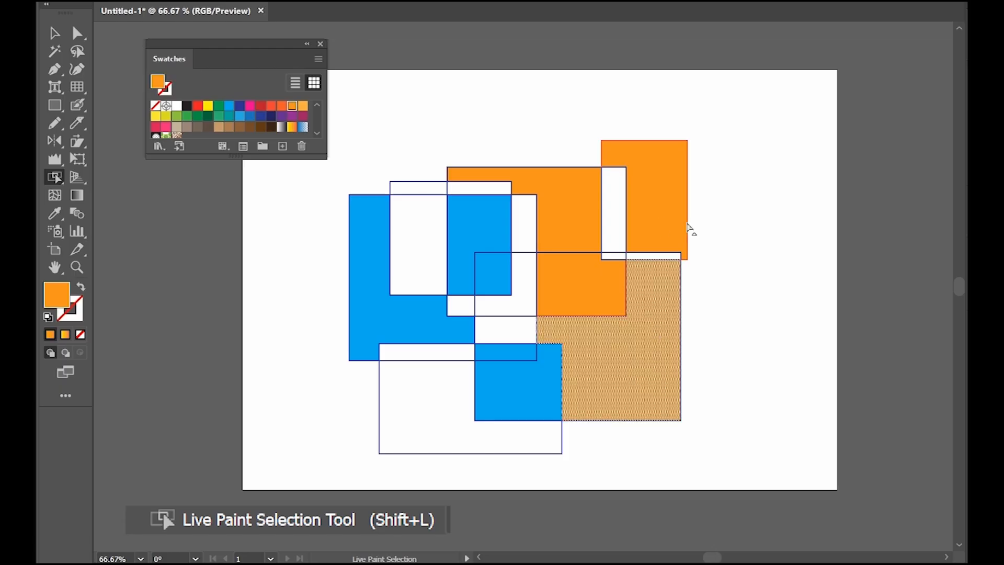
{"action": "left_click", "coordinate": [688, 224], "text": "shift"}
{"action": "left_click", "coordinate": [291, 106]}
{"action": "left_click", "coordinate": [733, 190]}
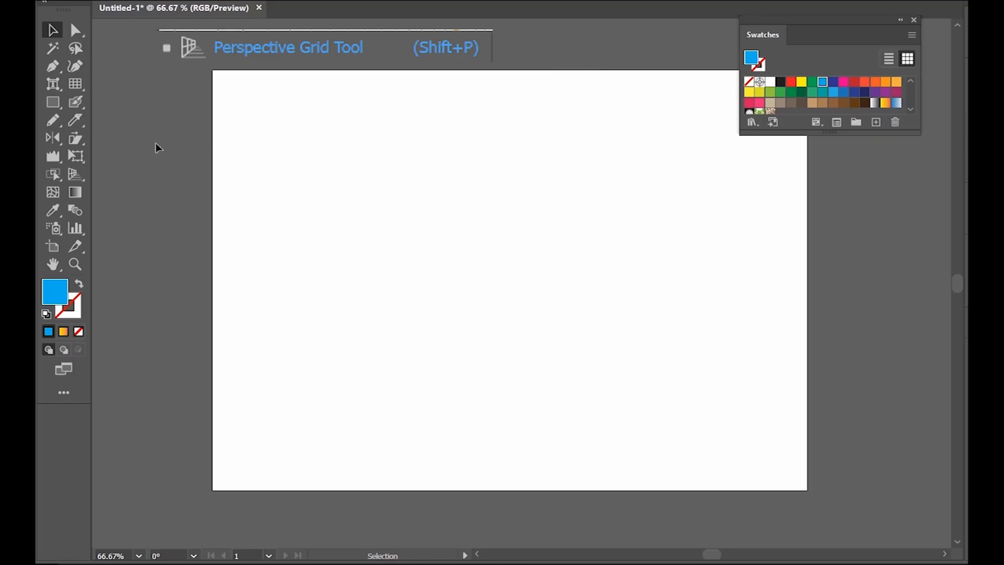
Step: Show the two-point perspective grid and draw a light blue rectangle covering its left plane
{"action": "left_click", "coordinate": [80, 173]}
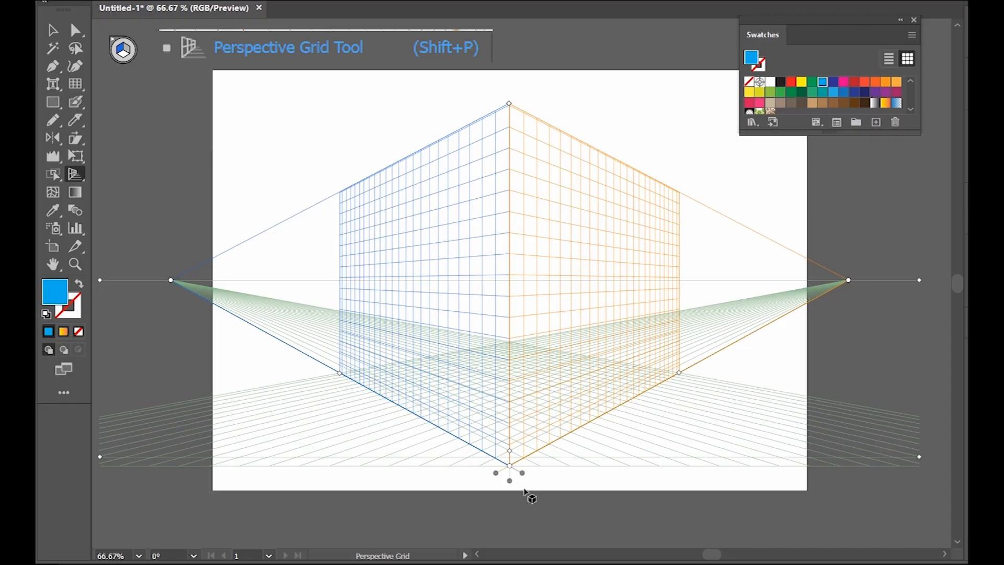
{"action": "left_click_drag", "start_coordinate": [511, 484], "coordinate": [343, 193]}
{"action": "key", "text": "m"}
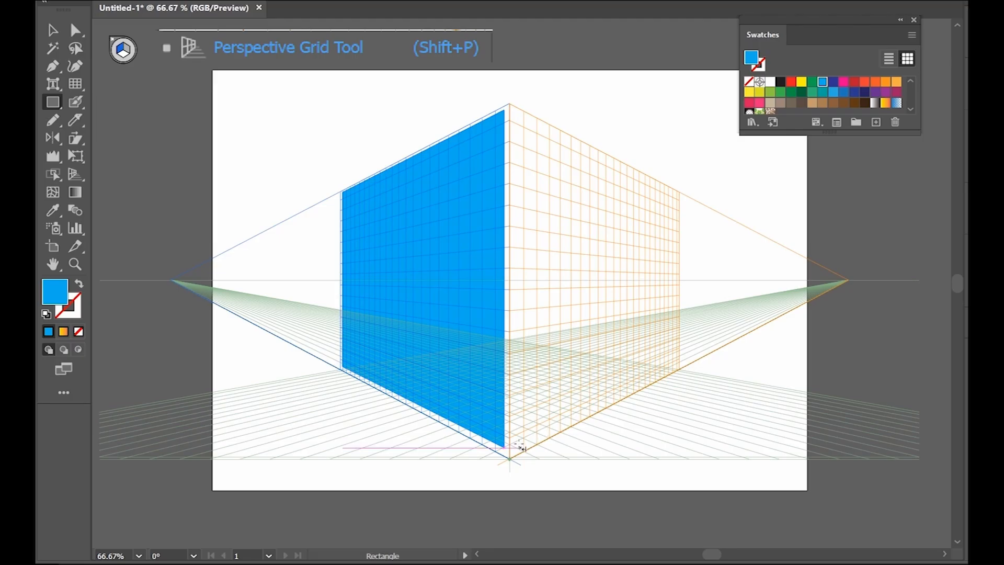
Step: Try to draw a rectangle over the right grid while the left plane is active, and undo it
{"action": "left_click_drag", "start_coordinate": [521, 451], "coordinate": [793, 136]}
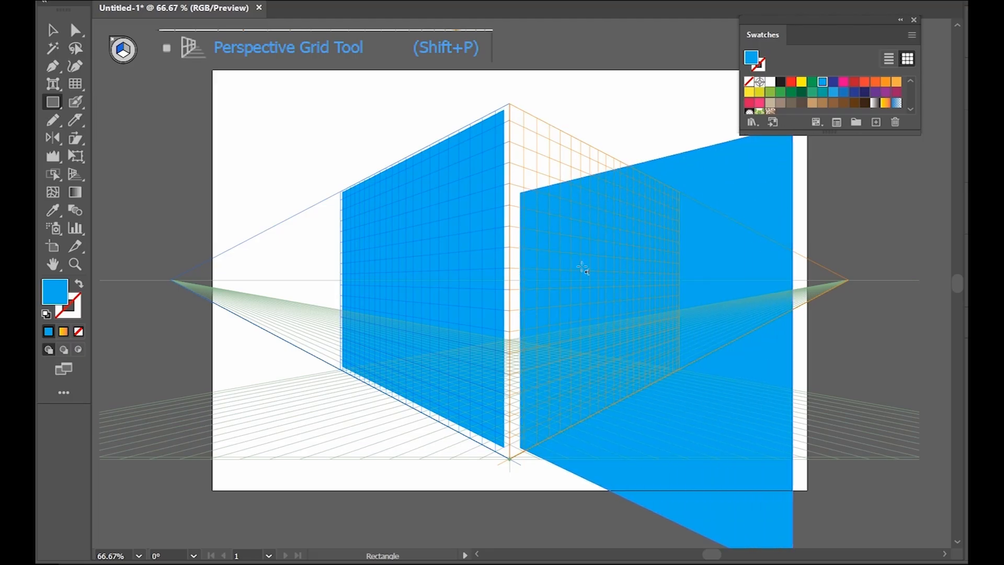
{"action": "key", "text": "ctrl+z"}
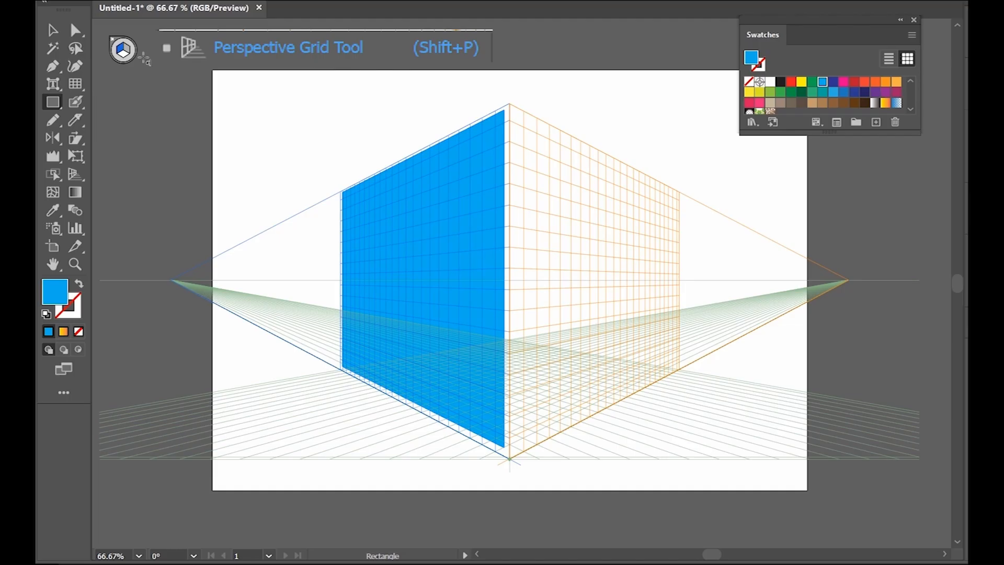
{"action": "key", "text": "ctrl+z"}
Step: Activate the right perspective plane, draw a rectangle covering it and fill the rectangle with dark red
{"action": "left_click", "coordinate": [129, 51]}
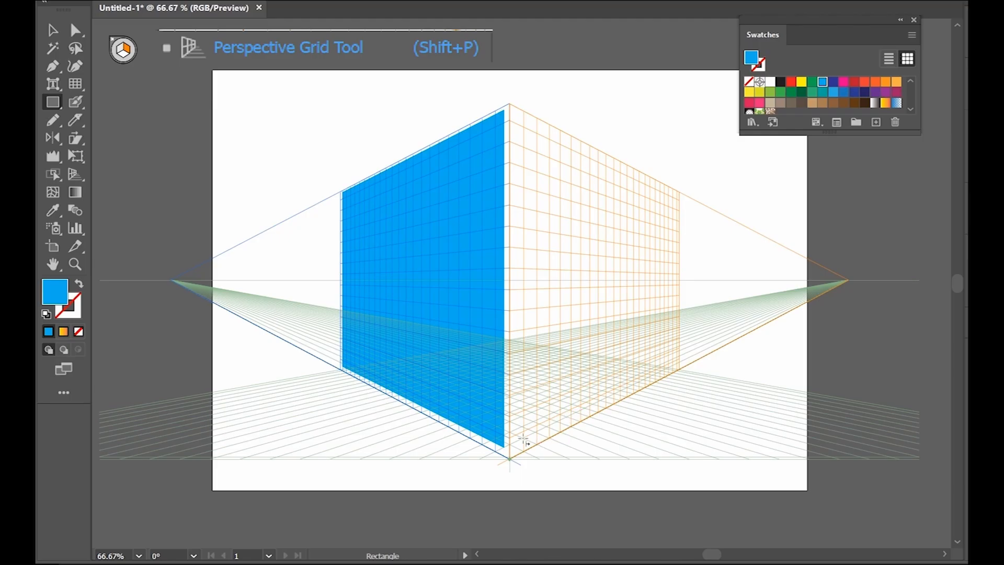
{"action": "left_click_drag", "start_coordinate": [519, 442], "coordinate": [677, 193]}
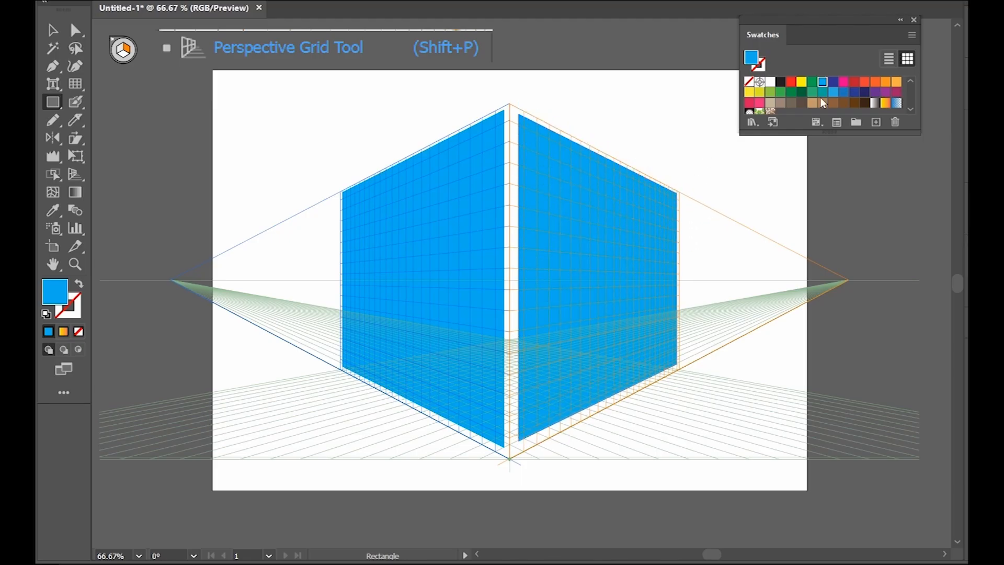
{"action": "left_click", "coordinate": [851, 84]}
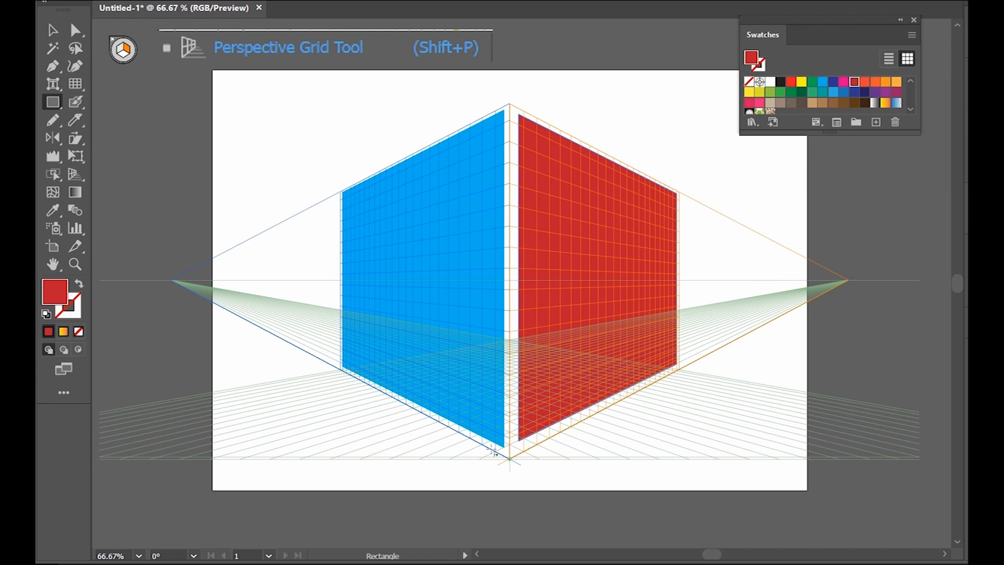
Step: Activate the ground perspective plane, draw a floor rectangle between the two walls and fill it with grey-brown
{"action": "left_click", "coordinate": [124, 54]}
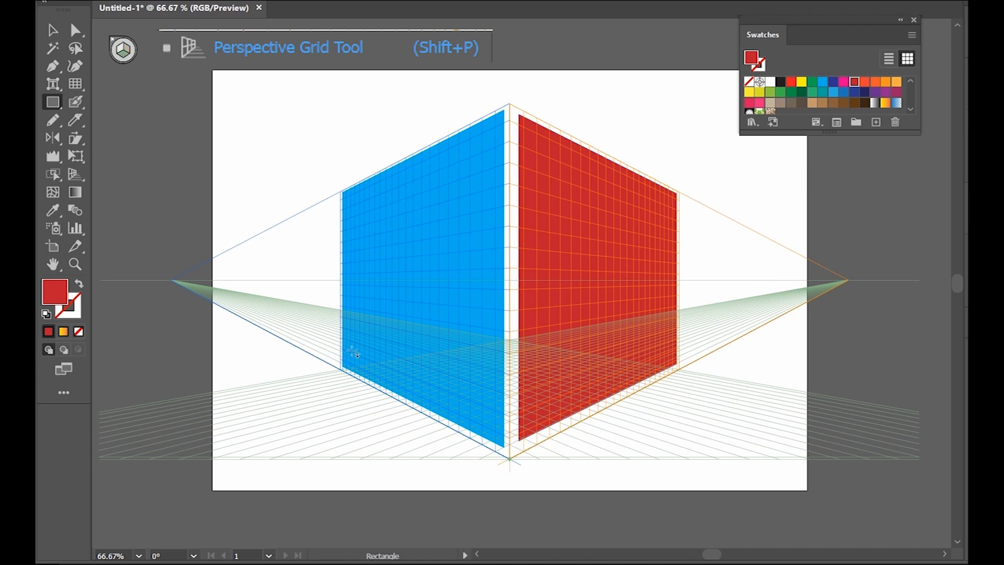
{"action": "left_click_drag", "start_coordinate": [355, 361], "coordinate": [672, 378]}
{"action": "left_click", "coordinate": [791, 103]}
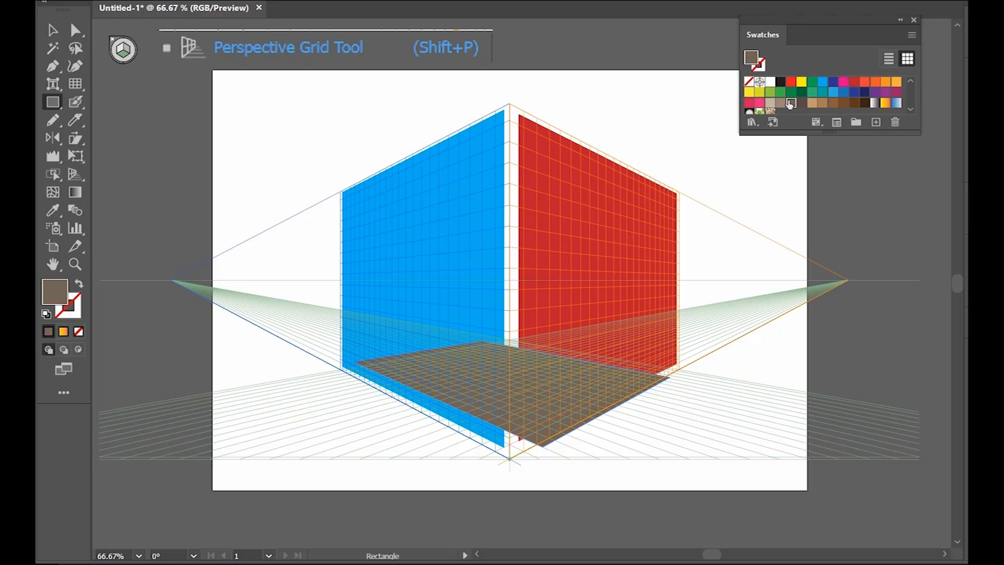
Step: Switch the active perspective plane to the left grid and to no active grid, and hide the perspective grid
{"action": "key", "text": "shift+v"}
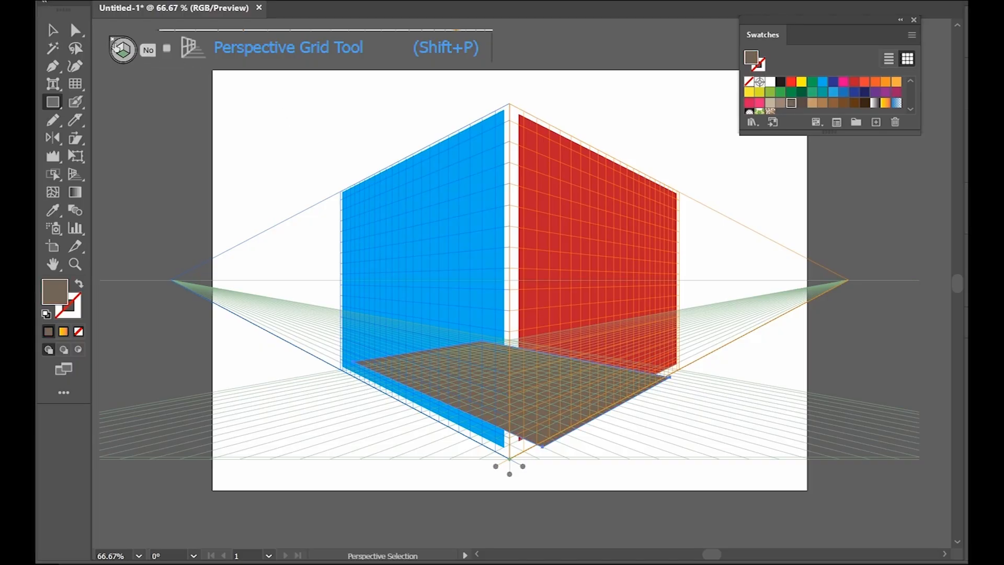
{"action": "key", "text": "m"}
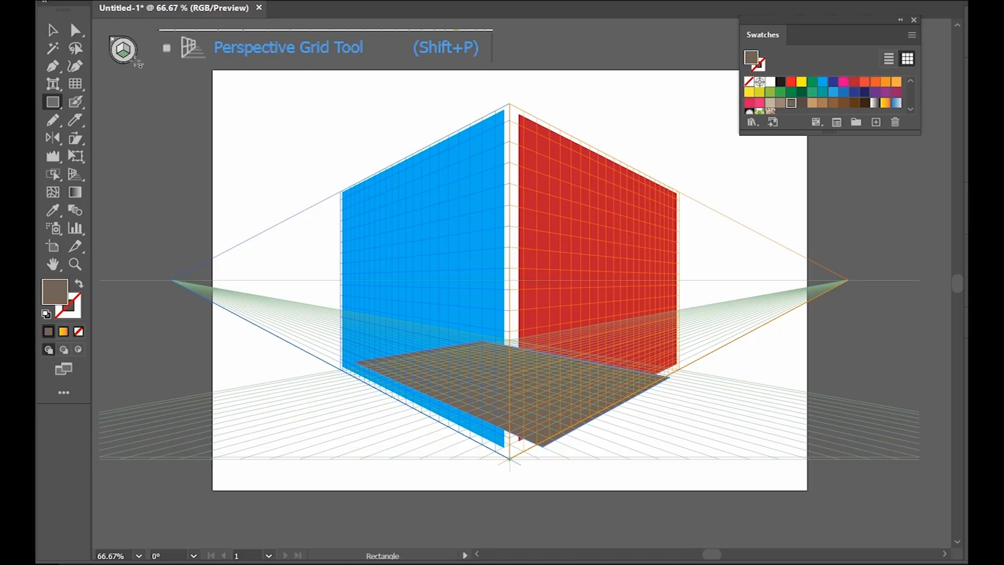
{"action": "key", "text": "1"}
{"action": "key", "text": "4"}
{"action": "left_click", "coordinate": [76, 175]}
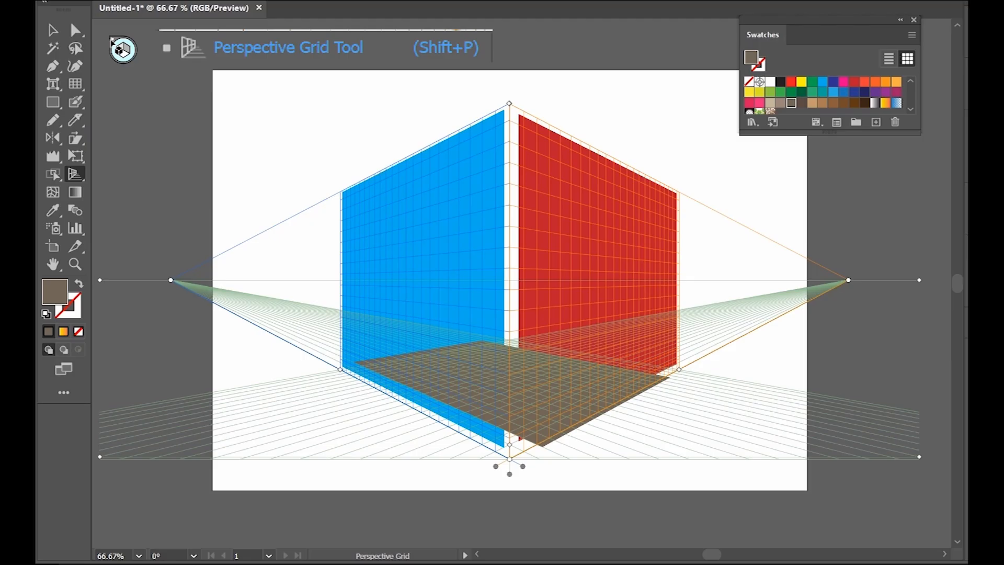
{"action": "left_click", "coordinate": [112, 42]}
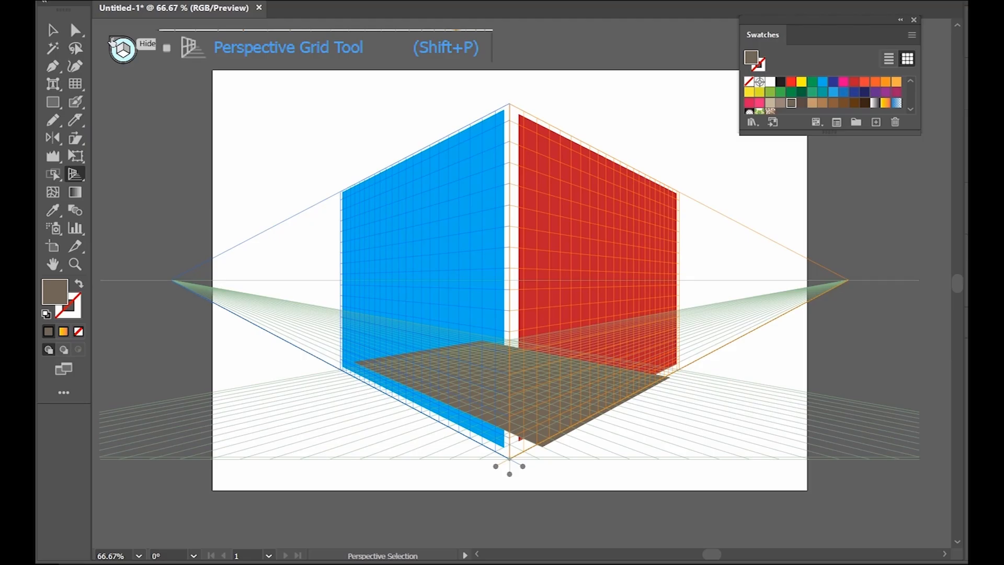
{"action": "left_click", "coordinate": [112, 42]}
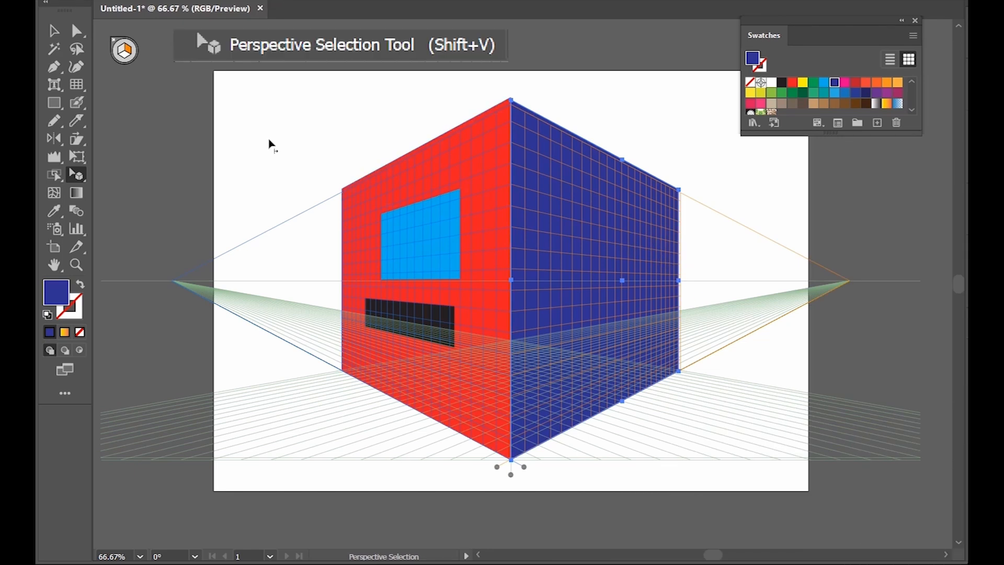
Step: Move the navy right wall with the Selection tool, and reposition it in perspective with the Perspective Selection tool
{"action": "left_click", "coordinate": [56, 36]}
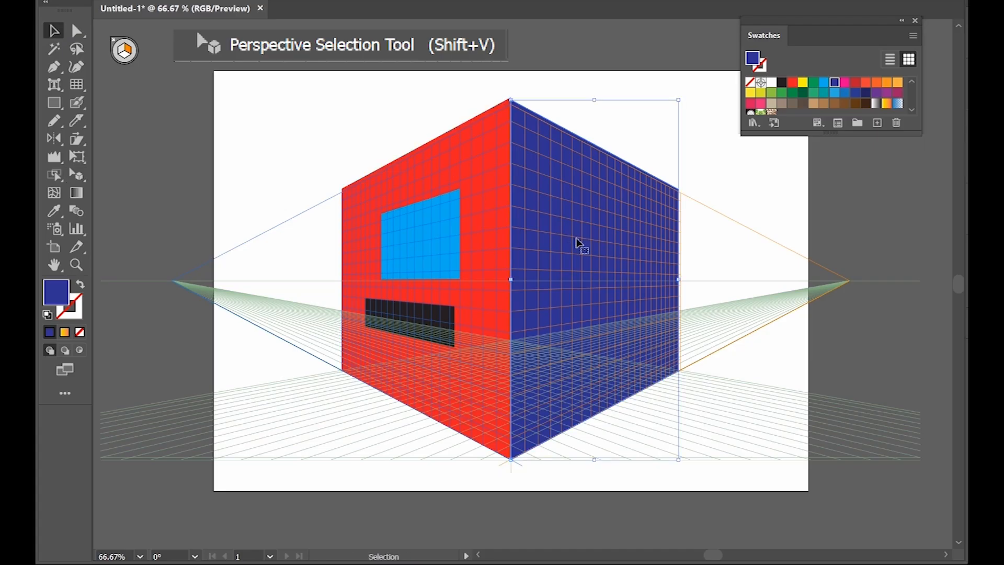
{"action": "mouse_move", "coordinate": [578, 243]}
{"action": "left_mouse_down"}
{"action": "mouse_move", "coordinate": [705, 204]}
{"action": "mouse_move", "coordinate": [602, 299]}
{"action": "mouse_move", "coordinate": [559, 238]}
{"action": "mouse_move", "coordinate": [580, 231]}
{"action": "left_mouse_up"}
{"action": "left_click_drag", "start_coordinate": [77, 174], "coordinate": [212, 198]}
{"action": "left_click_drag", "start_coordinate": [609, 312], "coordinate": [715, 257]}
{"action": "left_click_drag", "start_coordinate": [585, 378], "coordinate": [695, 454]}
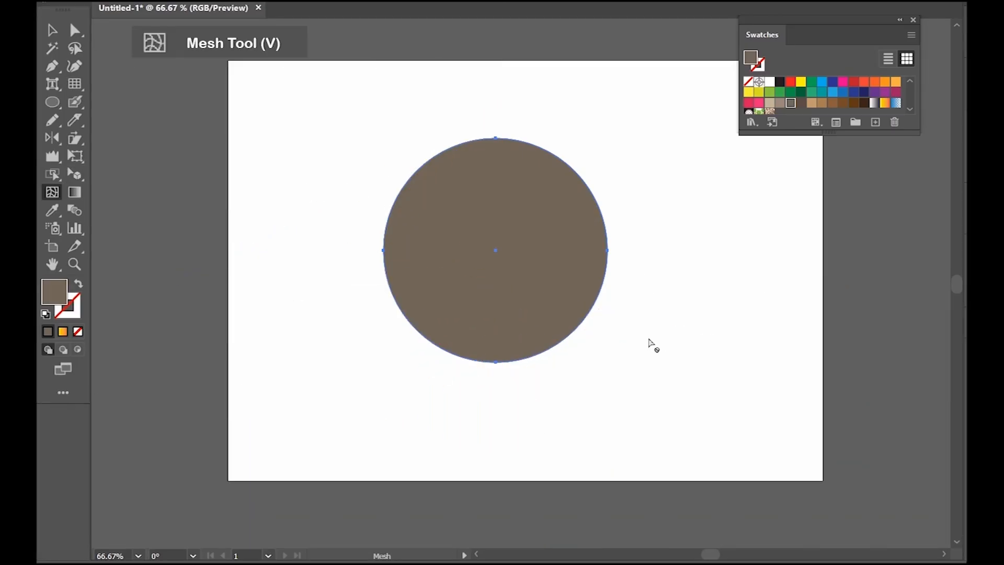
Step: Add a yellow mesh point in the circle's upper left and a pink one in its lower right, and deselect the circle
{"action": "left_click", "coordinate": [443, 211]}
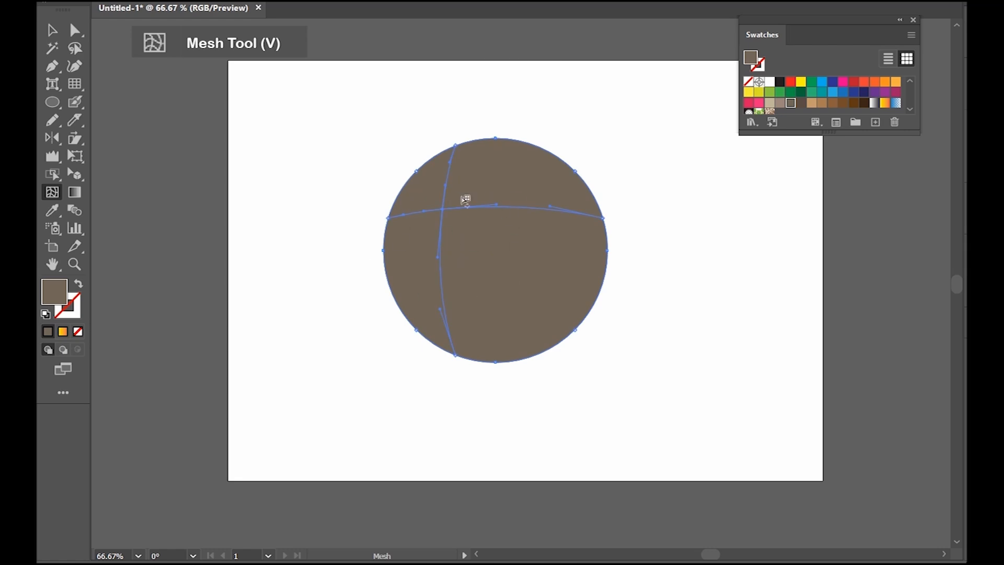
{"action": "left_click", "coordinate": [799, 84]}
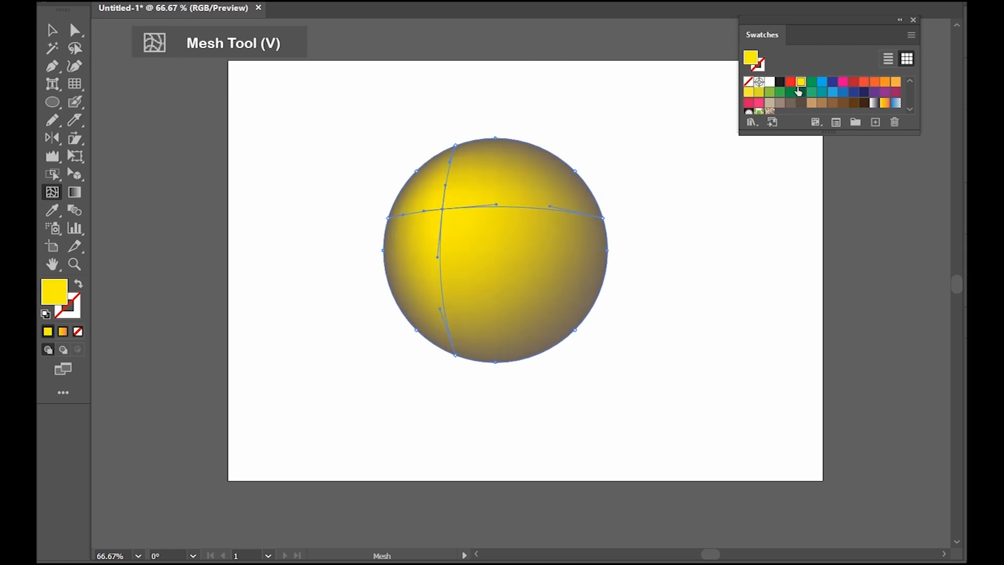
{"action": "left_click", "coordinate": [565, 270]}
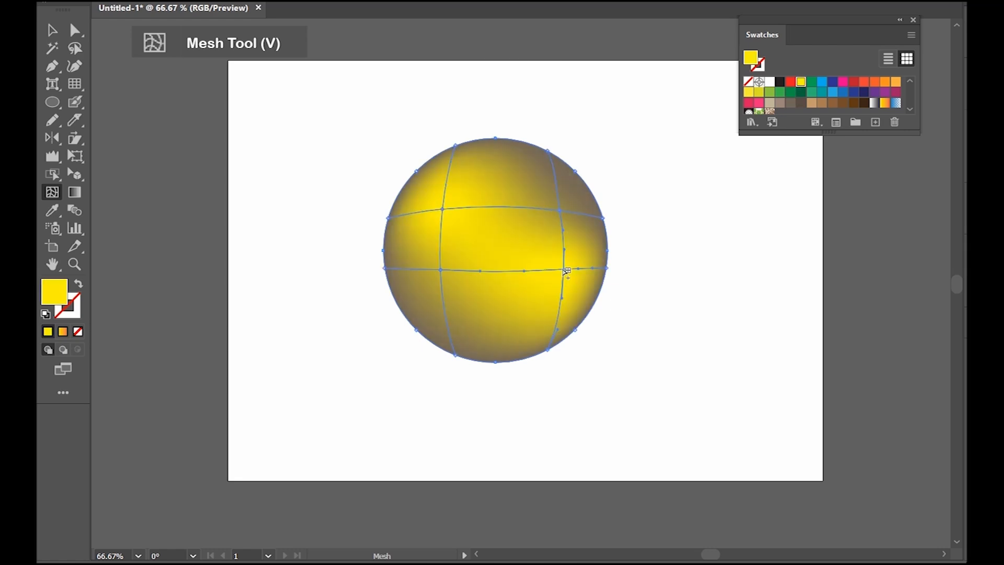
{"action": "left_click", "coordinate": [844, 83]}
{"action": "key", "text": "v"}
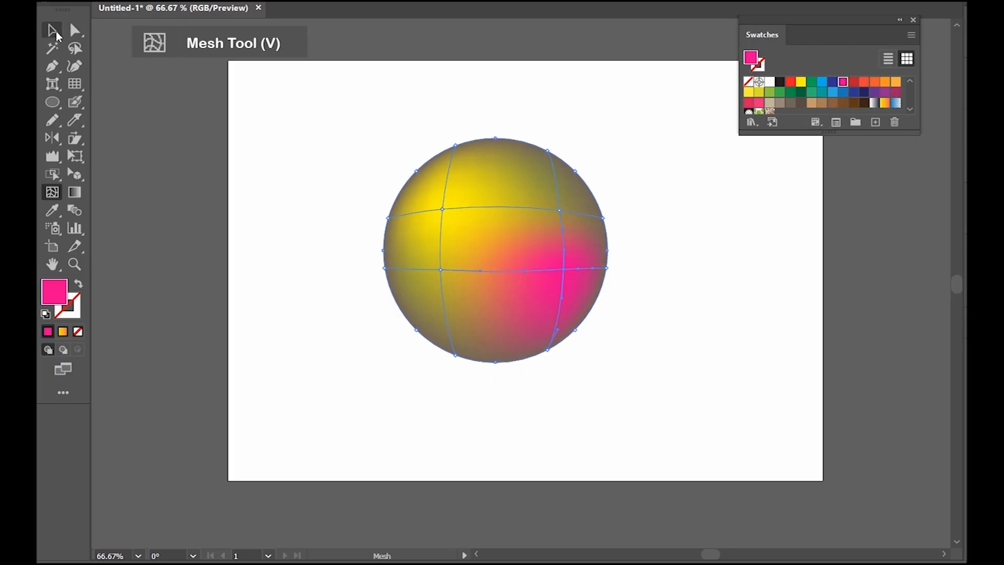
{"action": "left_click", "coordinate": [288, 87]}
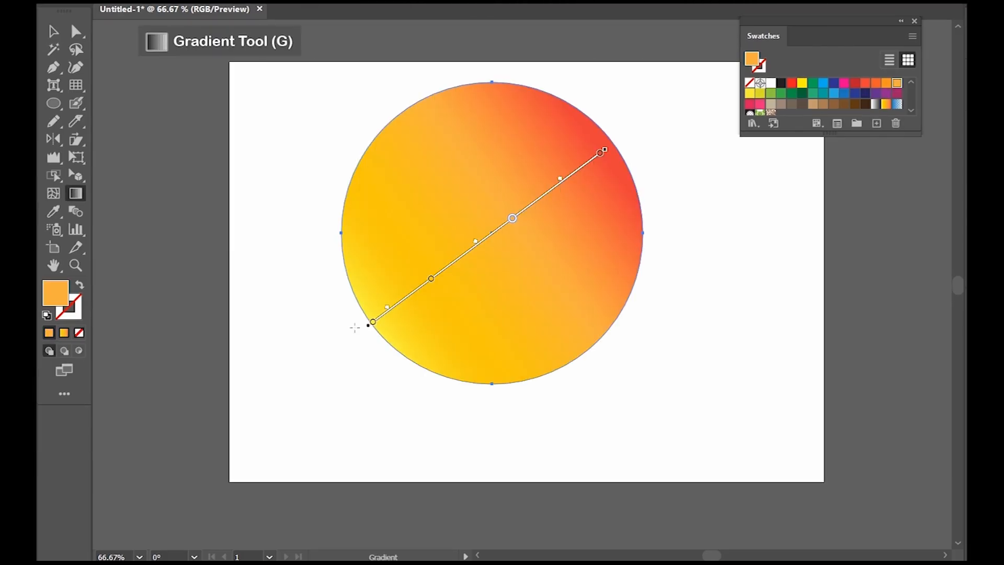
Step: Redraw the circle's yellow-to-red gradient diagonally from its lower-left edge to its upper-right edge with the Gradient tool
{"action": "left_click_drag", "start_coordinate": [351, 330], "coordinate": [637, 151]}
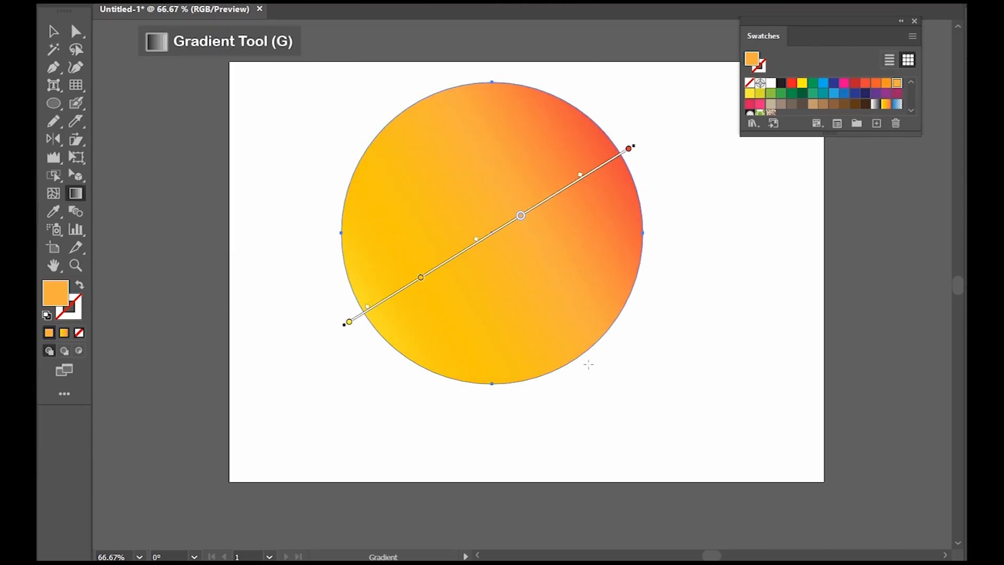
Step: Redraw the circle's gradient in several directions, finishing from lower right to upper left, and slide a midpoint towards the lower-right color stop
{"action": "left_click_drag", "start_coordinate": [606, 349], "coordinate": [360, 100]}
{"action": "left_click_drag", "start_coordinate": [449, 393], "coordinate": [574, 79]}
{"action": "left_click_drag", "start_coordinate": [664, 305], "coordinate": [299, 158]}
{"action": "left_click_drag", "start_coordinate": [441, 222], "coordinate": [553, 257]}
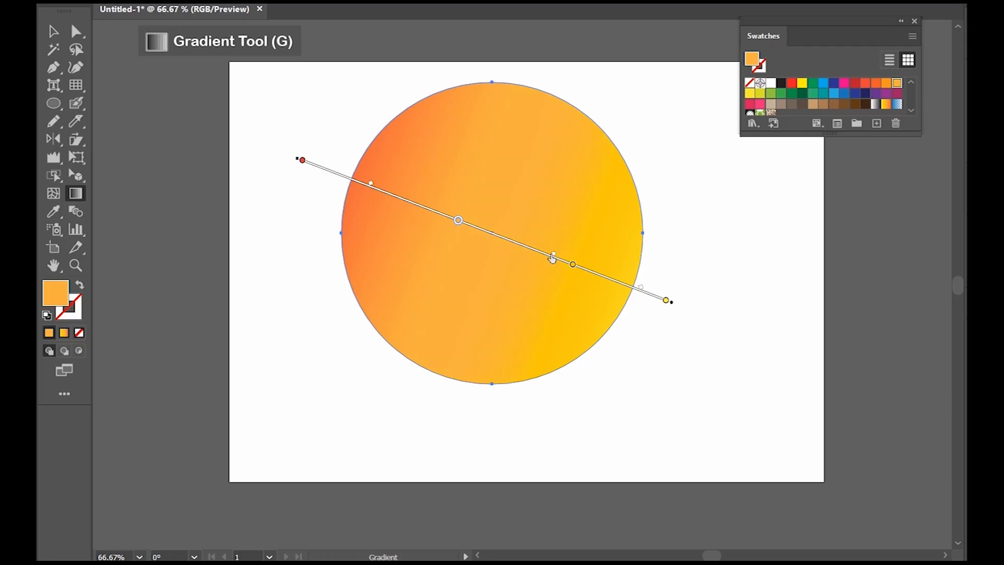
Step: Recolor the middle stop of the circle's gradient yellow
{"action": "double_click", "coordinate": [458, 221]}
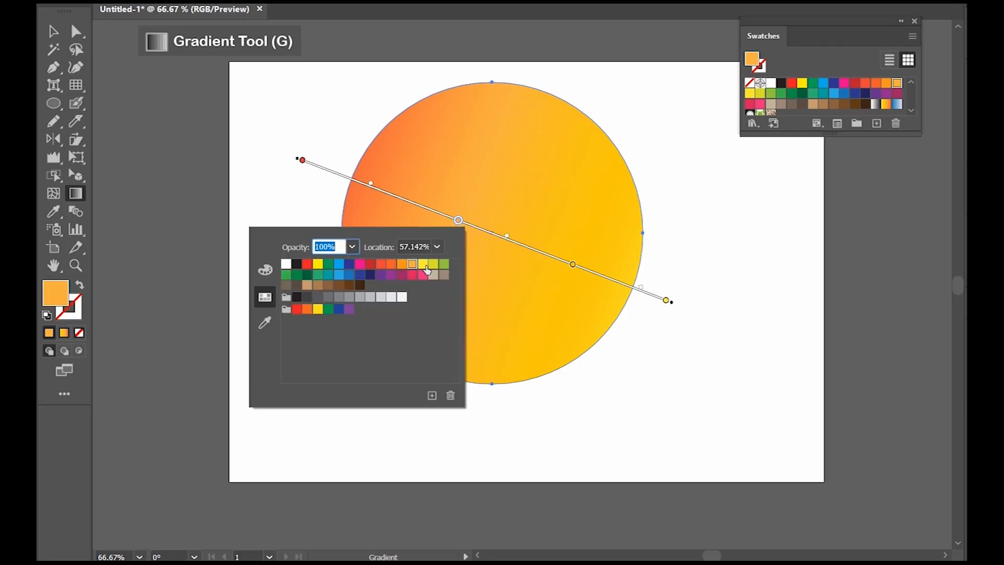
{"action": "left_click", "coordinate": [428, 266]}
{"action": "left_click", "coordinate": [676, 201]}
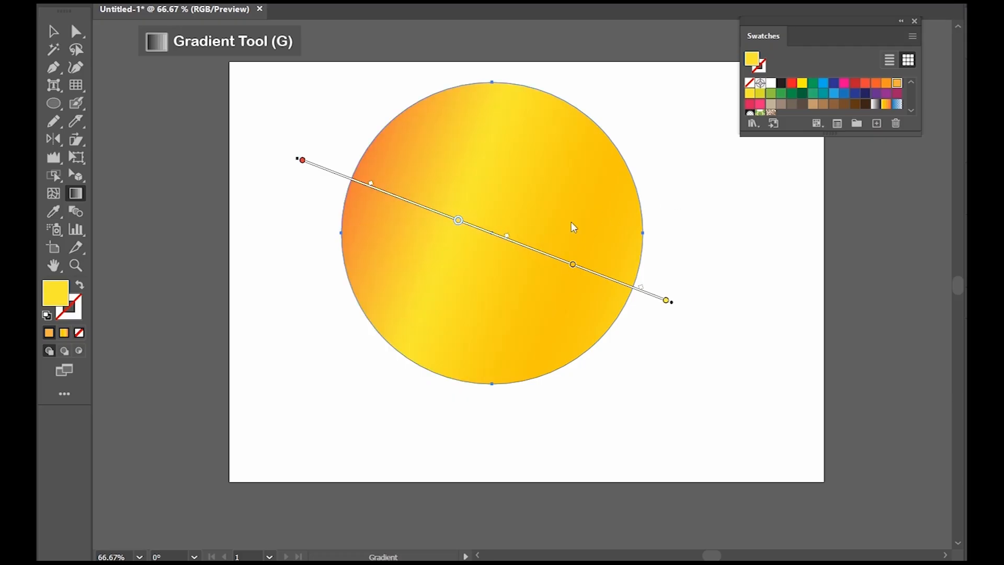
{"action": "mouse_move", "coordinate": [463, 228]}
{"action": "left_mouse_down"}
{"action": "mouse_move", "coordinate": [499, 242]}
{"action": "mouse_move", "coordinate": [461, 231]}
{"action": "left_mouse_up"}
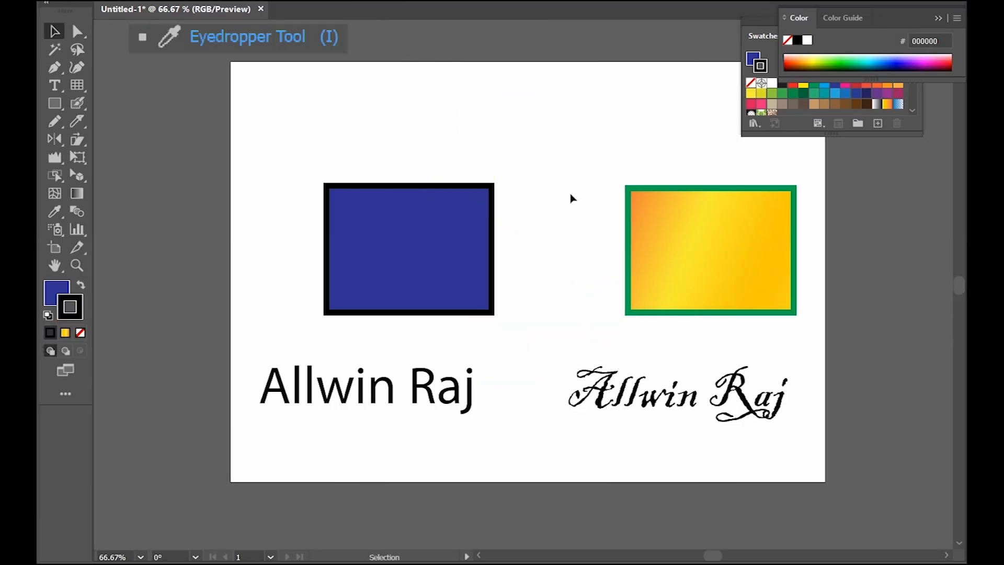
Step: Copy the gradient rectangle's fill and green stroke onto the blue rectangle with the Eyedropper tool, and undo it
{"action": "left_click", "coordinate": [438, 245]}
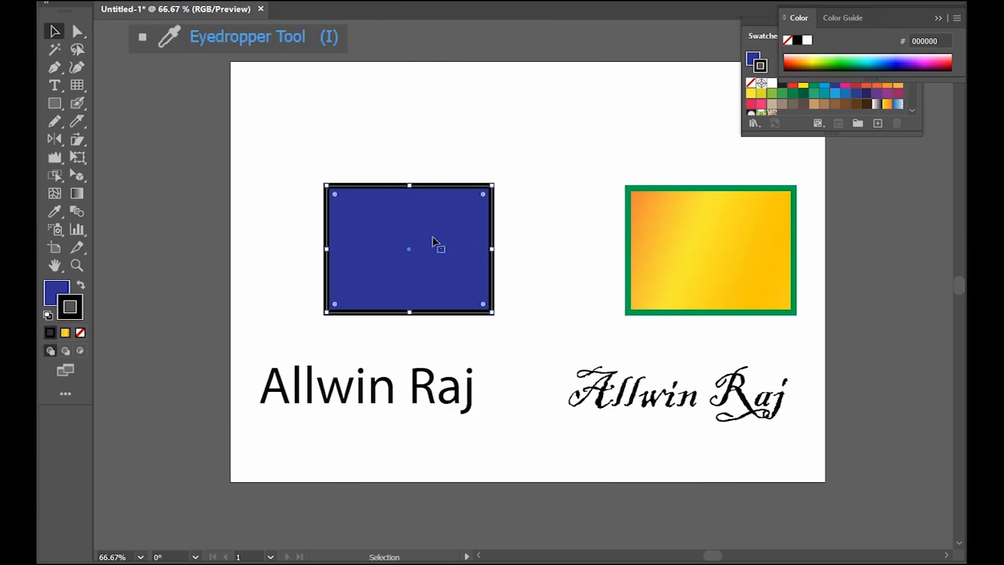
{"action": "key", "text": "i"}
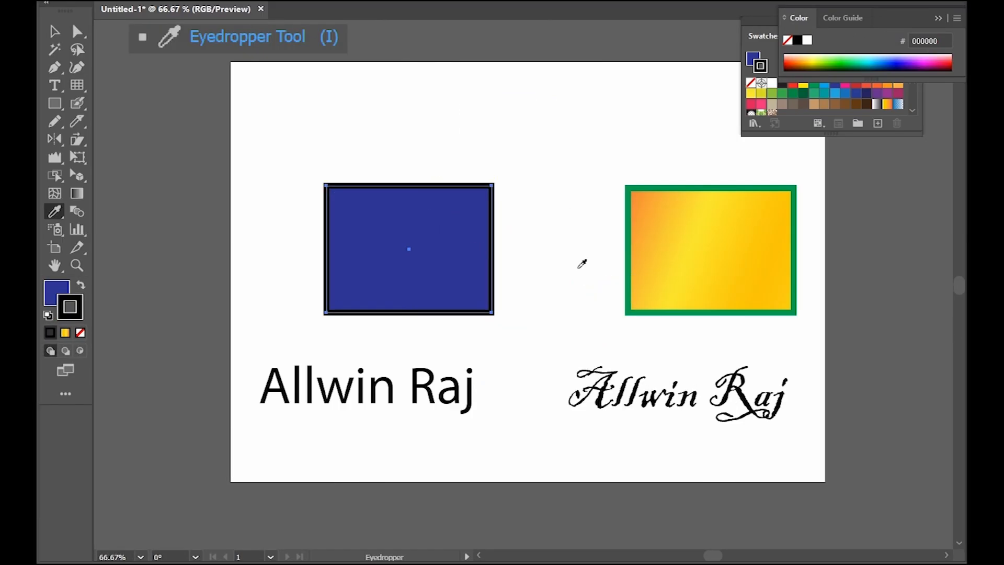
{"action": "left_click", "coordinate": [720, 223]}
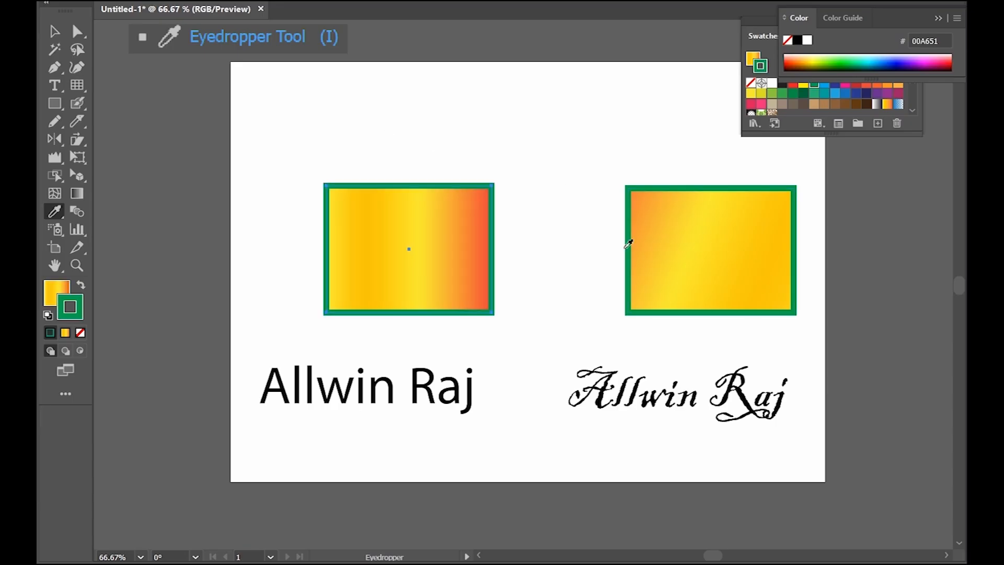
{"action": "key", "text": "ctrl+z"}
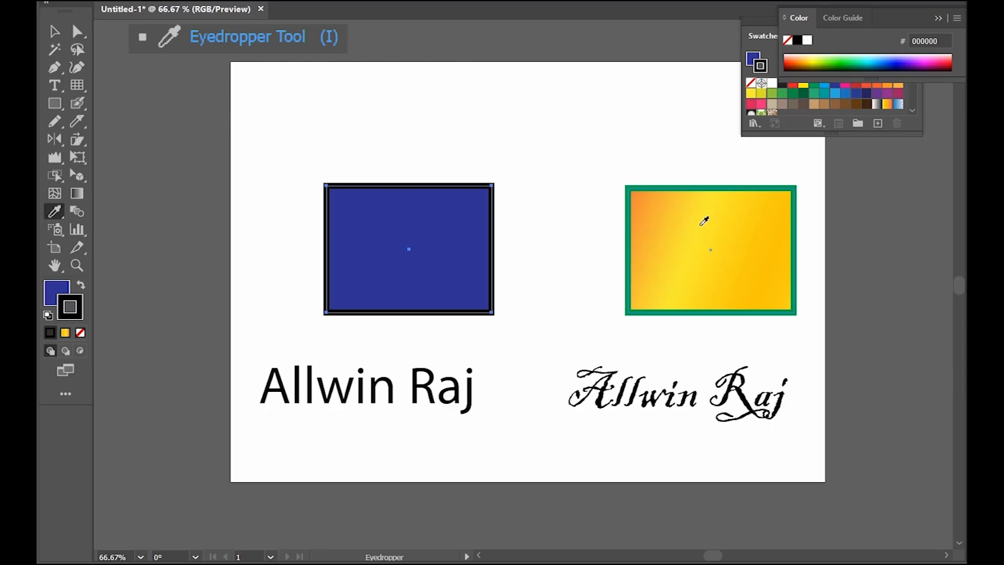
Step: Try single sampled colors on the blue rectangle's stroke: yellow from the gradient, green from the border, and black from the decorative lettering
{"action": "left_click", "coordinate": [704, 221], "text": "shift"}
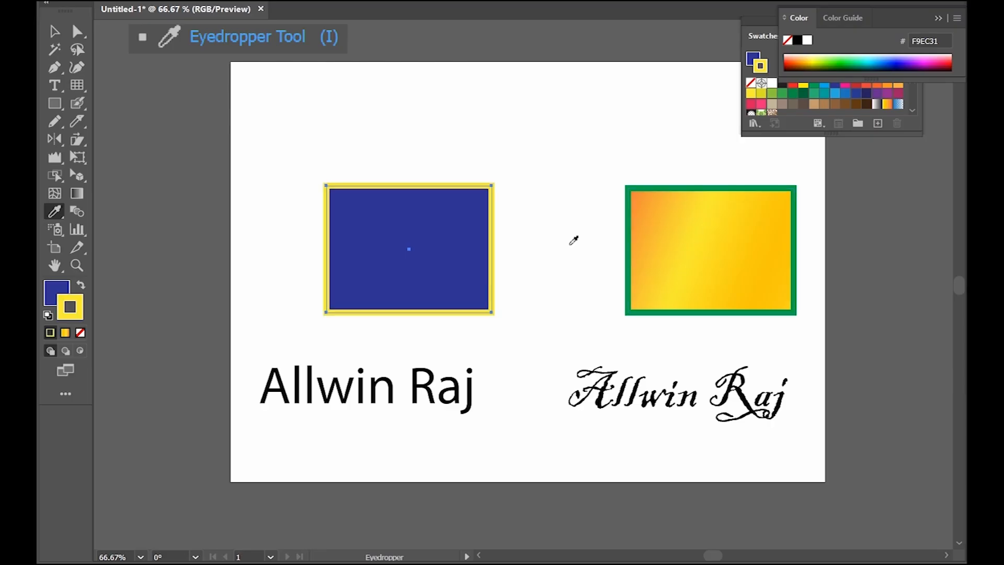
{"action": "key", "text": "ctrl+z"}
{"action": "left_click", "coordinate": [699, 187], "text": "shift"}
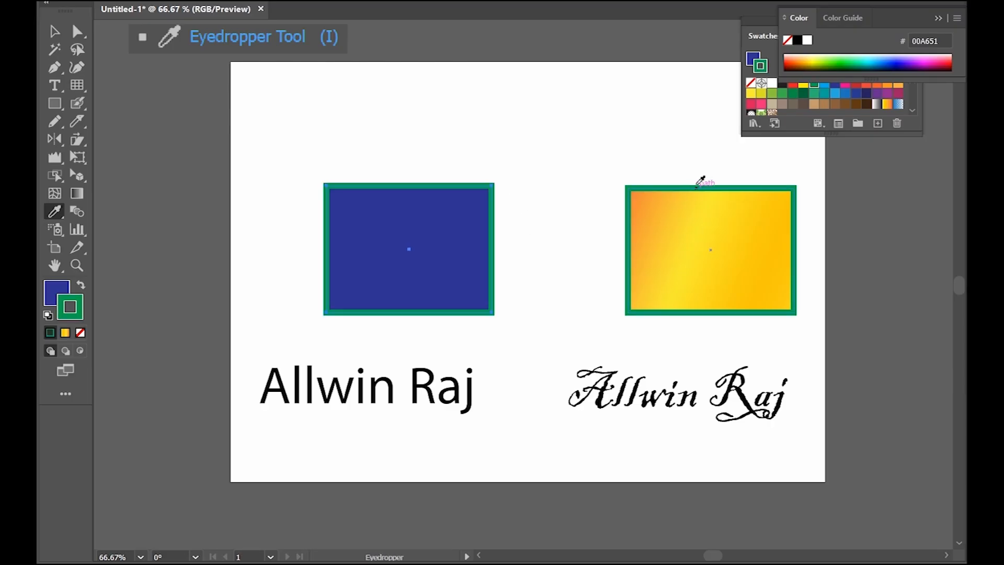
{"action": "left_click", "coordinate": [573, 381], "text": "shift"}
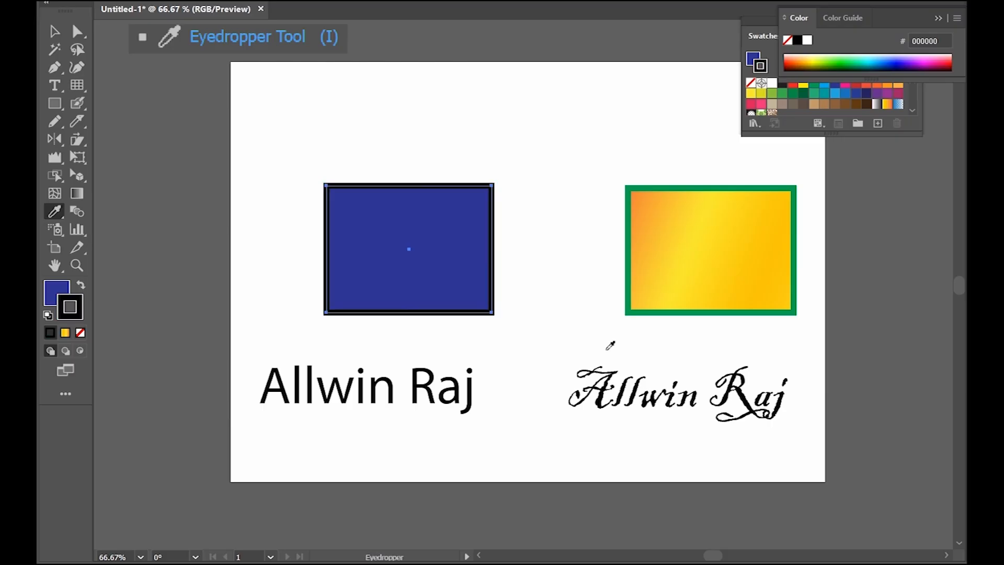
Step: Apply the decorative lettering's type style to the plain text with the Eyedropper tool
{"action": "key", "text": "v"}
{"action": "left_click", "coordinate": [455, 392]}
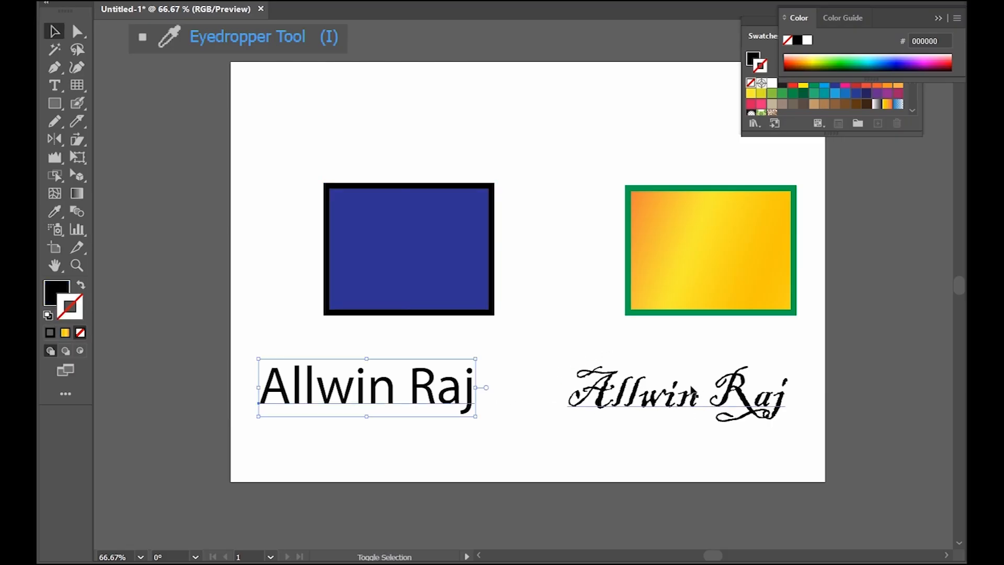
{"action": "key", "text": "i"}
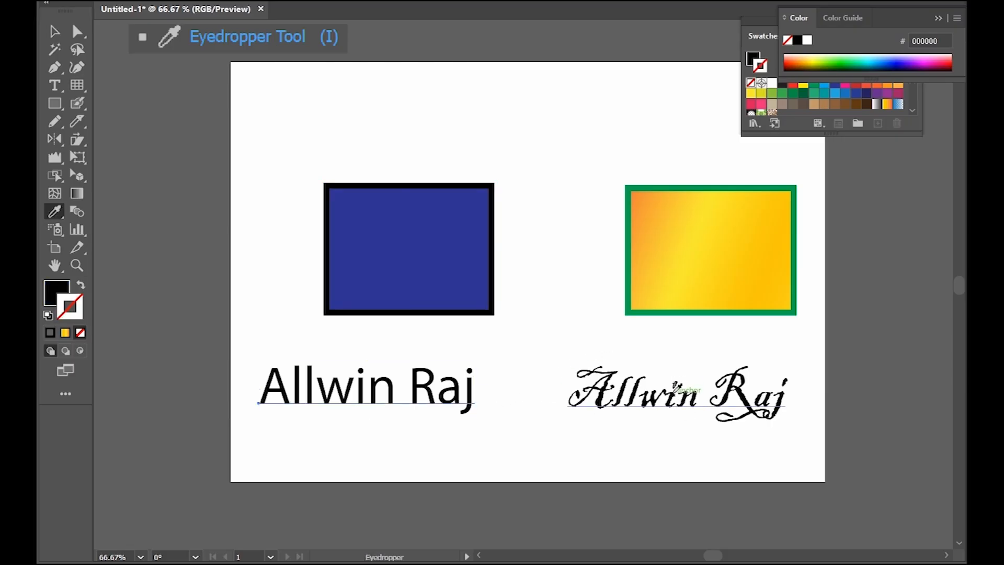
{"action": "left_click", "coordinate": [679, 382]}
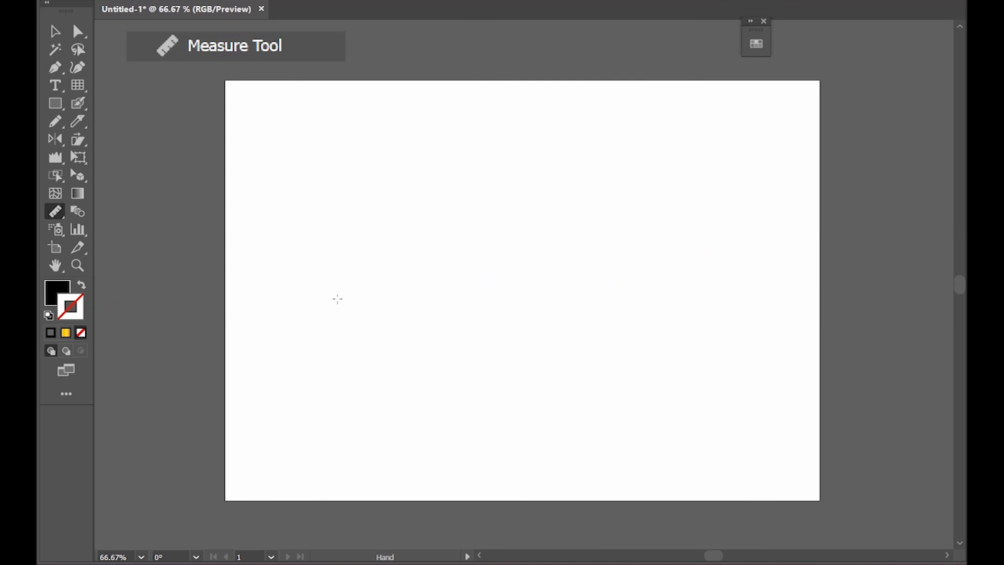
Step: Measure a diagonal distance across the empty artboard with the Measure tool
{"action": "left_click_drag", "start_coordinate": [326, 316], "coordinate": [671, 181]}
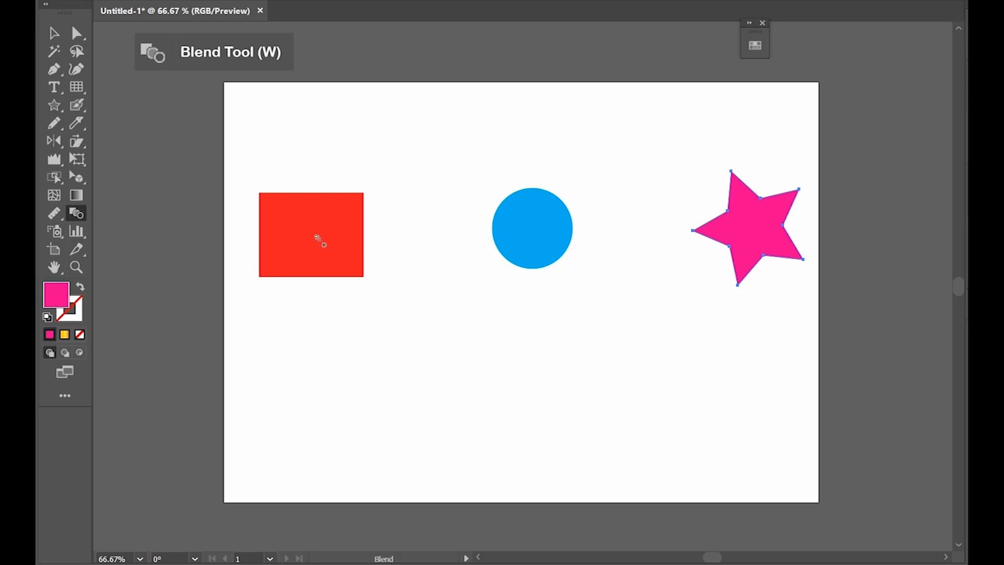
Step: Blend the red rectangle through the blue circle to the pink star with the Blend tool
{"action": "left_click", "coordinate": [529, 230]}
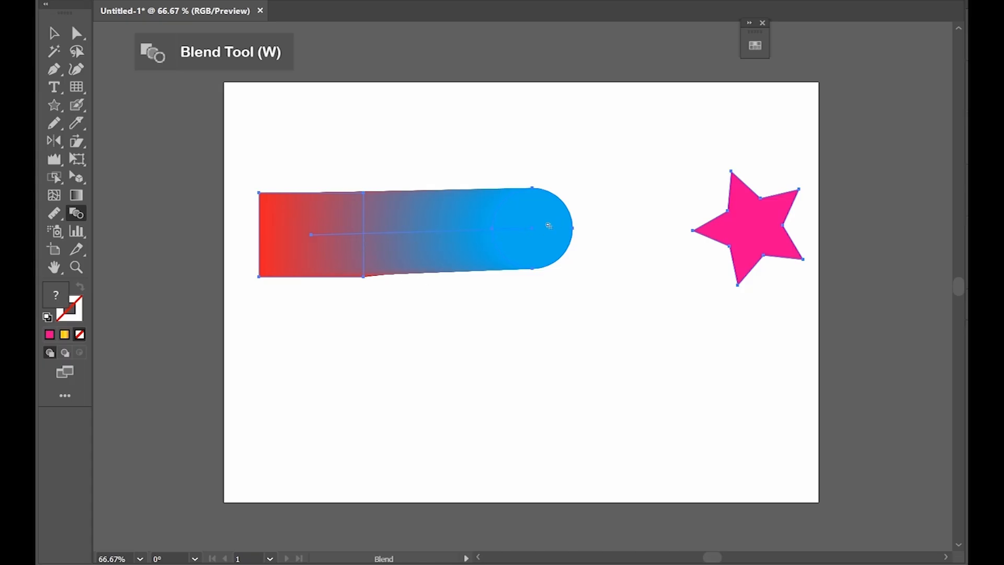
{"action": "left_click", "coordinate": [761, 226]}
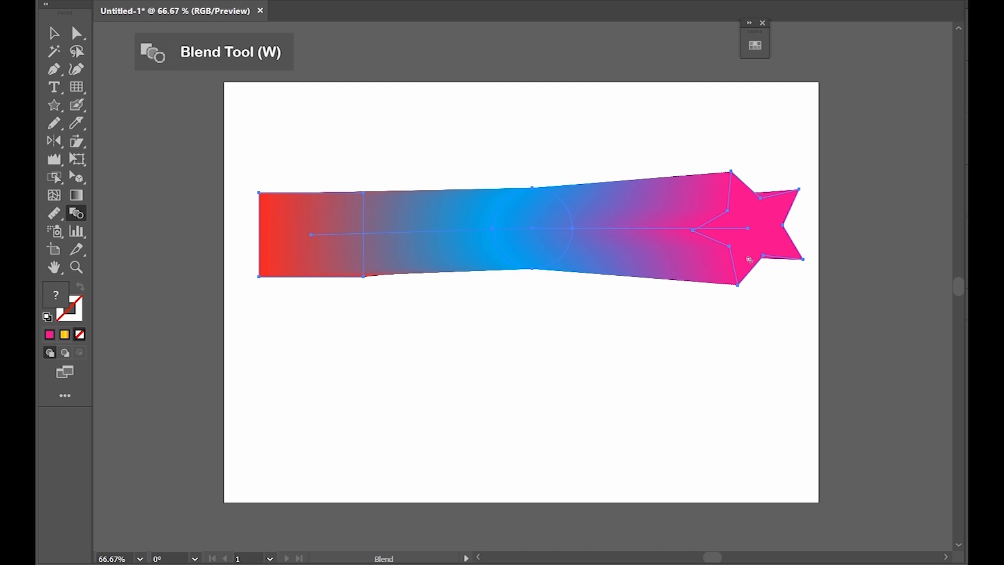
Step: Move the blended object slightly, and shift its spine in isolation mode
{"action": "key", "text": "v"}
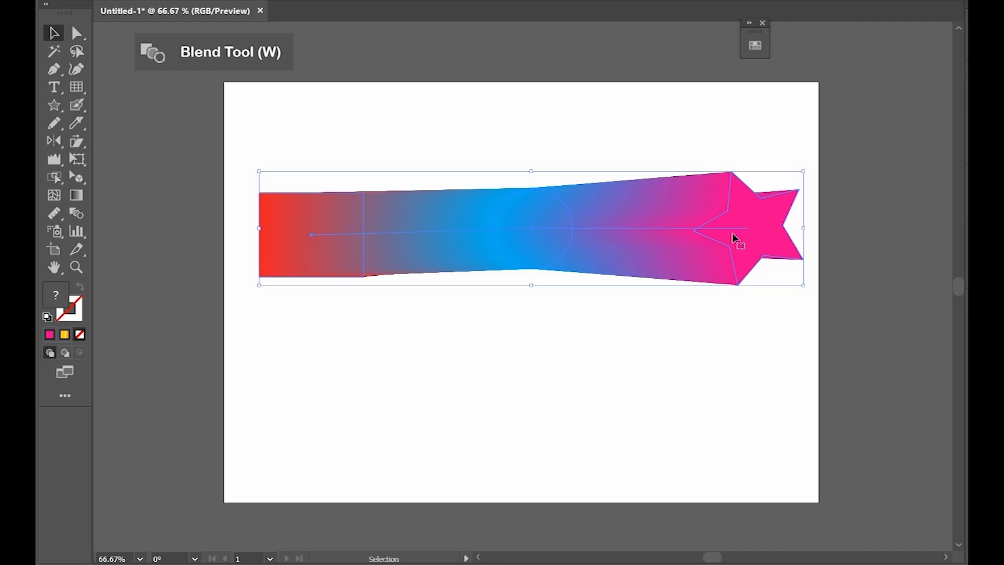
{"action": "left_click_drag", "start_coordinate": [747, 220], "coordinate": [774, 241]}
{"action": "left_click", "coordinate": [756, 313]}
{"action": "double_click", "coordinate": [752, 240]}
{"action": "left_click", "coordinate": [523, 239]}
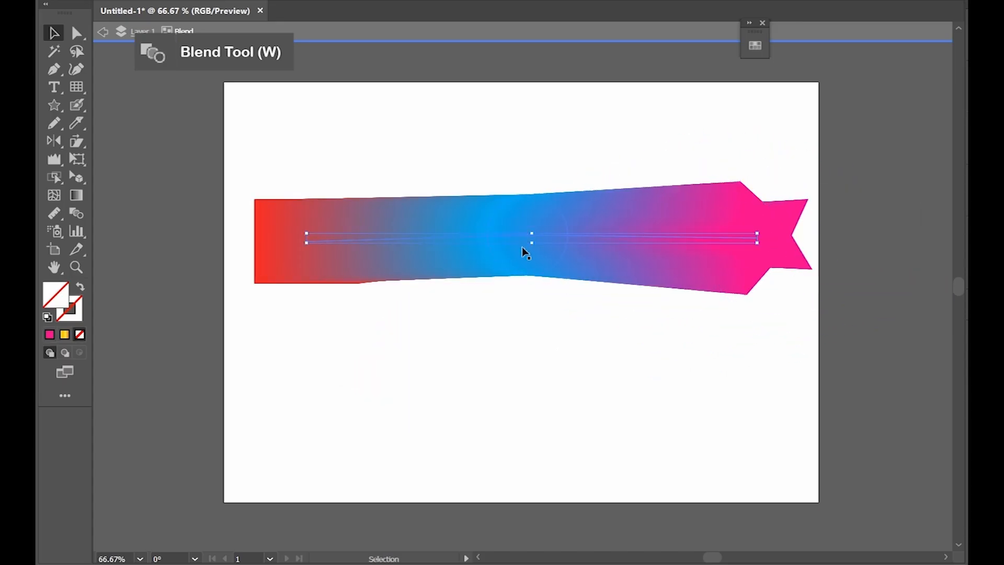
{"action": "left_click", "coordinate": [528, 255]}
{"action": "left_click_drag", "start_coordinate": [531, 251], "coordinate": [553, 240]}
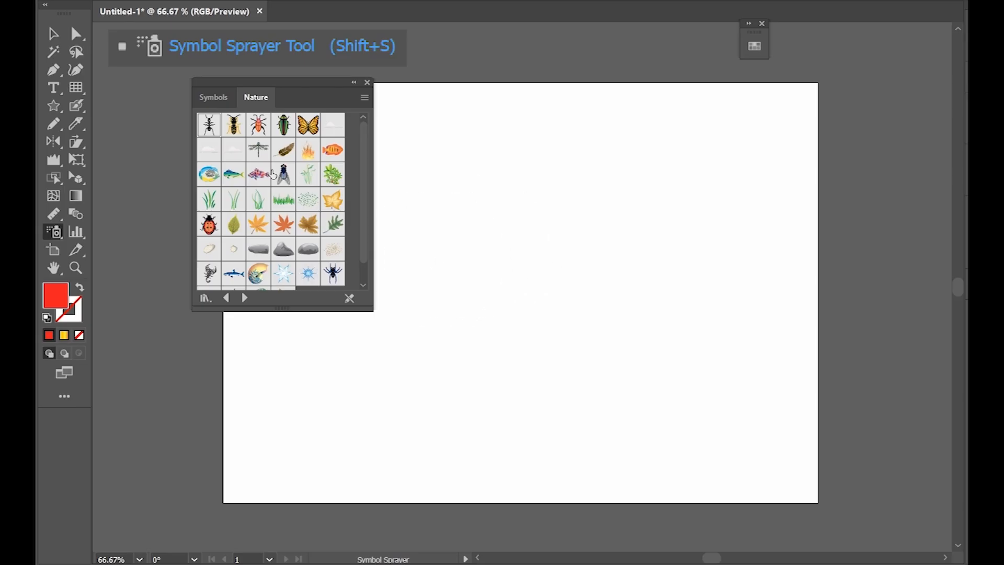
Step: Spray ant symbols and ladybug symbols from the Nature library over the middle of the artboard with the Symbol Sprayer
{"action": "left_click", "coordinate": [214, 133]}
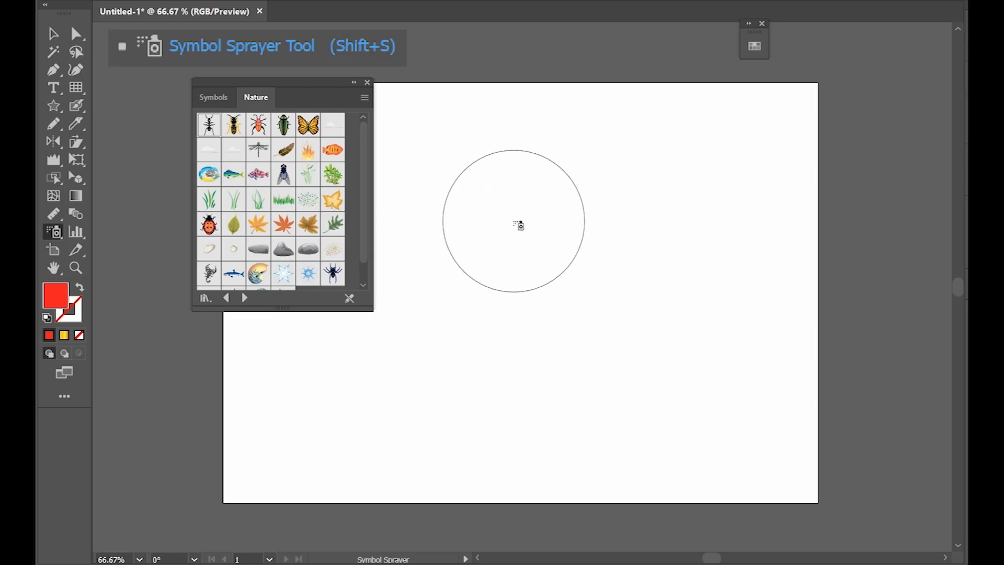
{"action": "mouse_move", "coordinate": [531, 262]}
{"action": "left_mouse_down"}
{"action": "mouse_move", "coordinate": [618, 262]}
{"action": "mouse_move", "coordinate": [581, 339]}
{"action": "mouse_move", "coordinate": [498, 201]}
{"action": "mouse_move", "coordinate": [501, 336]}
{"action": "mouse_move", "coordinate": [601, 221]}
{"action": "mouse_move", "coordinate": [588, 361]}
{"action": "mouse_move", "coordinate": [616, 195]}
{"action": "mouse_move", "coordinate": [559, 273]}
{"action": "mouse_move", "coordinate": [650, 212]}
{"action": "mouse_move", "coordinate": [544, 302]}
{"action": "mouse_move", "coordinate": [592, 209]}
{"action": "mouse_move", "coordinate": [605, 212]}
{"action": "mouse_move", "coordinate": [537, 314]}
{"action": "mouse_move", "coordinate": [686, 286]}
{"action": "mouse_move", "coordinate": [551, 366]}
{"action": "mouse_move", "coordinate": [623, 298]}
{"action": "mouse_move", "coordinate": [558, 231]}
{"action": "mouse_move", "coordinate": [586, 315]}
{"action": "mouse_move", "coordinate": [549, 303]}
{"action": "left_mouse_up"}
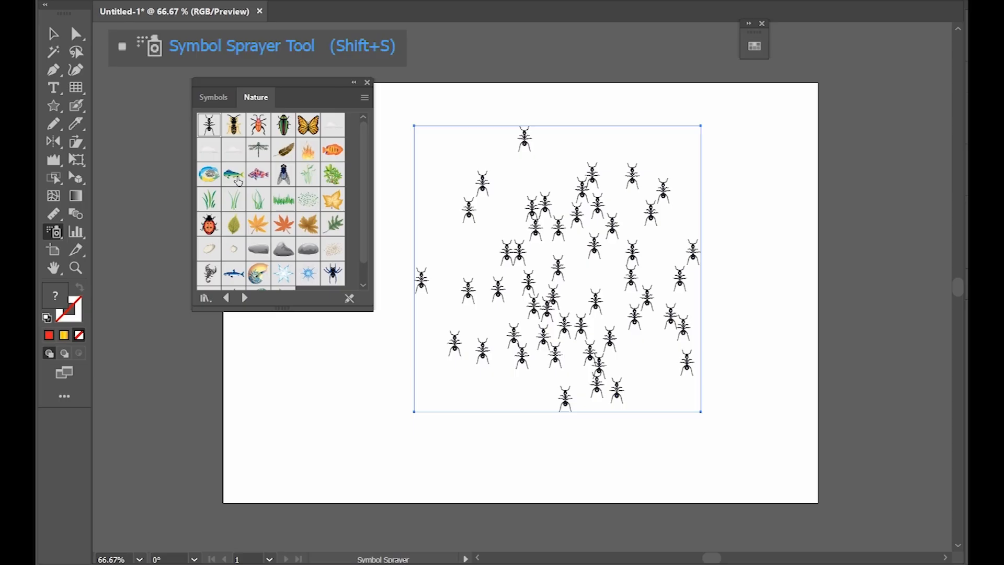
{"action": "left_click", "coordinate": [209, 224]}
{"action": "mouse_move", "coordinate": [572, 325]}
{"action": "left_mouse_down"}
{"action": "mouse_move", "coordinate": [590, 339]}
{"action": "mouse_move", "coordinate": [403, 327]}
{"action": "mouse_move", "coordinate": [675, 248]}
{"action": "mouse_move", "coordinate": [625, 413]}
{"action": "left_mouse_up"}
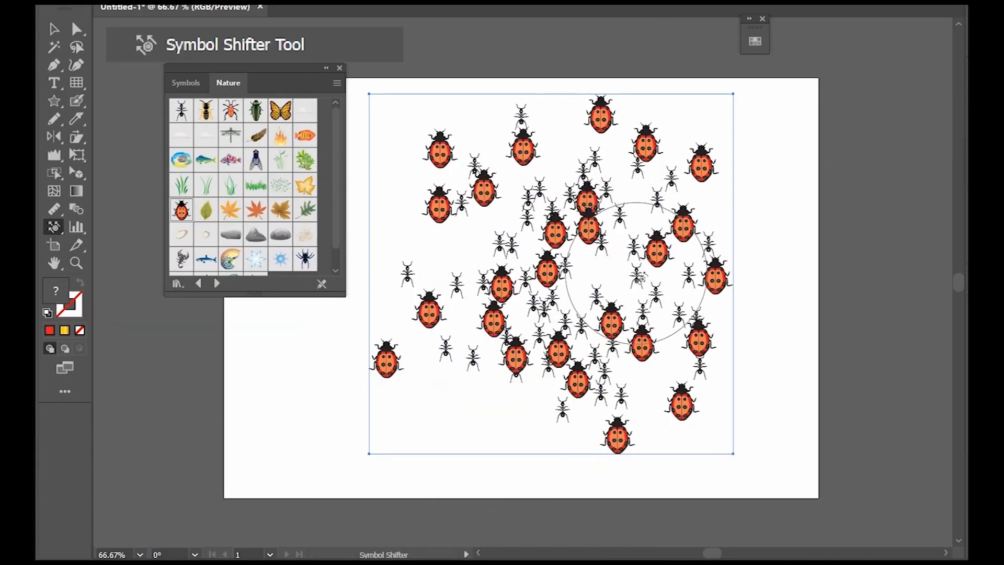
Step: Shift the sprayed ladybugs around within the symbol set using several strokes of the Symbol Shifter tool
{"action": "mouse_move", "coordinate": [639, 256]}
{"action": "left_mouse_down"}
{"action": "mouse_move", "coordinate": [610, 280]}
{"action": "mouse_move", "coordinate": [467, 231]}
{"action": "mouse_move", "coordinate": [468, 207]}
{"action": "left_mouse_up"}
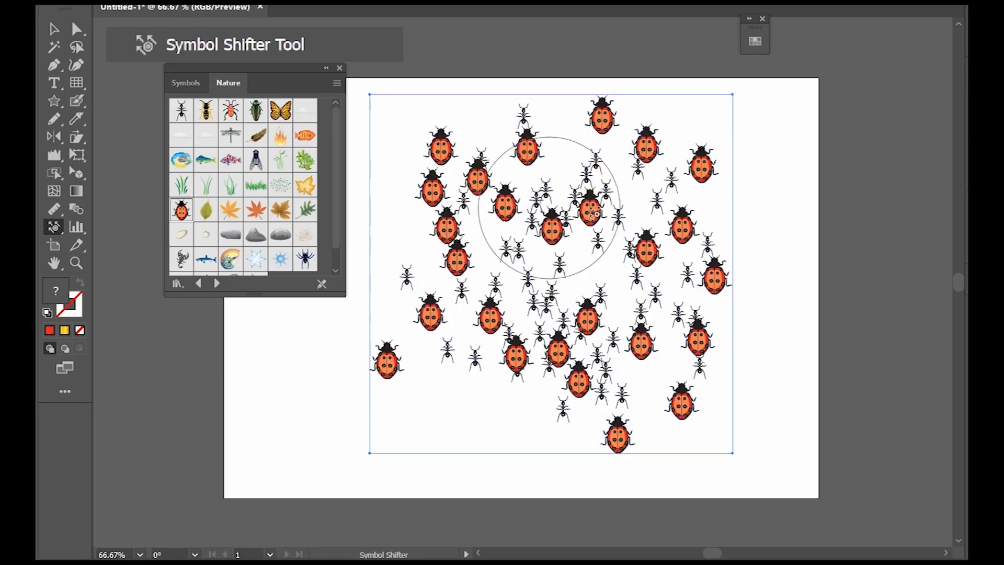
{"action": "mouse_move", "coordinate": [641, 189]}
{"action": "left_mouse_down"}
{"action": "mouse_move", "coordinate": [583, 240]}
{"action": "mouse_move", "coordinate": [560, 342]}
{"action": "left_mouse_up"}
{"action": "mouse_move", "coordinate": [454, 360]}
{"action": "left_mouse_down"}
{"action": "mouse_move", "coordinate": [552, 223]}
{"action": "mouse_move", "coordinate": [591, 214]}
{"action": "left_mouse_up"}
{"action": "mouse_move", "coordinate": [665, 219]}
{"action": "left_mouse_down"}
{"action": "mouse_move", "coordinate": [504, 341]}
{"action": "mouse_move", "coordinate": [464, 426]}
{"action": "mouse_move", "coordinate": [610, 421]}
{"action": "mouse_move", "coordinate": [522, 201]}
{"action": "mouse_move", "coordinate": [657, 175]}
{"action": "mouse_move", "coordinate": [635, 298]}
{"action": "left_mouse_up"}
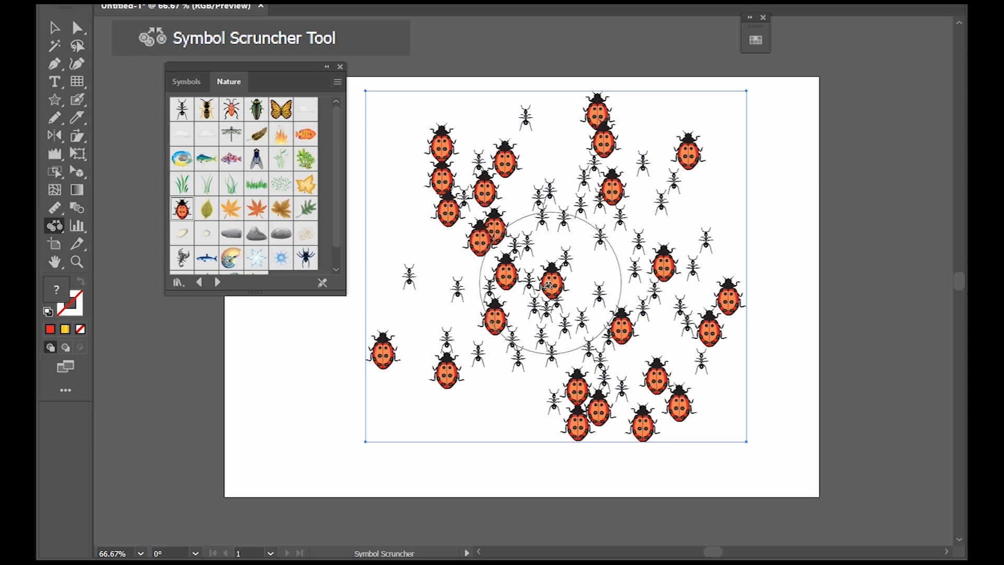
Step: Scrunch the symbols near the center and upper left of the set with the Symbol Scruncher tool
{"action": "left_click_drag", "start_coordinate": [548, 285], "coordinate": [548, 286]}
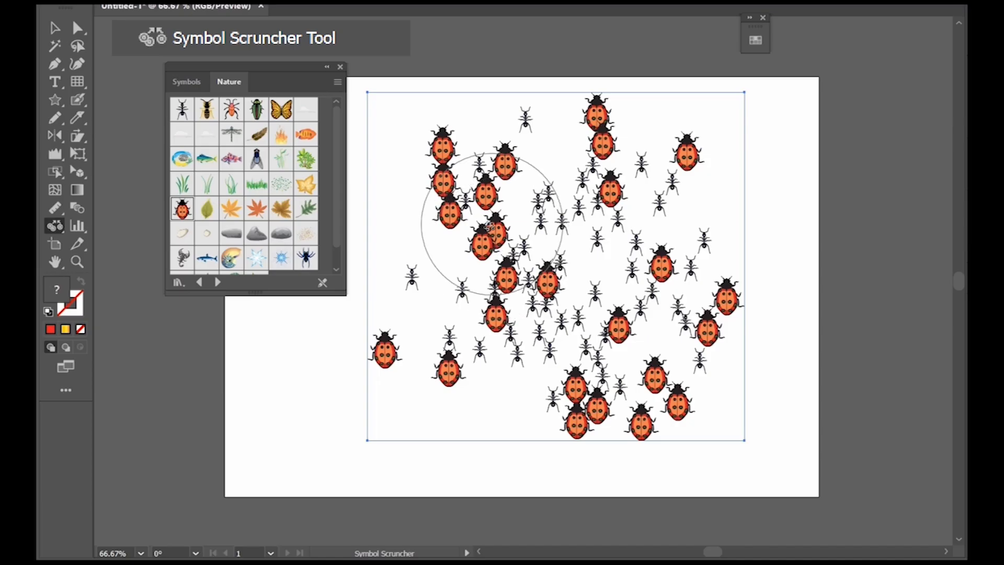
{"action": "left_click_drag", "start_coordinate": [483, 209], "coordinate": [484, 214]}
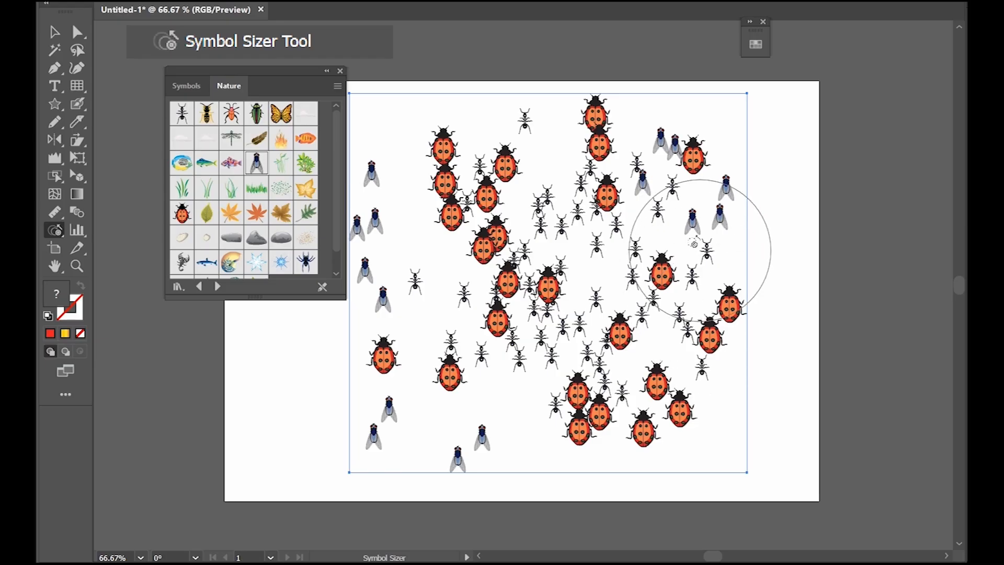
Step: Resize the flies in the upper right of the symbol set with the Symbol Sizer tool
{"action": "left_click_drag", "start_coordinate": [693, 223], "coordinate": [696, 223]}
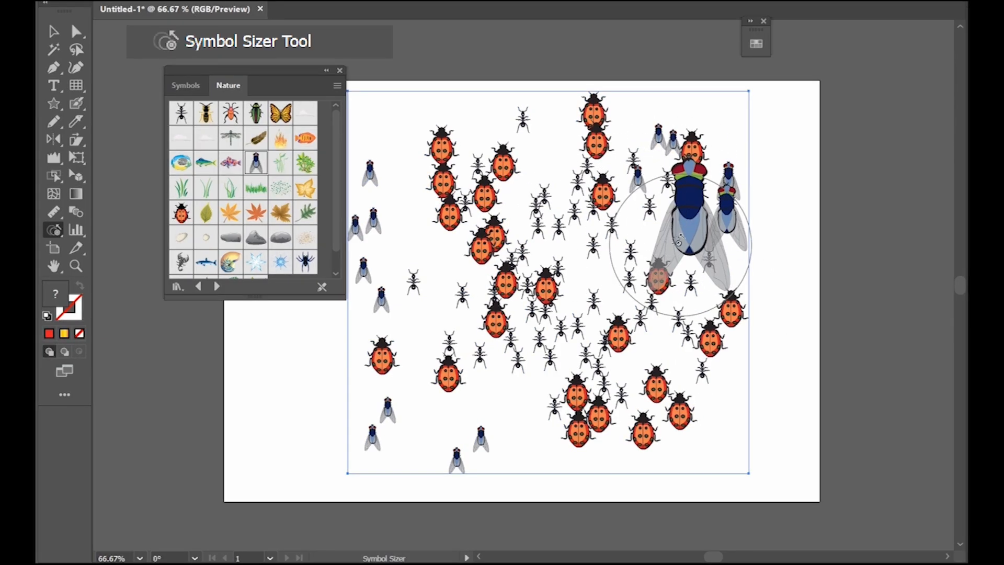
{"action": "left_click_drag", "start_coordinate": [684, 236], "coordinate": [683, 233]}
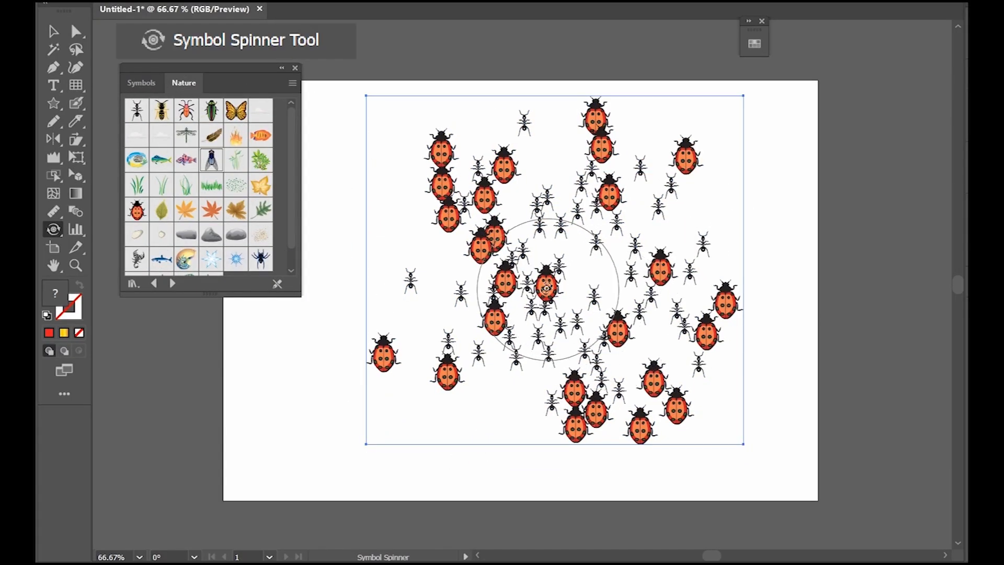
Step: Rotate the ants and ladybugs across the symbol set with several strokes of the Symbol Spinner tool
{"action": "mouse_move", "coordinate": [493, 251]}
{"action": "left_mouse_down"}
{"action": "mouse_move", "coordinate": [516, 247]}
{"action": "mouse_move", "coordinate": [617, 292]}
{"action": "mouse_move", "coordinate": [638, 327]}
{"action": "mouse_move", "coordinate": [586, 360]}
{"action": "left_mouse_up"}
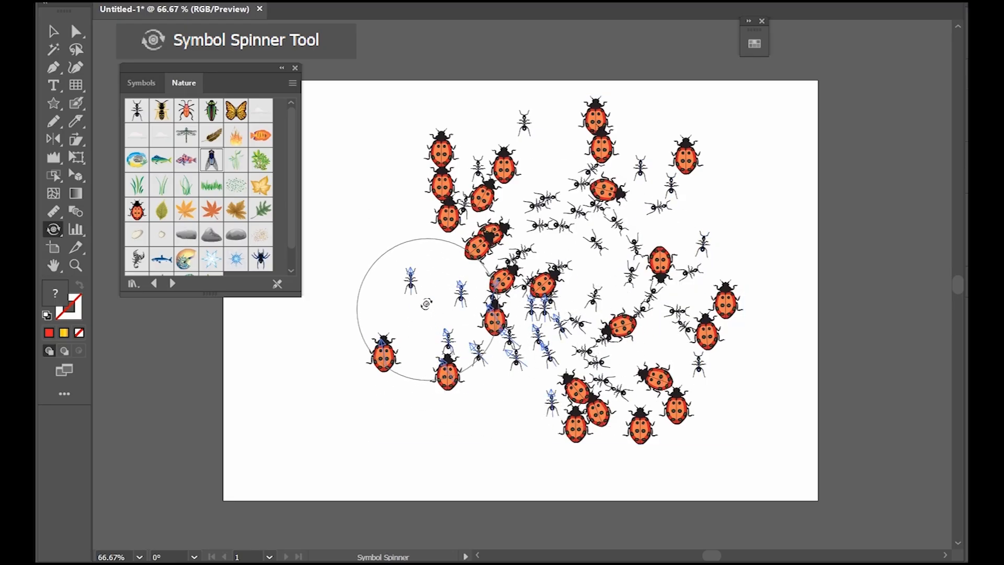
{"action": "mouse_move", "coordinate": [421, 301]}
{"action": "left_mouse_down"}
{"action": "mouse_move", "coordinate": [415, 224]}
{"action": "mouse_move", "coordinate": [451, 419]}
{"action": "mouse_move", "coordinate": [673, 370]}
{"action": "mouse_move", "coordinate": [665, 356]}
{"action": "left_mouse_up"}
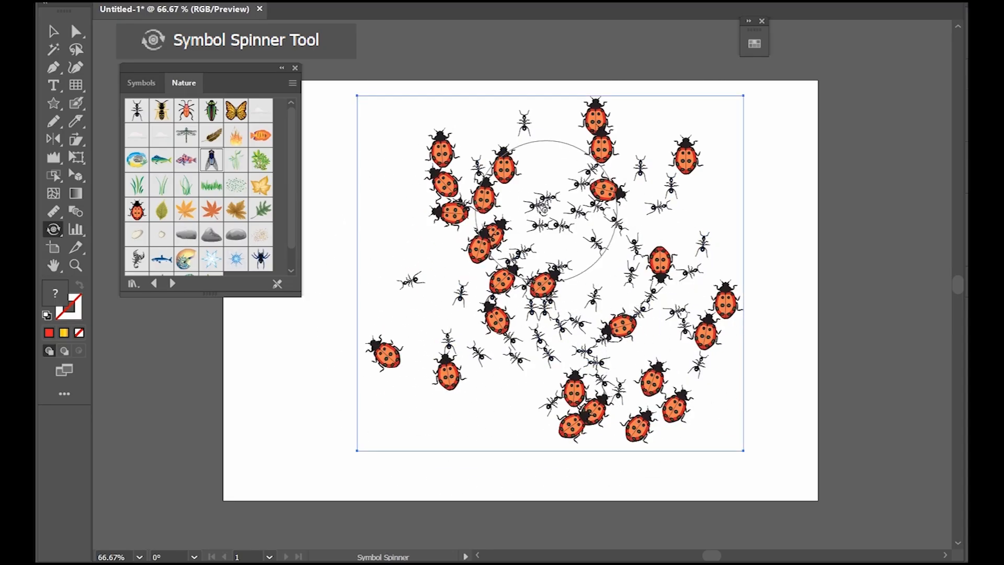
{"action": "mouse_move", "coordinate": [538, 213]}
{"action": "left_mouse_down"}
{"action": "mouse_move", "coordinate": [588, 186]}
{"action": "mouse_move", "coordinate": [639, 286]}
{"action": "mouse_move", "coordinate": [698, 343]}
{"action": "mouse_move", "coordinate": [690, 379]}
{"action": "left_mouse_up"}
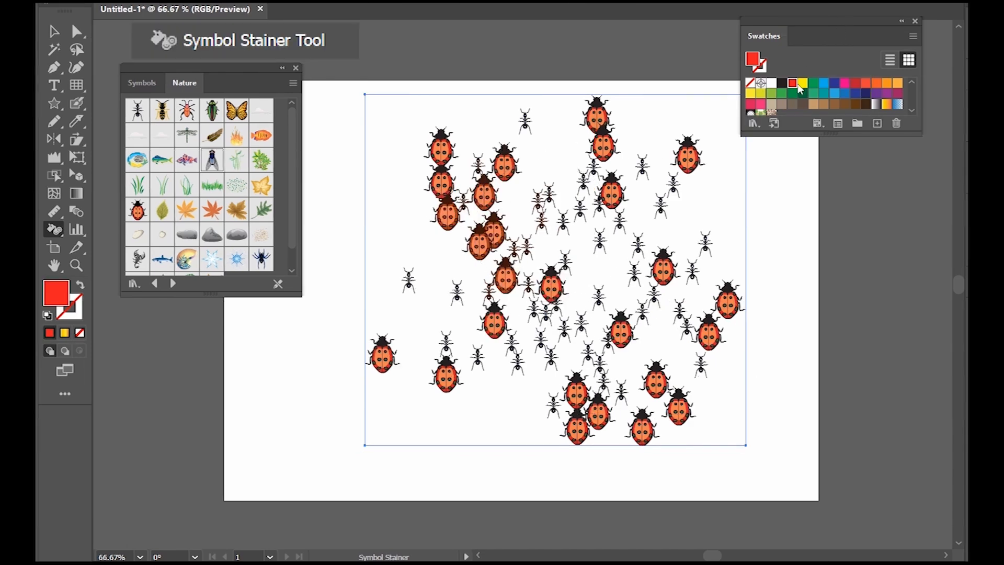
Step: Stain the ladybugs near the center red and those in the upper left yellow with the Symbol Stainer tool
{"action": "left_click_drag", "start_coordinate": [500, 264], "coordinate": [510, 285]}
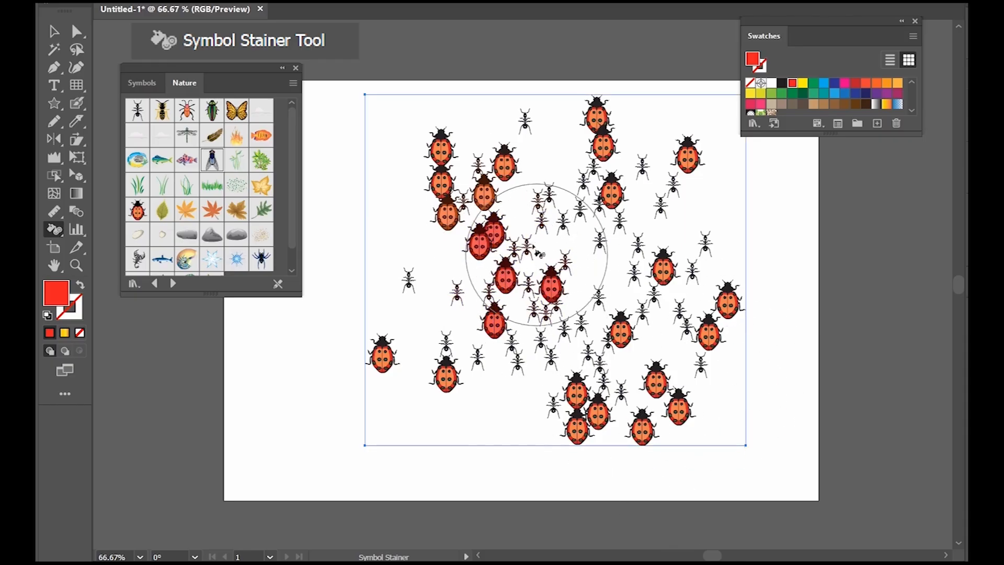
{"action": "left_click", "coordinate": [802, 85]}
{"action": "left_click_drag", "start_coordinate": [445, 179], "coordinate": [449, 183]}
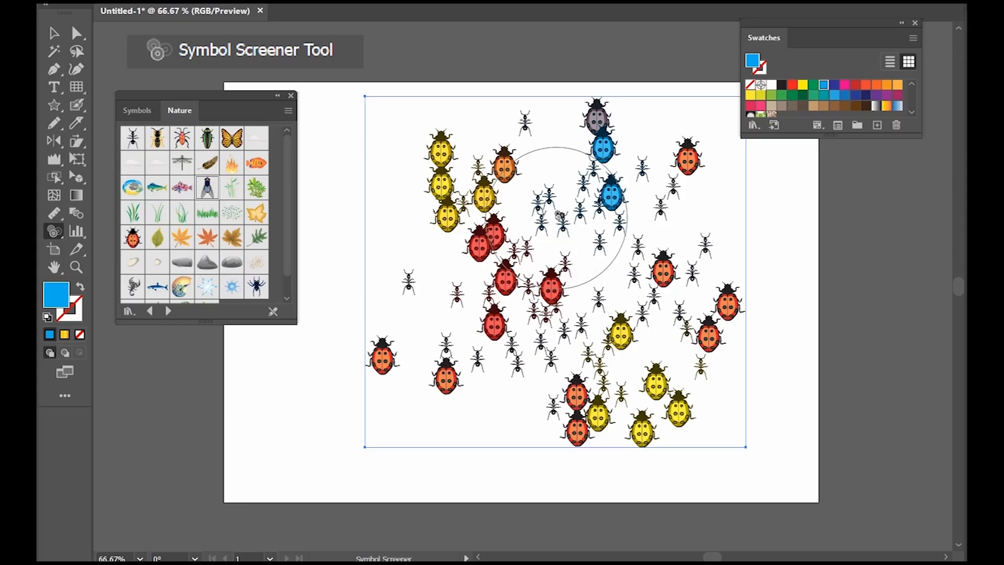
Step: Make the yellow ladybugs in the upper left of the set more transparent with the Symbol Screener tool
{"action": "left_click", "coordinate": [443, 187]}
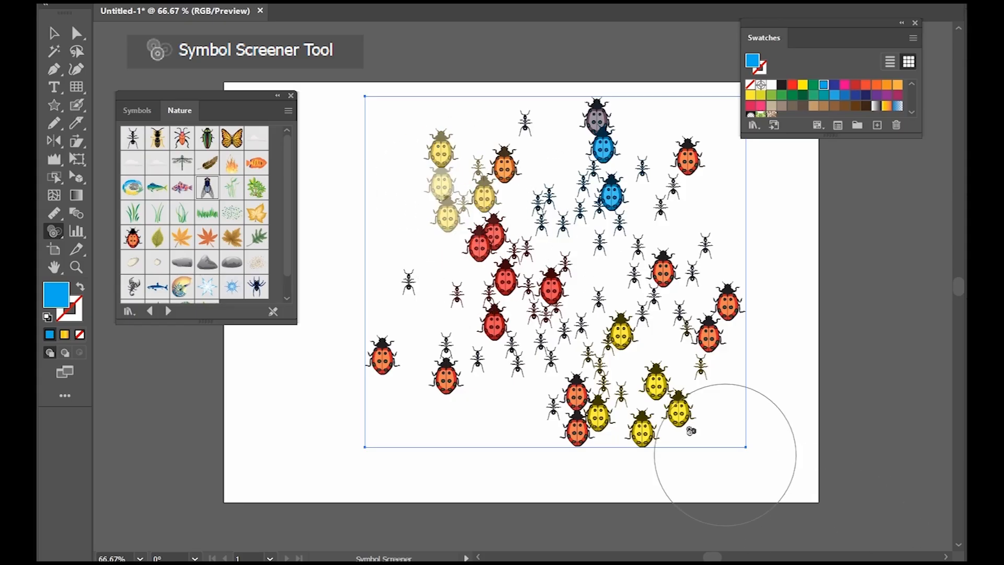
Step: Fade the central red ladybugs with the Symbol Screener and apply a graphic style to the upper-left and blue ladybugs with the Symbol Styler
{"action": "left_click", "coordinate": [507, 285]}
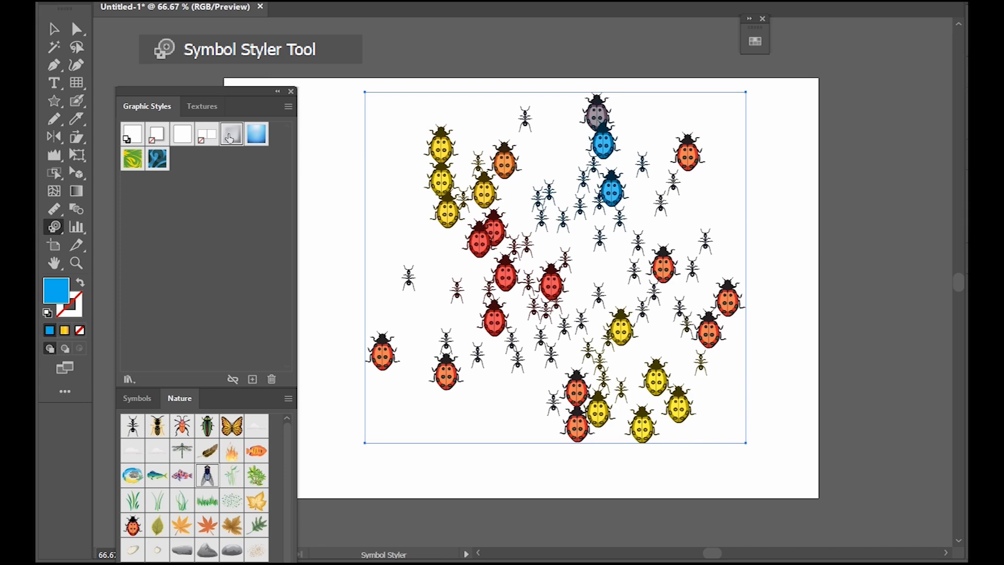
{"action": "left_click", "coordinate": [456, 200]}
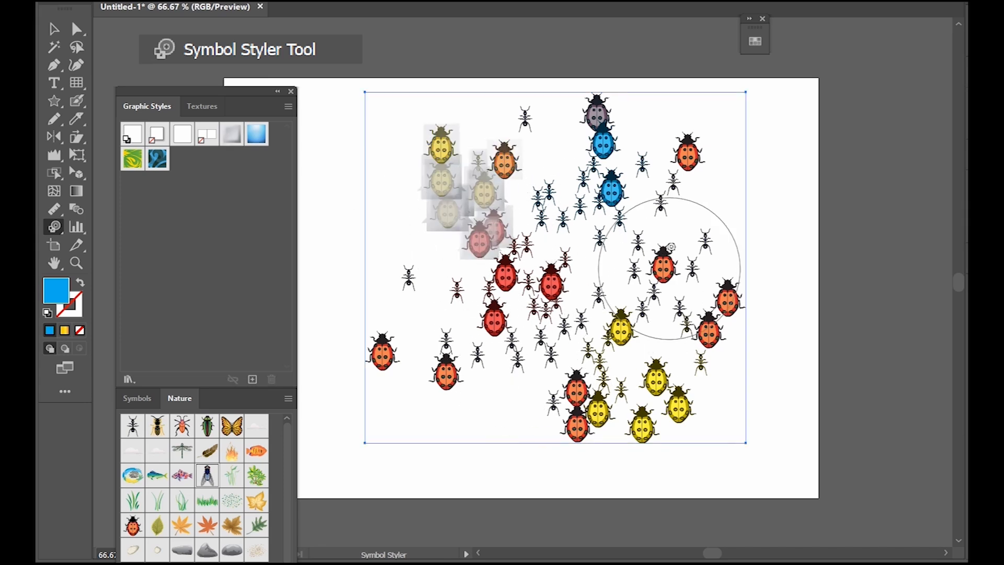
{"action": "left_click", "coordinate": [599, 161]}
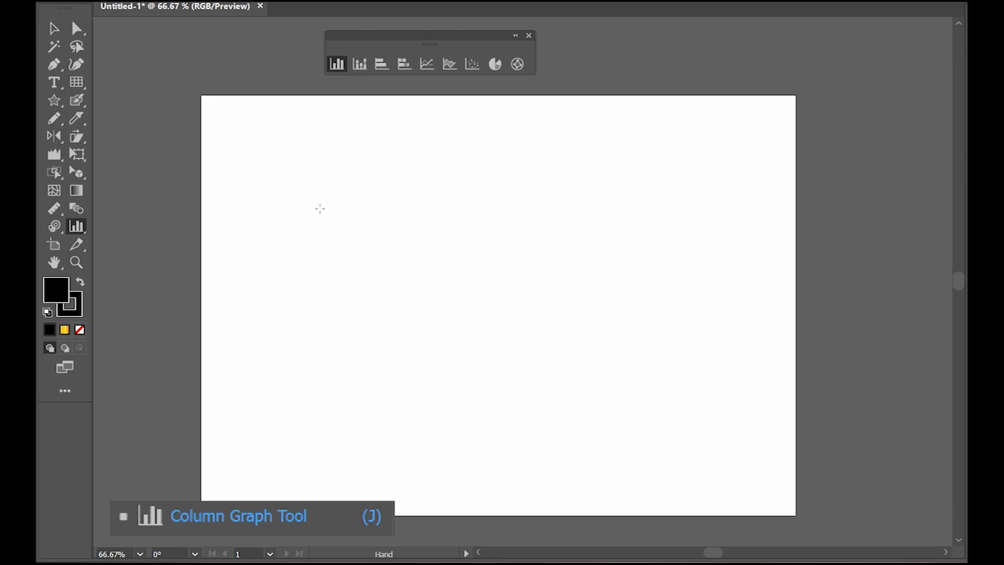
Step: Draw a column graph on the artboard and apply the values 10, 20 and 30 in its first data row
{"action": "left_click_drag", "start_coordinate": [320, 209], "coordinate": [588, 383]}
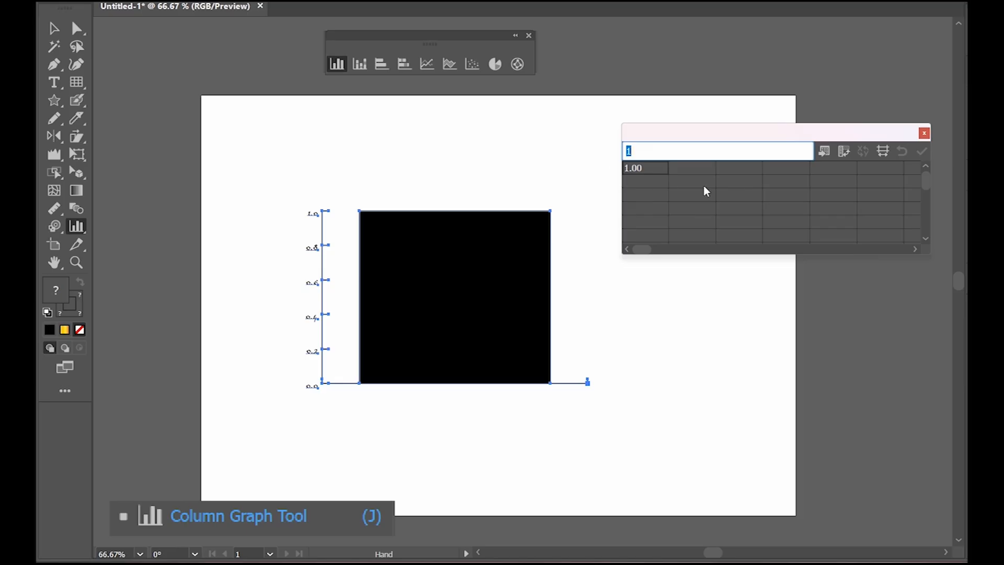
{"action": "type", "text": "10"}
{"action": "key", "text": "Return"}
{"action": "left_click", "coordinate": [694, 167]}
{"action": "type", "text": "20"}
{"action": "key", "text": "Return"}
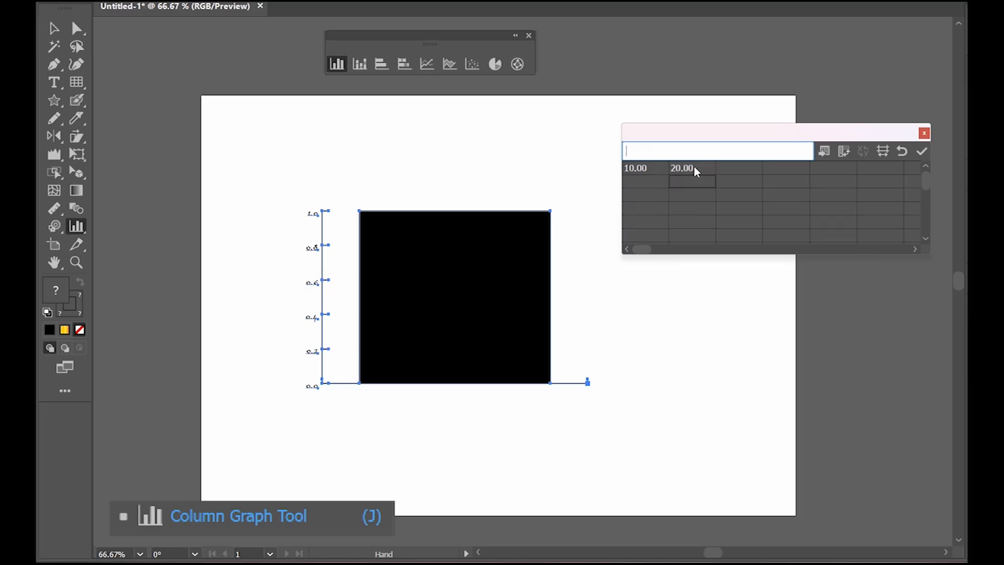
{"action": "left_click", "coordinate": [732, 165]}
{"action": "type", "text": "30"}
{"action": "key", "text": "Return"}
{"action": "left_click", "coordinate": [922, 152]}
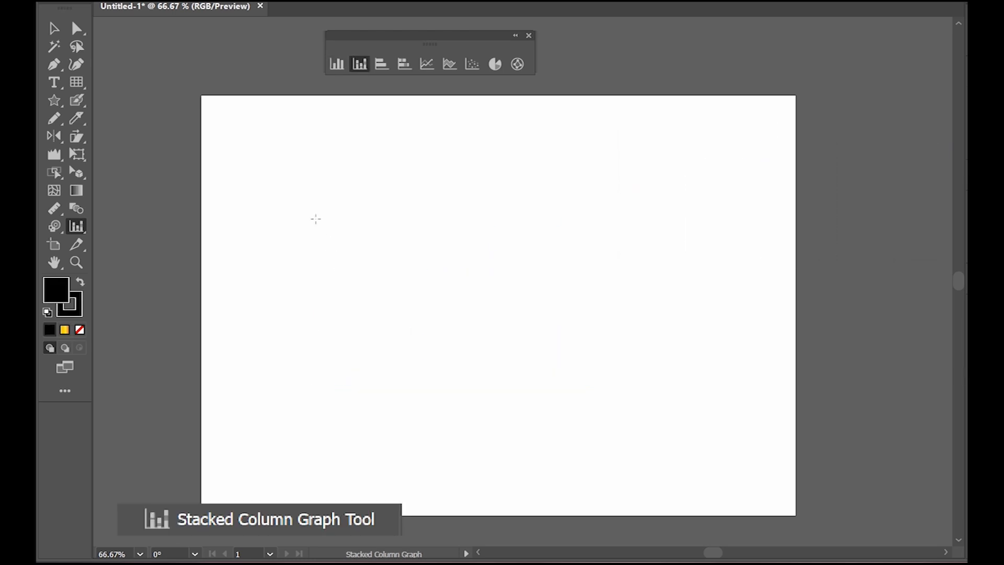
Step: Draw a stacked column graph and apply the values 10, 20 and 50 in its first data row
{"action": "left_click_drag", "start_coordinate": [316, 219], "coordinate": [624, 399]}
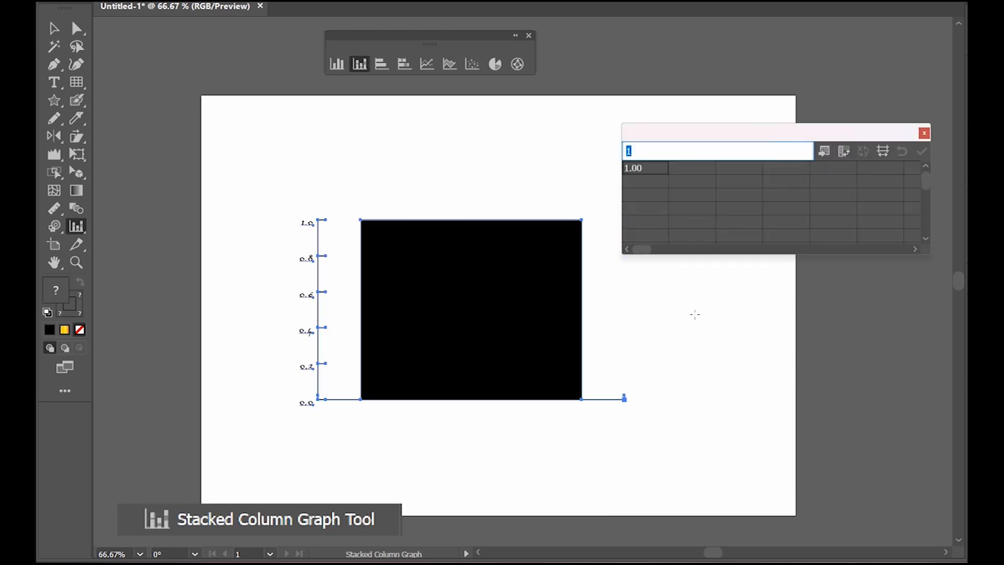
{"action": "type", "text": "10"}
{"action": "left_click", "coordinate": [701, 171]}
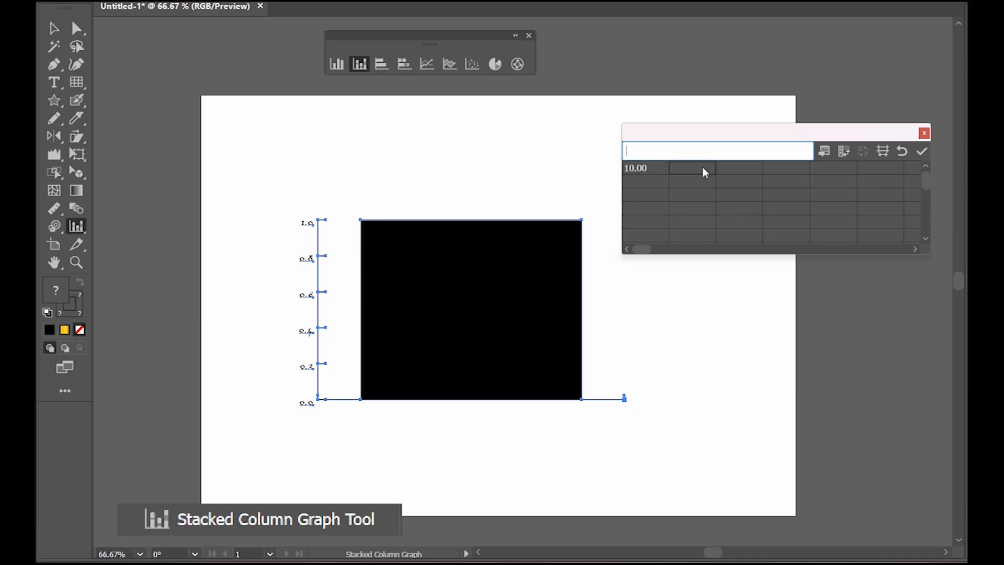
{"action": "type", "text": "20"}
{"action": "left_click", "coordinate": [724, 170]}
{"action": "type", "text": "50"}
{"action": "key", "text": "Return"}
{"action": "left_click", "coordinate": [922, 152]}
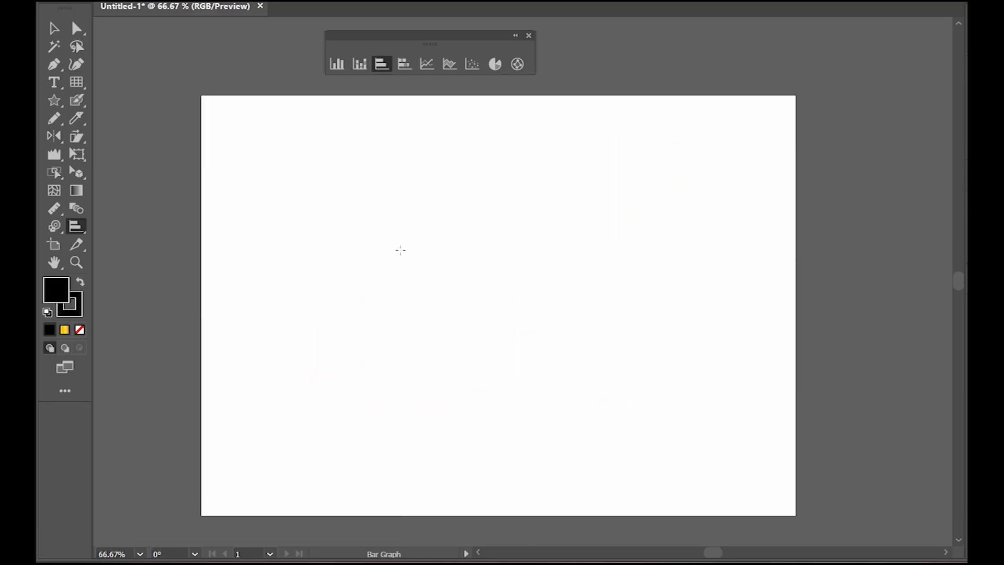
Step: Draw a bar graph with the Bar Graph tool and apply the row values 10, 20 and 50
{"action": "left_click_drag", "start_coordinate": [325, 226], "coordinate": [611, 418]}
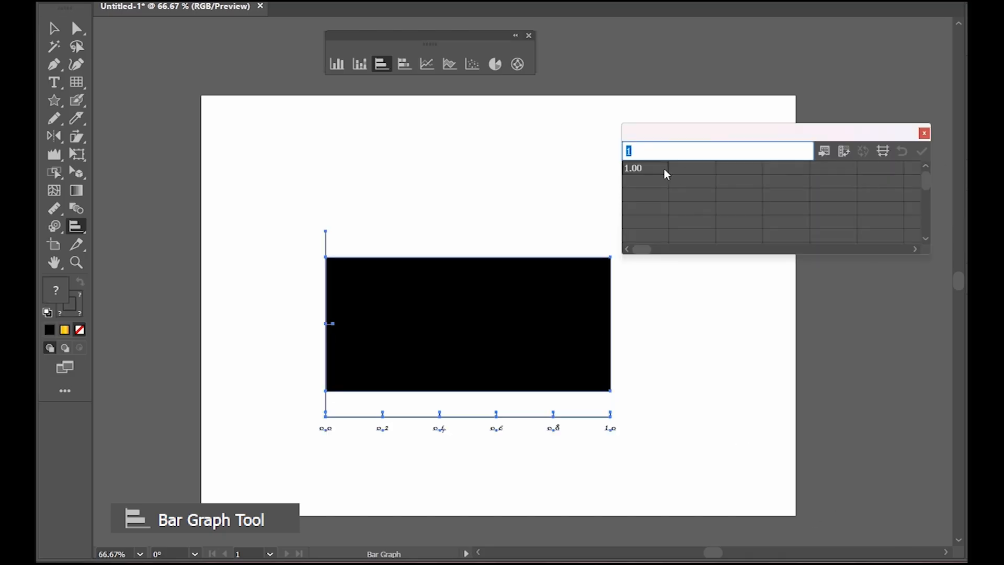
{"action": "type", "text": "10"}
{"action": "left_click", "coordinate": [682, 166]}
{"action": "type", "text": "20"}
{"action": "left_click", "coordinate": [734, 169]}
{"action": "type", "text": "50"}
{"action": "key", "text": "Return"}
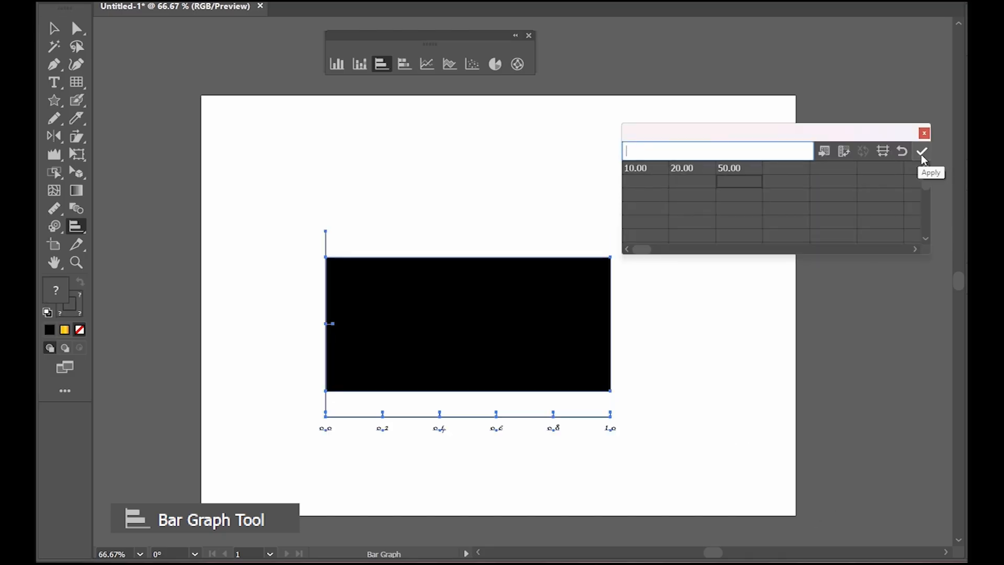
{"action": "left_click", "coordinate": [922, 153]}
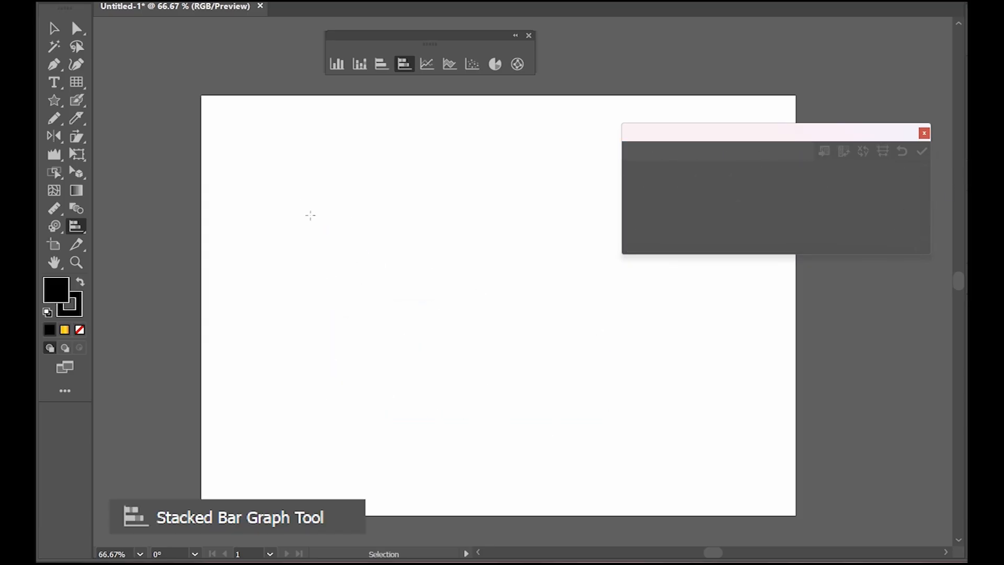
Step: Draw a stacked bar graph and apply the values 10, 20 and 30 in its first data row
{"action": "left_click_drag", "start_coordinate": [329, 195], "coordinate": [616, 401]}
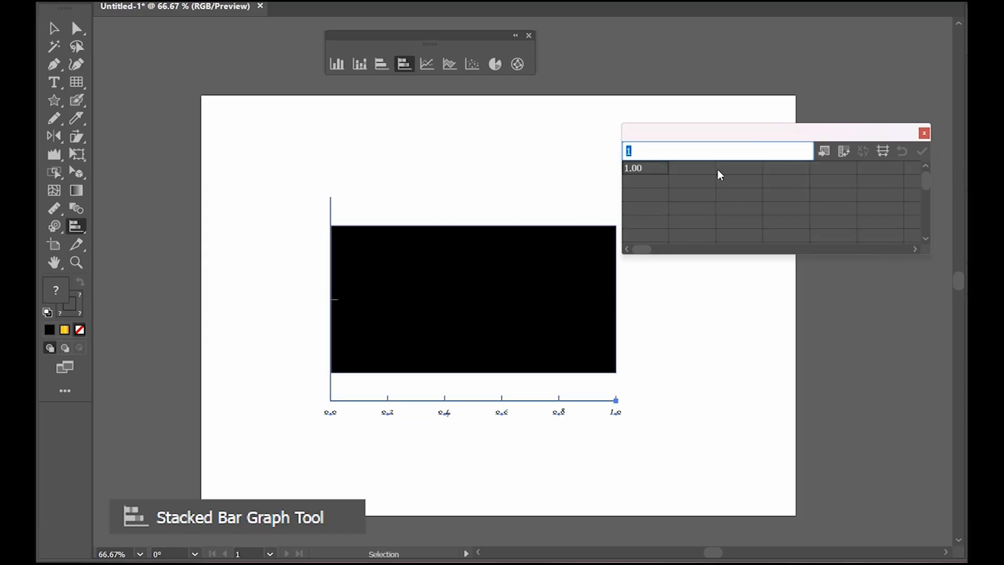
{"action": "type", "text": "10"}
{"action": "key", "text": "Tab"}
{"action": "type", "text": "20"}
{"action": "key", "text": "Tab"}
{"action": "type", "text": "30"}
{"action": "key", "text": "Return"}
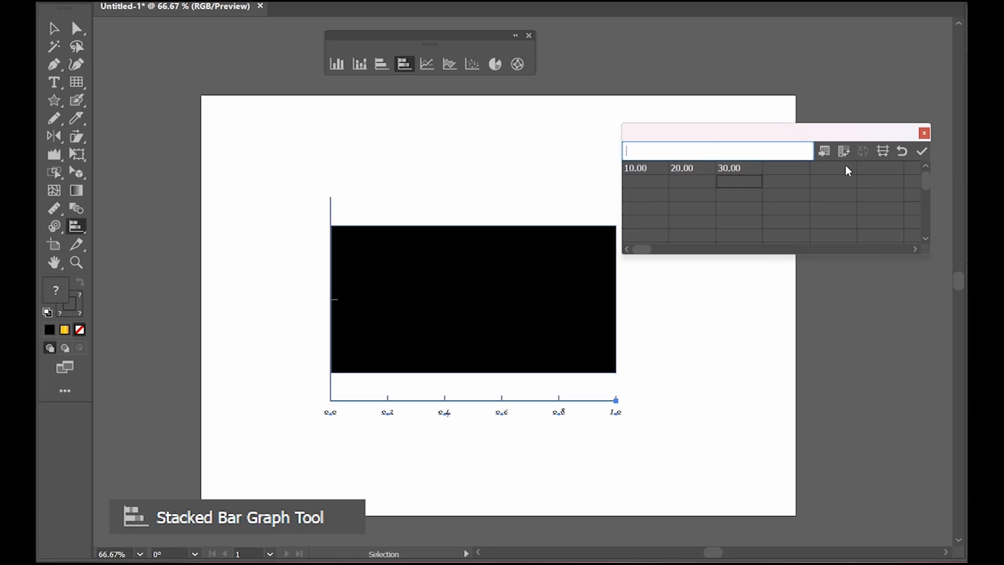
{"action": "left_click", "coordinate": [922, 151]}
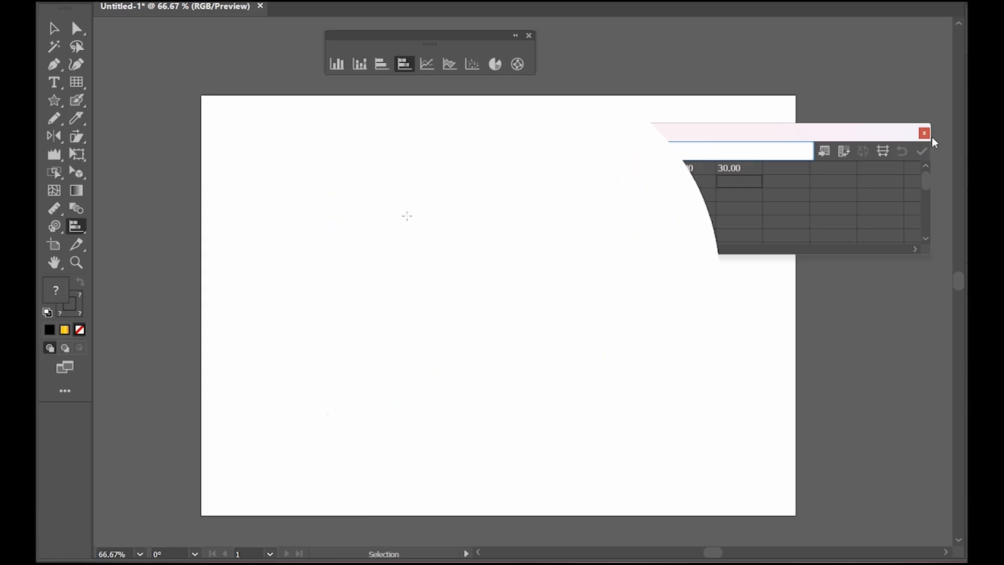
Step: Draw a line graph and apply the data rows 10, 20, 50 and 20, 50, 70
{"action": "left_click_drag", "start_coordinate": [340, 183], "coordinate": [653, 401]}
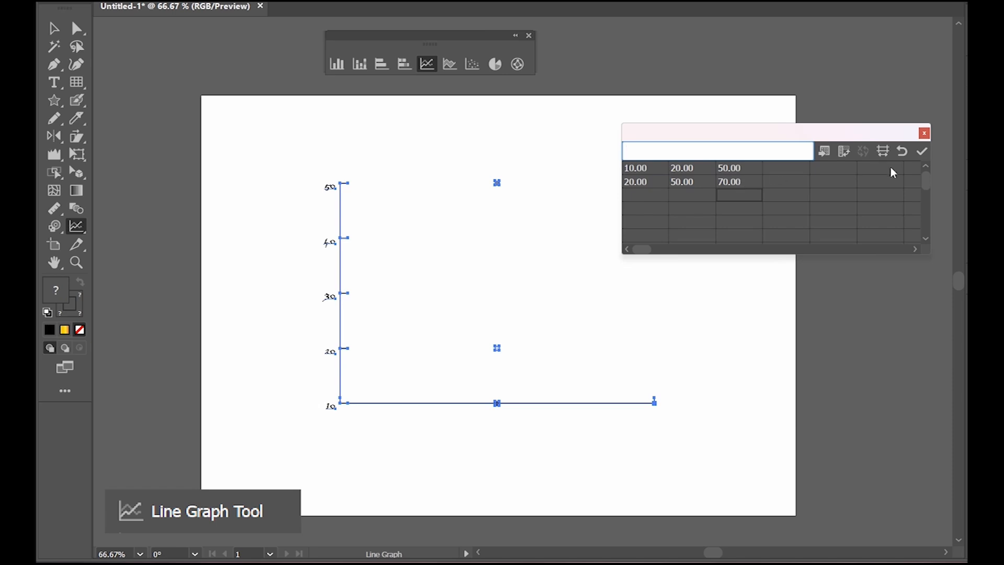
{"action": "left_click", "coordinate": [921, 153]}
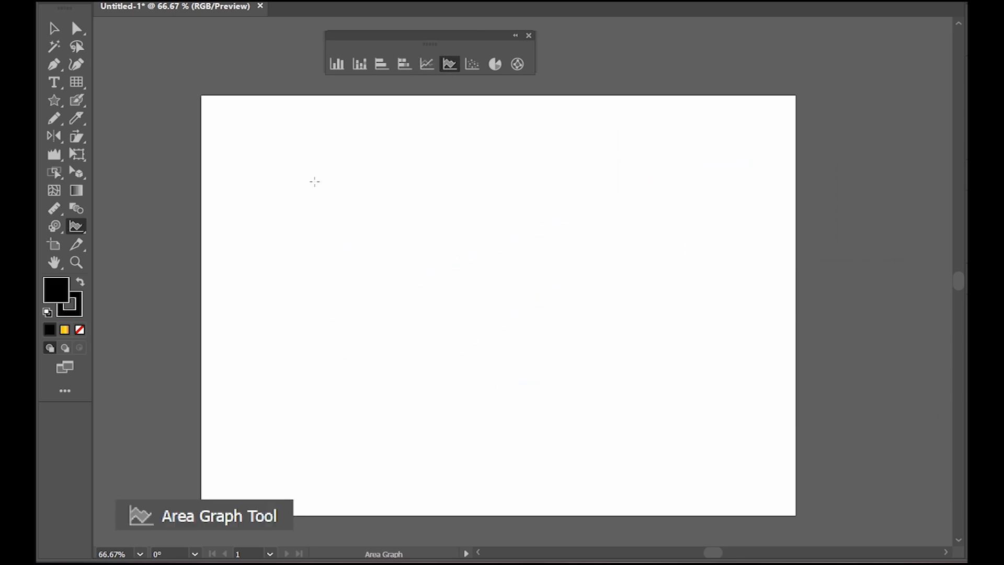
Step: Draw an area graph and apply the values 10, 20 and 30 in its first data row
{"action": "left_click_drag", "start_coordinate": [317, 183], "coordinate": [595, 417]}
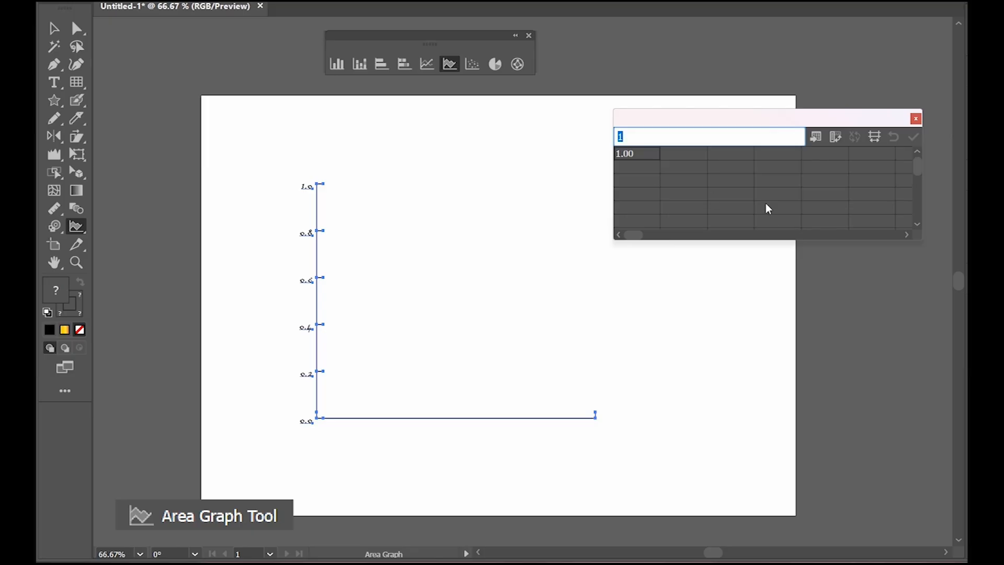
{"action": "type", "text": "10"}
{"action": "key", "text": "Return"}
{"action": "left_click", "coordinate": [683, 153]}
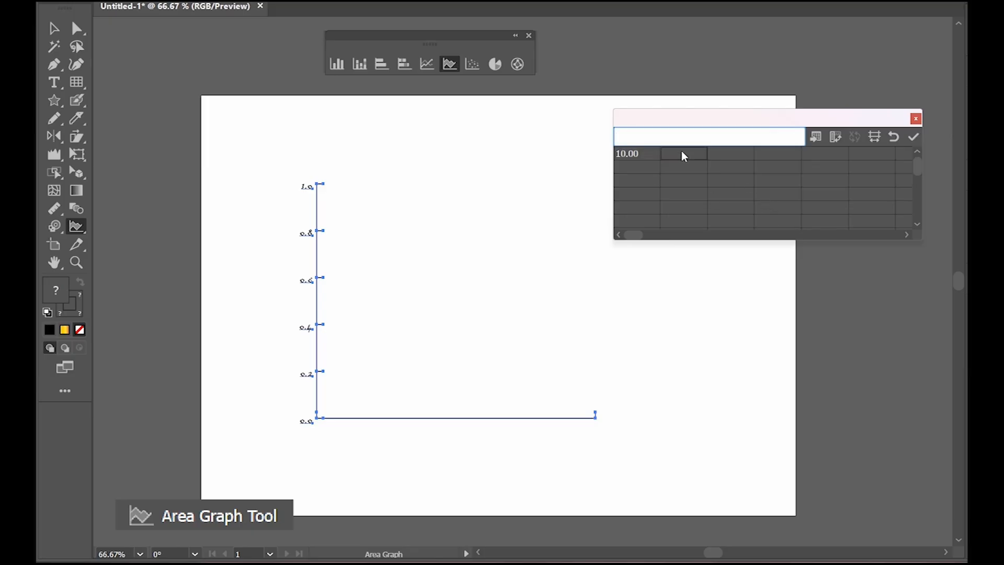
{"action": "type", "text": "20"}
{"action": "left_click", "coordinate": [738, 156]}
{"action": "type", "text": "30"}
{"action": "key", "text": "Return"}
{"action": "left_click", "coordinate": [913, 136]}
Step: Add 40, 60 and 90 as the area graph's second data row and apply the data
{"action": "left_click", "coordinate": [650, 166]}
{"action": "type", "text": "40"}
{"action": "left_click", "coordinate": [675, 168]}
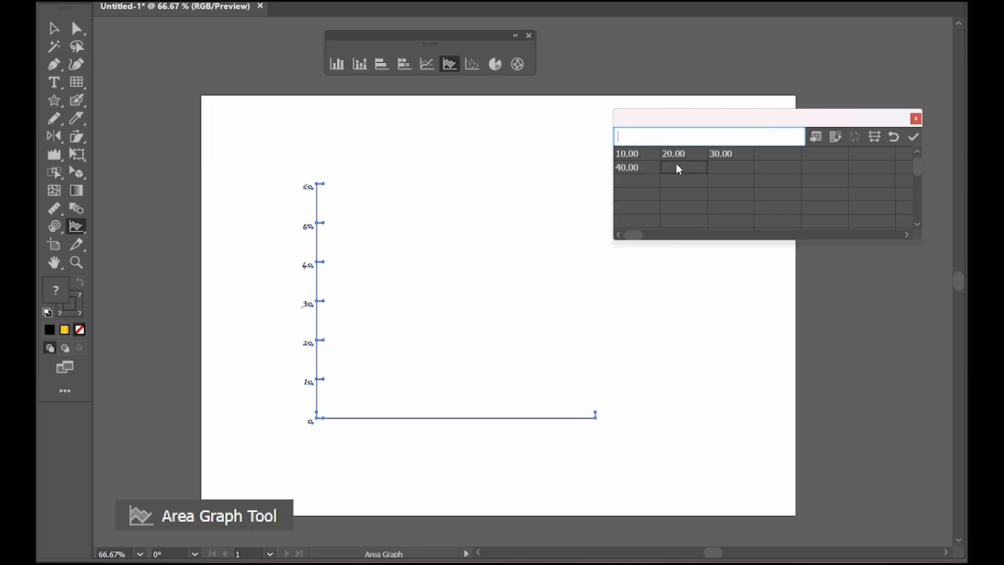
{"action": "type", "text": "60"}
{"action": "left_click", "coordinate": [716, 165]}
{"action": "type", "text": "90"}
{"action": "key", "text": "Return"}
{"action": "left_click", "coordinate": [913, 137]}
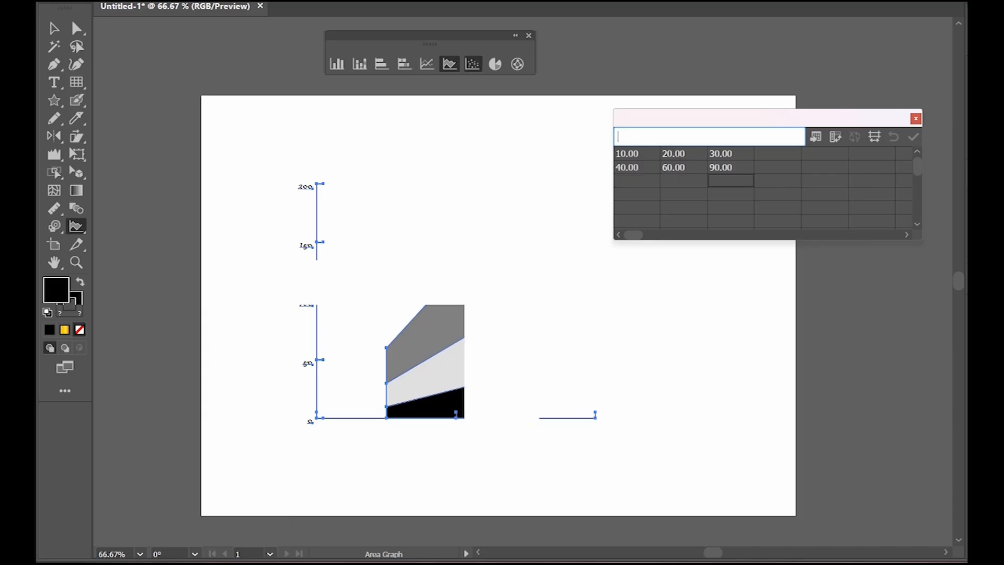
Step: Draw a scatter graph and enter 10, 20 and 50 in its first data row
{"action": "left_click", "coordinate": [478, 65]}
{"action": "left_click_drag", "start_coordinate": [334, 132], "coordinate": [624, 369]}
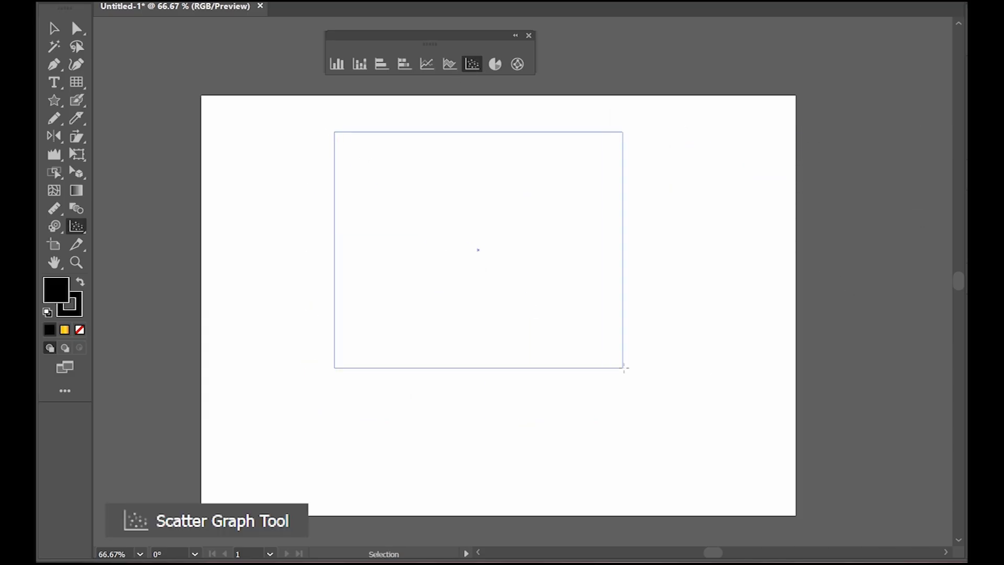
{"action": "type", "text": "10"}
{"action": "left_click", "coordinate": [664, 157]}
{"action": "type", "text": "20"}
{"action": "left_click", "coordinate": [720, 152]}
{"action": "type", "text": "50"}
Step: Enter 40, 70 and 80 in the scatter graph's second data row and apply the data
{"action": "left_click", "coordinate": [647, 170]}
{"action": "type", "text": "40"}
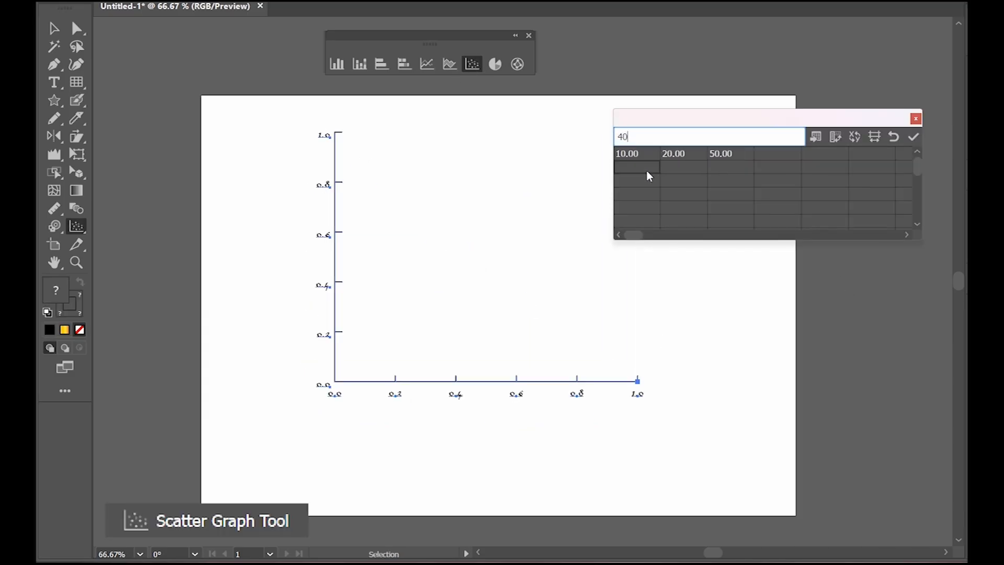
{"action": "left_click", "coordinate": [675, 166]}
{"action": "type", "text": "70"}
{"action": "left_click", "coordinate": [711, 165]}
{"action": "type", "text": "80"}
{"action": "left_click", "coordinate": [913, 137]}
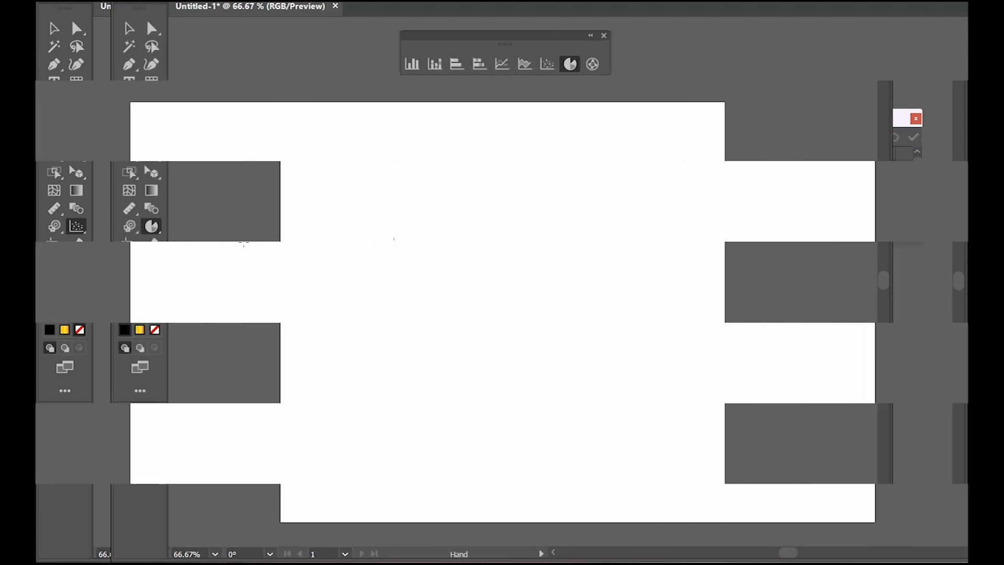
Step: Draw a pie graph and apply the values 10, 20 and 30 in its first data row
{"action": "left_click_drag", "start_coordinate": [320, 243], "coordinate": [621, 468]}
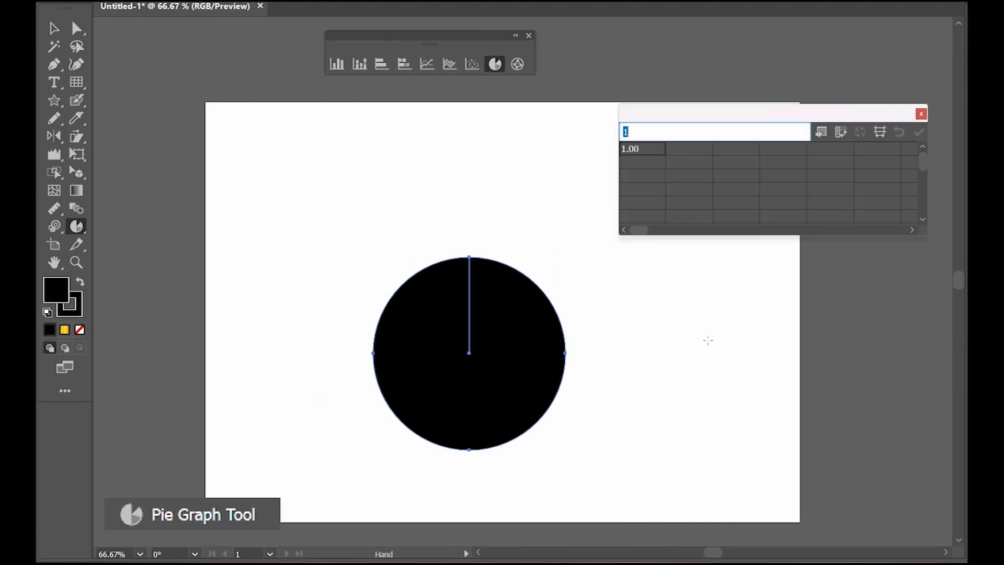
{"action": "type", "text": "10"}
{"action": "key", "text": "Tab"}
{"action": "type", "text": "20"}
{"action": "key", "text": "Tab"}
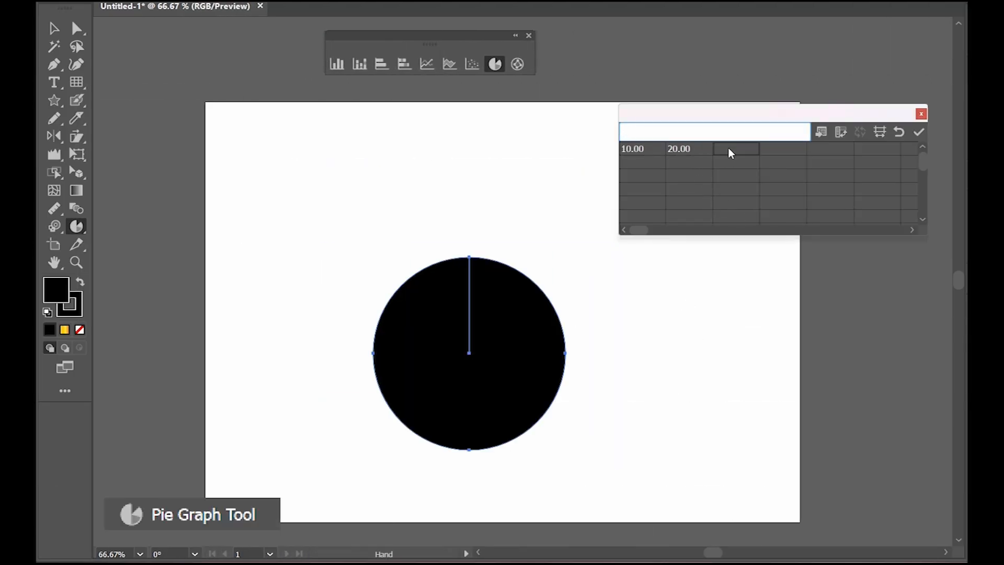
{"action": "type", "text": "30"}
{"action": "key", "text": "Return"}
{"action": "left_click", "coordinate": [919, 132]}
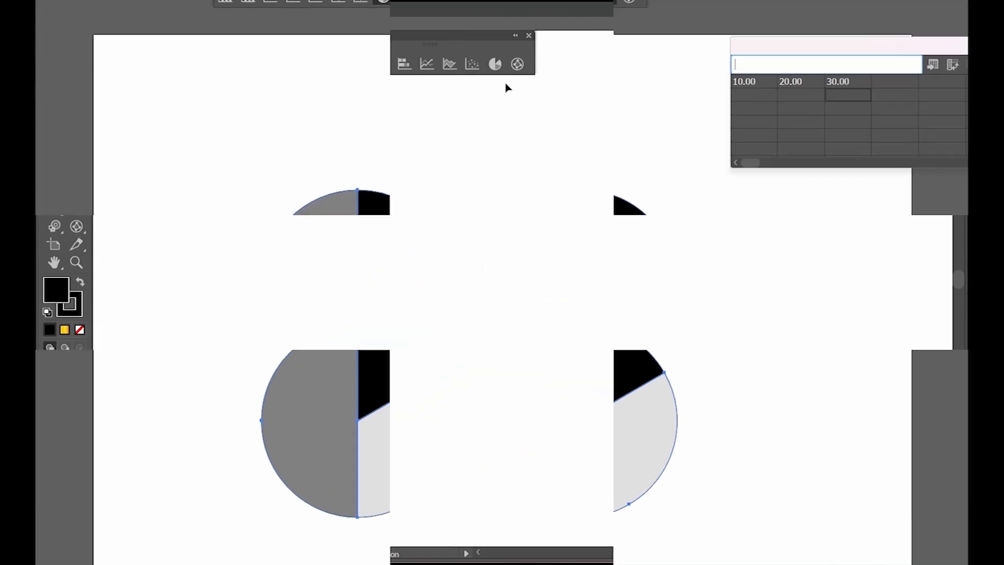
Step: Draw a large radar graph and enter 10, 20 and 30 down its first data column
{"action": "left_click_drag", "start_coordinate": [279, 184], "coordinate": [738, 460]}
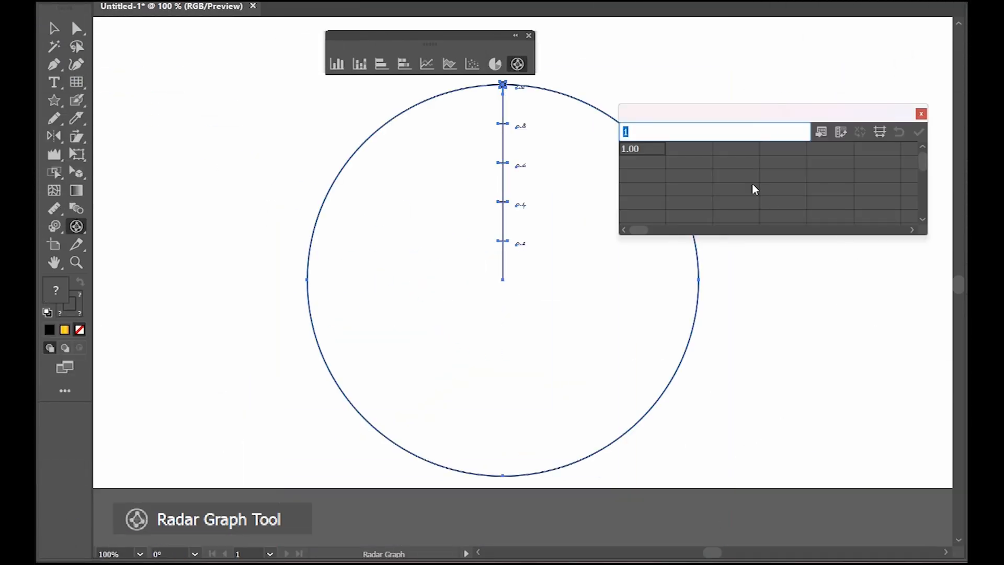
{"action": "type", "text": "10"}
{"action": "key", "text": "Return"}
{"action": "type", "text": "20"}
{"action": "key", "text": "Return"}
{"action": "type", "text": "30"}
{"action": "key", "text": "Return"}
Step: Fill the radar graph's second column with 40, 50, 60 and third with 70, 80, 90, and apply the data
{"action": "left_click", "coordinate": [673, 150]}
{"action": "type", "text": "40"}
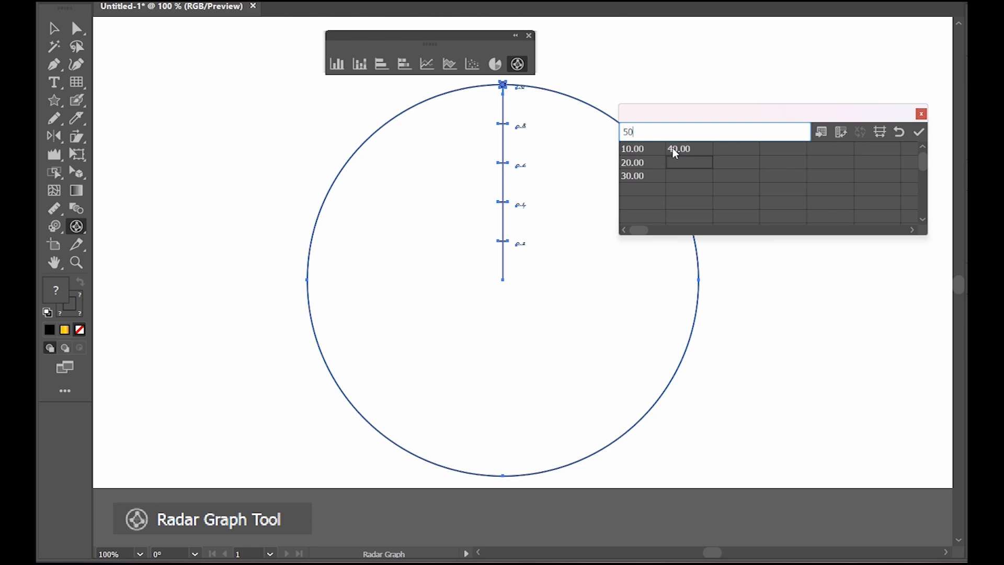
{"action": "key", "text": "Return"}
{"action": "type", "text": "80"}
{"action": "key", "text": "Return"}
{"action": "type", "text": "90"}
{"action": "key", "text": "Return"}
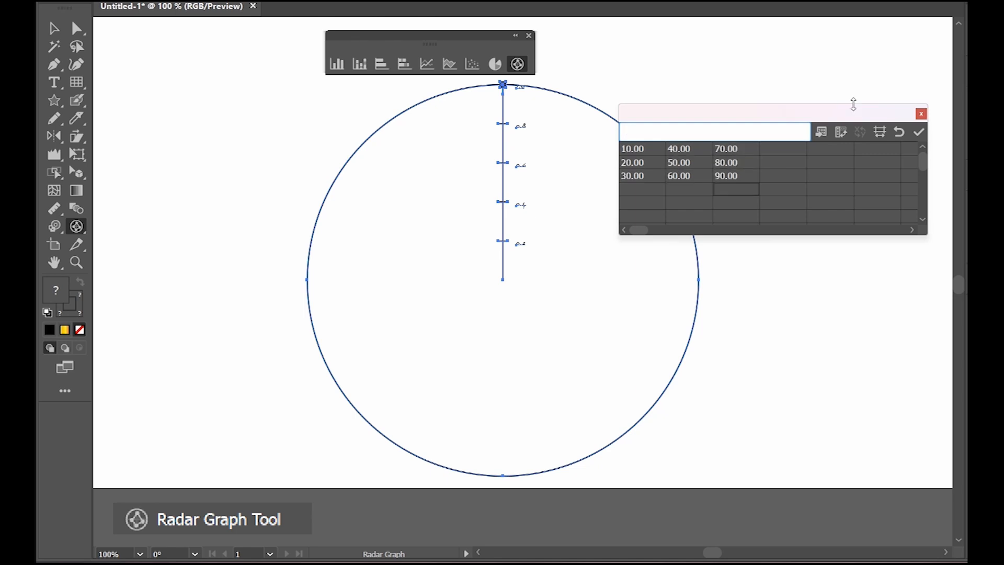
{"action": "left_click", "coordinate": [919, 132]}
{"action": "key", "text": "ctrl+minus"}
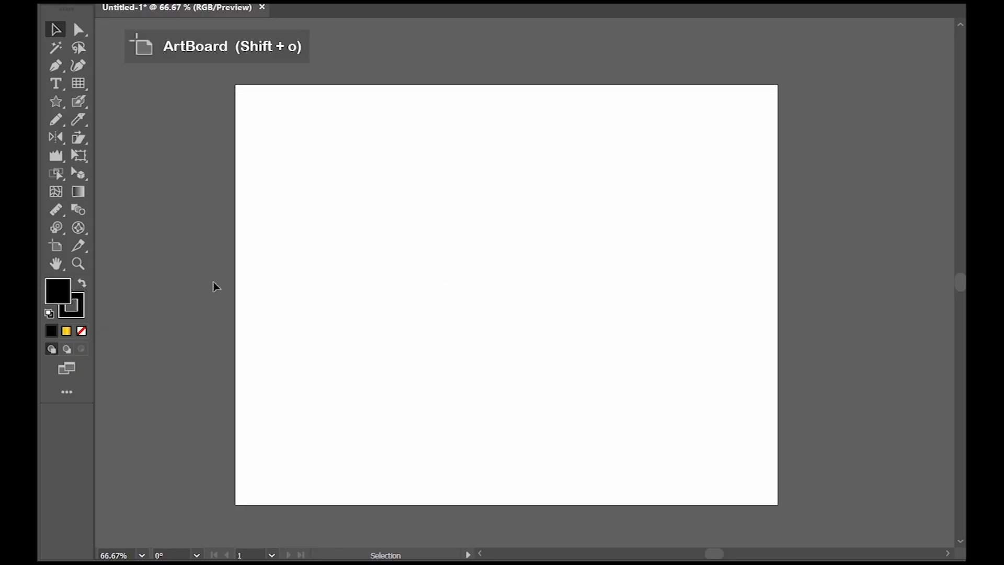
Step: Shrink Artboard 1 from its right edge and upper-right corner with the Artboard tool
{"action": "left_click", "coordinate": [61, 247]}
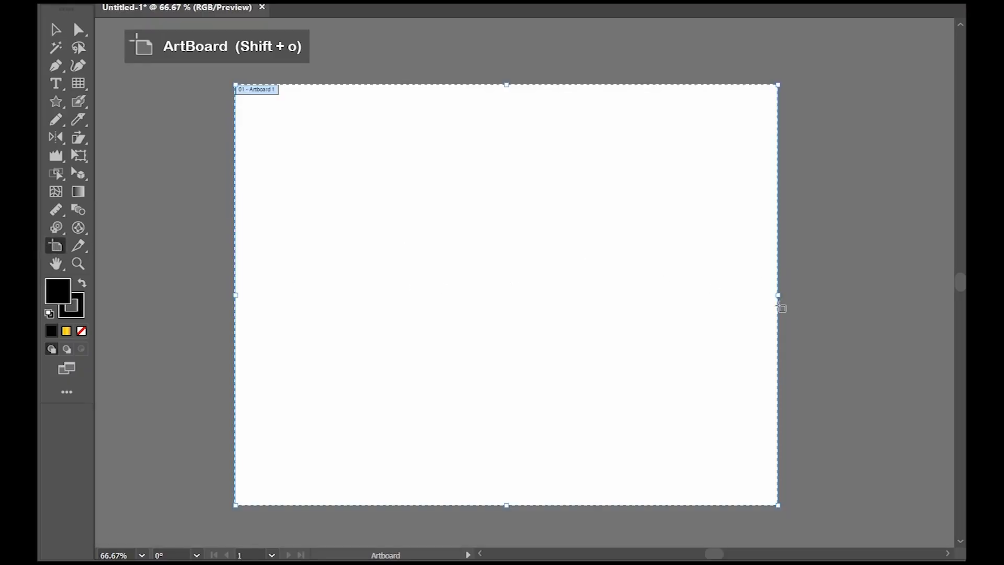
{"action": "left_click_drag", "start_coordinate": [778, 295], "coordinate": [735, 295]}
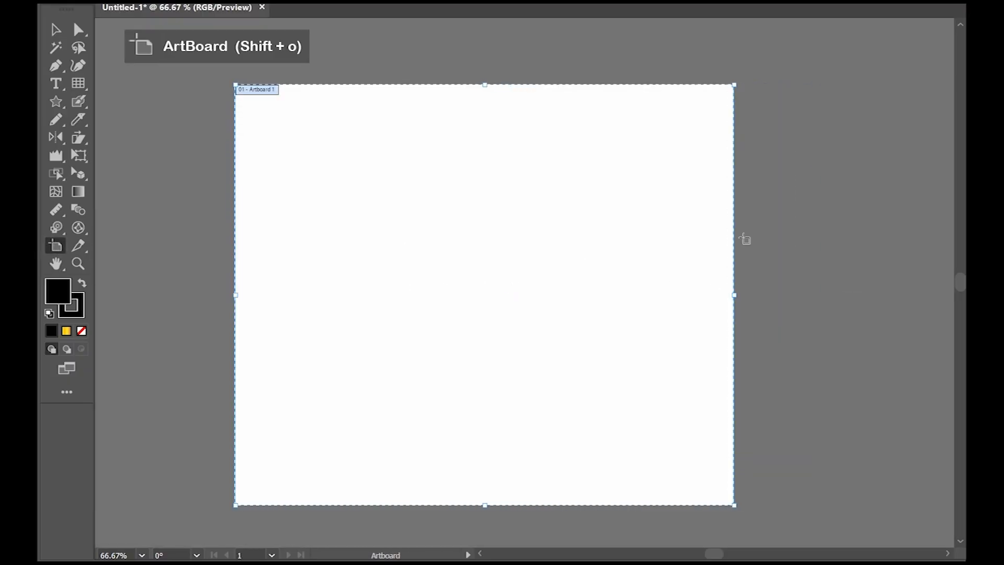
{"action": "mouse_move", "coordinate": [734, 86]}
{"action": "left_mouse_down"}
{"action": "mouse_move", "coordinate": [677, 139]}
{"action": "mouse_move", "coordinate": [708, 113]}
{"action": "left_mouse_up"}
Step: Draw a narrow second artboard beside Artboard 1 and delete it
{"action": "mouse_move", "coordinate": [783, 118]}
{"action": "left_mouse_down"}
{"action": "mouse_move", "coordinate": [826, 216]}
{"action": "mouse_move", "coordinate": [963, 407]}
{"action": "left_mouse_up"}
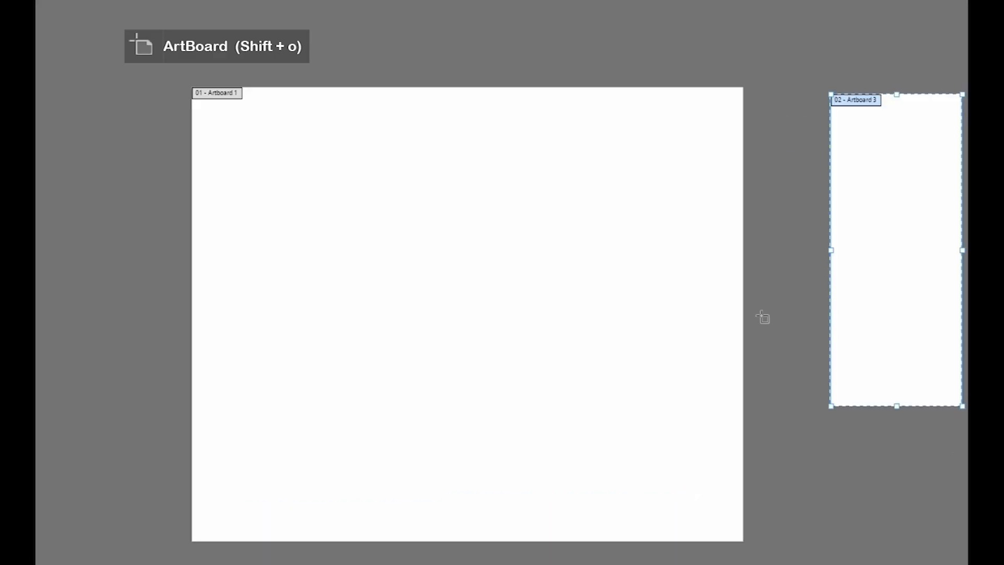
{"action": "key", "text": "Delete"}
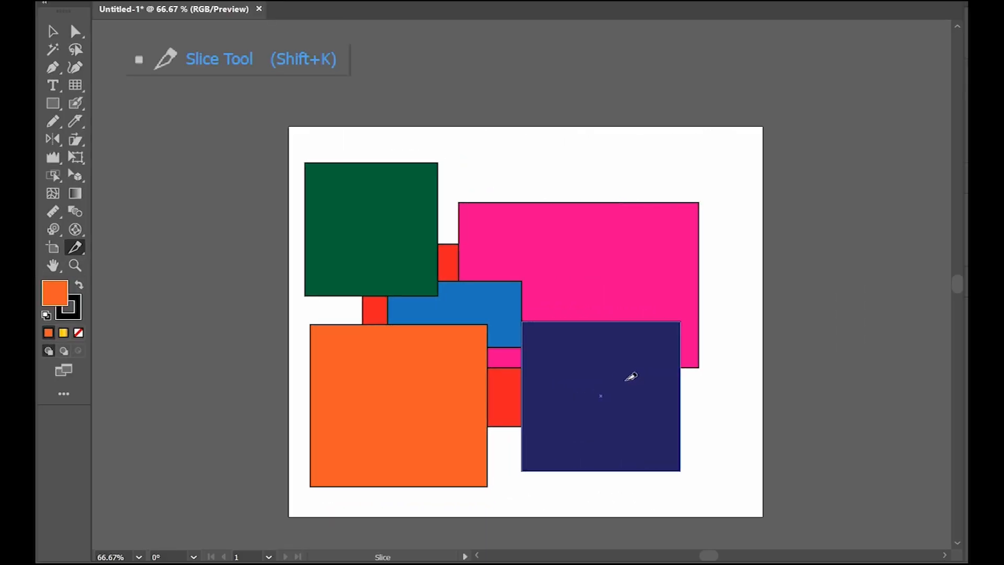
Step: Draw a slice across the middle of the overlapping rectangles, move it to the right and raise its upper edge with the Slice Selection tool
{"action": "left_click_drag", "start_coordinate": [609, 395], "coordinate": [384, 236]}
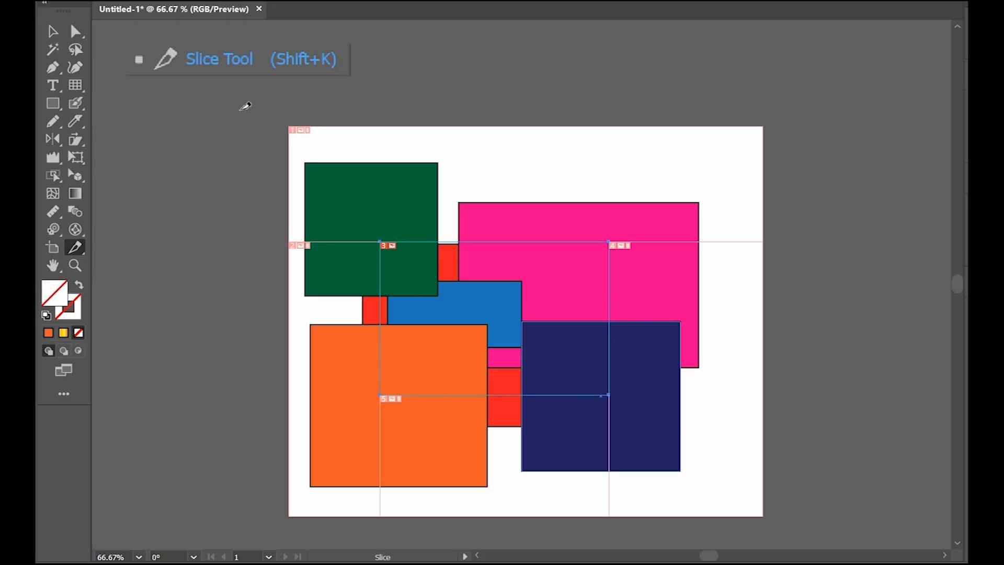
{"action": "left_click", "coordinate": [109, 0]}
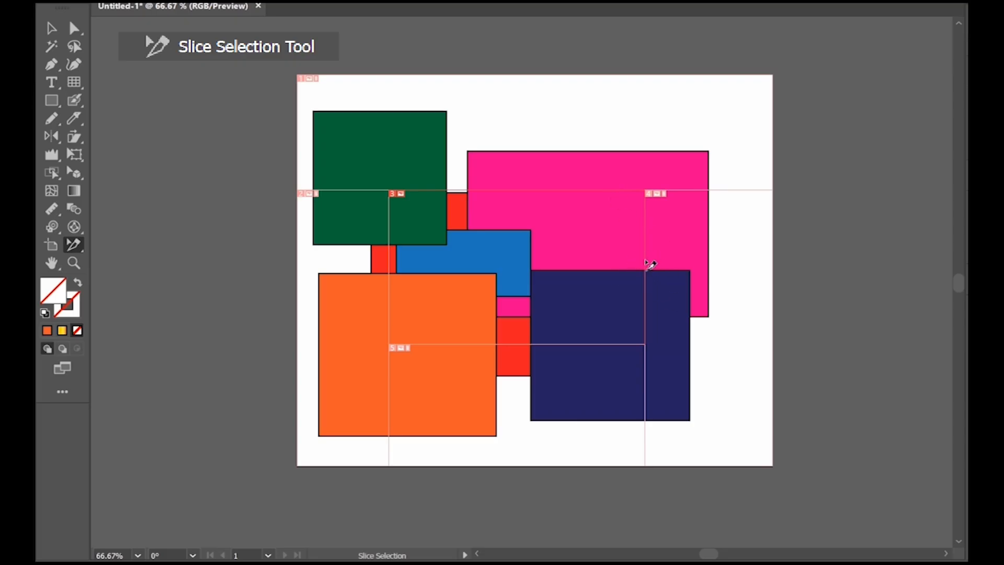
{"action": "left_click_drag", "start_coordinate": [650, 265], "coordinate": [696, 270]}
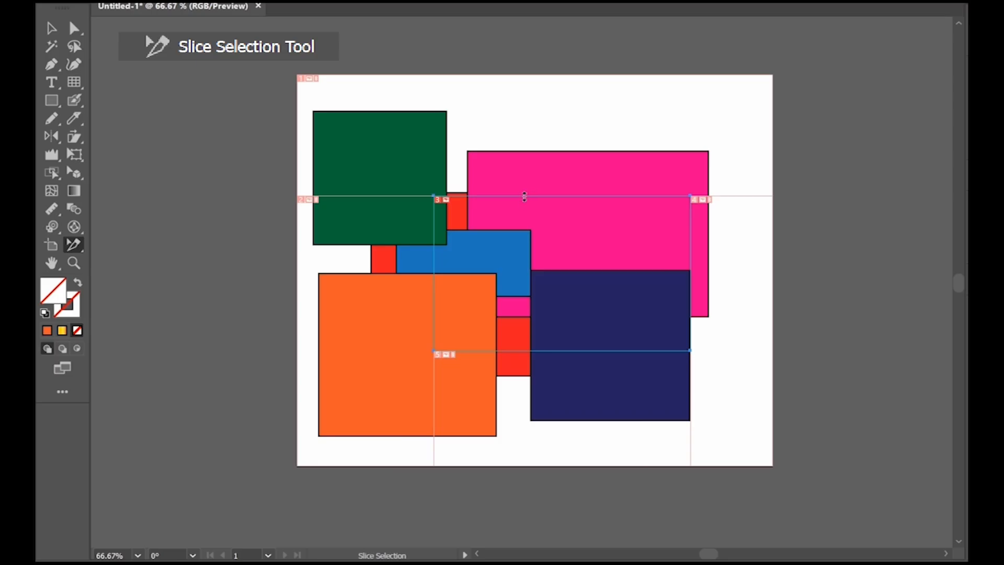
{"action": "left_click_drag", "start_coordinate": [525, 197], "coordinate": [514, 139]}
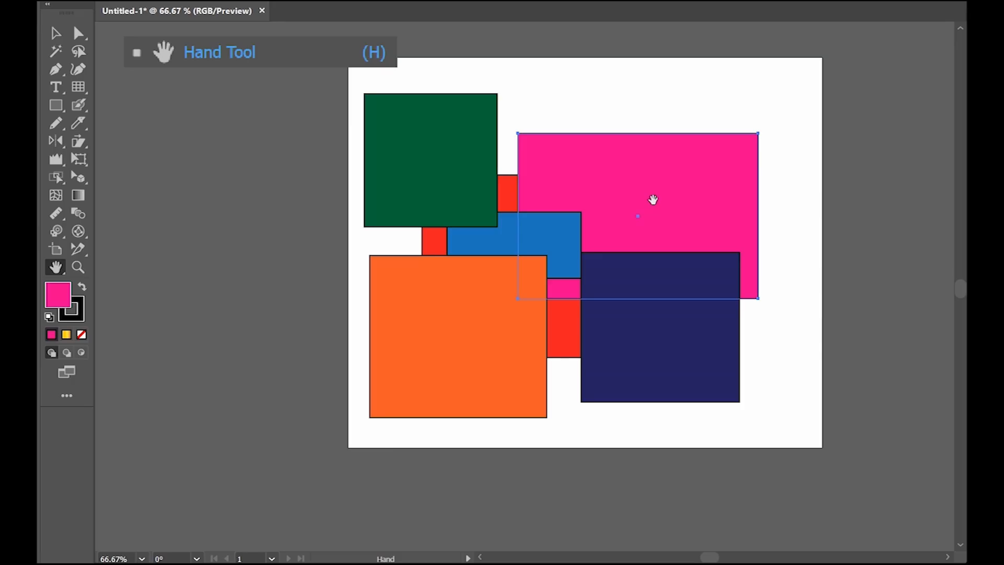
Step: Pan around the artwork with the Hand tool, both with the artboard in view and zoomed in to 300%
{"action": "left_click_drag", "start_coordinate": [549, 214], "coordinate": [769, 260]}
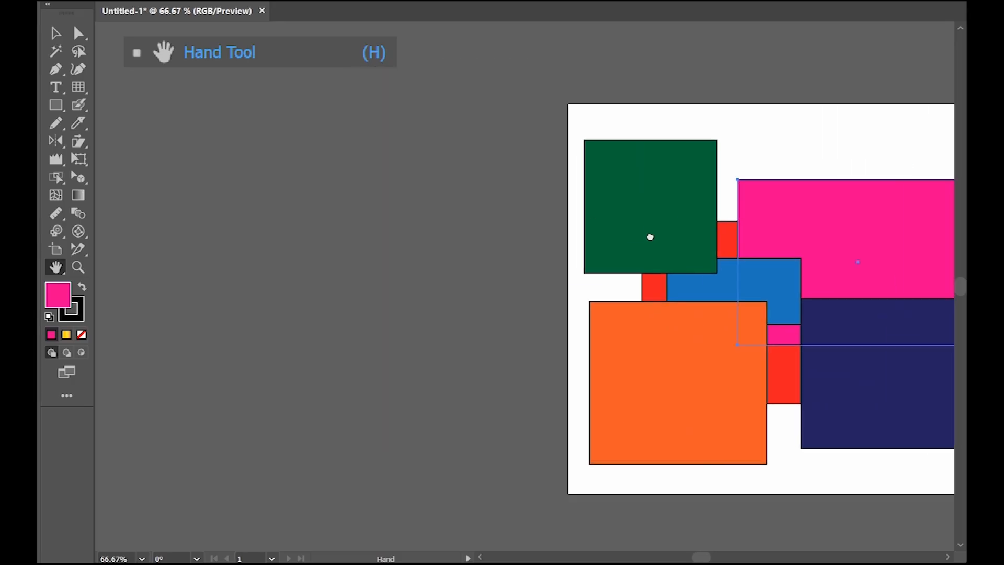
{"action": "mouse_move", "coordinate": [650, 237]}
{"action": "left_mouse_down"}
{"action": "mouse_move", "coordinate": [454, 219]}
{"action": "mouse_move", "coordinate": [658, 232]}
{"action": "left_mouse_up"}
{"action": "left_click_drag", "start_coordinate": [585, 231], "coordinate": [550, 228]}
{"action": "scroll", "coordinate": [594, 261], "scroll_direction": "up", "scroll_amount": 4}
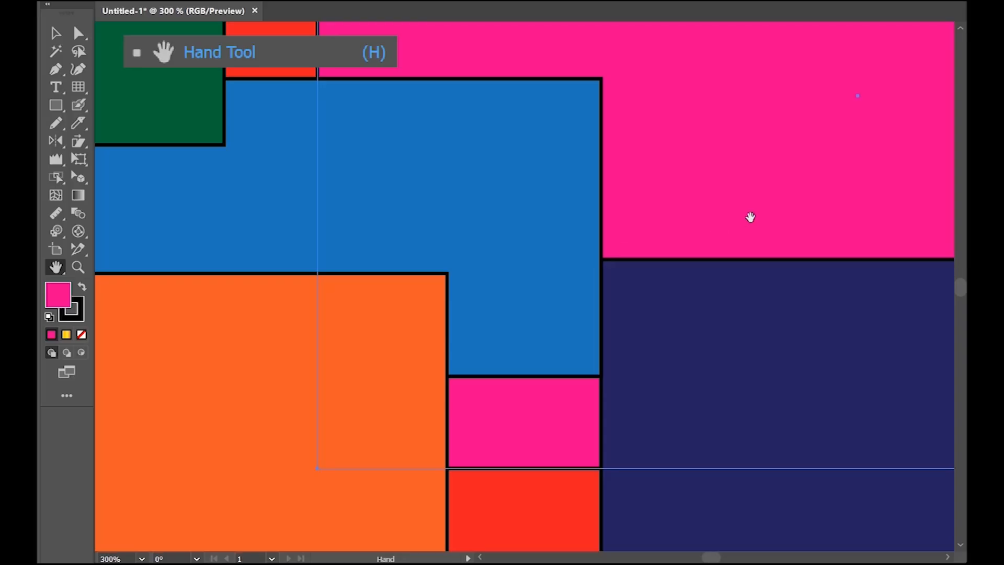
{"action": "left_click_drag", "start_coordinate": [751, 217], "coordinate": [453, 314]}
{"action": "left_click_drag", "start_coordinate": [844, 194], "coordinate": [668, 363]}
{"action": "left_click_drag", "start_coordinate": [568, 280], "coordinate": [892, 370]}
{"action": "left_click_drag", "start_coordinate": [561, 325], "coordinate": [701, 274]}
{"action": "mouse_move", "coordinate": [557, 293]}
{"action": "left_mouse_down"}
{"action": "mouse_move", "coordinate": [635, 296]}
{"action": "mouse_move", "coordinate": [562, 307]}
{"action": "left_mouse_up"}
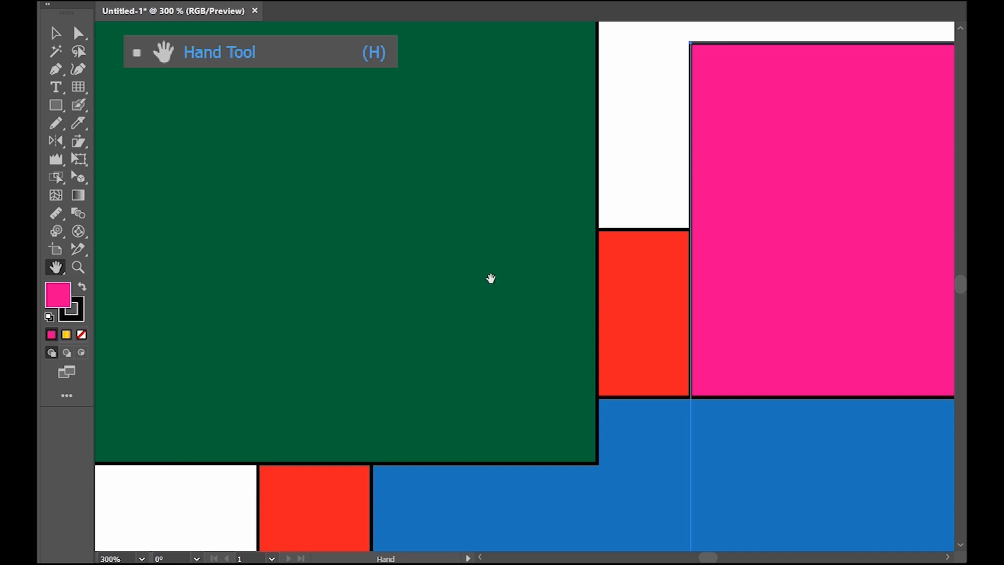
Step: Switch to the Selection tool and pan across the coloured rectangles by temporarily invoking the Hand tool
{"action": "left_click", "coordinate": [55, 33]}
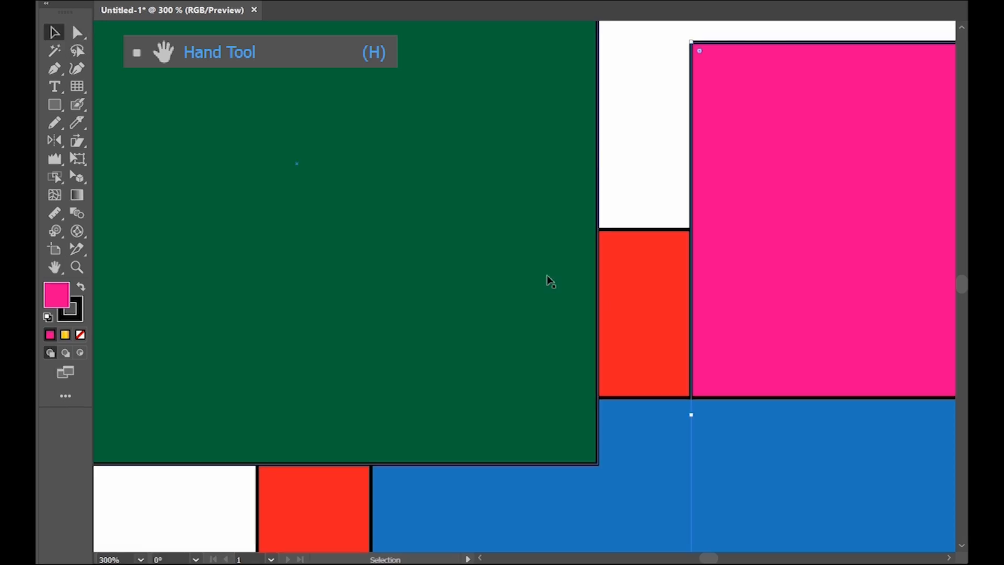
{"action": "key", "text": "space"}
{"action": "left_click_drag", "start_coordinate": [634, 267], "coordinate": [469, 306]}
{"action": "left_click_drag", "start_coordinate": [738, 278], "coordinate": [690, 299]}
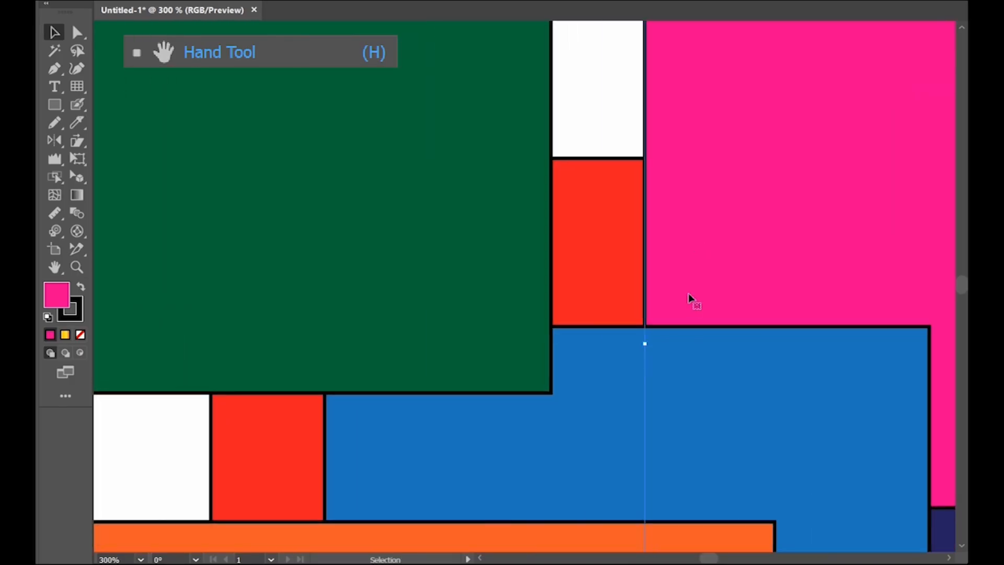
{"action": "left_click", "coordinate": [701, 340]}
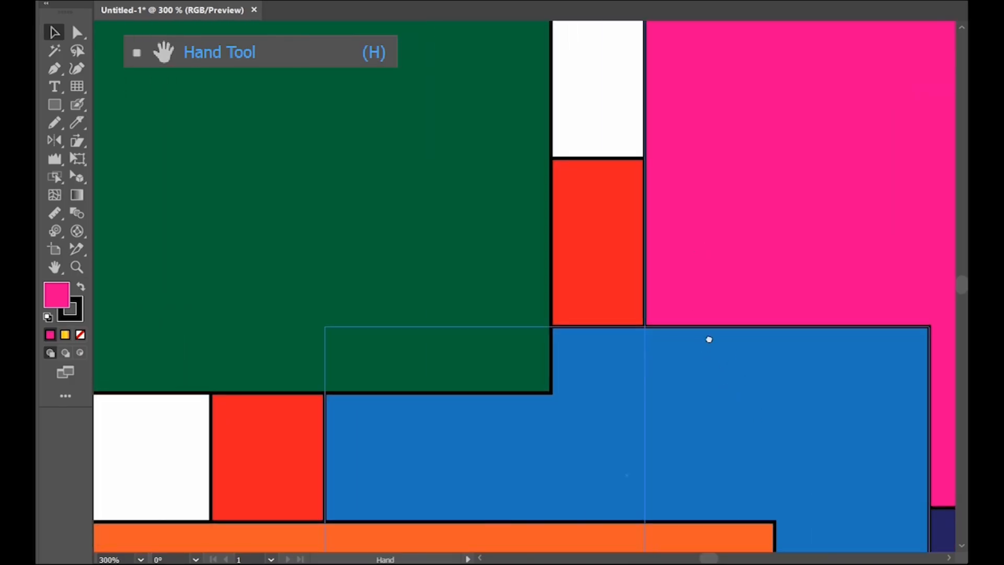
{"action": "left_click_drag", "start_coordinate": [708, 339], "coordinate": [442, 413]}
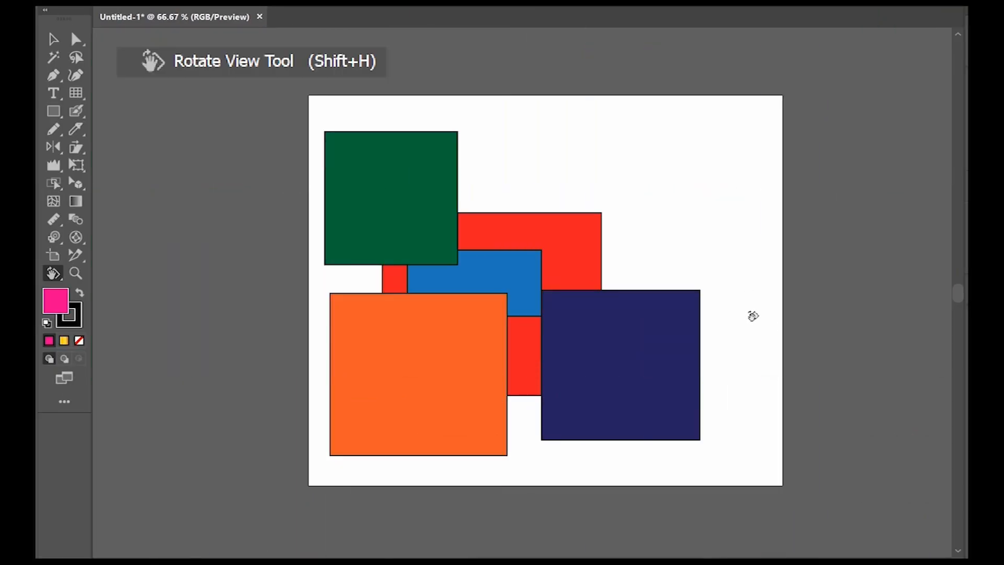
Step: Rotate the canvas view around the artboard with the Rotate View tool
{"action": "left_click_drag", "start_coordinate": [751, 336], "coordinate": [704, 325]}
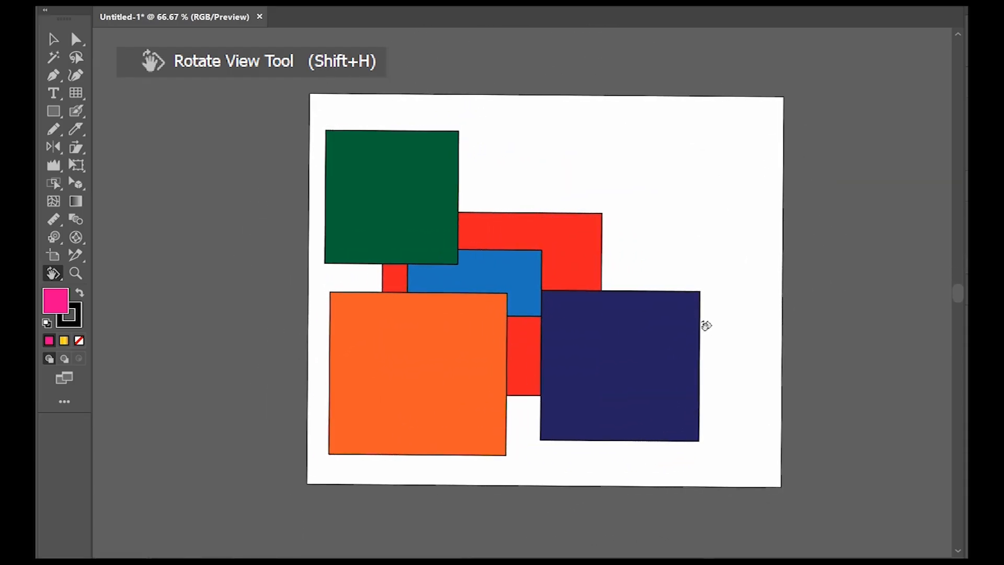
{"action": "left_click_drag", "start_coordinate": [750, 293], "coordinate": [472, 488]}
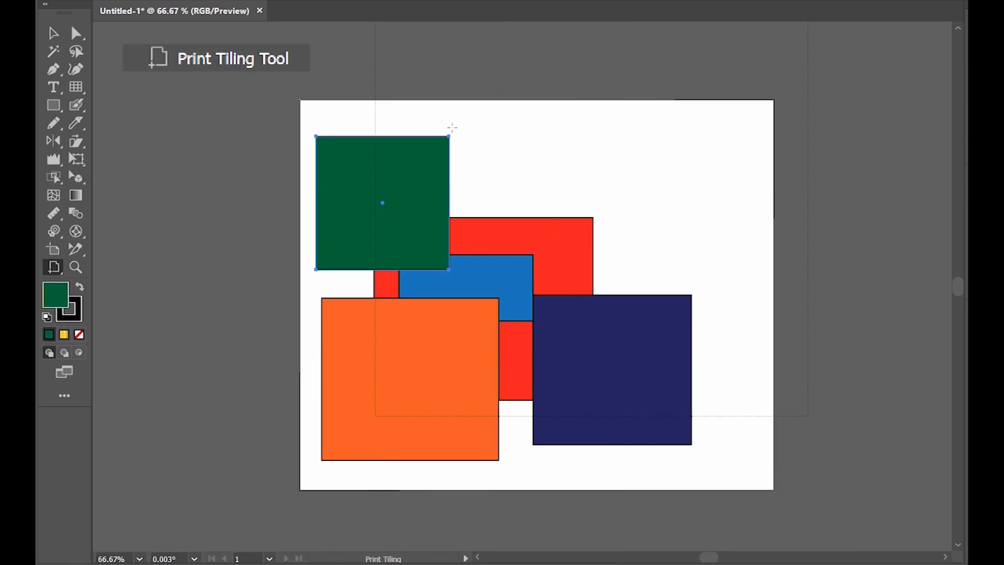
Step: Reposition the print area with the Print Tiling tool so its lower-left corner sits near the artboard's lower-left corner
{"action": "left_click_drag", "start_coordinate": [572, 166], "coordinate": [346, 432]}
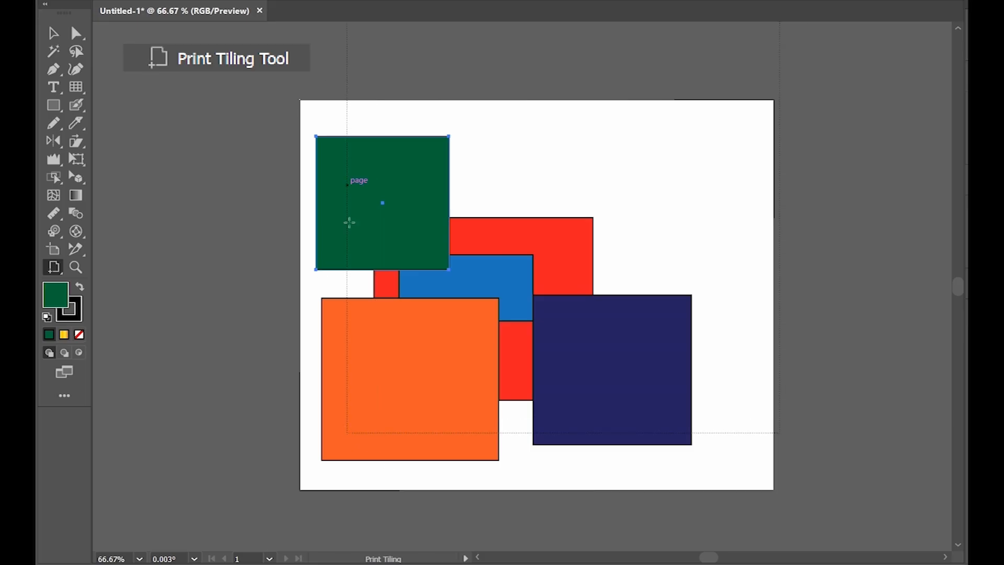
{"action": "left_click_drag", "start_coordinate": [358, 219], "coordinate": [325, 493]}
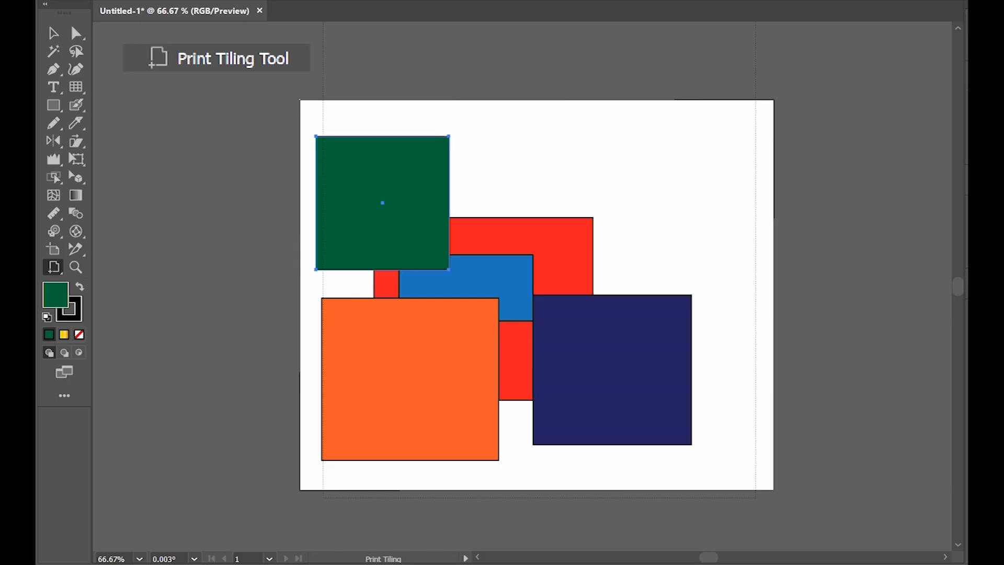
Step: Set the print scaling to Tile Imageable Areas without printing, and move the page tiles downward over the artboard
{"action": "key", "text": "alt+f"}
{"action": "left_click", "coordinate": [191, 334]}
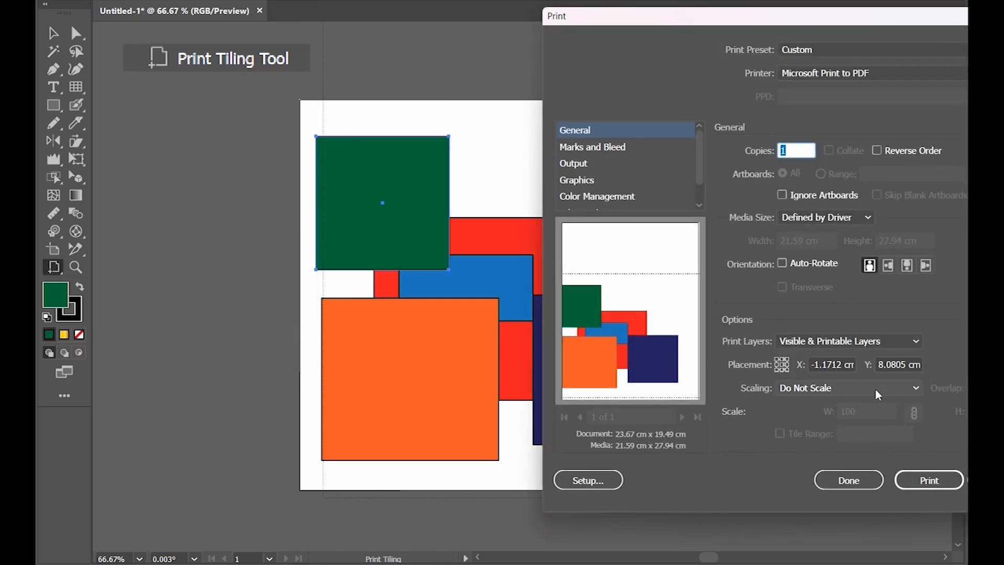
{"action": "left_click", "coordinate": [877, 387]}
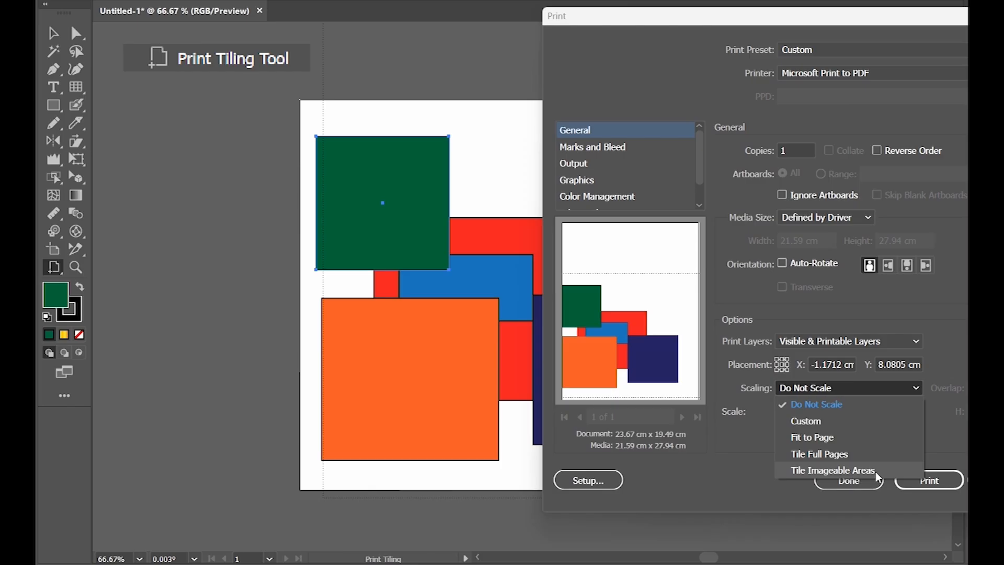
{"action": "left_click", "coordinate": [832, 471]}
{"action": "left_click", "coordinate": [849, 480]}
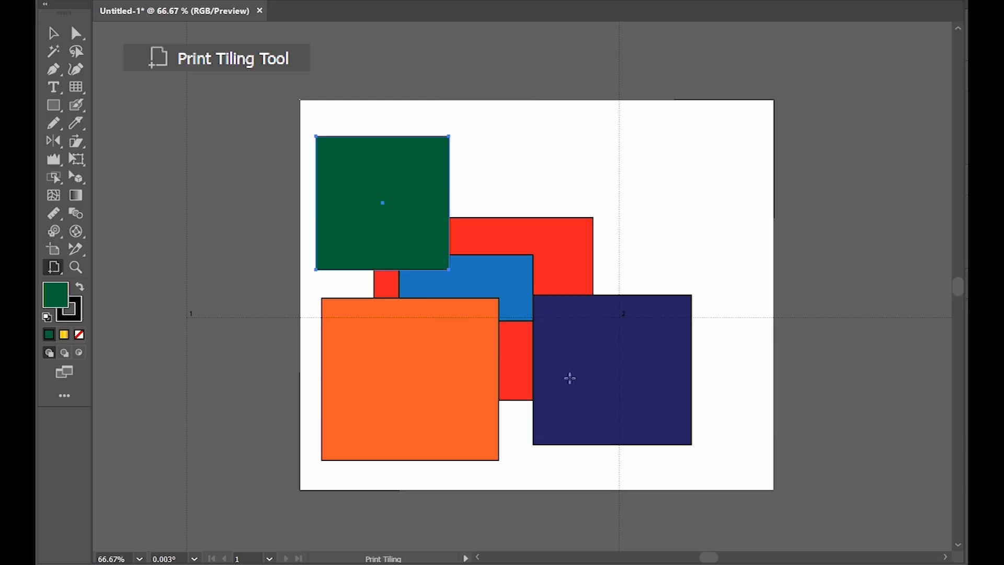
{"action": "scroll", "coordinate": [569, 377], "scroll_direction": "down", "scroll_amount": 2}
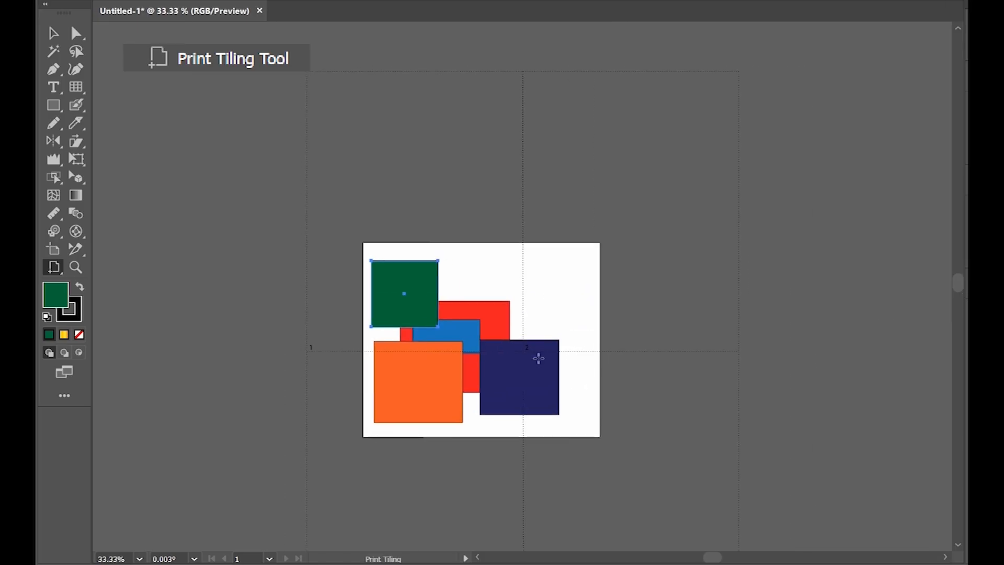
{"action": "left_click_drag", "start_coordinate": [524, 348], "coordinate": [517, 397]}
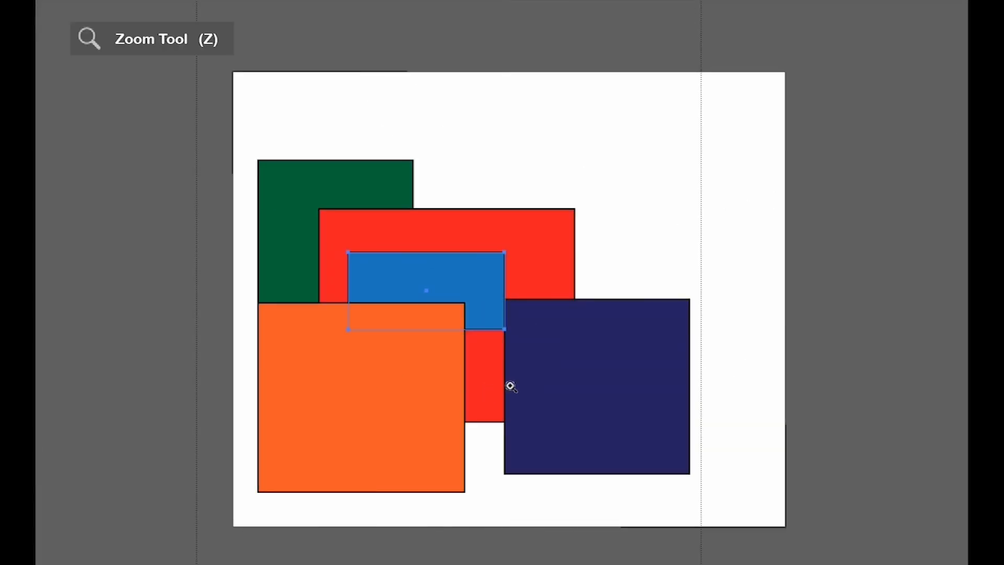
Step: Zoom in and out on the overlapping rectangles with the Zoom tool, recentring the artboard in between
{"action": "left_click", "coordinate": [511, 386]}
{"action": "left_click", "coordinate": [511, 386]}
{"action": "left_click", "coordinate": [510, 386]}
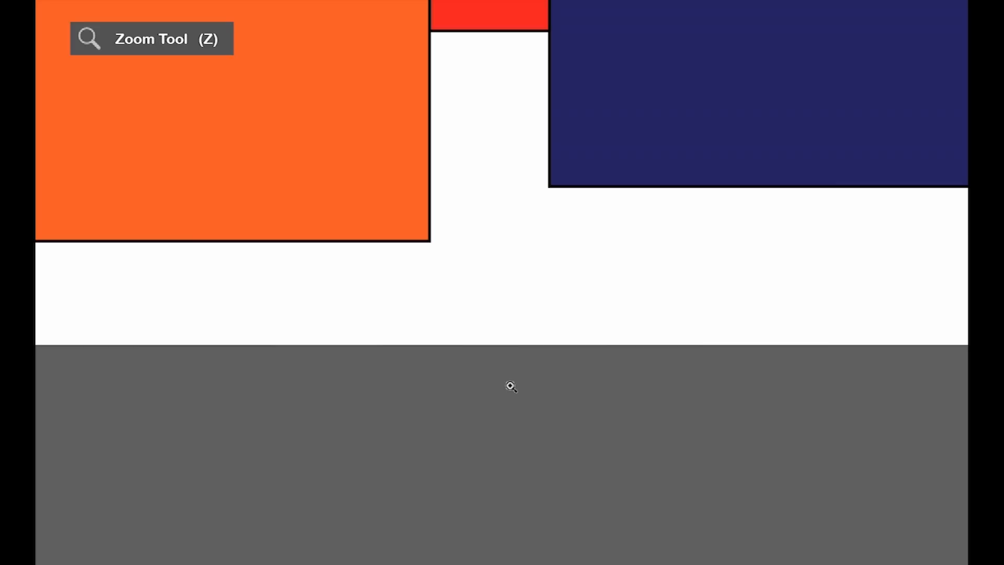
{"action": "left_click", "coordinate": [511, 386], "text": "alt"}
{"action": "left_click", "coordinate": [510, 386], "text": "alt"}
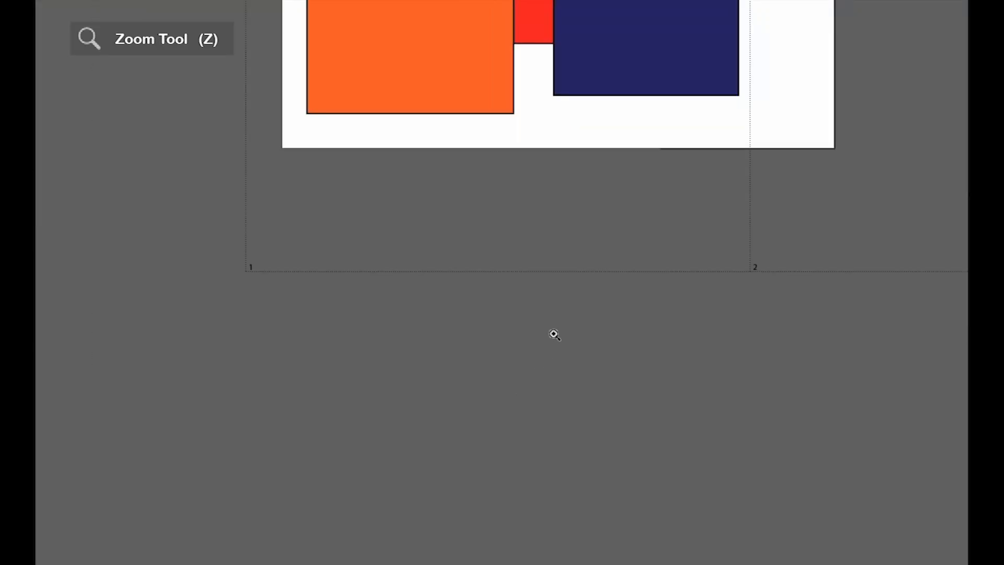
{"action": "left_click_drag", "start_coordinate": [554, 332], "coordinate": [548, 553]}
{"action": "left_click", "coordinate": [579, 294]}
{"action": "left_click", "coordinate": [578, 293]}
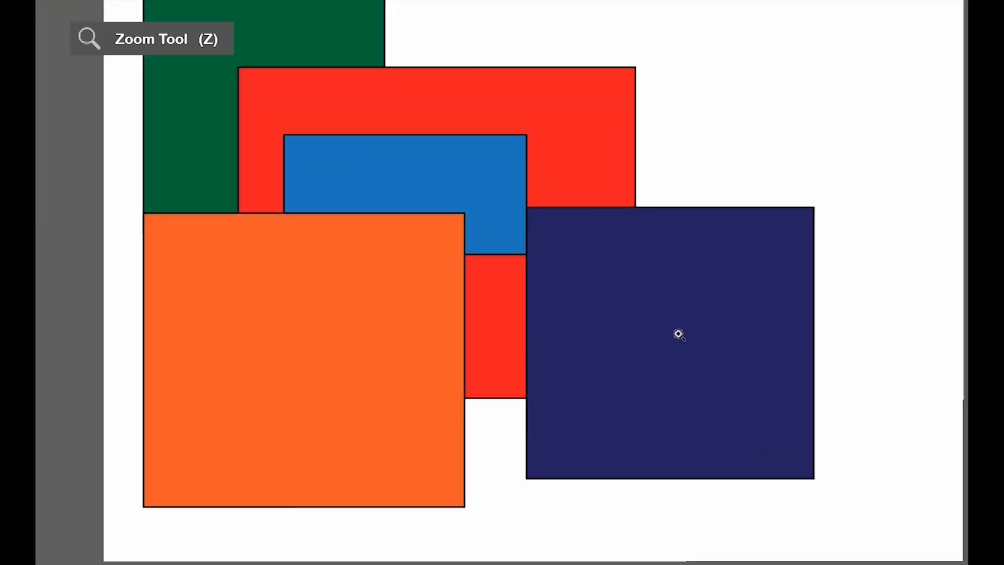